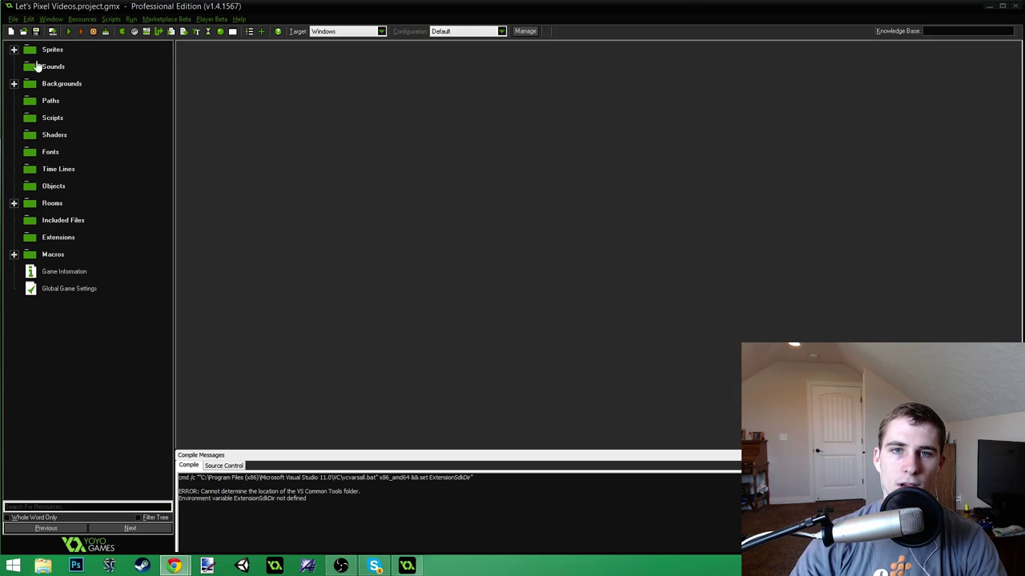
- Create a new sprite named spr_skeleton and open it for editing
{"action": "double_click", "coordinate": [36, 49]}
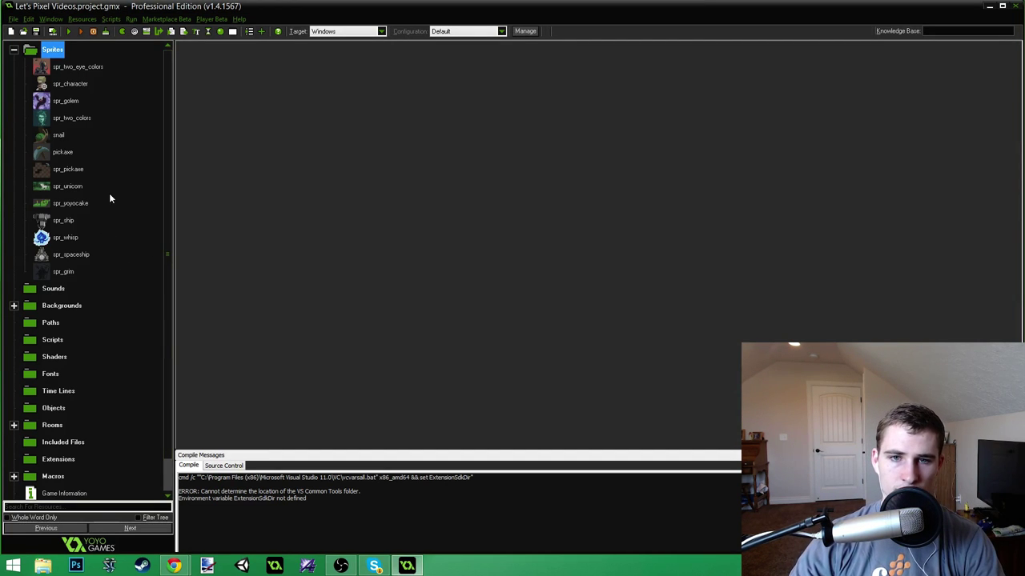
{"action": "left_click", "coordinate": [122, 31]}
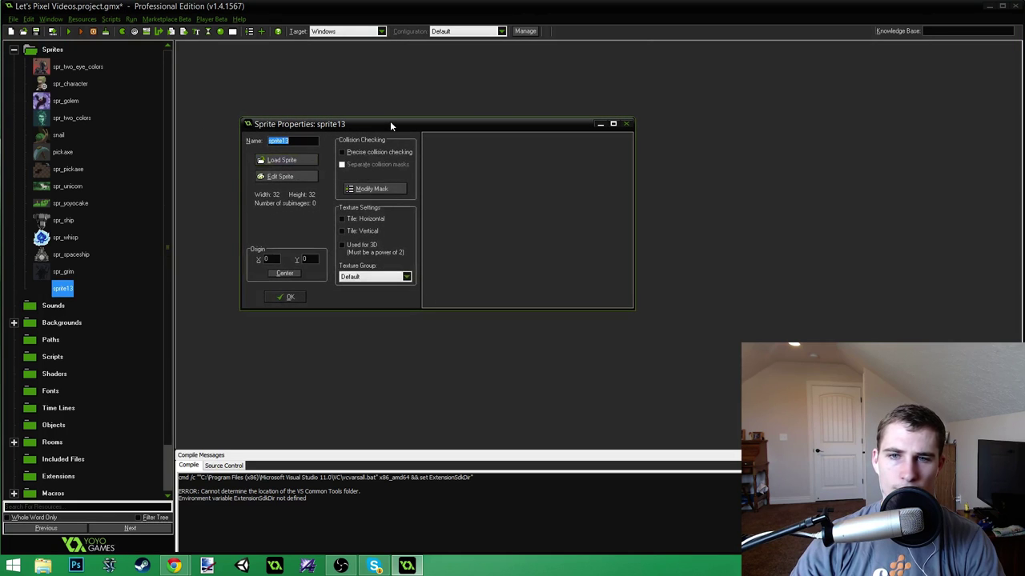
{"action": "type", "text": "spr_skelet"}
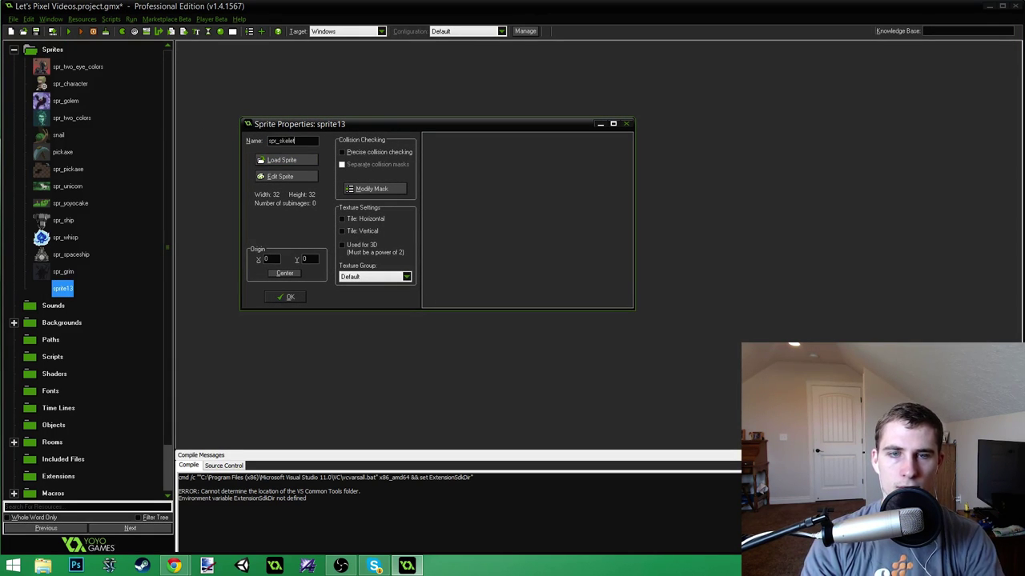
{"action": "type", "text": "on"}
{"action": "left_click", "coordinate": [298, 175]}
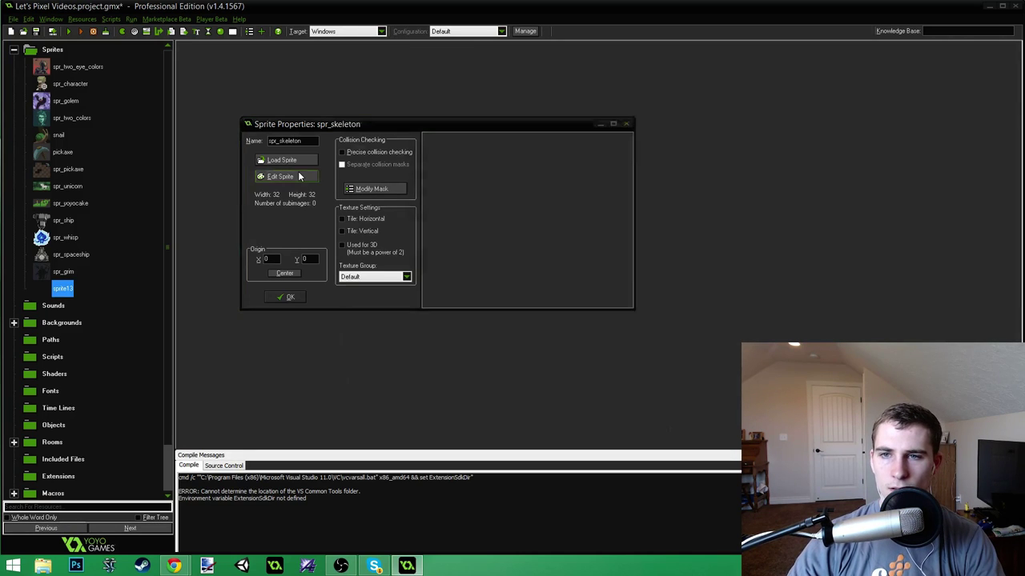
- Create a blank image for the sprite, 48 pixels wide and 104 pixels high
{"action": "left_click", "coordinate": [359, 127]}
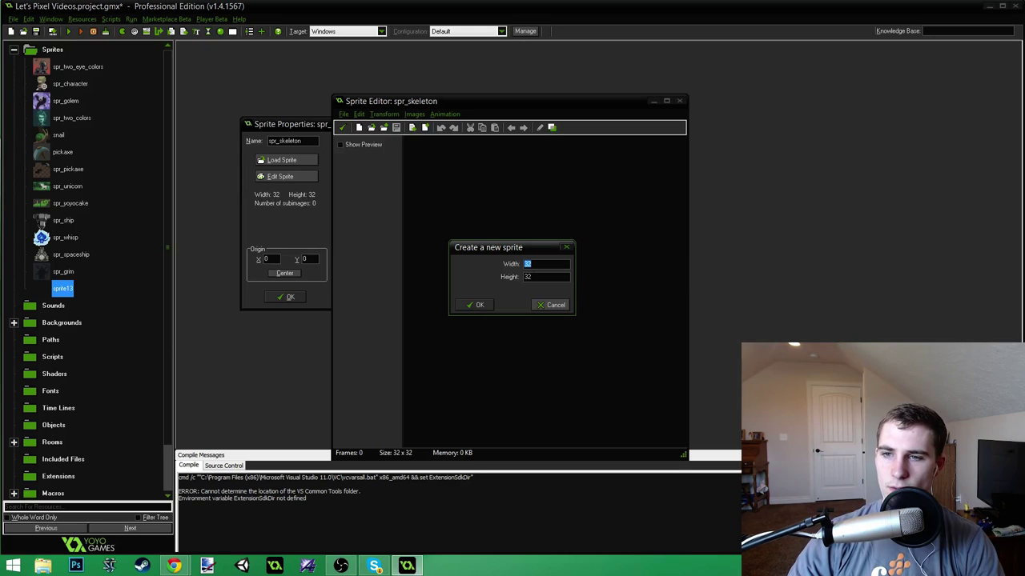
{"action": "type", "text": "48"}
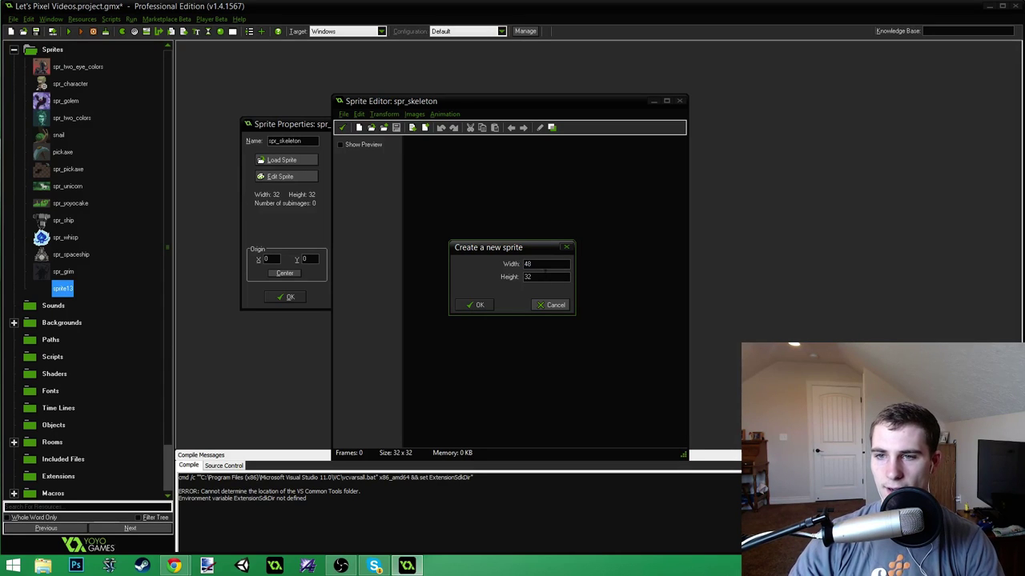
{"action": "key", "text": "Tab"}
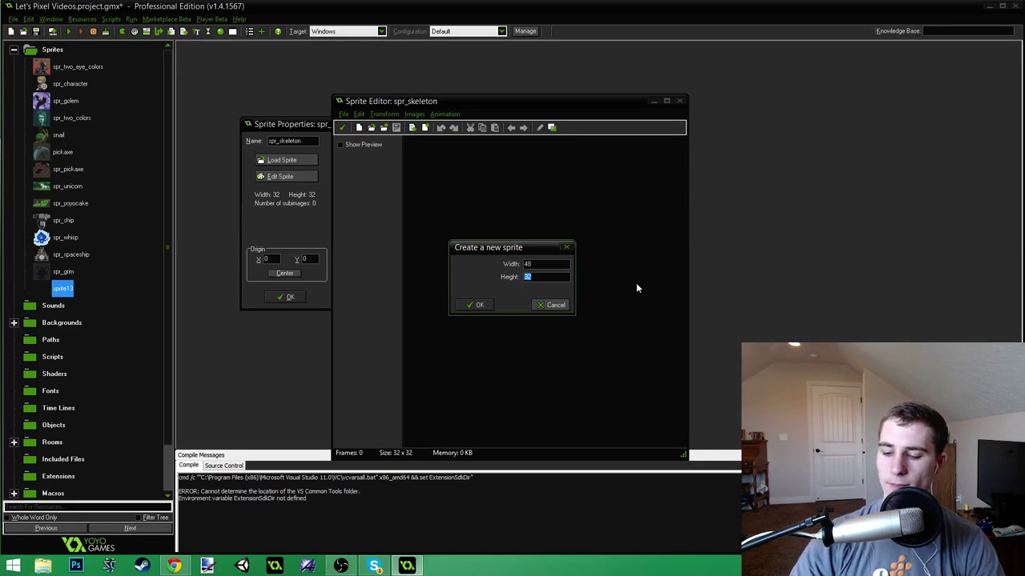
{"action": "type", "text": "104"}
{"action": "key", "text": "Return"}
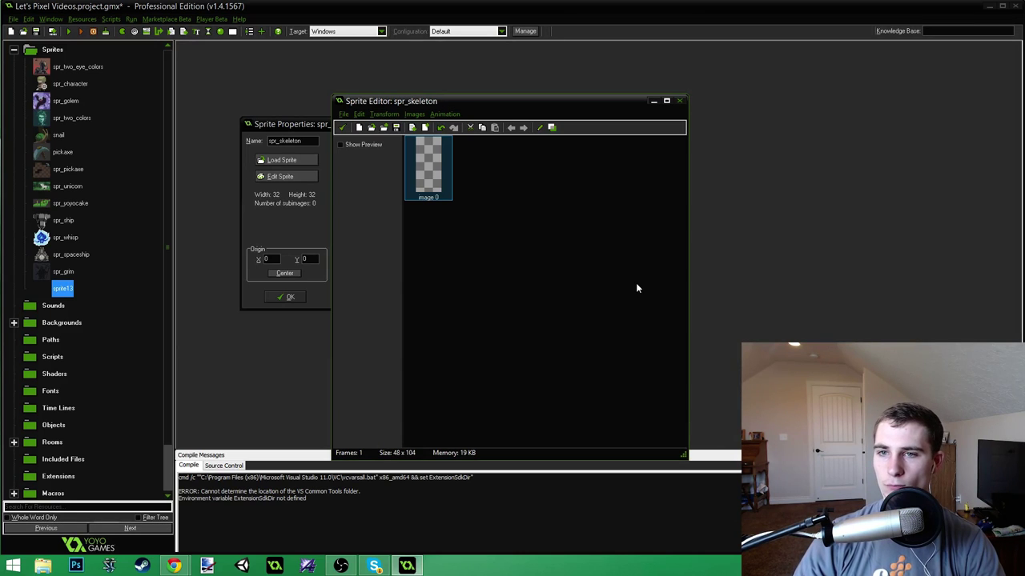
- Recreate the blank sprite image with a height of 96 pixels
{"action": "left_click", "coordinate": [359, 128]}
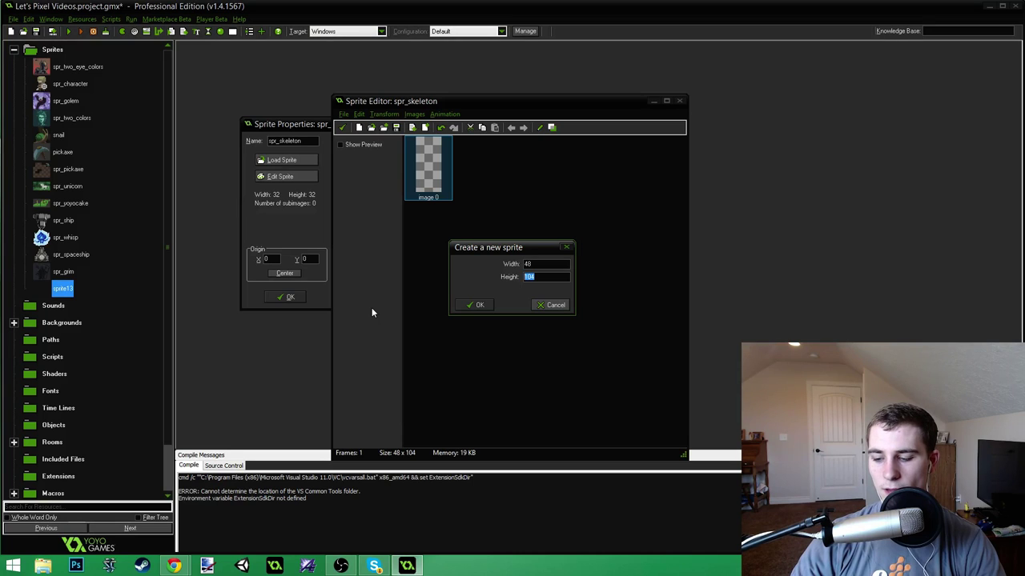
{"action": "type", "text": "96"}
{"action": "key", "text": "Return"}
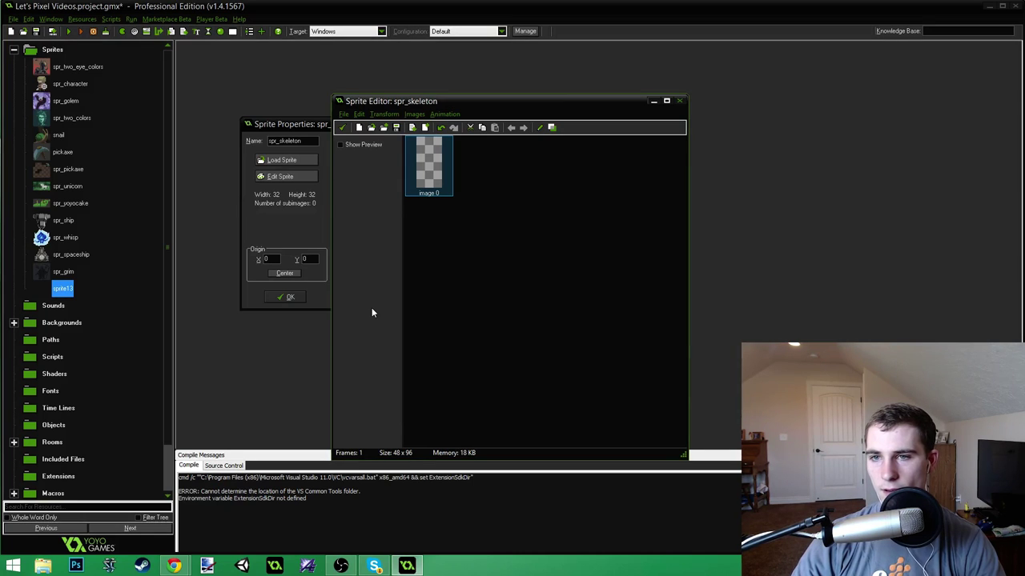
- Recreate the blank sprite image with the 48-pixel width kept and a height of 80 pixels
{"action": "left_click", "coordinate": [359, 128]}
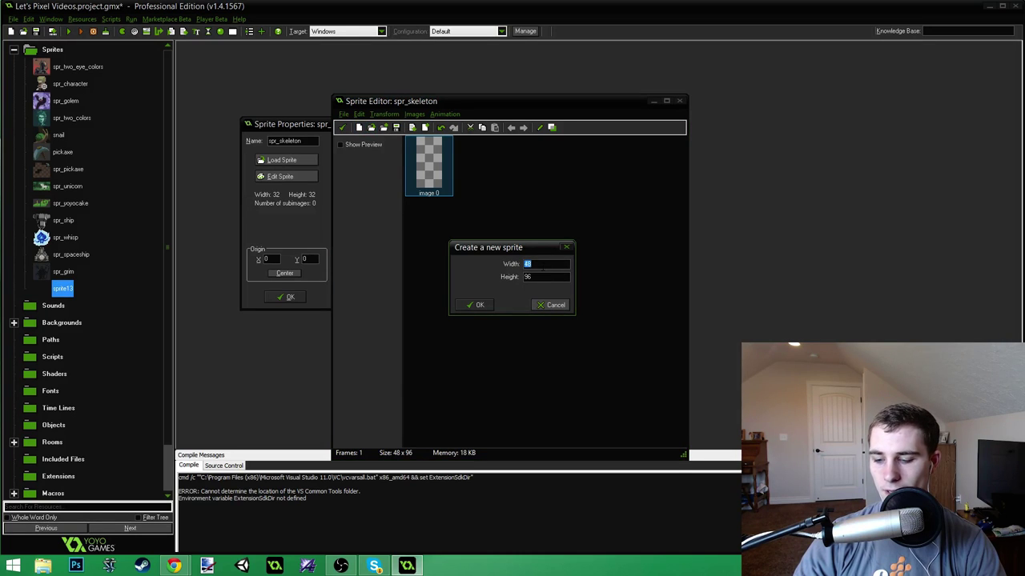
{"action": "key", "text": "Tab"}
{"action": "type", "text": "80"}
{"action": "key", "text": "Return"}
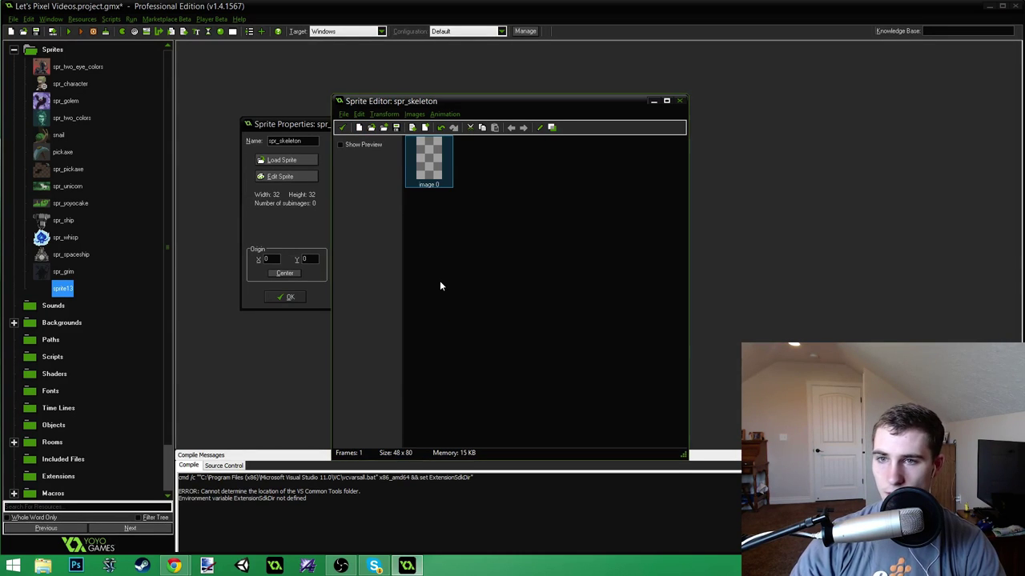
- Open the blank frame for pixel editing in a maximized image editor window
{"action": "double_click", "coordinate": [436, 170]}
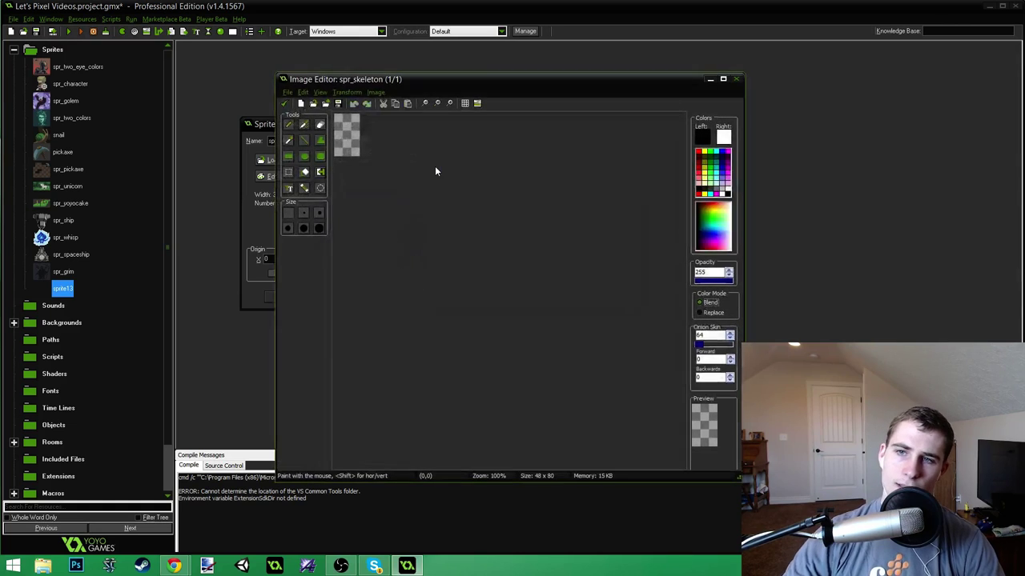
{"action": "scroll", "coordinate": [434, 165], "scroll_direction": "up", "scroll_amount": 5}
{"action": "left_click", "coordinate": [722, 79]}
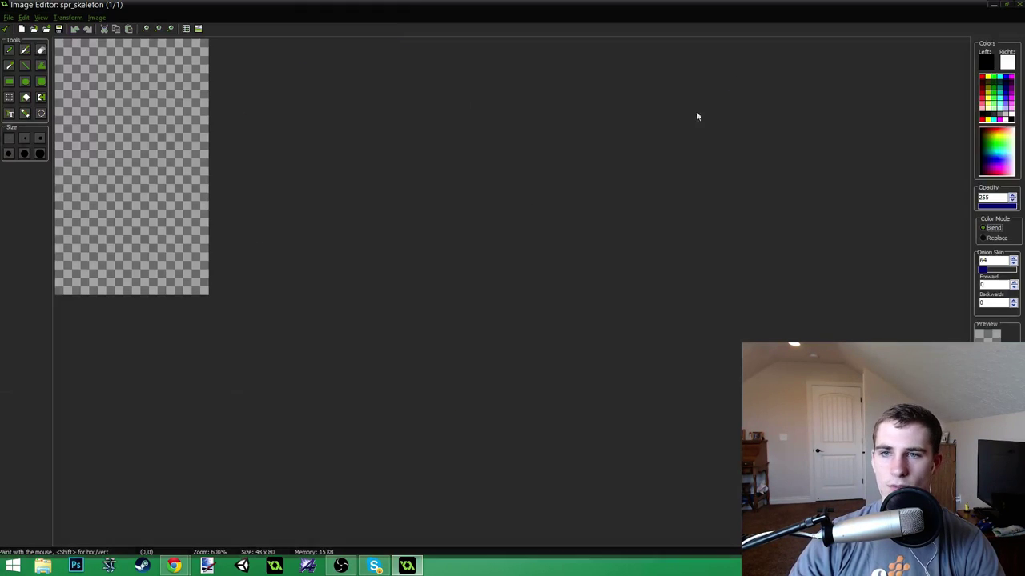
{"action": "scroll", "coordinate": [325, 220], "scroll_direction": "up", "scroll_amount": 3}
{"action": "scroll", "coordinate": [325, 219], "scroll_direction": "down", "scroll_amount": 1}
{"action": "scroll", "coordinate": [325, 219], "scroll_direction": "up", "scroll_amount": 1}
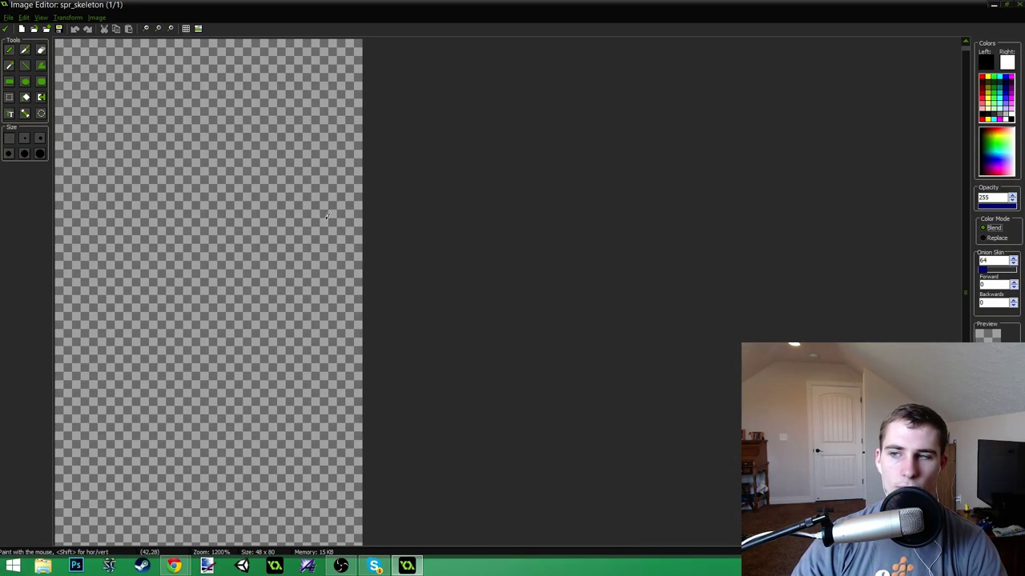
{"action": "scroll", "coordinate": [325, 220], "scroll_direction": "down", "scroll_amount": 1}
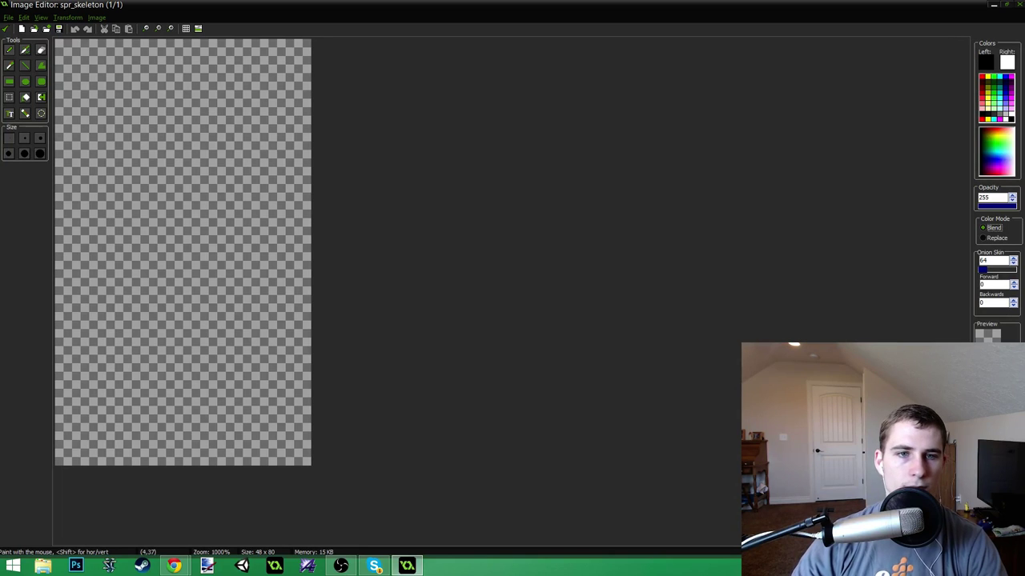
- Set the drawing colour to a muted brownish grey (RGB 136, 126, 117) and rough in a small skull near the canvas's upper edge
{"action": "left_click", "coordinate": [999, 114]}
{"action": "left_click", "coordinate": [986, 63]}
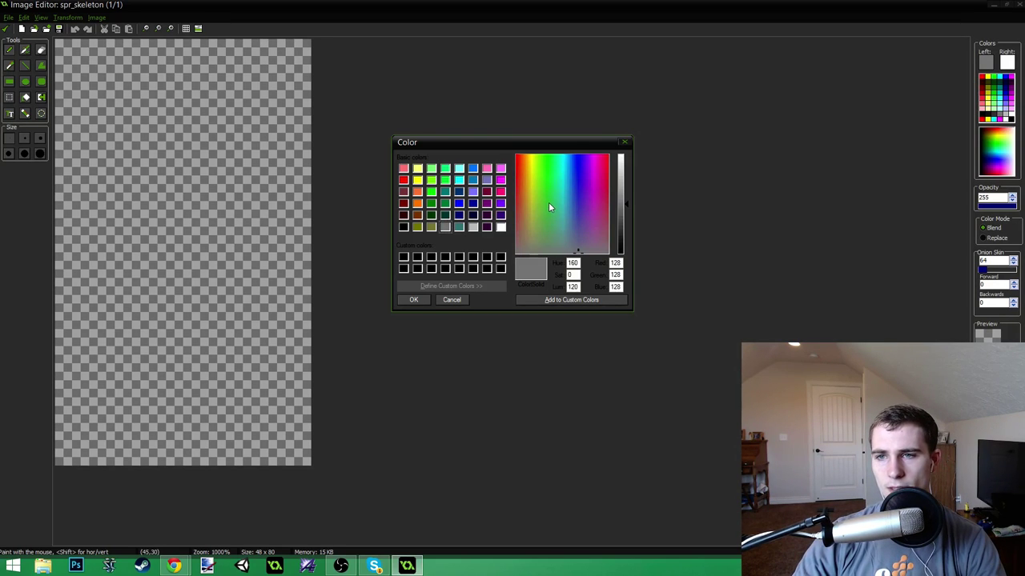
{"action": "left_click_drag", "start_coordinate": [538, 202], "coordinate": [516, 206]}
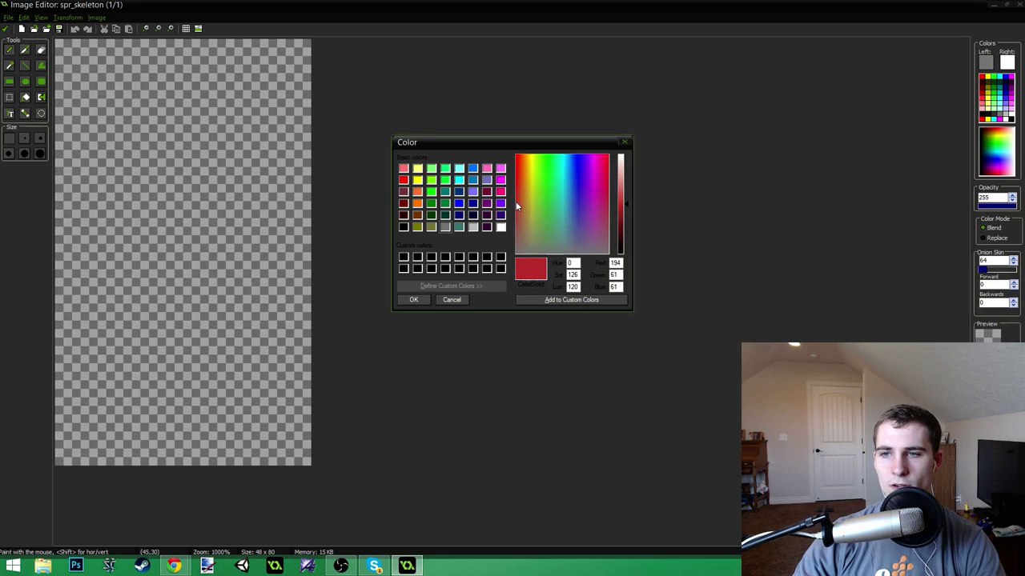
{"action": "left_click", "coordinate": [596, 202]}
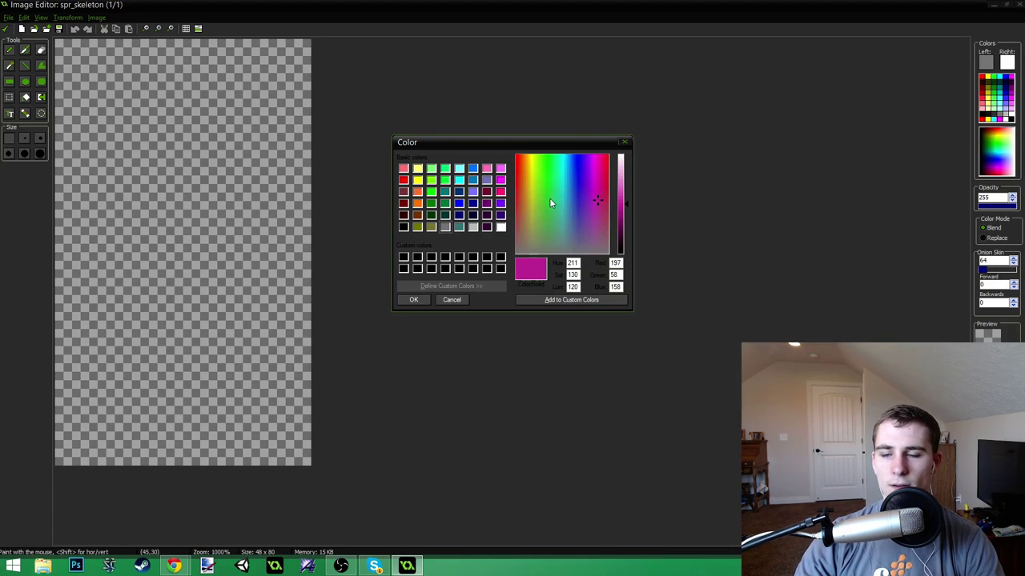
{"action": "left_click", "coordinate": [527, 228]}
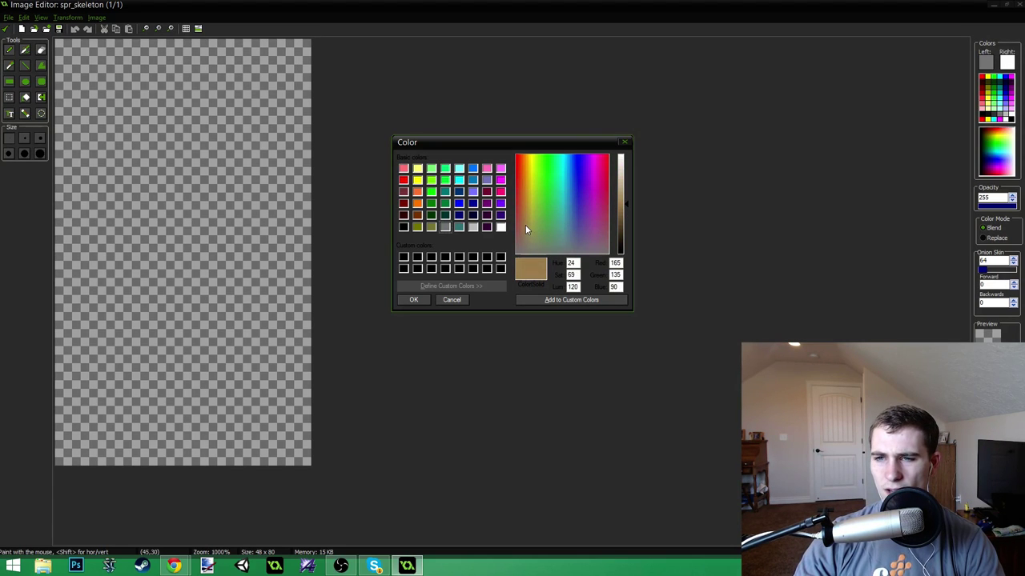
{"action": "mouse_move", "coordinate": [526, 226]}
{"action": "left_mouse_down"}
{"action": "mouse_move", "coordinate": [533, 246]}
{"action": "mouse_move", "coordinate": [524, 242]}
{"action": "left_mouse_up"}
{"action": "left_click", "coordinate": [524, 247]}
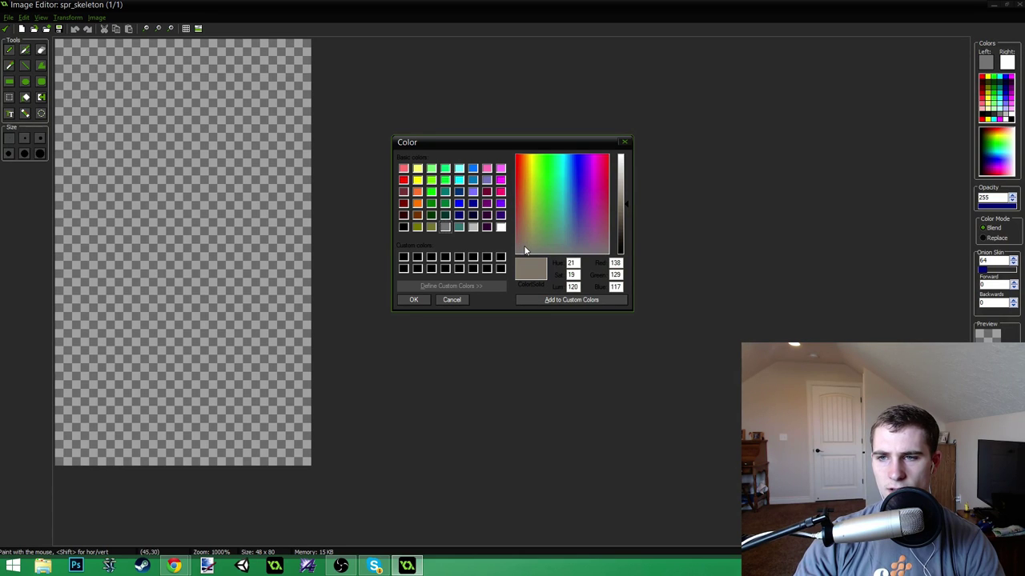
{"action": "left_click", "coordinate": [626, 200]}
{"action": "left_click", "coordinate": [627, 204]}
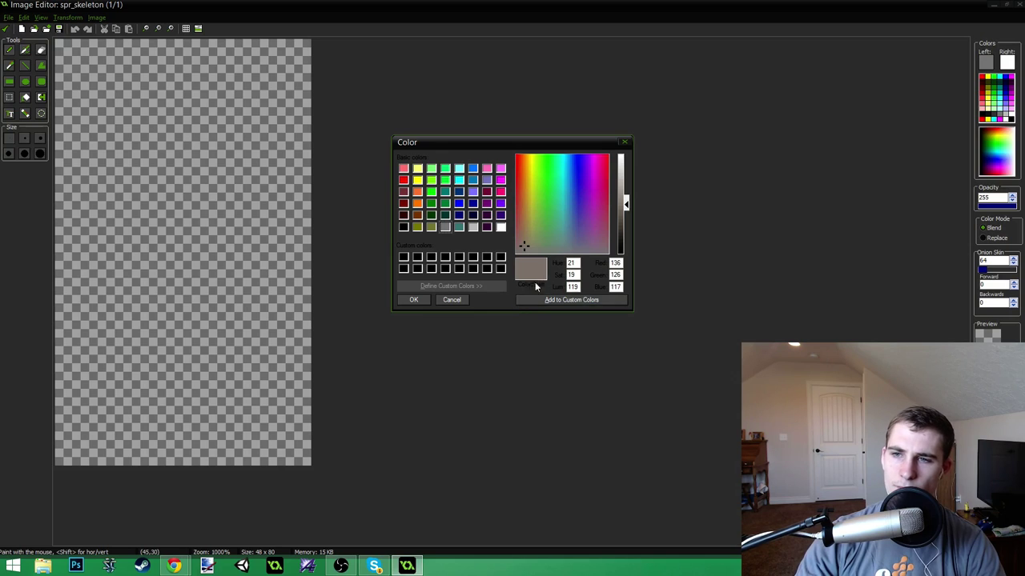
{"action": "left_click", "coordinate": [413, 299]}
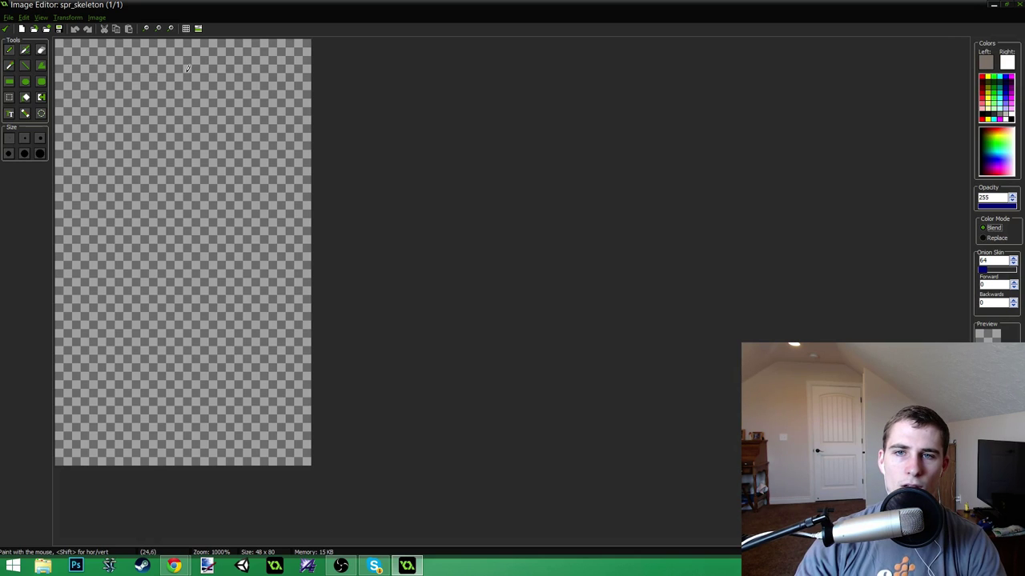
{"action": "mouse_move", "coordinate": [175, 61]}
{"action": "left_mouse_down"}
{"action": "mouse_move", "coordinate": [156, 81]}
{"action": "mouse_move", "coordinate": [183, 89]}
{"action": "mouse_move", "coordinate": [161, 82]}
{"action": "mouse_move", "coordinate": [173, 80]}
{"action": "left_mouse_up"}
- Lighten the drawing colour to RGB 153, 145, 136 and flood-fill the rough skull shape with it
{"action": "left_click", "coordinate": [984, 62]}
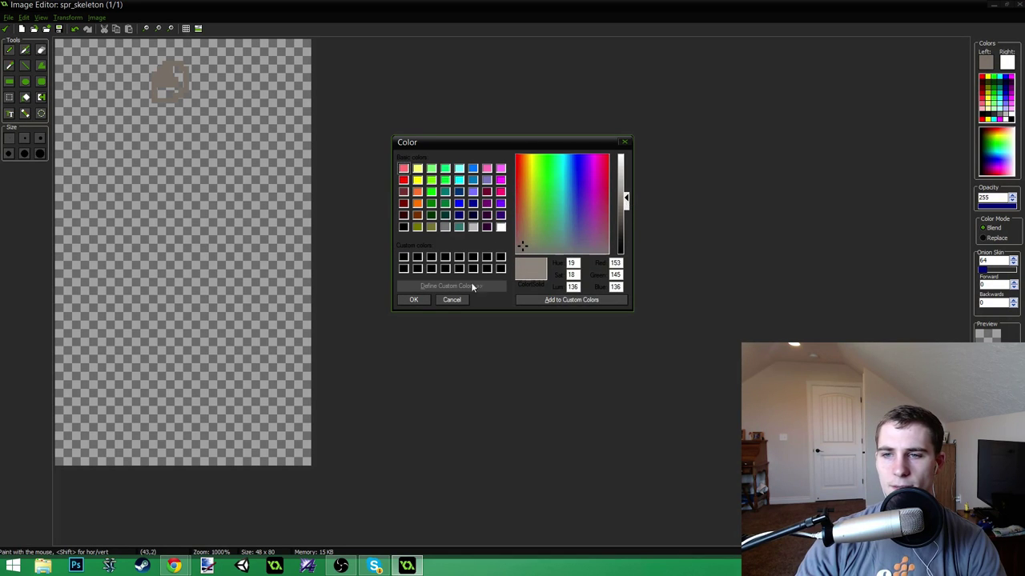
{"action": "left_click", "coordinate": [413, 299]}
{"action": "left_click", "coordinate": [24, 113]}
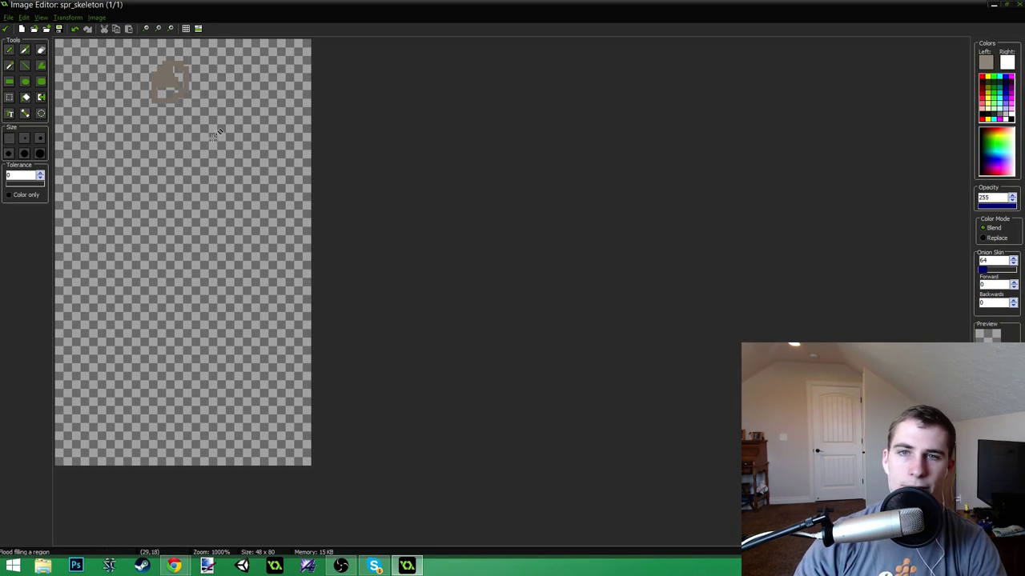
{"action": "left_click", "coordinate": [171, 76]}
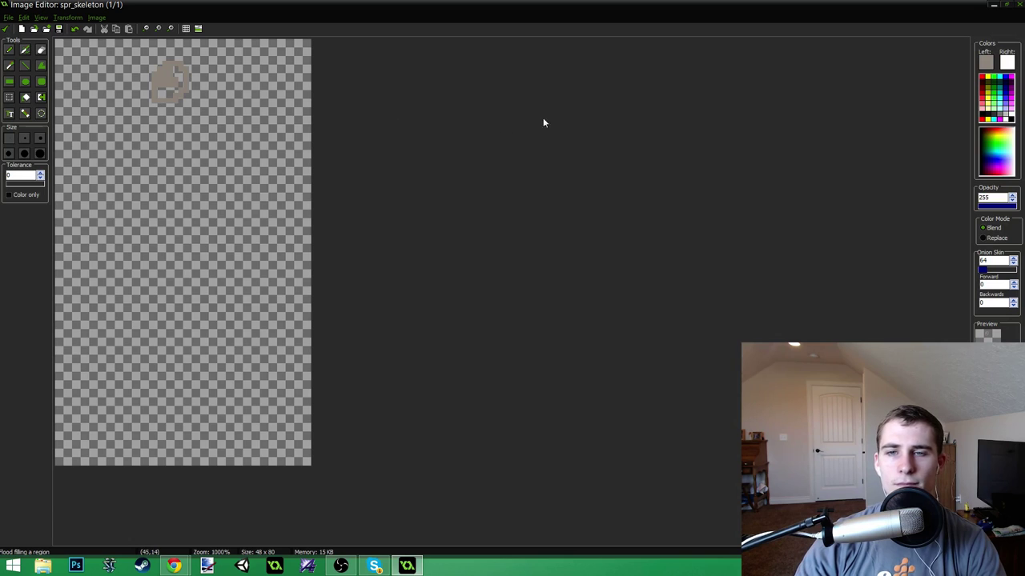
- Choose a darker shade of the brownish grey and flood-fill only the skull shape, undoing the stray background fill
{"action": "left_click", "coordinate": [989, 58]}
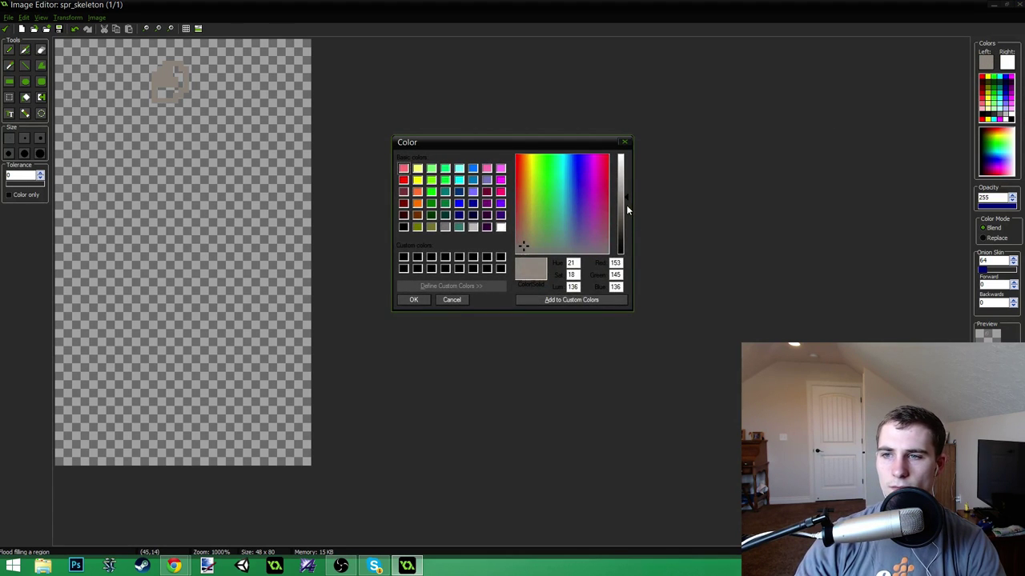
{"action": "left_click_drag", "start_coordinate": [626, 205], "coordinate": [619, 213]}
{"action": "left_click", "coordinate": [413, 299]}
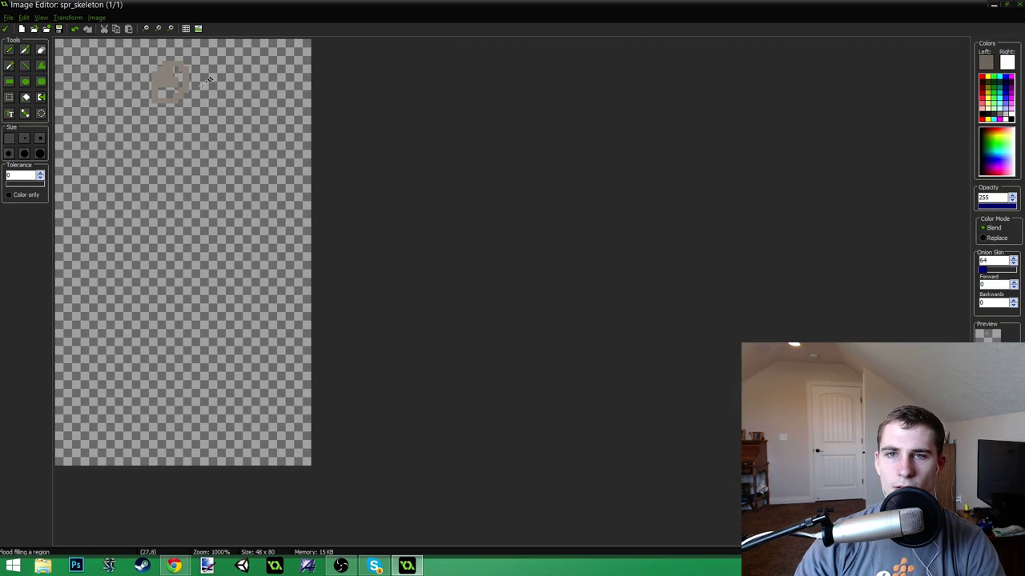
{"action": "left_click", "coordinate": [156, 64]}
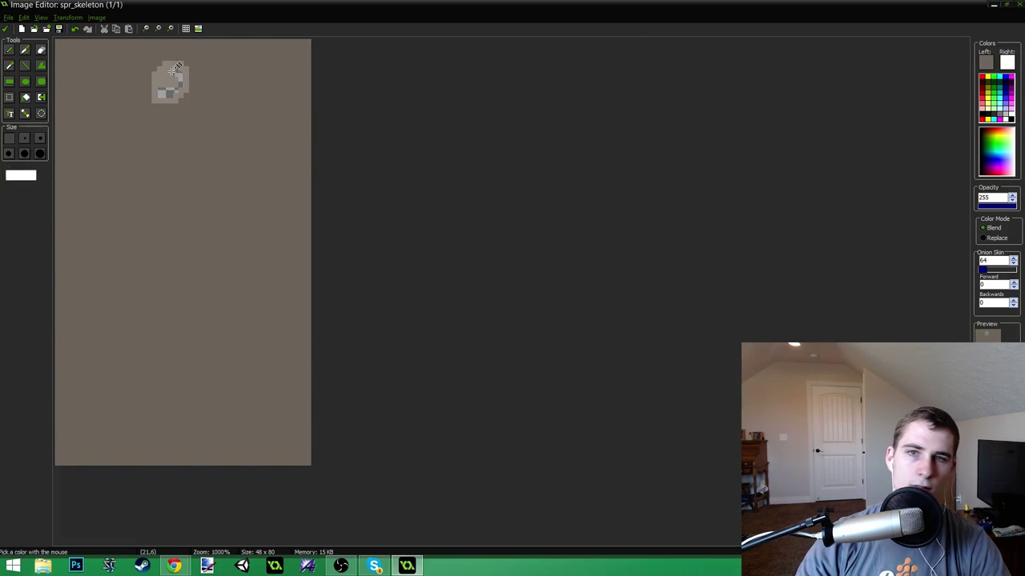
{"action": "key", "text": "ctrl+z"}
{"action": "left_click", "coordinate": [174, 72]}
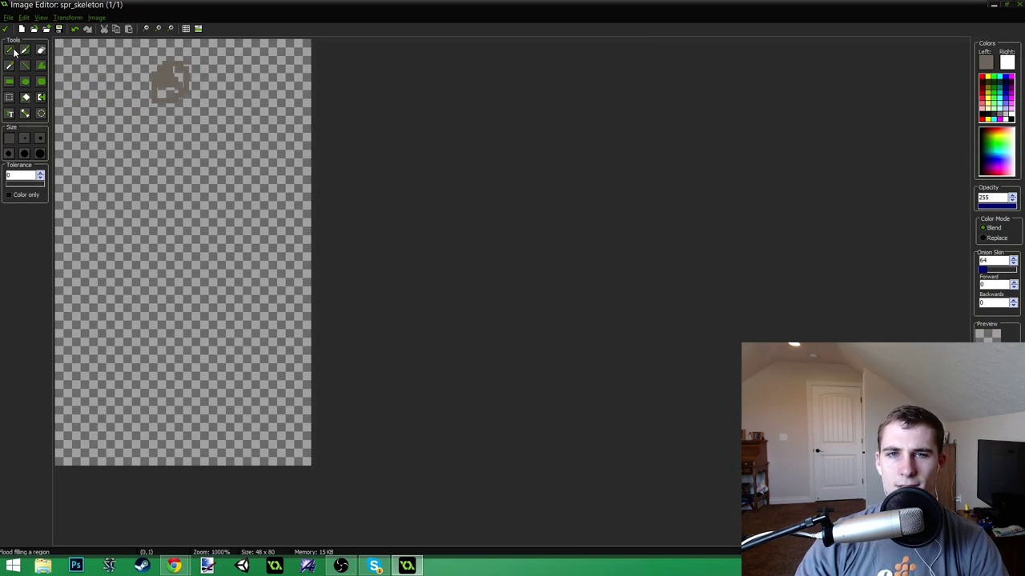
- Pencil in the skull as a solid rounded silhouette and add a jaw beneath it with small gaps for teeth
{"action": "left_click", "coordinate": [11, 50]}
{"action": "scroll", "coordinate": [171, 88], "scroll_direction": "up", "scroll_amount": 1}
{"action": "mouse_move", "coordinate": [199, 81]}
{"action": "left_mouse_down"}
{"action": "mouse_move", "coordinate": [202, 66]}
{"action": "mouse_move", "coordinate": [206, 82]}
{"action": "mouse_move", "coordinate": [182, 97]}
{"action": "mouse_move", "coordinate": [205, 102]}
{"action": "mouse_move", "coordinate": [219, 84]}
{"action": "mouse_move", "coordinate": [187, 82]}
{"action": "mouse_move", "coordinate": [191, 103]}
{"action": "left_mouse_up"}
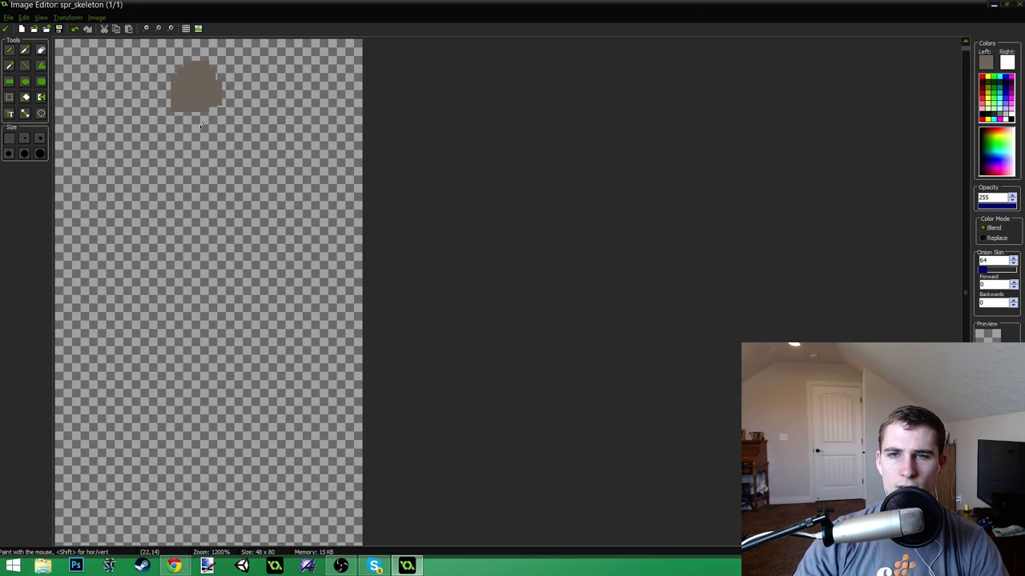
{"action": "left_click_drag", "start_coordinate": [177, 118], "coordinate": [209, 121]}
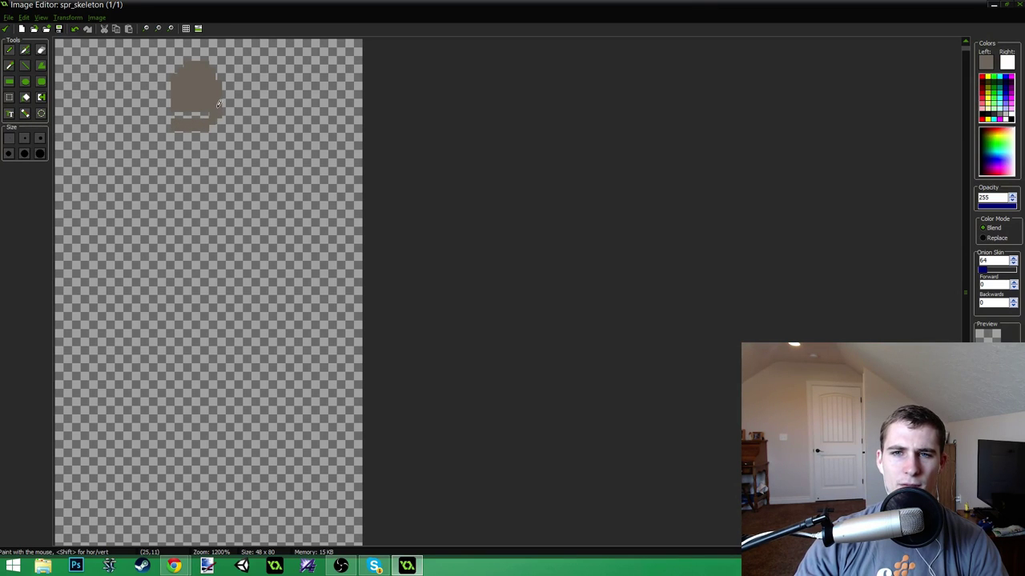
- Sample a transparent pixel beside the jaw as the drawing colour and set the colour mode to Replace for erasing
{"action": "left_click", "coordinate": [221, 112], "text": "ctrl"}
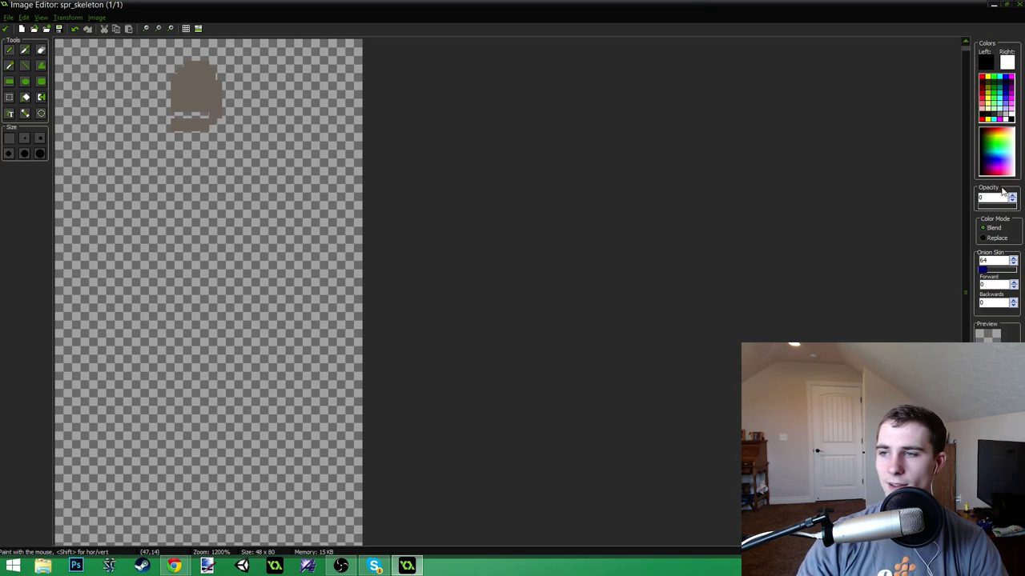
{"action": "left_click", "coordinate": [985, 239]}
{"action": "scroll", "coordinate": [943, 133], "scroll_direction": "up", "scroll_amount": 1}
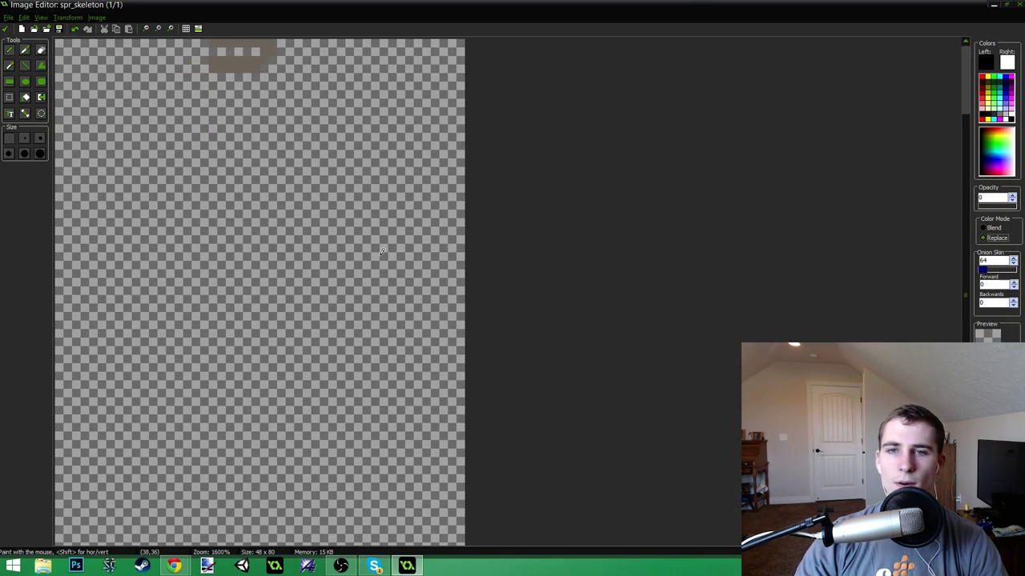
{"action": "scroll", "coordinate": [373, 241], "scroll_direction": "down", "scroll_amount": 1}
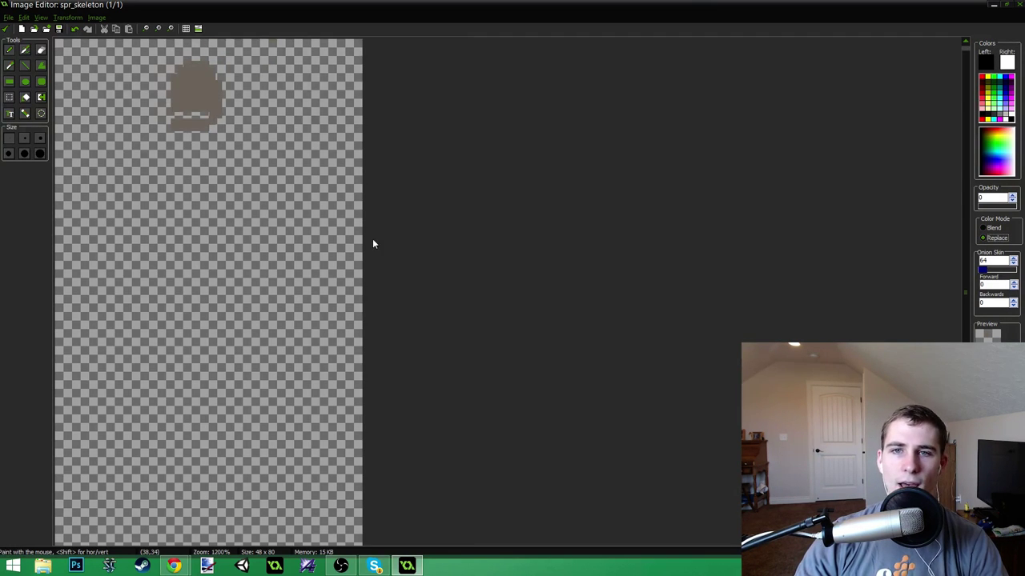
- Recolour the transparent background around the skull to a solid light grey with the change-colour tool, using opacity 255
{"action": "left_click", "coordinate": [1003, 109]}
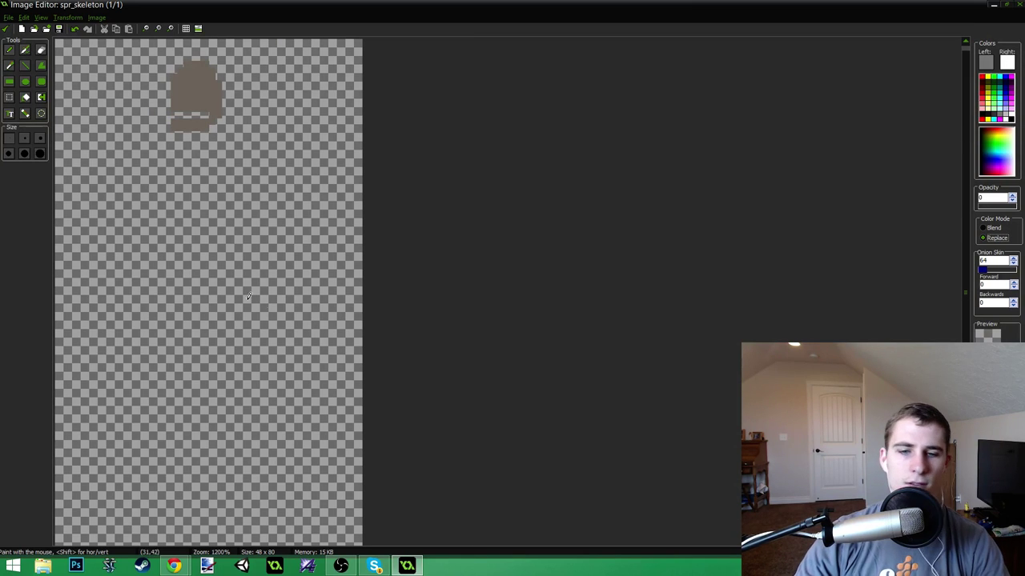
{"action": "left_click", "coordinate": [40, 97]}
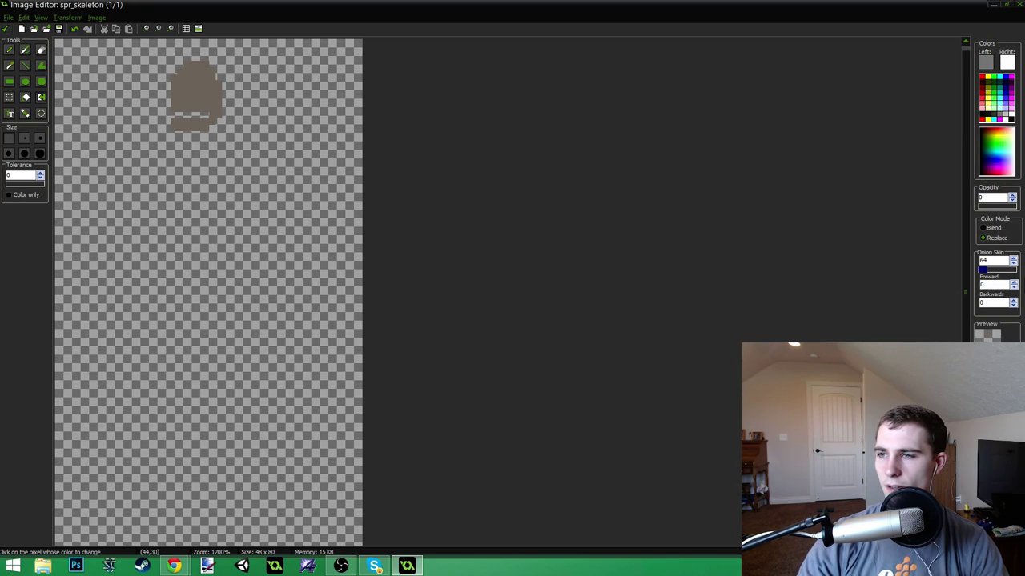
{"action": "left_click", "coordinate": [1011, 201]}
{"action": "left_click", "coordinate": [308, 308]}
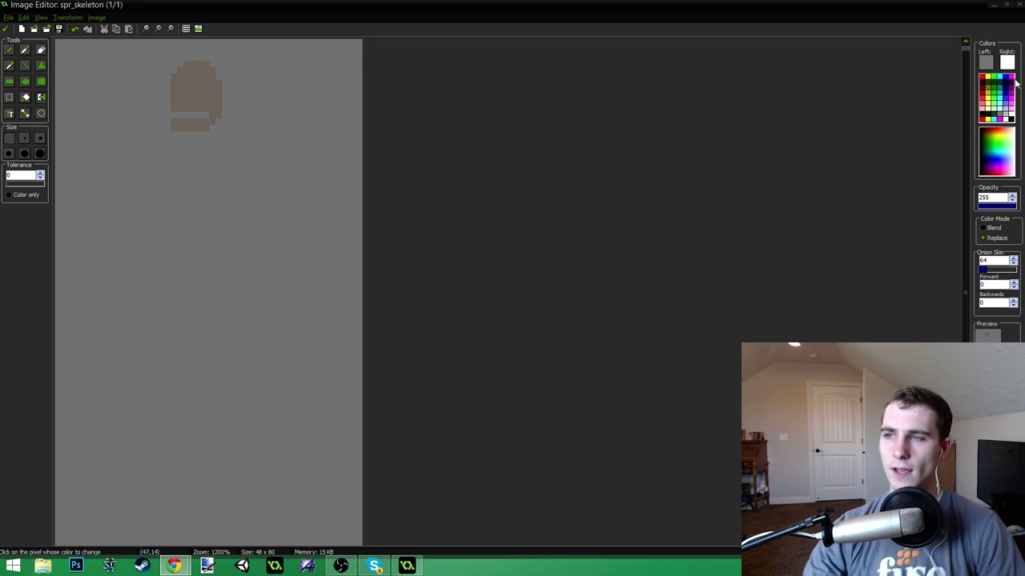
{"action": "left_click", "coordinate": [346, 220]}
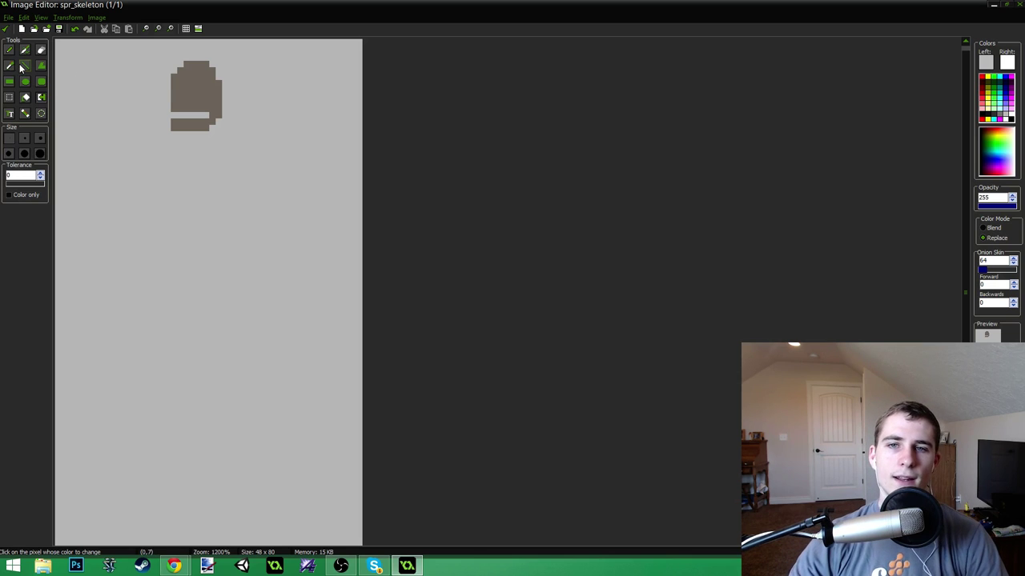
- Sample the skull's brownish grey, pencil the skull taller and wider, and fill the teeth gap so the jaw is solid
{"action": "left_click", "coordinate": [9, 50]}
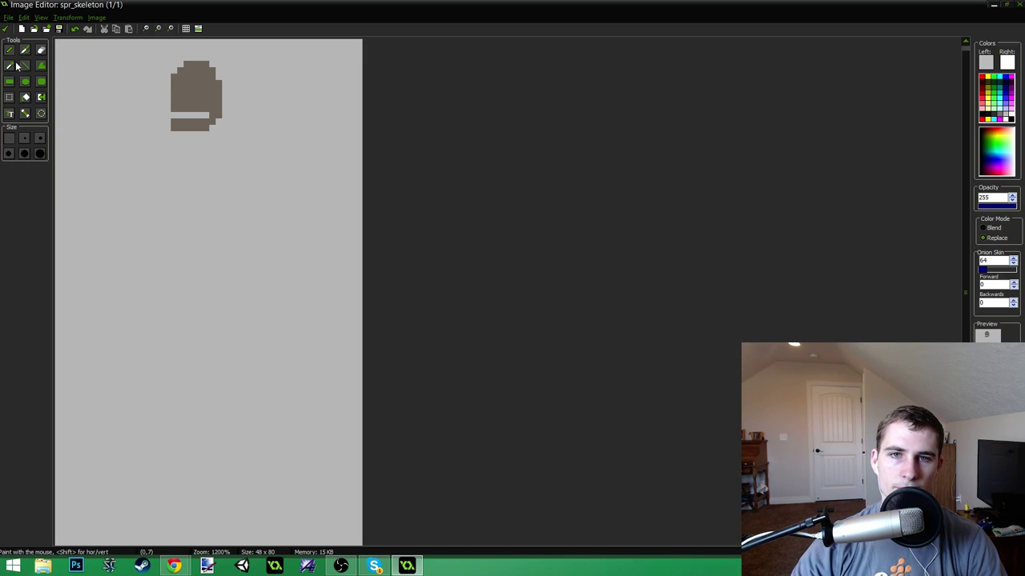
{"action": "left_click", "coordinate": [212, 84], "text": "ctrl"}
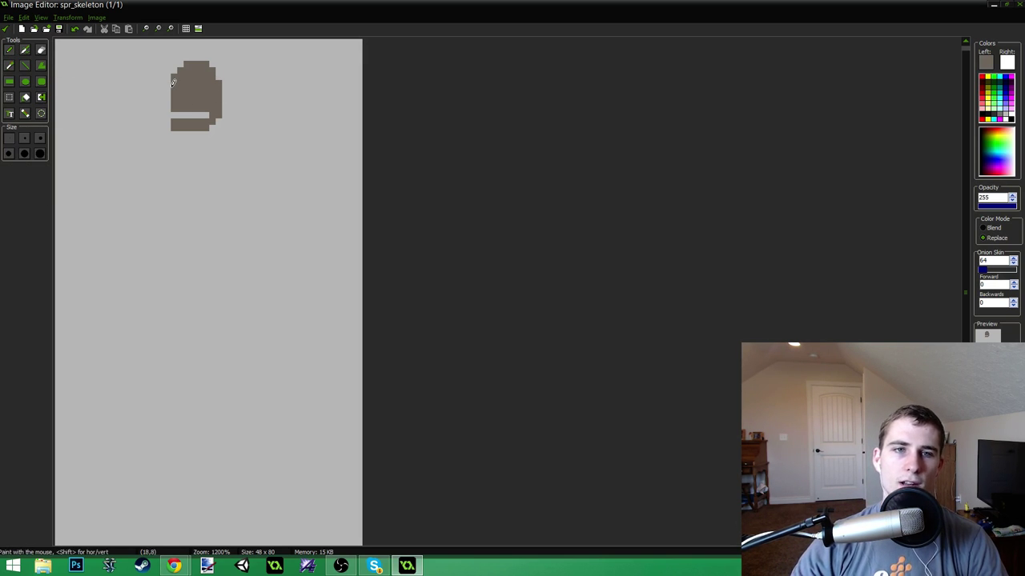
{"action": "mouse_move", "coordinate": [168, 88]}
{"action": "left_mouse_down"}
{"action": "mouse_move", "coordinate": [226, 105]}
{"action": "mouse_move", "coordinate": [196, 77]}
{"action": "mouse_move", "coordinate": [176, 76]}
{"action": "mouse_move", "coordinate": [179, 57]}
{"action": "mouse_move", "coordinate": [200, 59]}
{"action": "mouse_move", "coordinate": [218, 80]}
{"action": "mouse_move", "coordinate": [214, 62]}
{"action": "mouse_move", "coordinate": [199, 58]}
{"action": "mouse_move", "coordinate": [225, 86]}
{"action": "left_mouse_up"}
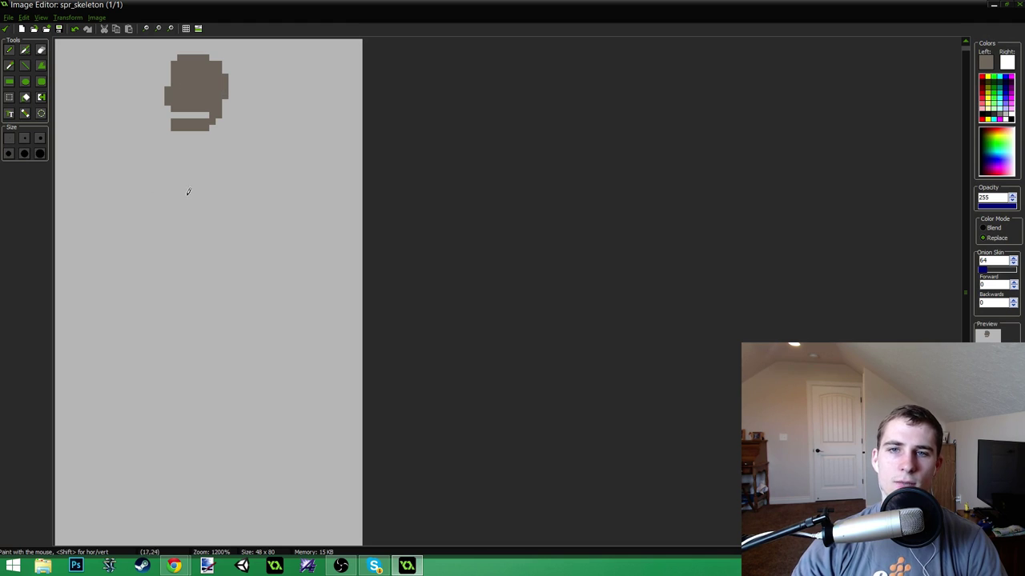
{"action": "mouse_move", "coordinate": [189, 122]}
{"action": "left_mouse_down"}
{"action": "mouse_move", "coordinate": [177, 107]}
{"action": "mouse_move", "coordinate": [210, 115]}
{"action": "left_mouse_up"}
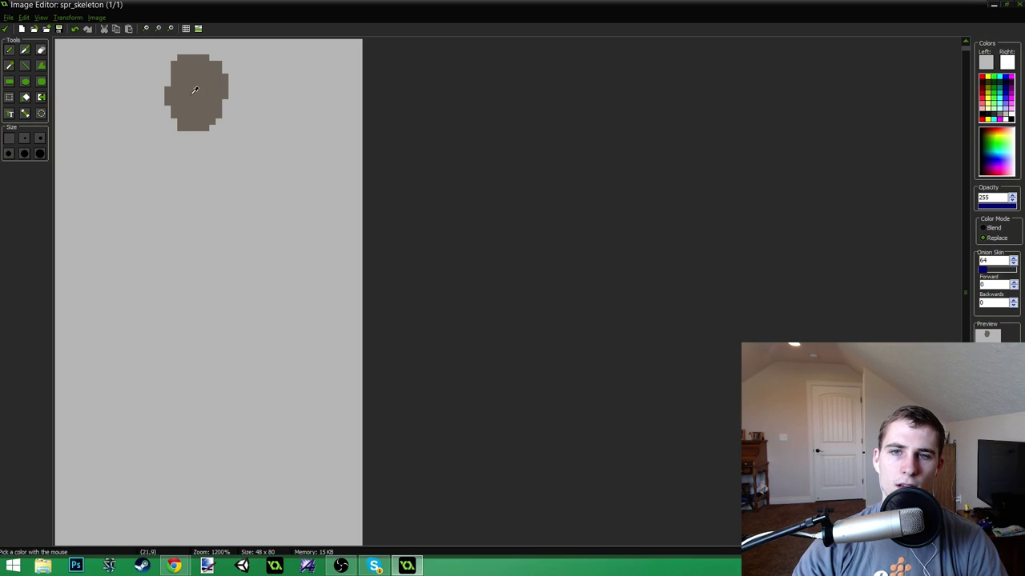
{"action": "left_click", "coordinate": [193, 91], "text": "ctrl"}
{"action": "left_click", "coordinate": [176, 123]}
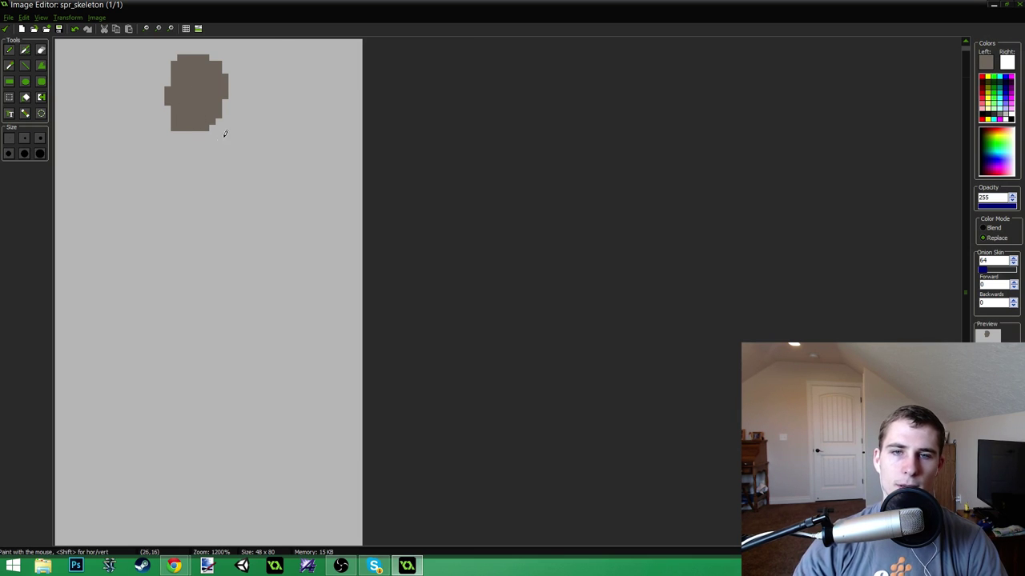
- Pencil a neck below the back of the skull and two collarbones sloping outwards from its base
{"action": "scroll", "coordinate": [225, 135], "scroll_direction": "up", "scroll_amount": 1}
{"action": "scroll", "coordinate": [262, 102], "scroll_direction": "down", "scroll_amount": 1}
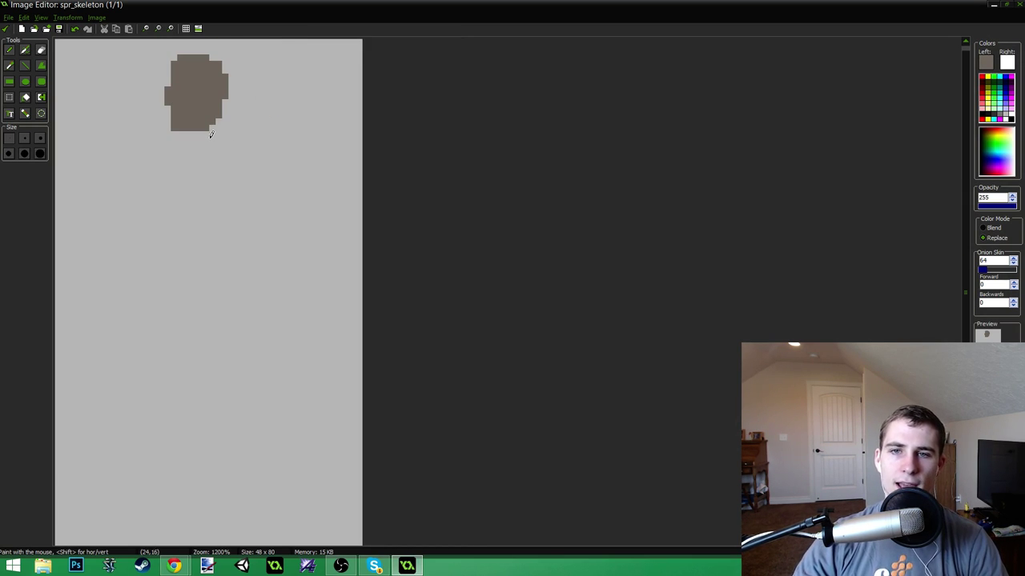
{"action": "scroll", "coordinate": [210, 133], "scroll_direction": "down", "scroll_amount": 1}
{"action": "mouse_move", "coordinate": [186, 111]}
{"action": "left_mouse_down"}
{"action": "mouse_move", "coordinate": [181, 138]}
{"action": "mouse_move", "coordinate": [176, 116]}
{"action": "mouse_move", "coordinate": [172, 136]}
{"action": "mouse_move", "coordinate": [191, 134]}
{"action": "mouse_move", "coordinate": [185, 110]}
{"action": "left_mouse_up"}
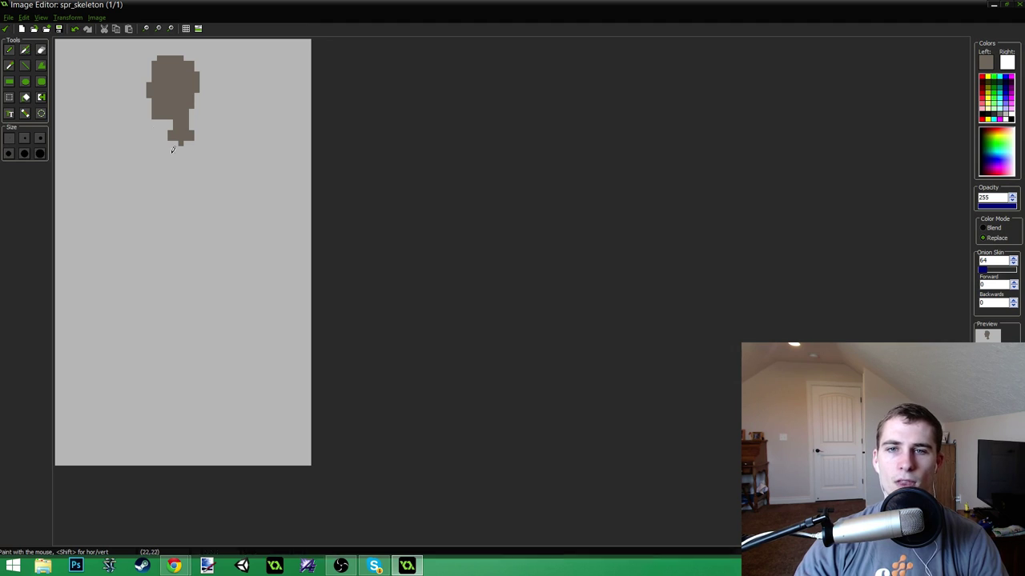
{"action": "mouse_move", "coordinate": [169, 148]}
{"action": "left_mouse_down"}
{"action": "mouse_move", "coordinate": [136, 134]}
{"action": "mouse_move", "coordinate": [167, 154]}
{"action": "mouse_move", "coordinate": [220, 134]}
{"action": "mouse_move", "coordinate": [187, 152]}
{"action": "mouse_move", "coordinate": [218, 139]}
{"action": "left_mouse_up"}
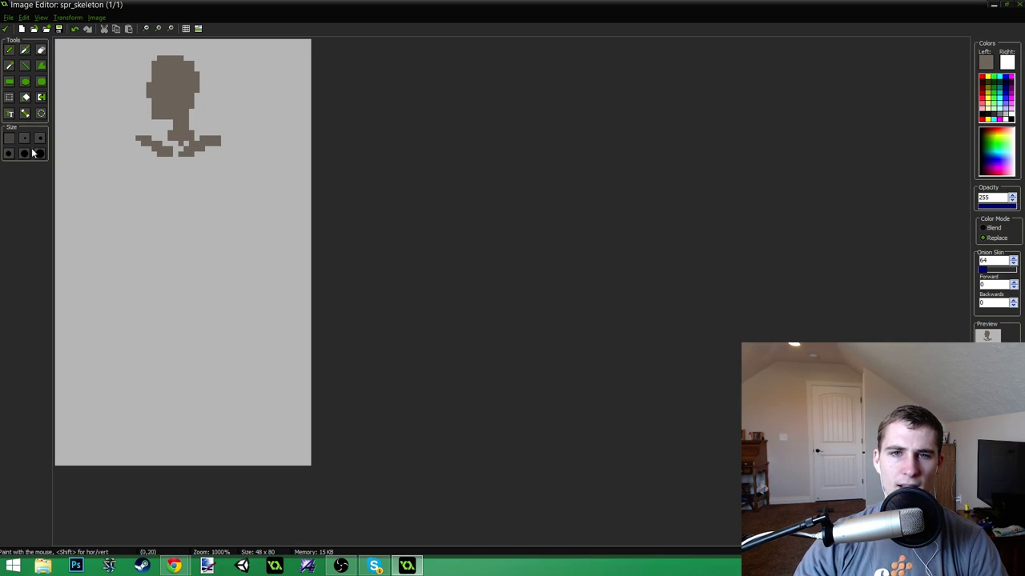
- Extend the outer ends of both collarbones with short horizontal lines, undoing misplaced line attempts
{"action": "left_click", "coordinate": [25, 65]}
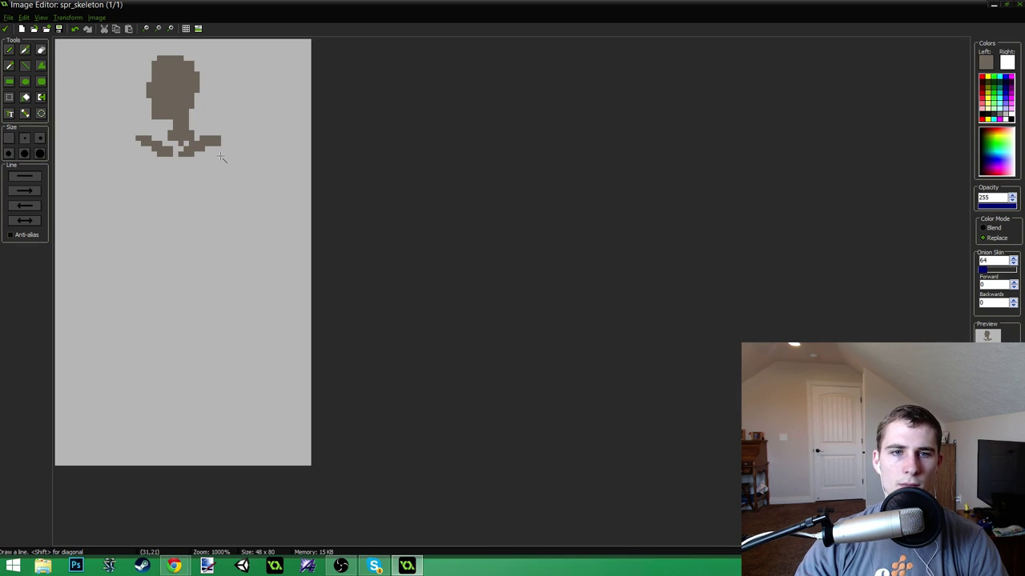
{"action": "mouse_move", "coordinate": [219, 148]}
{"action": "left_mouse_down"}
{"action": "mouse_move", "coordinate": [229, 139]}
{"action": "mouse_move", "coordinate": [229, 148]}
{"action": "left_mouse_up"}
{"action": "key", "text": "ctrl+z"}
{"action": "key", "text": "ctrl+z"}
{"action": "key", "text": "ctrl+z"}
{"action": "left_click_drag", "start_coordinate": [226, 141], "coordinate": [232, 142]}
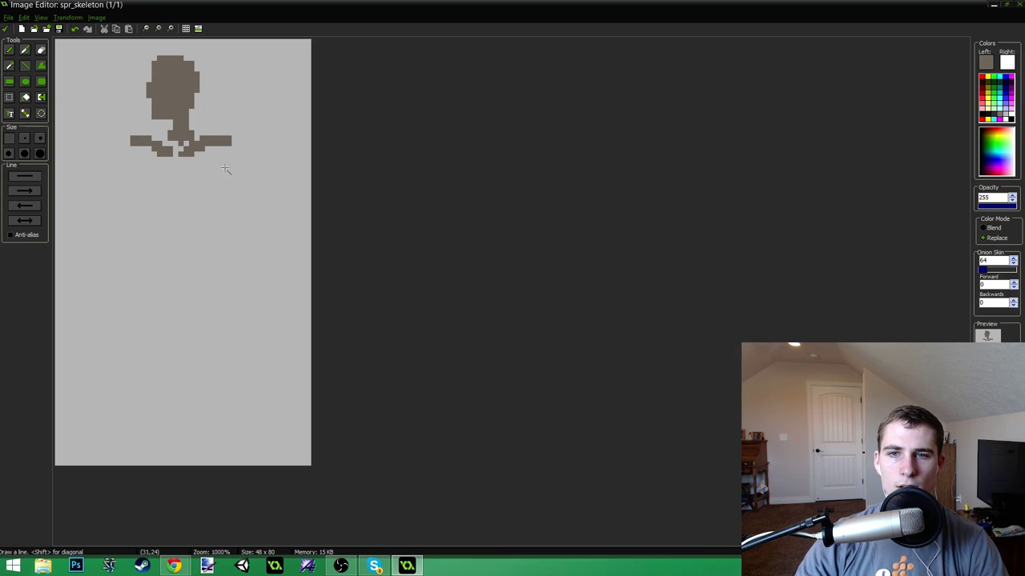
- Draw both arms with the Line tool, using a single line for each upper arm and two parallel lines for each forearm
{"action": "mouse_move", "coordinate": [228, 153]}
{"action": "left_mouse_down"}
{"action": "mouse_move", "coordinate": [266, 218]}
{"action": "mouse_move", "coordinate": [240, 289]}
{"action": "left_mouse_up"}
{"action": "left_click_drag", "start_coordinate": [267, 232], "coordinate": [251, 293]}
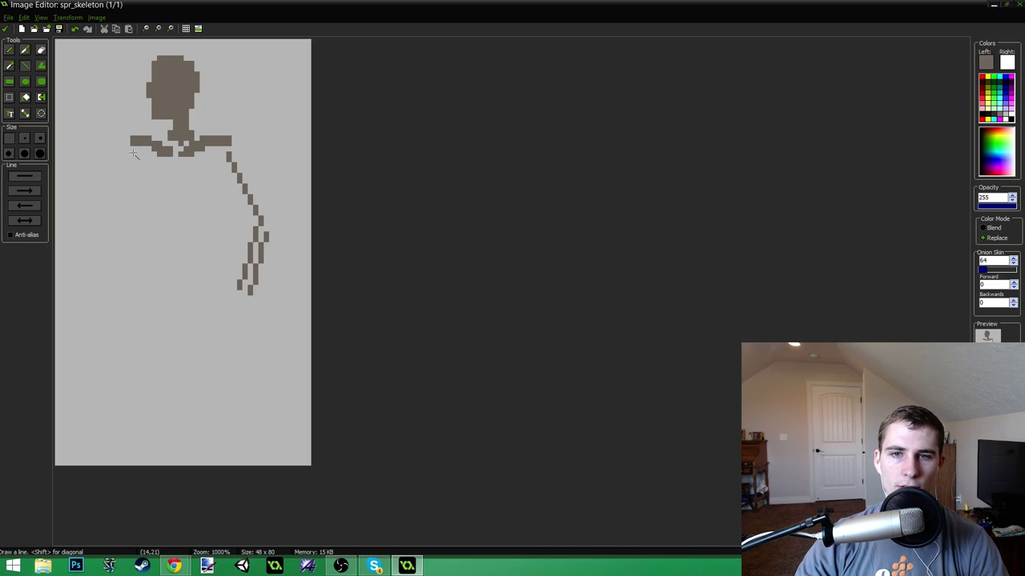
{"action": "mouse_move", "coordinate": [132, 153]}
{"action": "left_mouse_down"}
{"action": "mouse_move", "coordinate": [117, 213]}
{"action": "mouse_move", "coordinate": [68, 266]}
{"action": "left_mouse_up"}
{"action": "left_click_drag", "start_coordinate": [113, 228], "coordinate": [80, 271]}
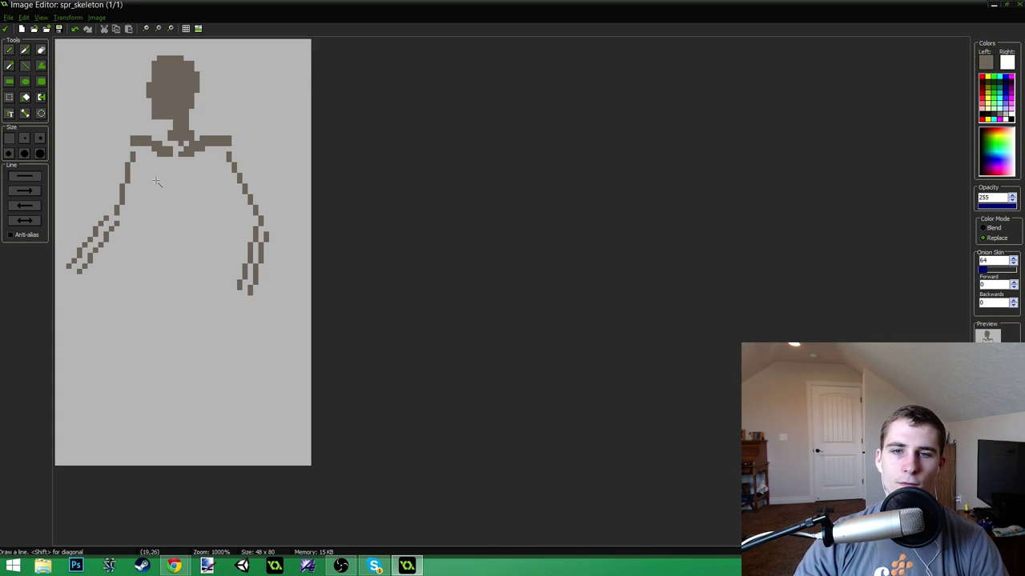
- Outline the ribcage below the collarbones with a notched lower edge and add small shoulder blades at its upper corners
{"action": "mouse_move", "coordinate": [152, 165]}
{"action": "left_mouse_down"}
{"action": "mouse_move", "coordinate": [137, 254]}
{"action": "mouse_move", "coordinate": [170, 212]}
{"action": "mouse_move", "coordinate": [192, 254]}
{"action": "mouse_move", "coordinate": [216, 264]}
{"action": "mouse_move", "coordinate": [229, 208]}
{"action": "mouse_move", "coordinate": [207, 174]}
{"action": "mouse_move", "coordinate": [221, 160]}
{"action": "mouse_move", "coordinate": [223, 171]}
{"action": "mouse_move", "coordinate": [223, 157]}
{"action": "mouse_move", "coordinate": [227, 177]}
{"action": "mouse_move", "coordinate": [223, 165]}
{"action": "left_mouse_up"}
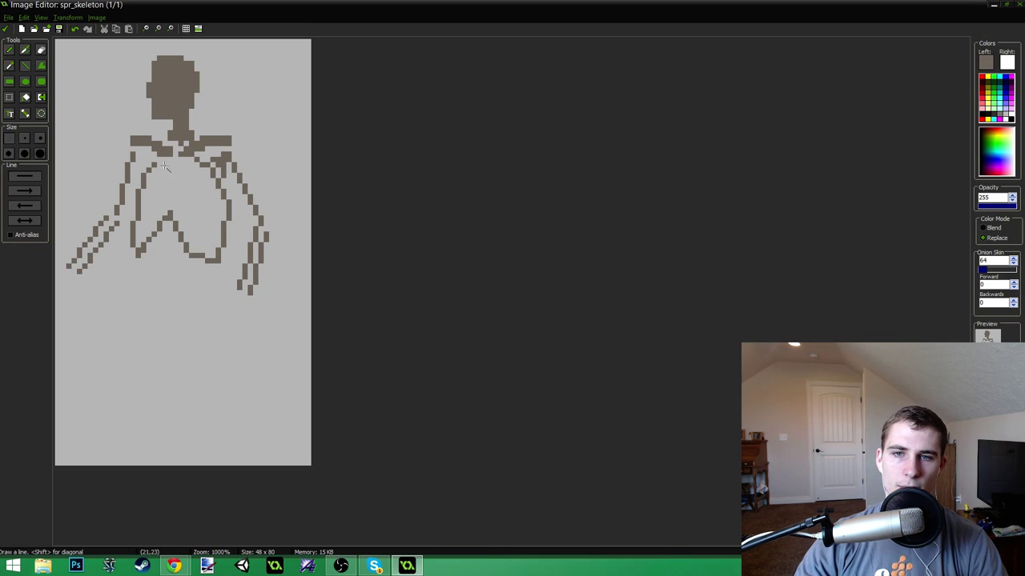
{"action": "left_click_drag", "start_coordinate": [145, 153], "coordinate": [147, 162]}
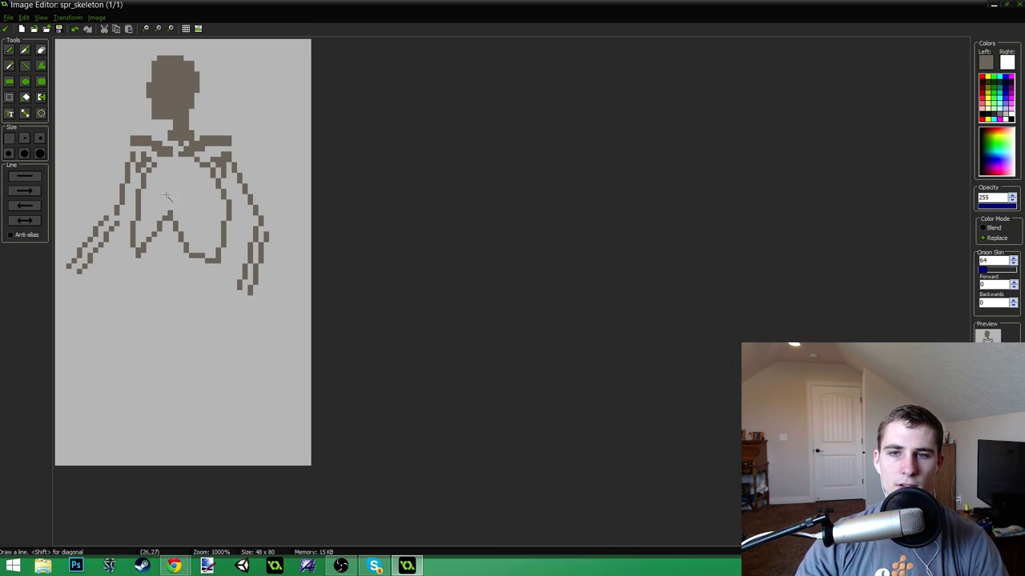
- Draw a solid lower spine beneath the ribcage notch and flood-fill the ribcage outline with the same brownish grey
{"action": "scroll", "coordinate": [166, 232], "scroll_direction": "down", "scroll_amount": 3, "text": "ctrl"}
{"action": "scroll", "coordinate": [240, 247], "scroll_direction": "up", "scroll_amount": 4, "text": "ctrl"}
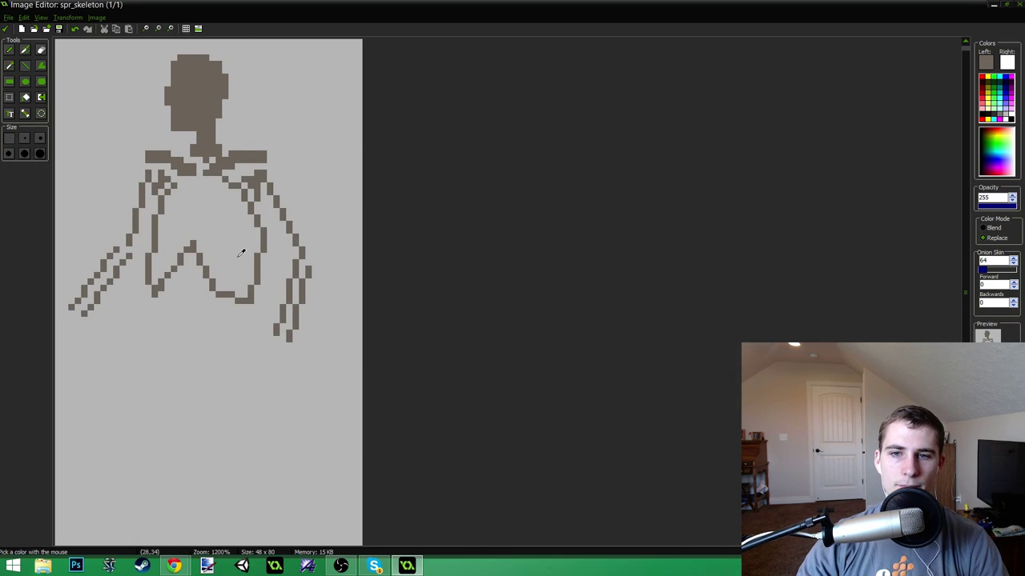
{"action": "scroll", "coordinate": [236, 257], "scroll_direction": "down", "scroll_amount": 1, "text": "ctrl"}
{"action": "key", "text": "ctrl"}
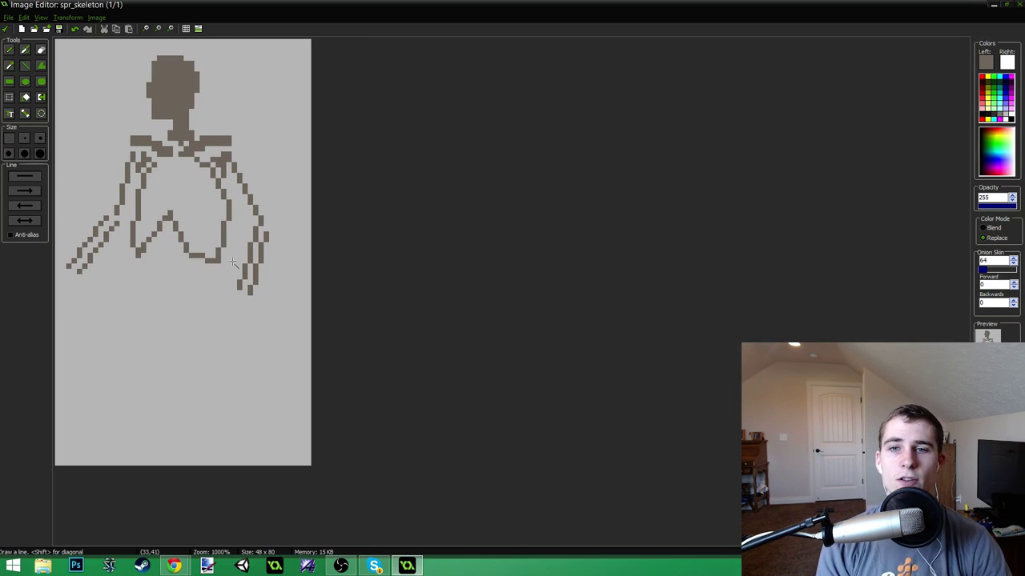
{"action": "scroll", "coordinate": [200, 268], "scroll_direction": "up", "scroll_amount": 2, "text": "ctrl"}
{"action": "scroll", "coordinate": [221, 253], "scroll_direction": "down", "scroll_amount": 2, "text": "ctrl"}
{"action": "mouse_move", "coordinate": [178, 249]}
{"action": "left_mouse_down"}
{"action": "mouse_move", "coordinate": [170, 277]}
{"action": "mouse_move", "coordinate": [184, 288]}
{"action": "left_mouse_up"}
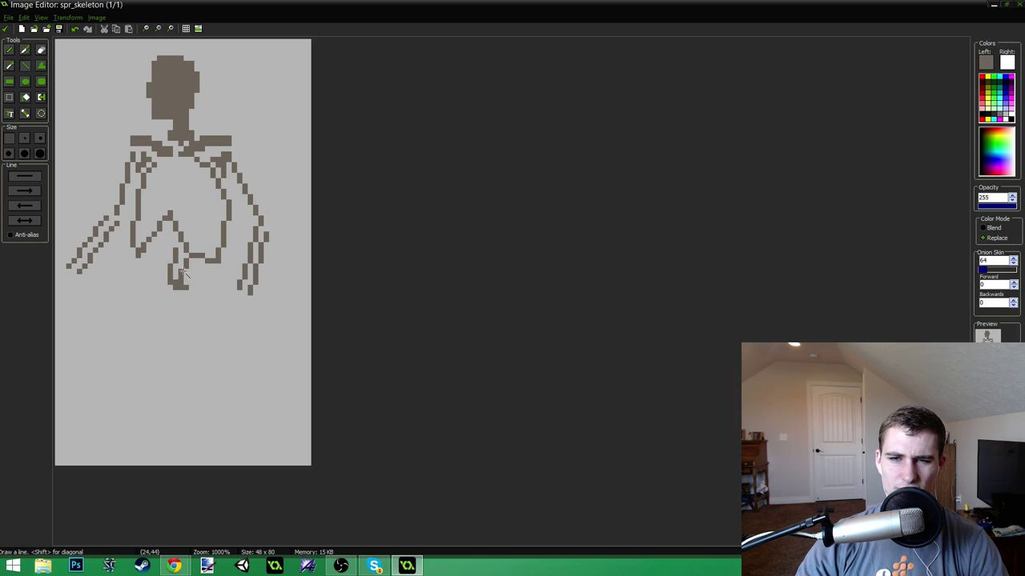
{"action": "left_click", "coordinate": [181, 250]}
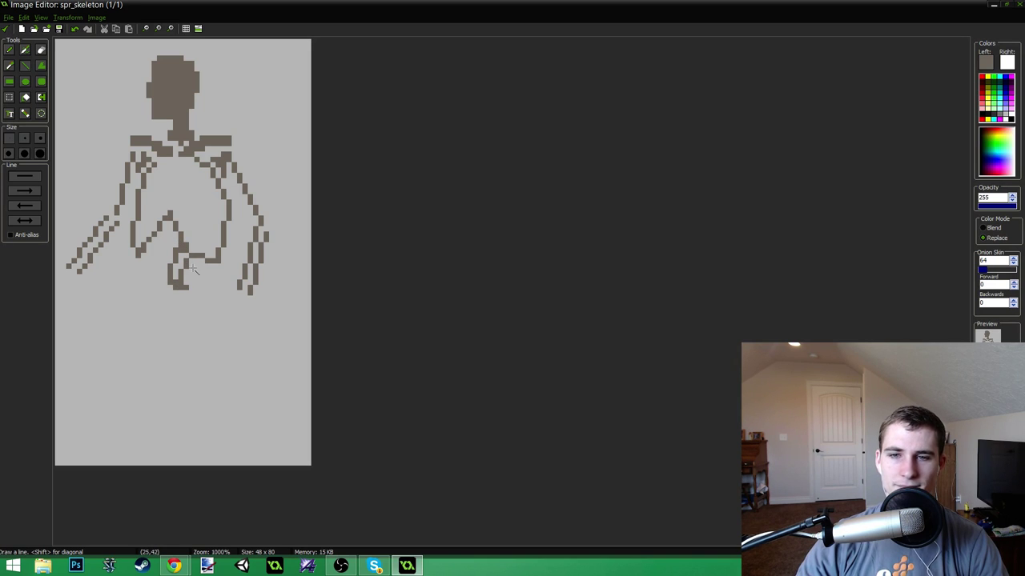
{"action": "left_click_drag", "start_coordinate": [180, 255], "coordinate": [180, 287]}
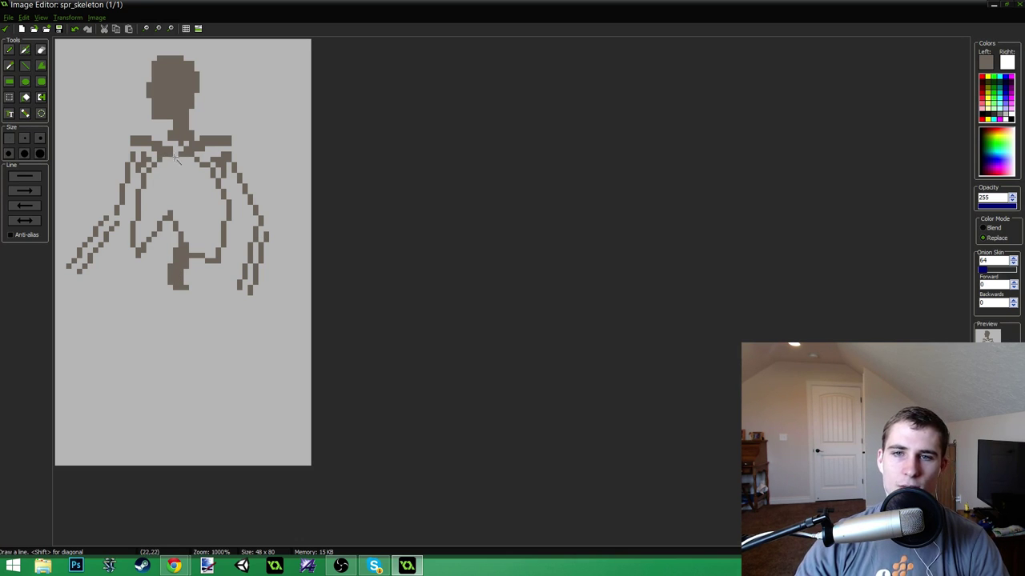
{"action": "key", "text": "f"}
{"action": "left_click", "coordinate": [194, 205]}
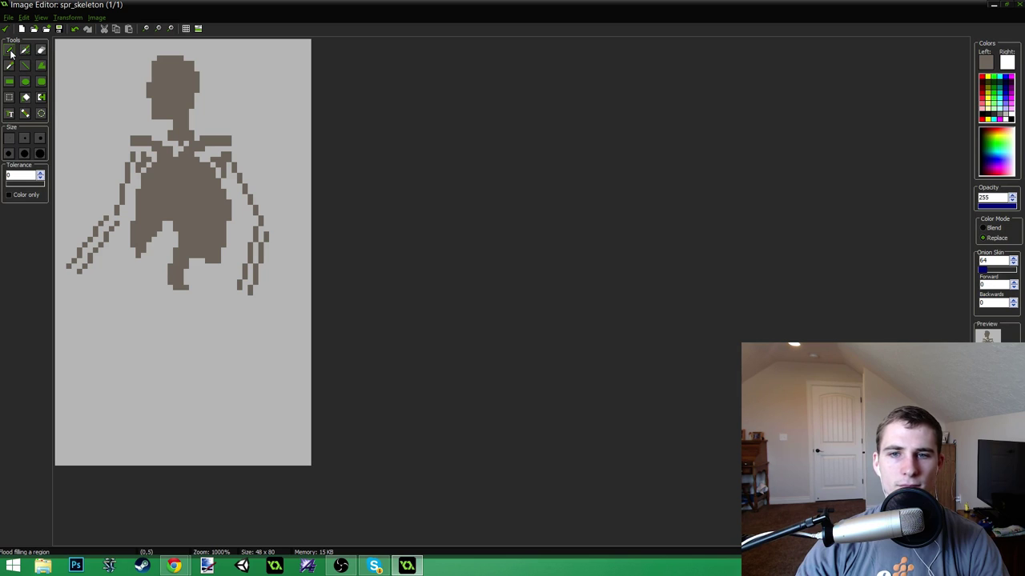
- Pencil a heart-shaped pelvis with an open centre around the spine's lower end, cleaning its edges with the background grey
{"action": "left_click", "coordinate": [10, 53]}
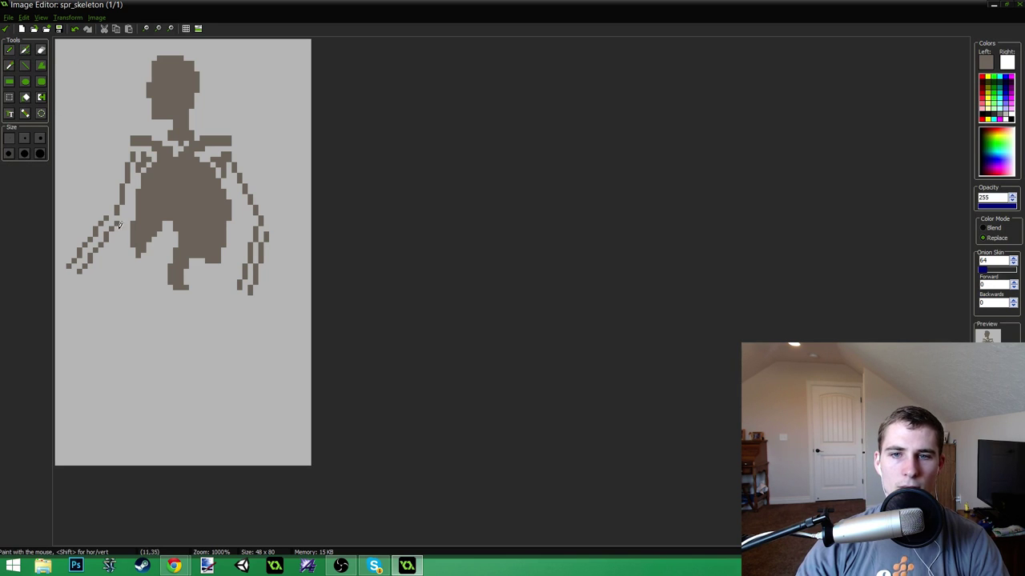
{"action": "key", "text": "ctrl"}
{"action": "key", "text": "ctrl"}
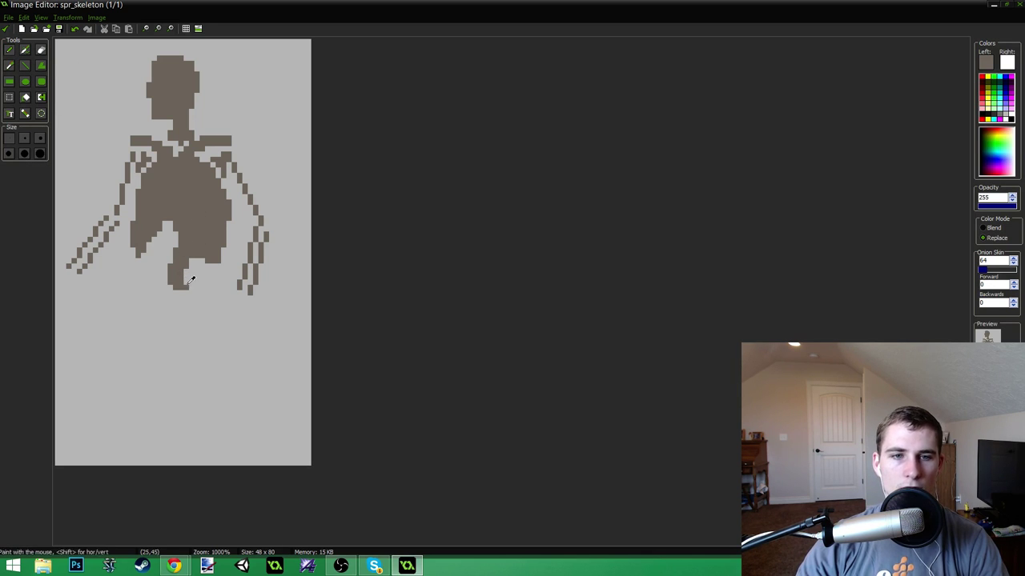
{"action": "mouse_move", "coordinate": [166, 277]}
{"action": "left_mouse_down"}
{"action": "mouse_move", "coordinate": [143, 299]}
{"action": "mouse_move", "coordinate": [153, 309]}
{"action": "left_mouse_up"}
{"action": "mouse_move", "coordinate": [196, 282]}
{"action": "left_mouse_down"}
{"action": "mouse_move", "coordinate": [211, 322]}
{"action": "mouse_move", "coordinate": [215, 309]}
{"action": "mouse_move", "coordinate": [176, 325]}
{"action": "mouse_move", "coordinate": [170, 302]}
{"action": "mouse_move", "coordinate": [199, 306]}
{"action": "mouse_move", "coordinate": [182, 331]}
{"action": "mouse_move", "coordinate": [154, 310]}
{"action": "mouse_move", "coordinate": [155, 289]}
{"action": "mouse_move", "coordinate": [168, 298]}
{"action": "mouse_move", "coordinate": [173, 283]}
{"action": "mouse_move", "coordinate": [185, 295]}
{"action": "mouse_move", "coordinate": [209, 281]}
{"action": "mouse_move", "coordinate": [210, 311]}
{"action": "mouse_move", "coordinate": [196, 292]}
{"action": "mouse_move", "coordinate": [207, 313]}
{"action": "mouse_move", "coordinate": [189, 335]}
{"action": "mouse_move", "coordinate": [211, 328]}
{"action": "mouse_move", "coordinate": [184, 334]}
{"action": "mouse_move", "coordinate": [206, 319]}
{"action": "mouse_move", "coordinate": [219, 333]}
{"action": "mouse_move", "coordinate": [185, 342]}
{"action": "mouse_move", "coordinate": [221, 319]}
{"action": "left_mouse_up"}
{"action": "left_click", "coordinate": [221, 328], "text": "alt"}
{"action": "left_click", "coordinate": [223, 293], "text": "alt"}
{"action": "left_click", "coordinate": [225, 290], "text": "alt"}
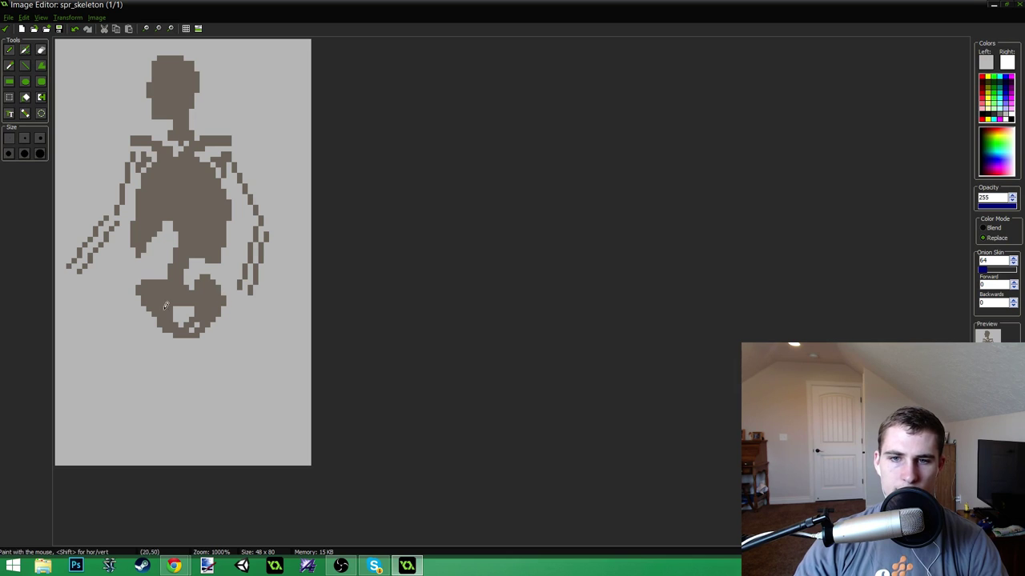
{"action": "left_click", "coordinate": [160, 313], "text": "alt"}
{"action": "left_click_drag", "start_coordinate": [156, 320], "coordinate": [148, 312]}
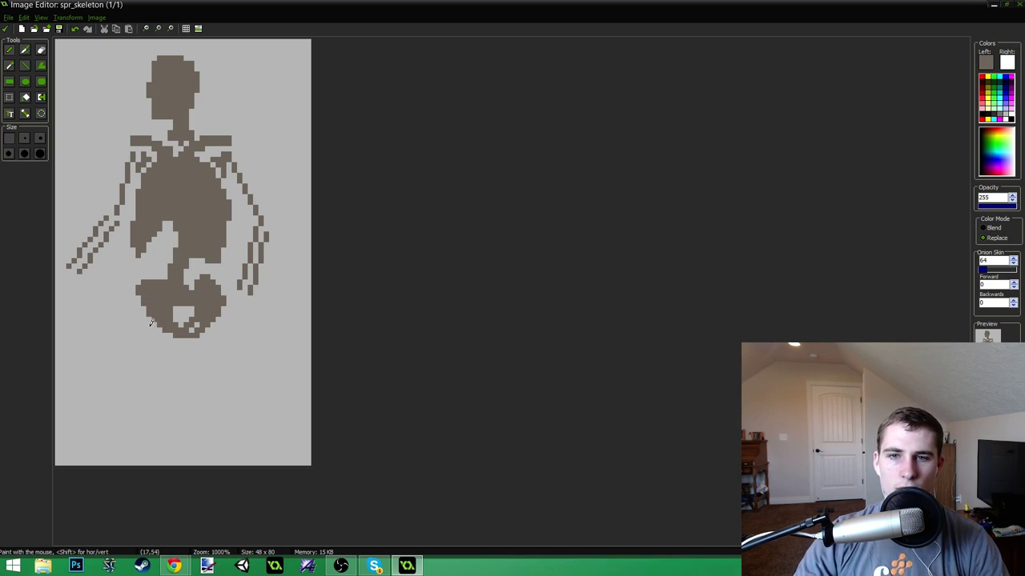
{"action": "scroll", "coordinate": [195, 274], "scroll_direction": "down", "scroll_amount": 3}
{"action": "scroll", "coordinate": [195, 274], "scroll_direction": "up", "scroll_amount": 2}
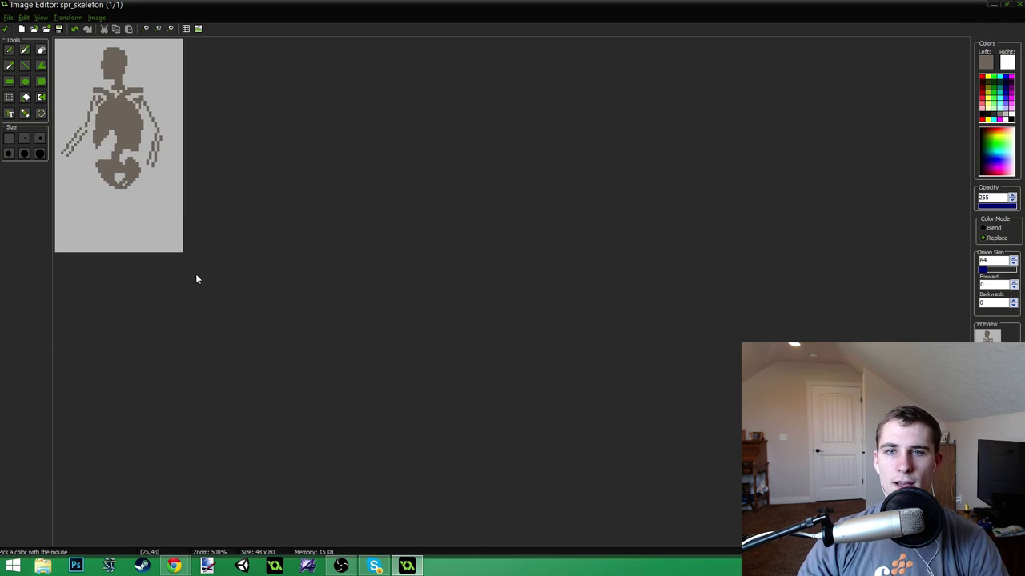
{"action": "scroll", "coordinate": [196, 276], "scroll_direction": "up", "scroll_amount": 2}
{"action": "scroll", "coordinate": [198, 269], "scroll_direction": "down", "scroll_amount": 1}
{"action": "scroll", "coordinate": [198, 269], "scroll_direction": "up", "scroll_amount": 2}
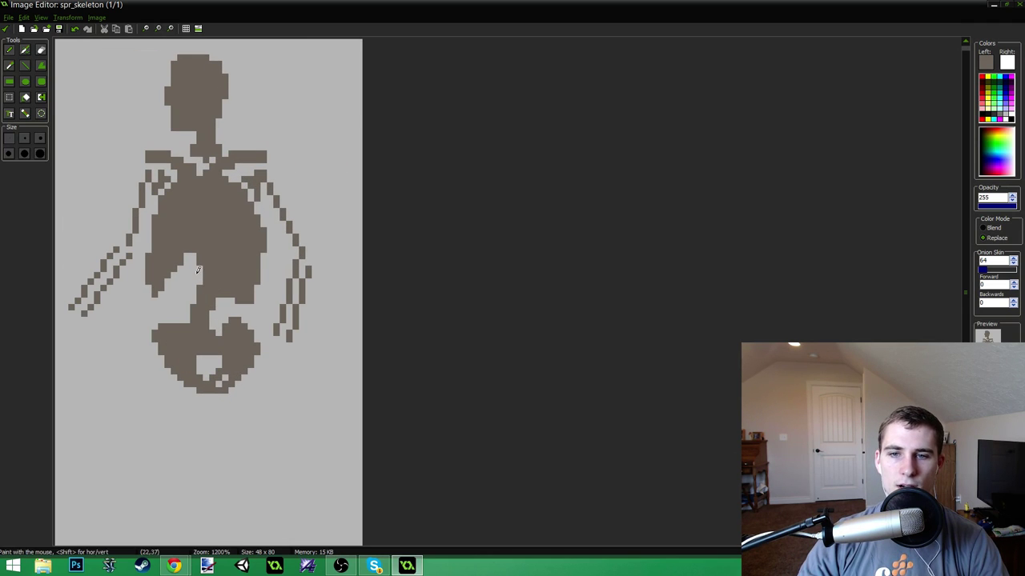
{"action": "scroll", "coordinate": [185, 259], "scroll_direction": "down", "scroll_amount": 2}
{"action": "left_click", "coordinate": [67, 17]}
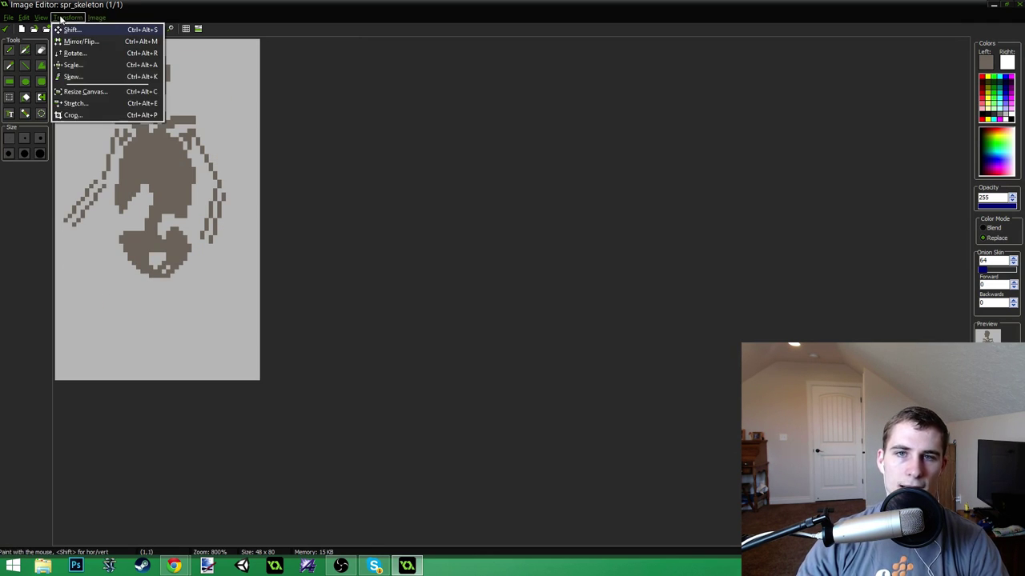
{"action": "left_click", "coordinate": [91, 102]}
{"action": "left_click", "coordinate": [556, 350]}
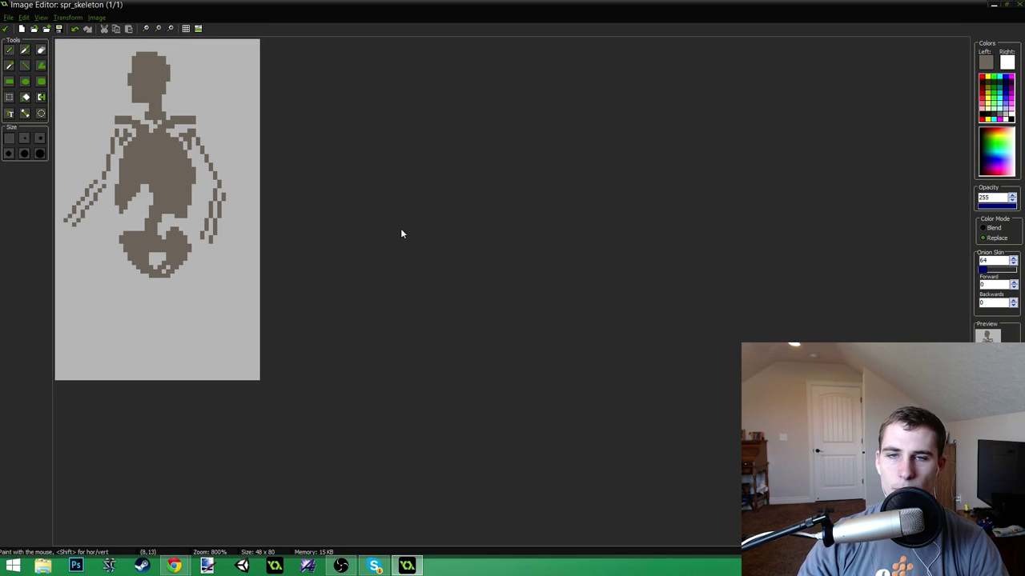
- Resize the canvas to a height of 104 pixels, with the aspect ratio unlocked and the width kept at 48 pixels
{"action": "left_click", "coordinate": [68, 16]}
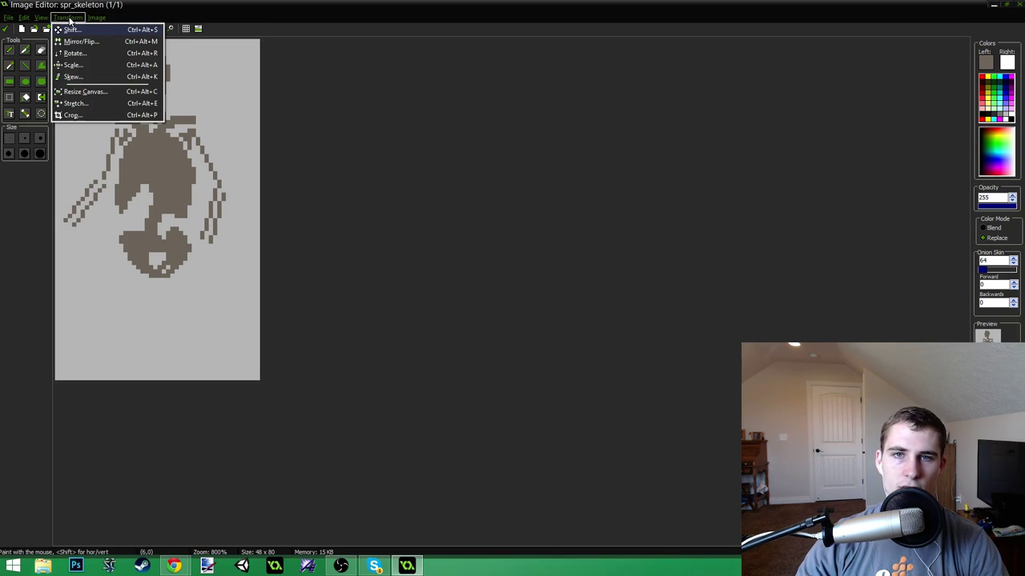
{"action": "left_click", "coordinate": [88, 92]}
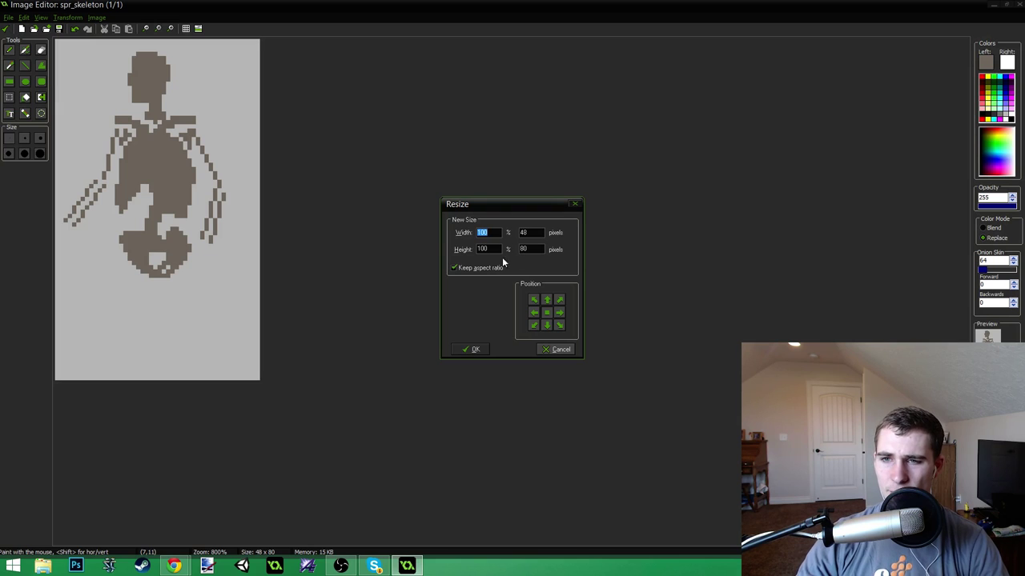
{"action": "left_click", "coordinate": [452, 267]}
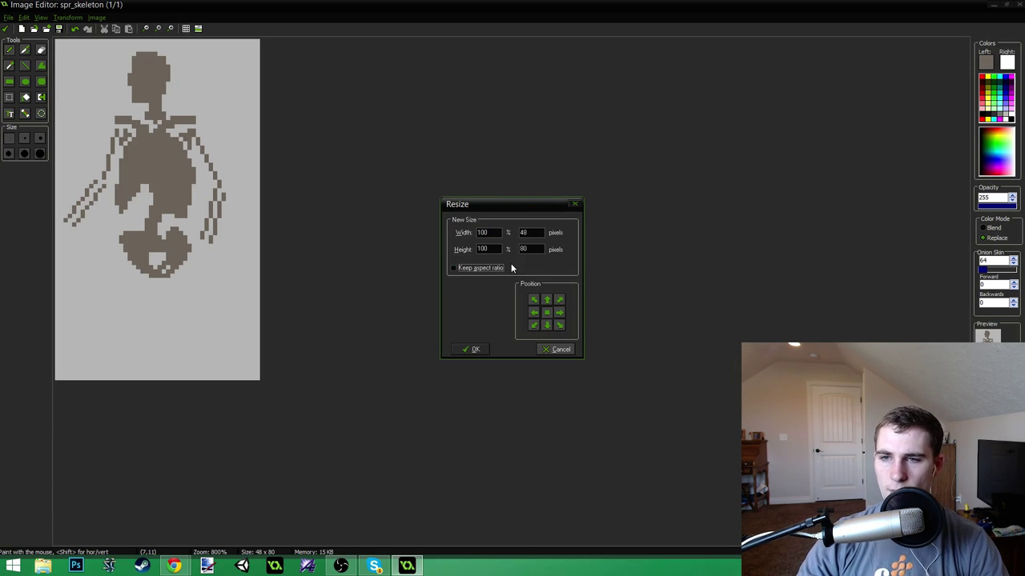
{"action": "left_click_drag", "start_coordinate": [532, 247], "coordinate": [458, 268]}
{"action": "type", "text": "104"}
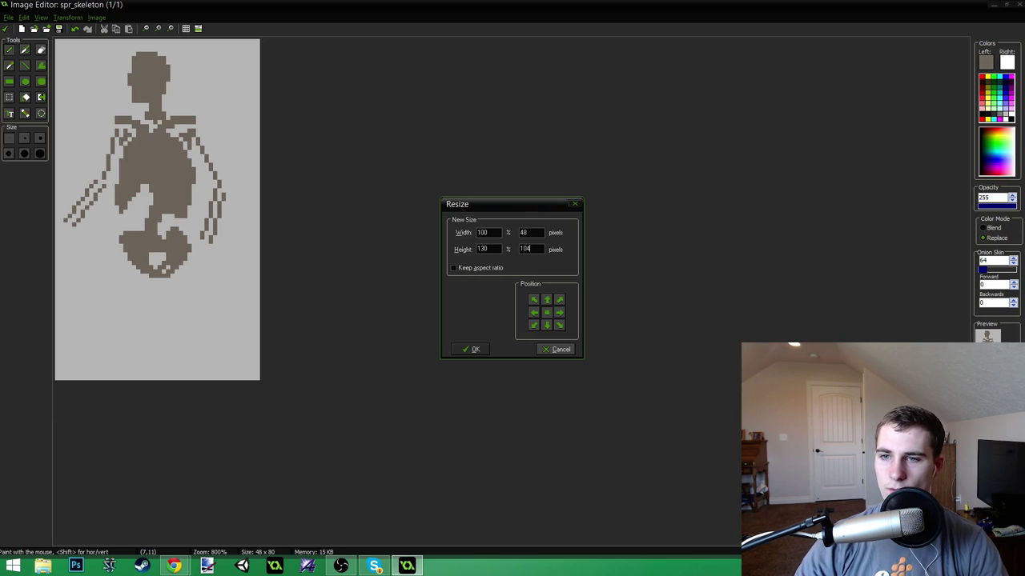
{"action": "key", "text": "Return"}
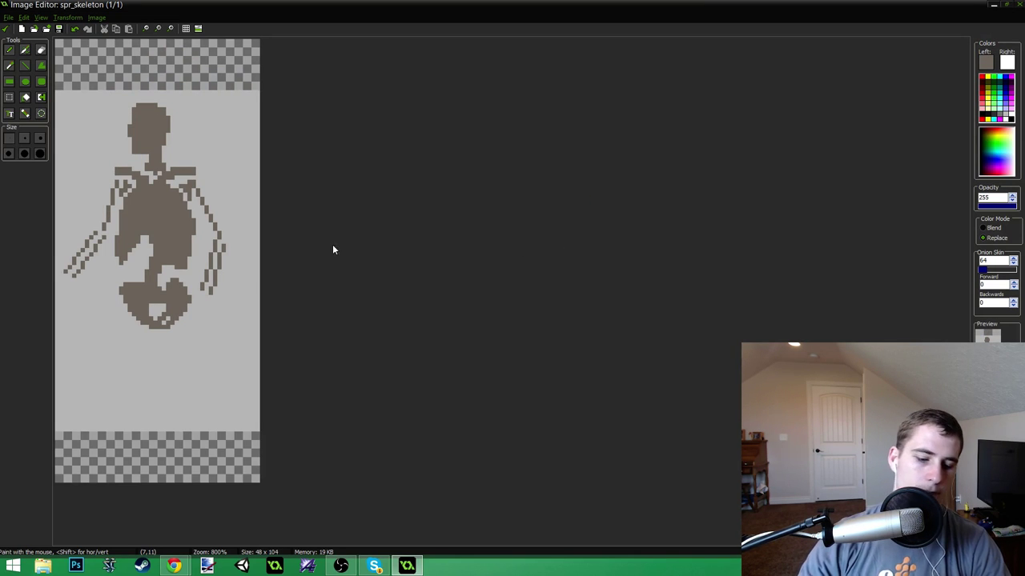
- Select the whole grey skeleton drawing and move it up to the canvas's upper edge, leaving the free space below it
{"action": "left_click", "coordinate": [9, 97]}
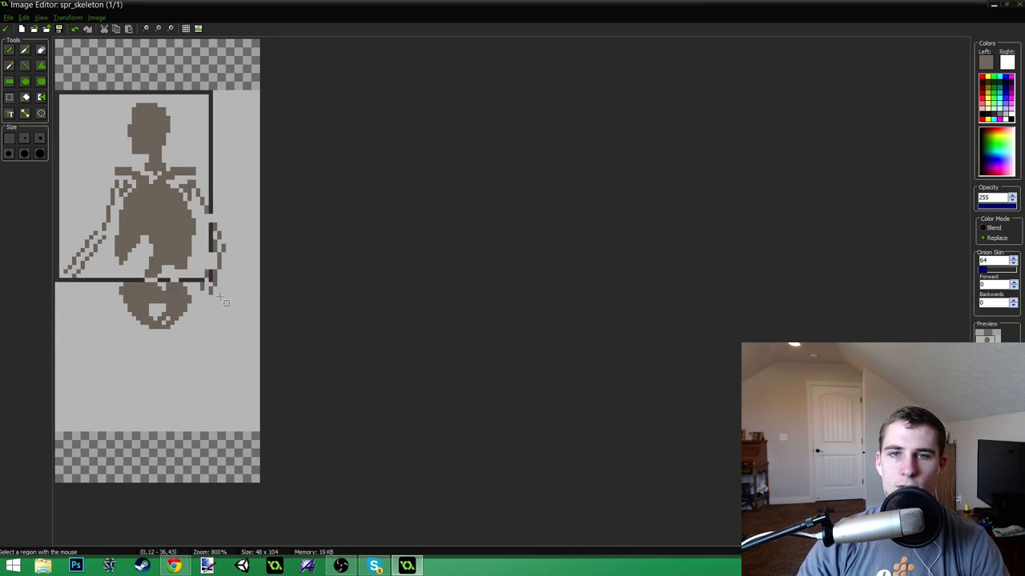
{"action": "left_click_drag", "start_coordinate": [222, 313], "coordinate": [268, 439]}
{"action": "left_click_drag", "start_coordinate": [210, 370], "coordinate": [209, 309]}
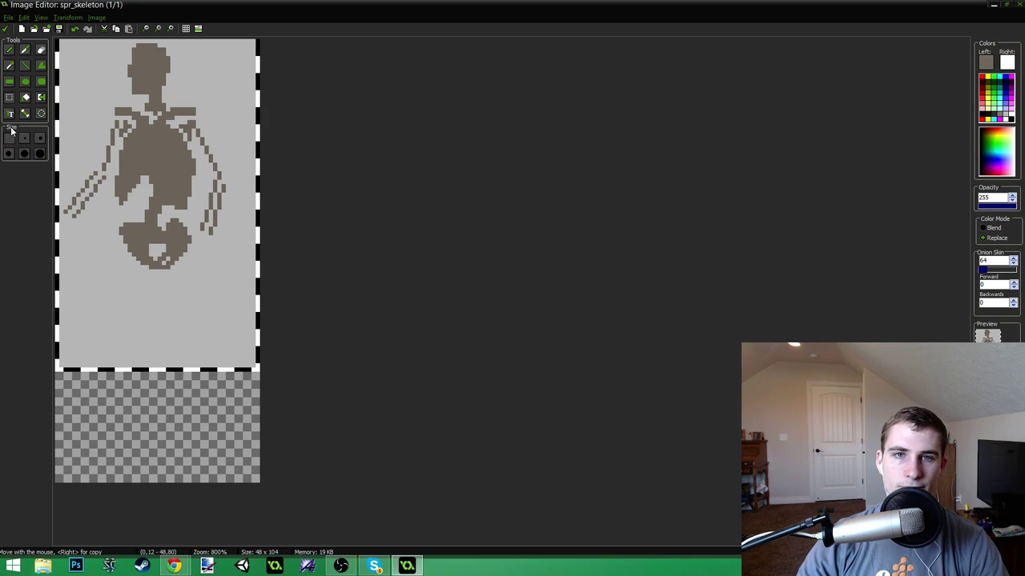
{"action": "left_click", "coordinate": [9, 50]}
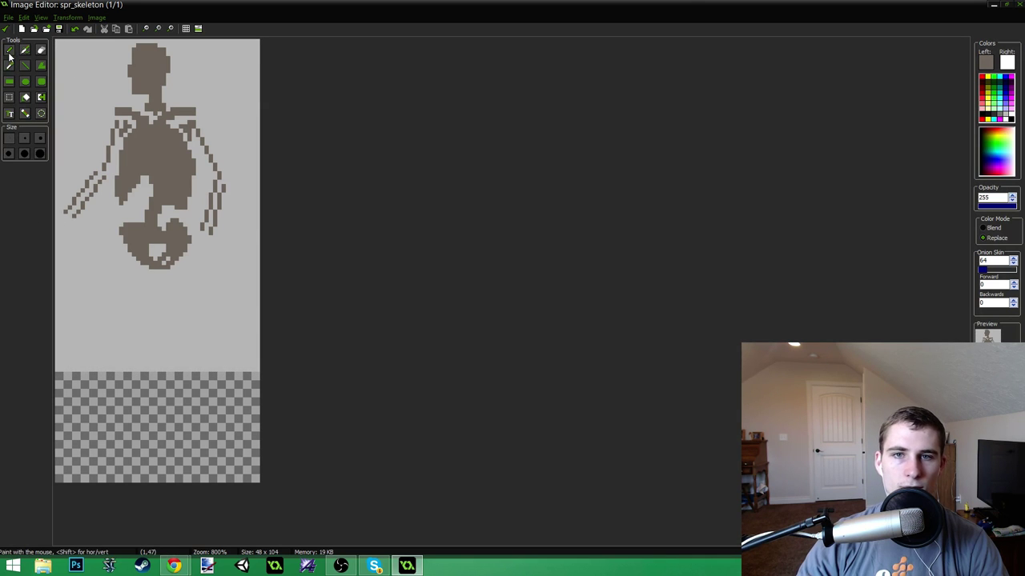
- Sample the light grey background and flood-fill the transparent area below the drawing with it
{"action": "left_click", "coordinate": [172, 339], "text": "ctrl"}
{"action": "key", "text": "f"}
{"action": "left_click", "coordinate": [166, 446]}
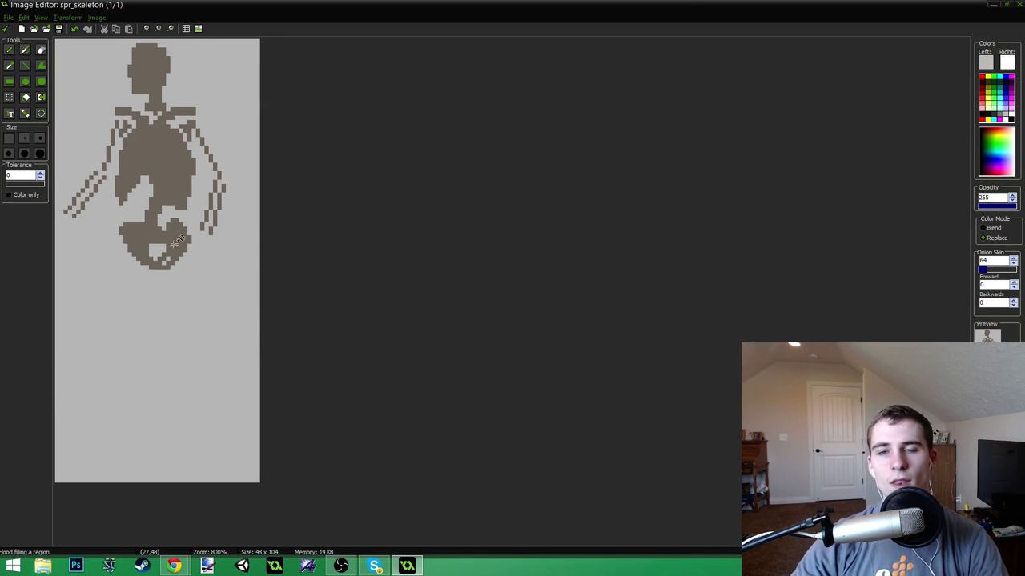
- Sample the skeleton's brownish grey as drawing colour and draw a white vertical guide line through the body over the full canvas height
{"action": "scroll", "coordinate": [238, 266], "scroll_direction": "up", "scroll_amount": 3}
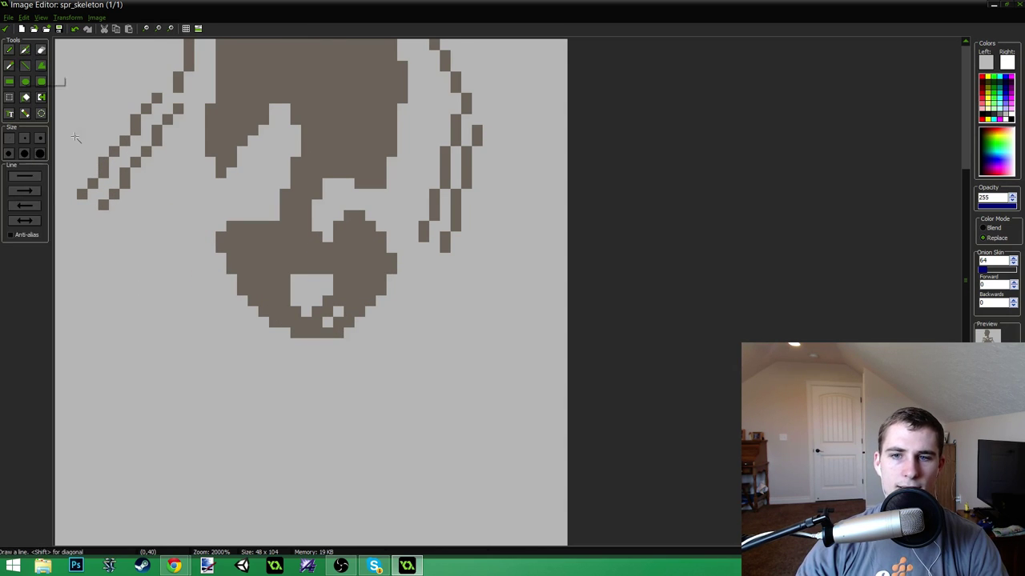
{"action": "left_click", "coordinate": [228, 267], "text": "ctrl"}
{"action": "scroll", "coordinate": [252, 272], "scroll_direction": "down", "scroll_amount": 1}
{"action": "scroll", "coordinate": [240, 278], "scroll_direction": "down", "scroll_amount": 3}
{"action": "scroll", "coordinate": [229, 283], "scroll_direction": "up", "scroll_amount": 1}
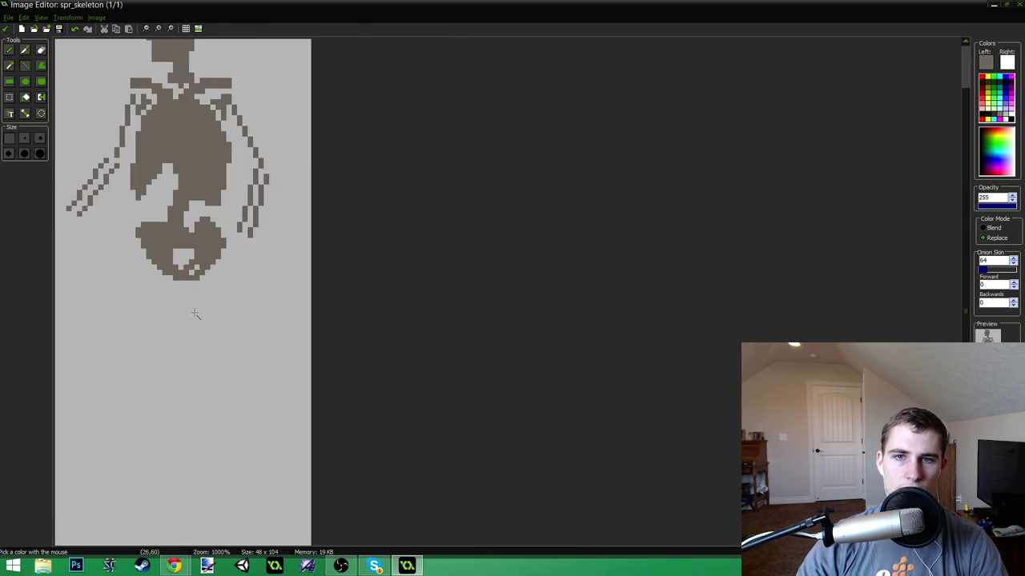
{"action": "scroll", "coordinate": [156, 273], "scroll_direction": "down", "scroll_amount": 2}
{"action": "scroll", "coordinate": [141, 274], "scroll_direction": "up", "scroll_amount": 1}
{"action": "key", "text": "l"}
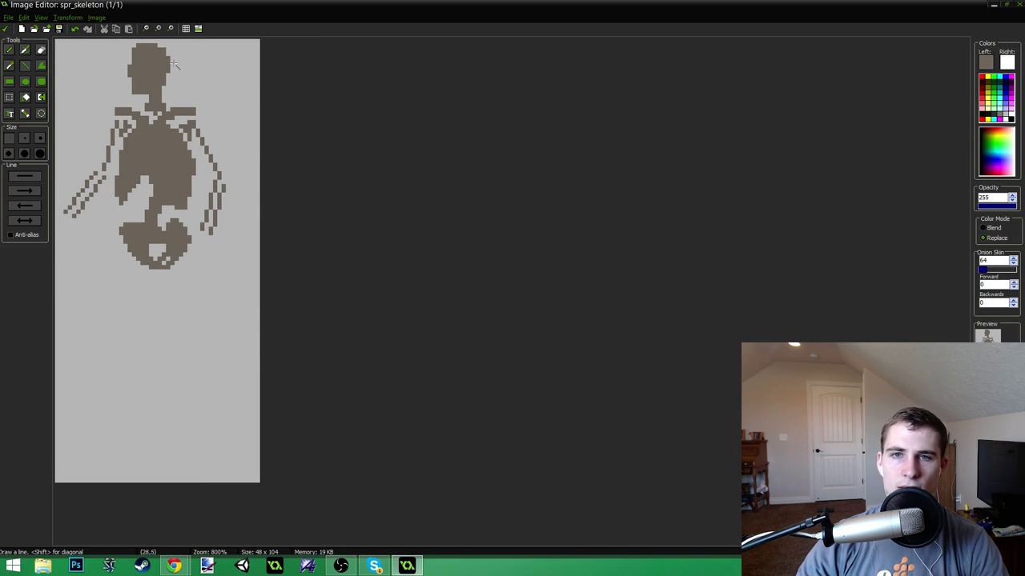
{"action": "left_click_drag", "start_coordinate": [148, 37], "coordinate": [152, 481]}
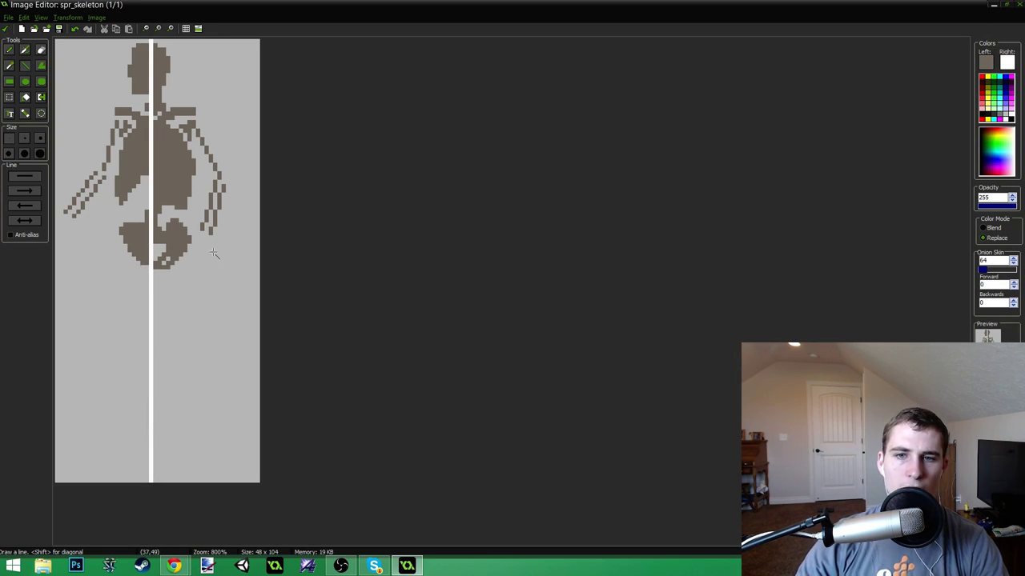
{"action": "mouse_move", "coordinate": [212, 276]}
{"action": "left_mouse_down"}
{"action": "mouse_move", "coordinate": [128, 276]}
{"action": "mouse_move", "coordinate": [147, 183]}
{"action": "mouse_move", "coordinate": [236, 274]}
{"action": "mouse_move", "coordinate": [140, 344]}
{"action": "mouse_move", "coordinate": [126, 216]}
{"action": "mouse_move", "coordinate": [253, 323]}
{"action": "mouse_move", "coordinate": [93, 276]}
{"action": "mouse_move", "coordinate": [211, 322]}
{"action": "mouse_move", "coordinate": [211, 199]}
{"action": "mouse_move", "coordinate": [237, 254]}
{"action": "mouse_move", "coordinate": [160, 240]}
{"action": "left_mouse_up"}
{"action": "key", "text": "ctrl+z"}
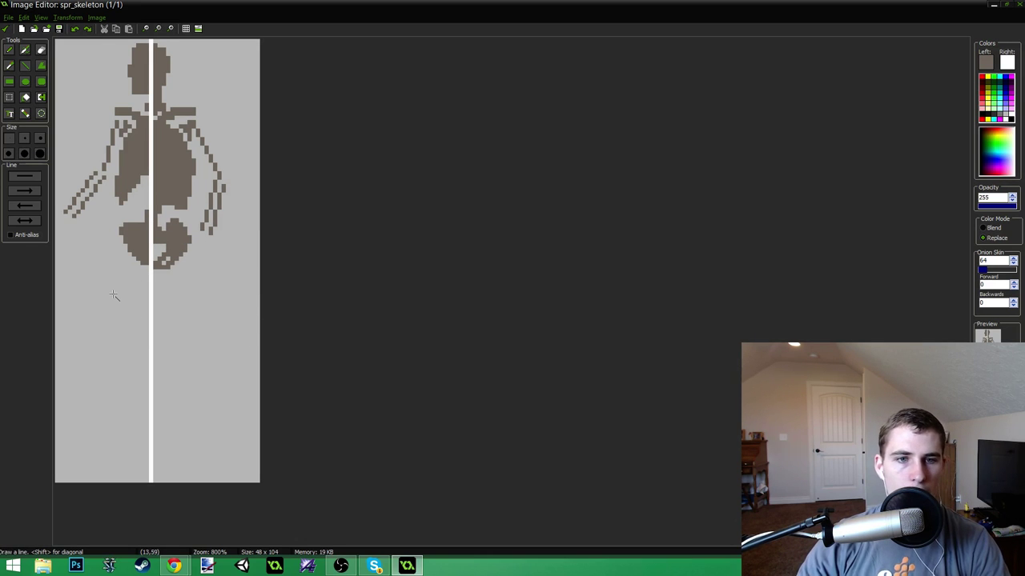
{"action": "left_click_drag", "start_coordinate": [125, 252], "coordinate": [130, 339]}
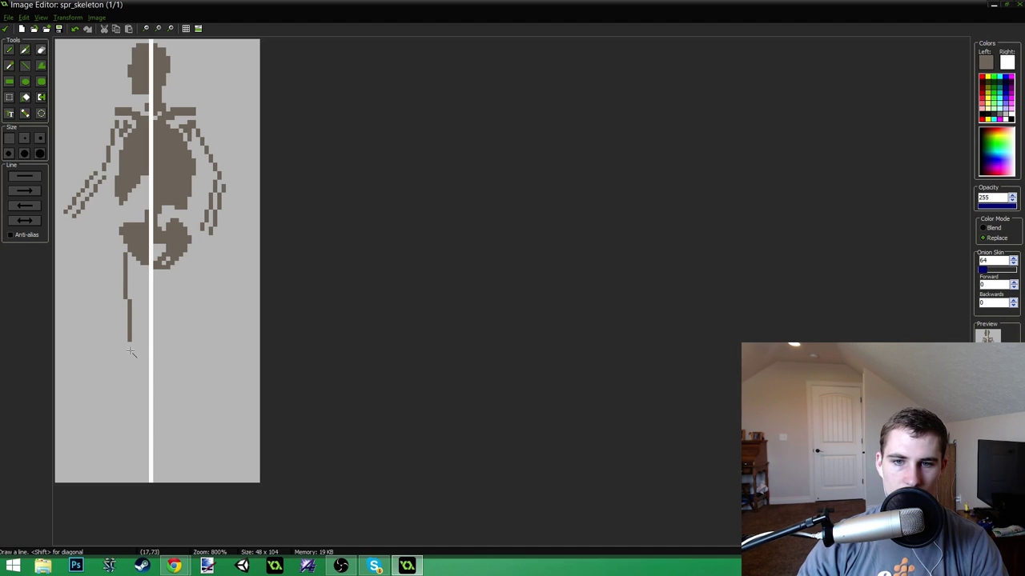
{"action": "mouse_move", "coordinate": [130, 352]}
{"action": "left_mouse_down"}
{"action": "mouse_move", "coordinate": [130, 457]}
{"action": "mouse_move", "coordinate": [134, 435]}
{"action": "left_mouse_up"}
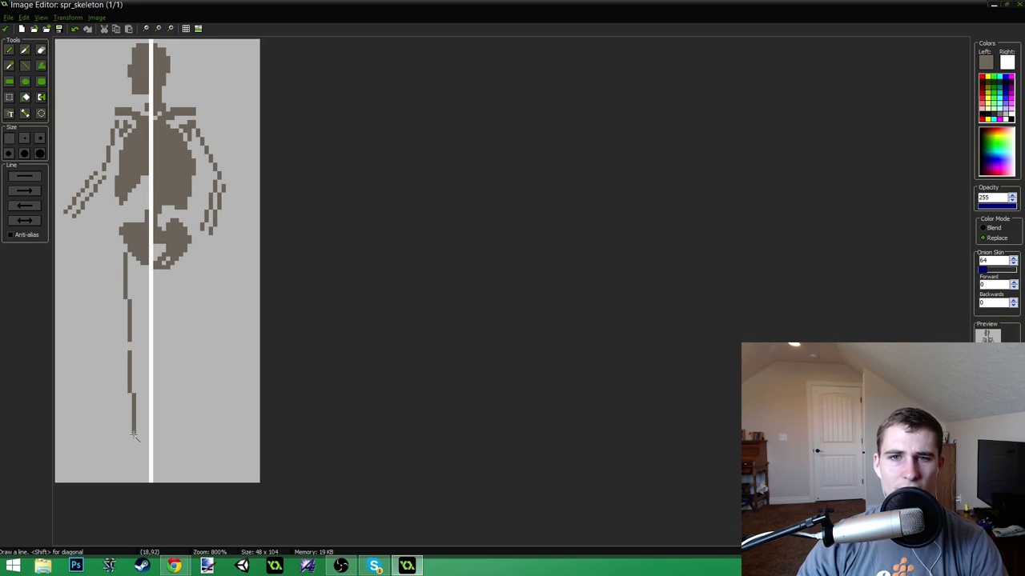
{"action": "key", "text": "ctrl+z"}
{"action": "key", "text": "ctrl+z"}
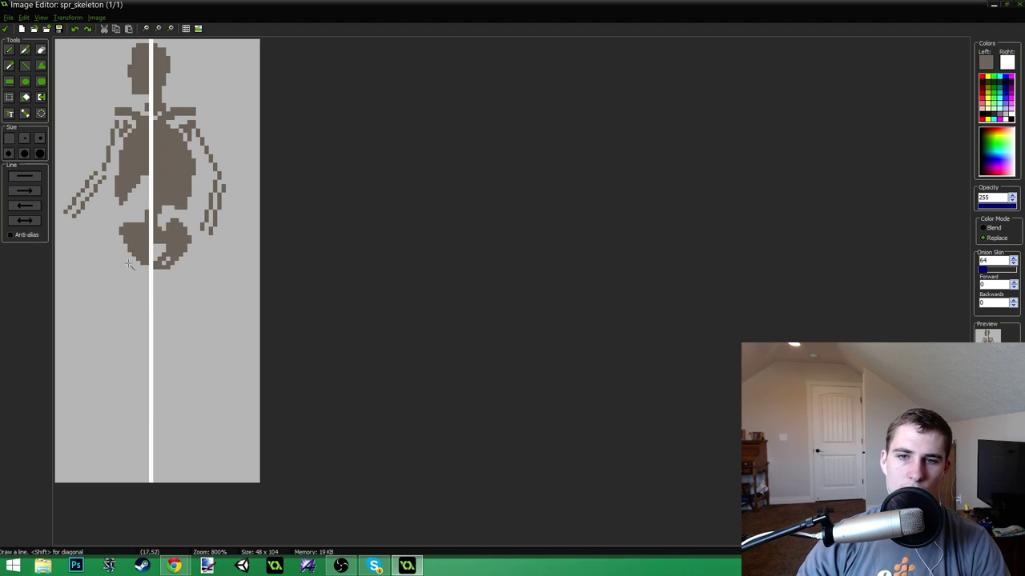
- Draw both legs below the pelvis with the Line tool, using single thigh and shin lines, and add a foot to the left-hand leg
{"action": "left_click_drag", "start_coordinate": [126, 260], "coordinate": [108, 421]}
{"action": "left_click_drag", "start_coordinate": [181, 254], "coordinate": [220, 430]}
{"action": "left_click_drag", "start_coordinate": [112, 426], "coordinate": [76, 437]}
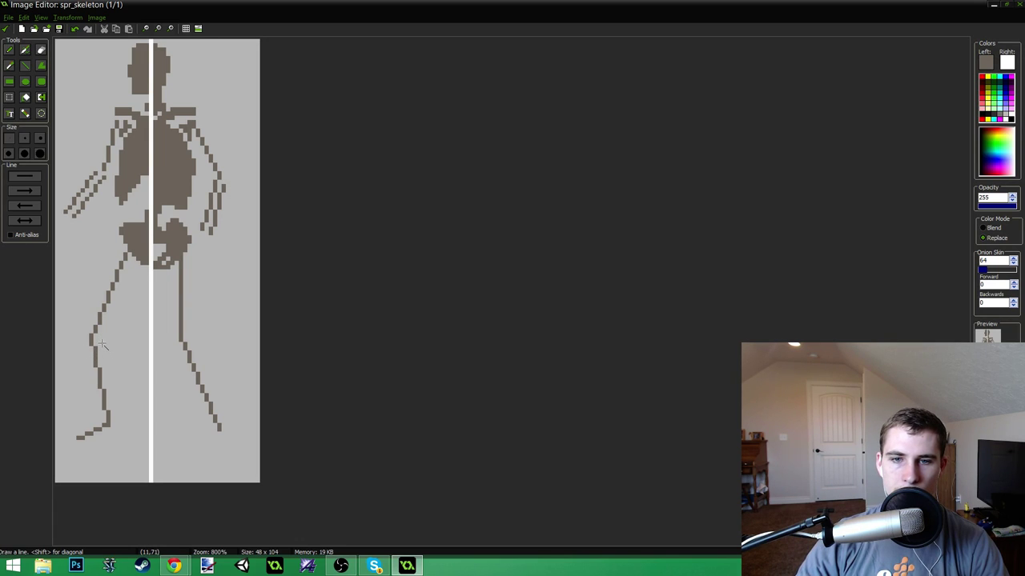
- Add a second parallel shin line to each leg and a short downward-slanting foot to the right-hand leg
{"action": "left_click_drag", "start_coordinate": [101, 344], "coordinate": [120, 418]}
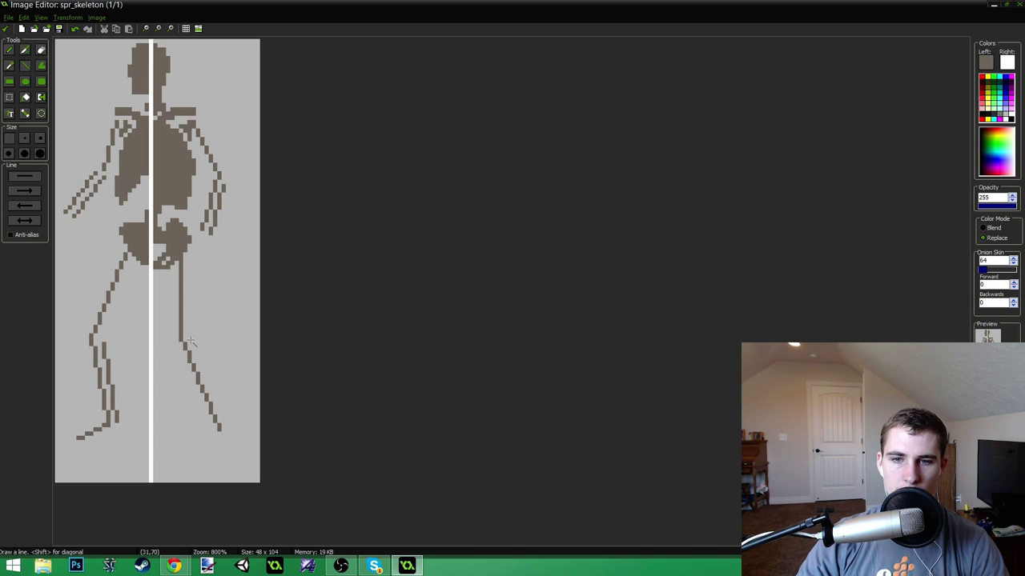
{"action": "left_click_drag", "start_coordinate": [195, 349], "coordinate": [227, 424]}
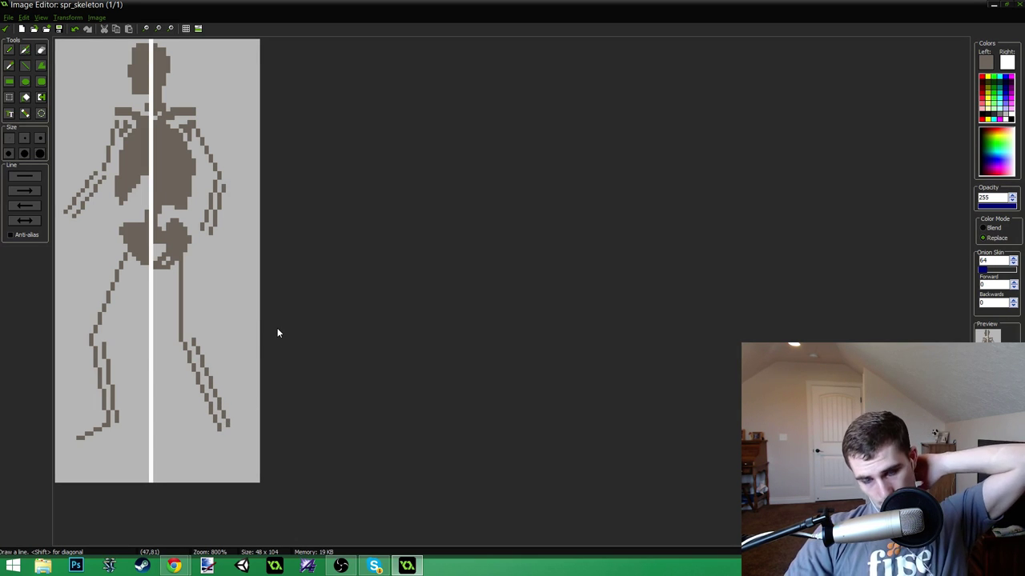
{"action": "scroll", "coordinate": [241, 322], "scroll_direction": "up", "scroll_amount": 1}
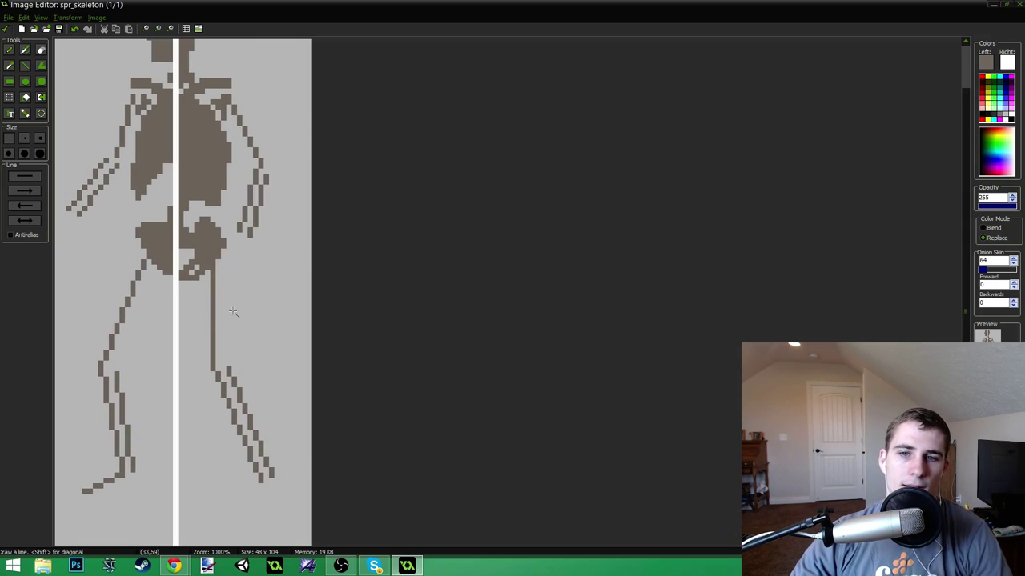
{"action": "scroll", "coordinate": [229, 313], "scroll_direction": "down", "scroll_amount": 2}
{"action": "scroll", "coordinate": [203, 324], "scroll_direction": "up", "scroll_amount": 1}
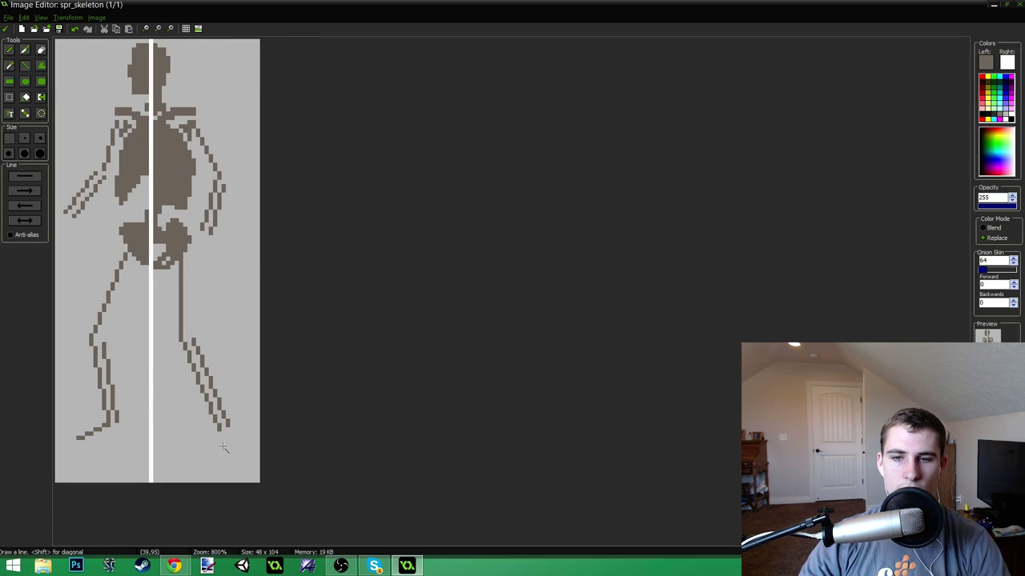
{"action": "left_click_drag", "start_coordinate": [225, 435], "coordinate": [213, 459]}
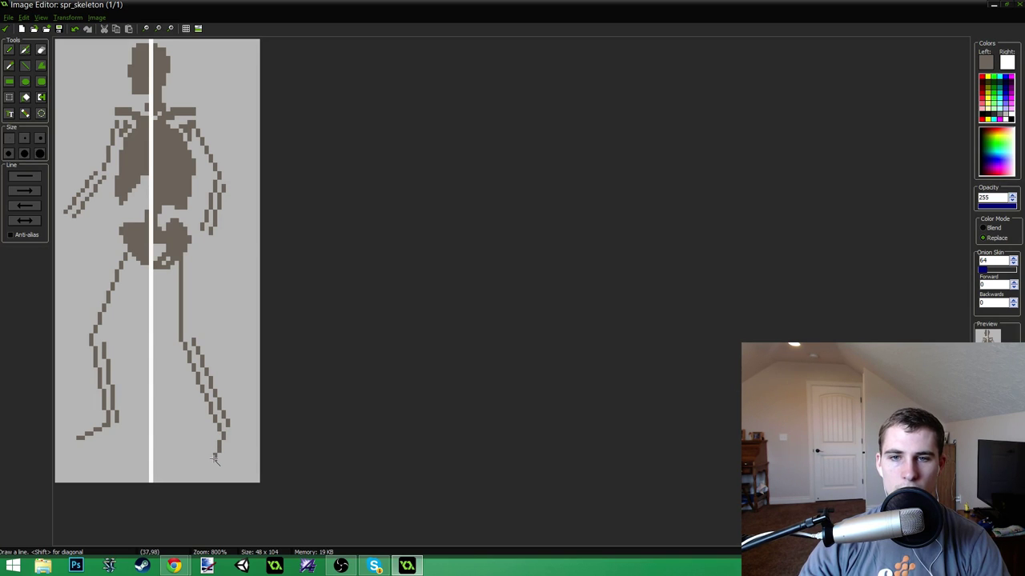
- Examine the proportions of the whole skeleton silhouette at reduced and enlarged zoom
{"action": "scroll", "coordinate": [281, 318], "scroll_direction": "up", "scroll_amount": 2}
{"action": "scroll", "coordinate": [277, 321], "scroll_direction": "down", "scroll_amount": 7}
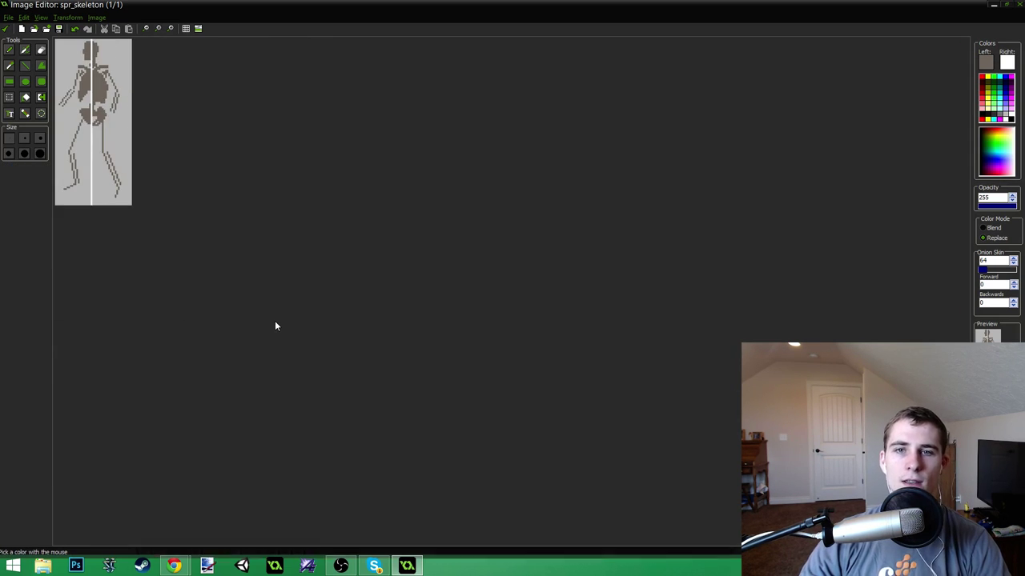
{"action": "scroll", "coordinate": [275, 321], "scroll_direction": "up", "scroll_amount": 2}
{"action": "scroll", "coordinate": [275, 325], "scroll_direction": "up", "scroll_amount": 1}
{"action": "scroll", "coordinate": [165, 276], "scroll_direction": "up", "scroll_amount": 2}
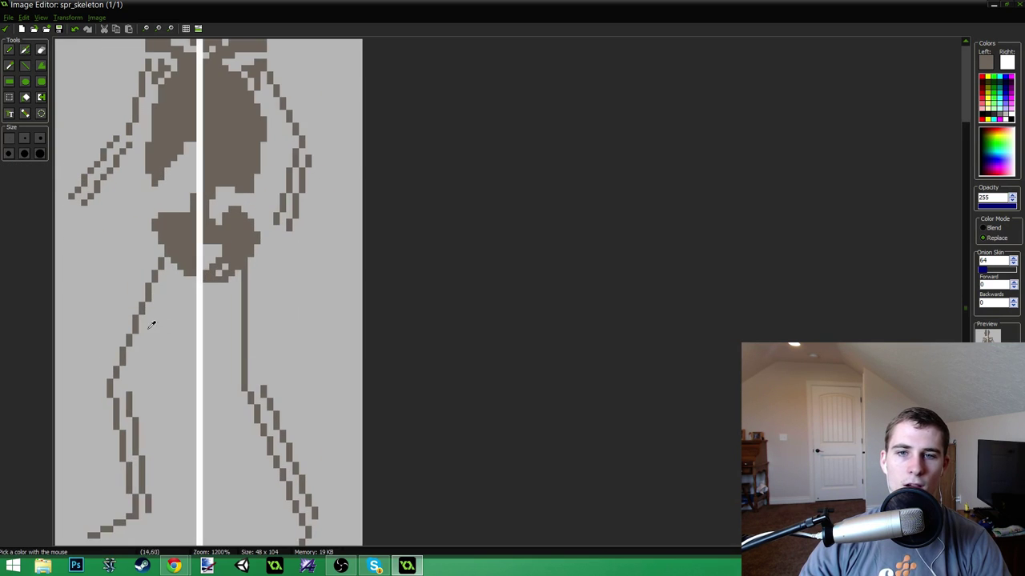
{"action": "scroll", "coordinate": [233, 293], "scroll_direction": "down", "scroll_amount": 4}
{"action": "scroll", "coordinate": [197, 281], "scroll_direction": "down", "scroll_amount": 2}
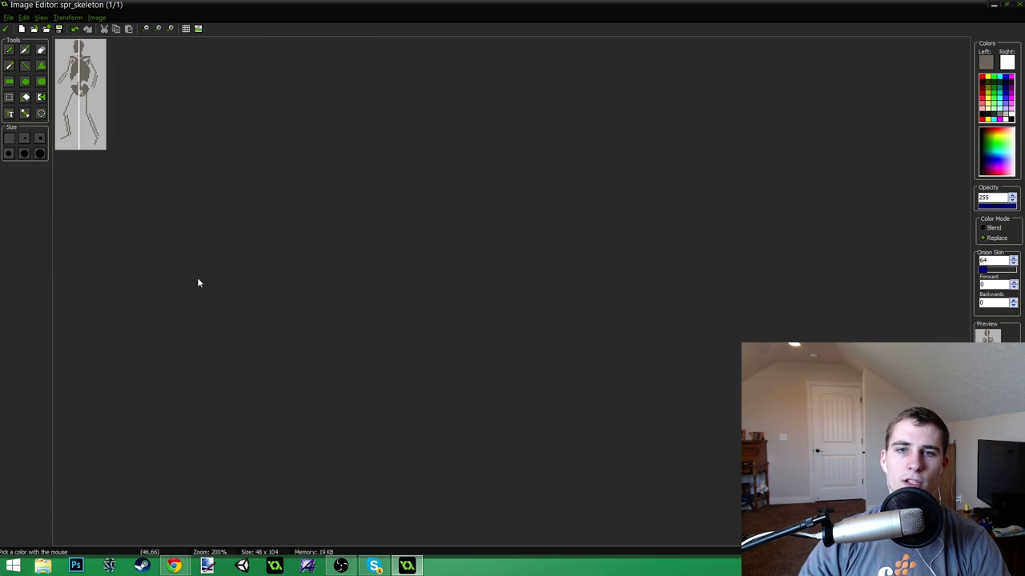
{"action": "key", "text": "l"}
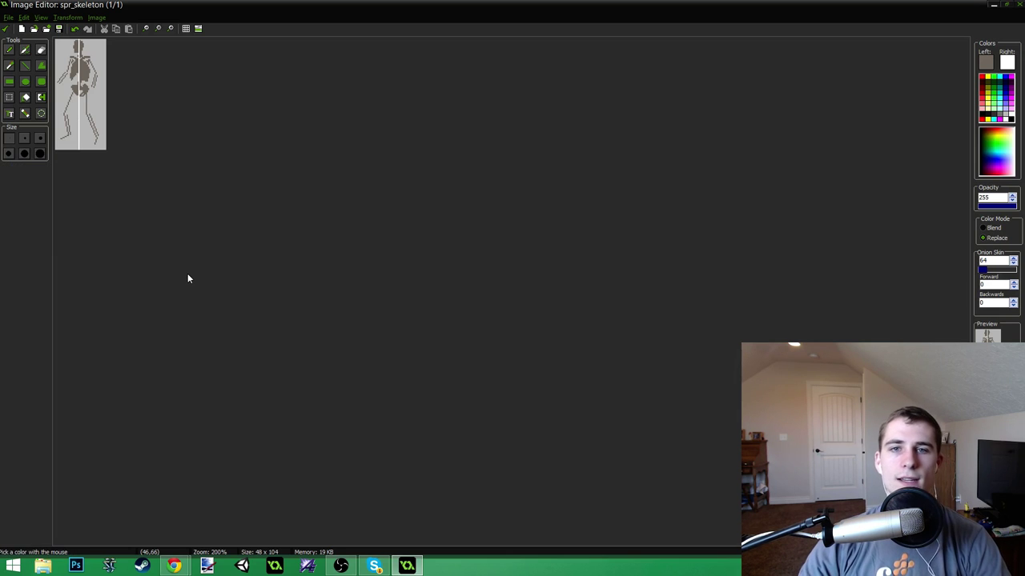
{"action": "scroll", "coordinate": [188, 278], "scroll_direction": "down", "scroll_amount": 1}
{"action": "scroll", "coordinate": [188, 277], "scroll_direction": "up", "scroll_amount": 1}
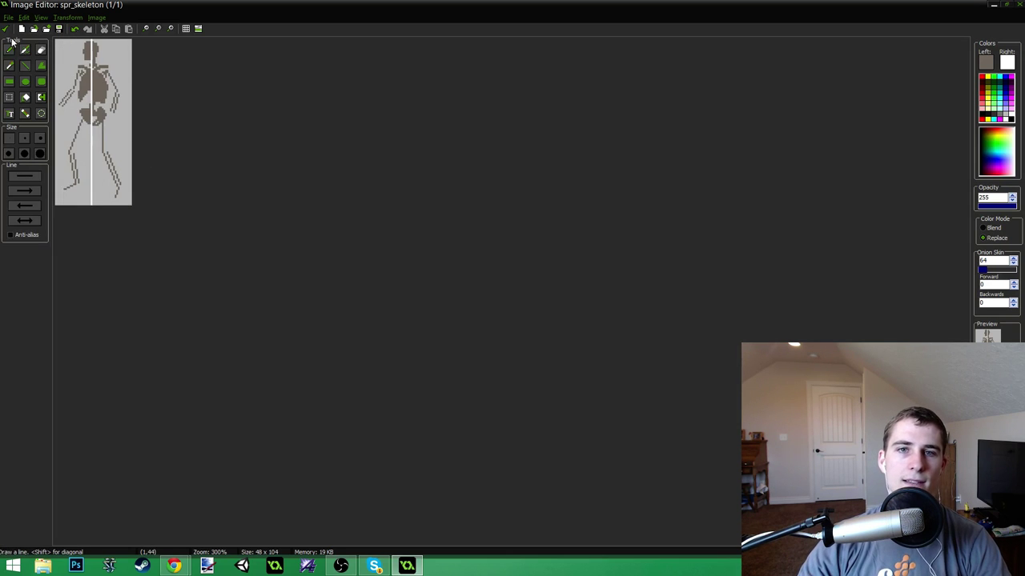
- Apply the drawing to the spr_skeleton sprite and reopen image 0 for editing
{"action": "left_click", "coordinate": [6, 28]}
{"action": "left_click", "coordinate": [526, 234]}
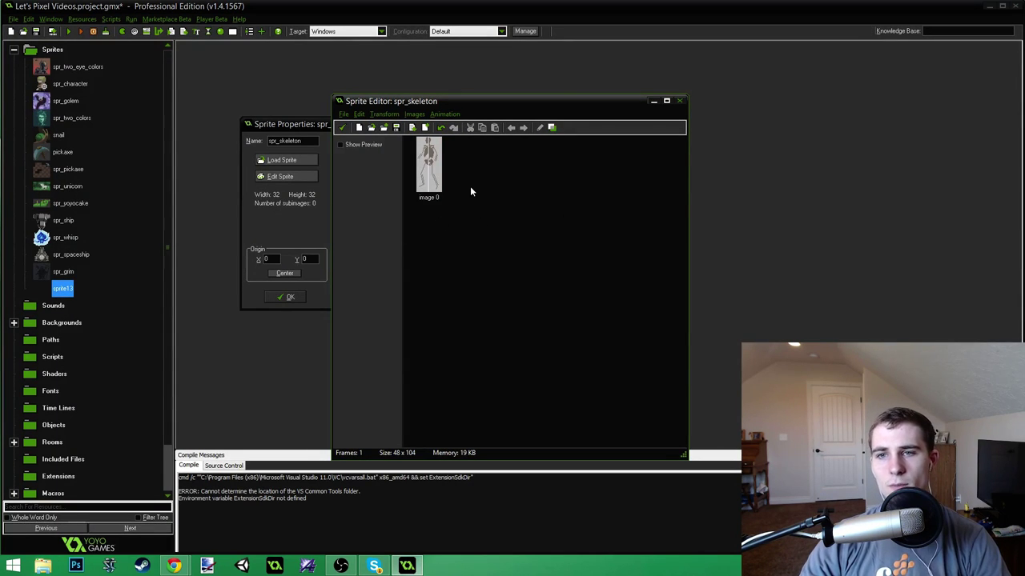
{"action": "double_click", "coordinate": [426, 166]}
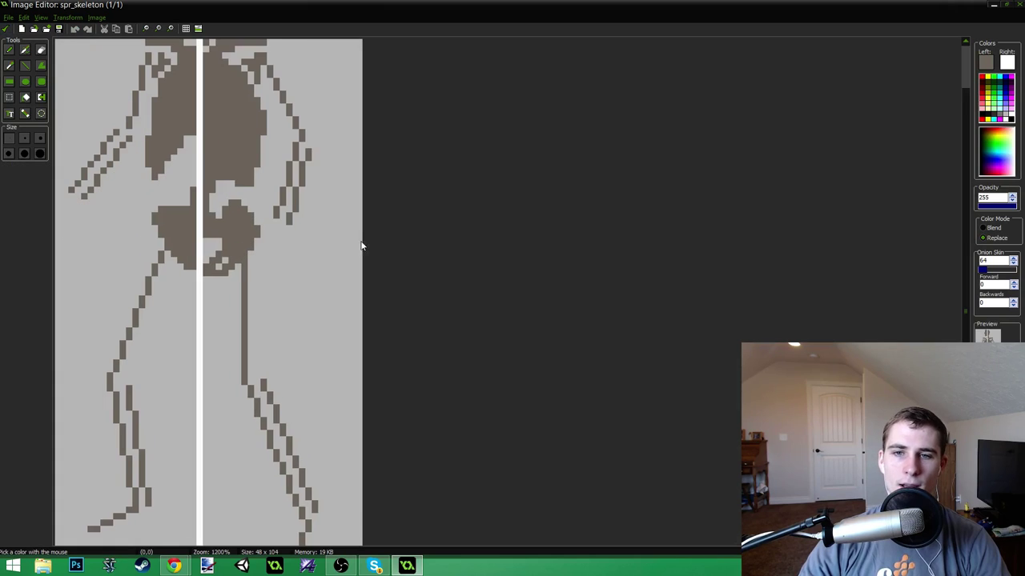
- Sample the brownish grey and paint over the white guide line across the lower ribcage and spine
{"action": "scroll", "coordinate": [252, 163], "scroll_direction": "up", "scroll_amount": 1}
{"action": "key", "text": "l"}
{"action": "key", "text": "o"}
{"action": "left_click", "coordinate": [238, 172]}
{"action": "key", "text": "l"}
{"action": "left_click_drag", "start_coordinate": [246, 162], "coordinate": [247, 145]}
{"action": "left_click_drag", "start_coordinate": [247, 103], "coordinate": [247, 222]}
- Paint the guide line over the pelvis brownish grey and cover the part below the pelvis with the background's light grey
{"action": "scroll", "coordinate": [247, 222], "scroll_direction": "down", "scroll_amount": 2}
{"action": "scroll", "coordinate": [189, 218], "scroll_direction": "up", "scroll_amount": 2}
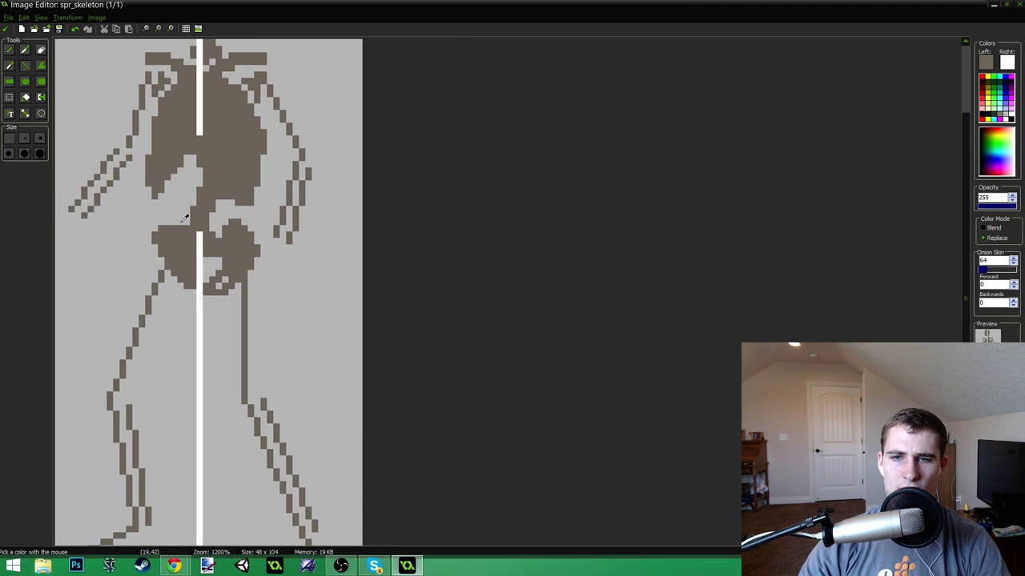
{"action": "left_click_drag", "start_coordinate": [198, 248], "coordinate": [200, 268]}
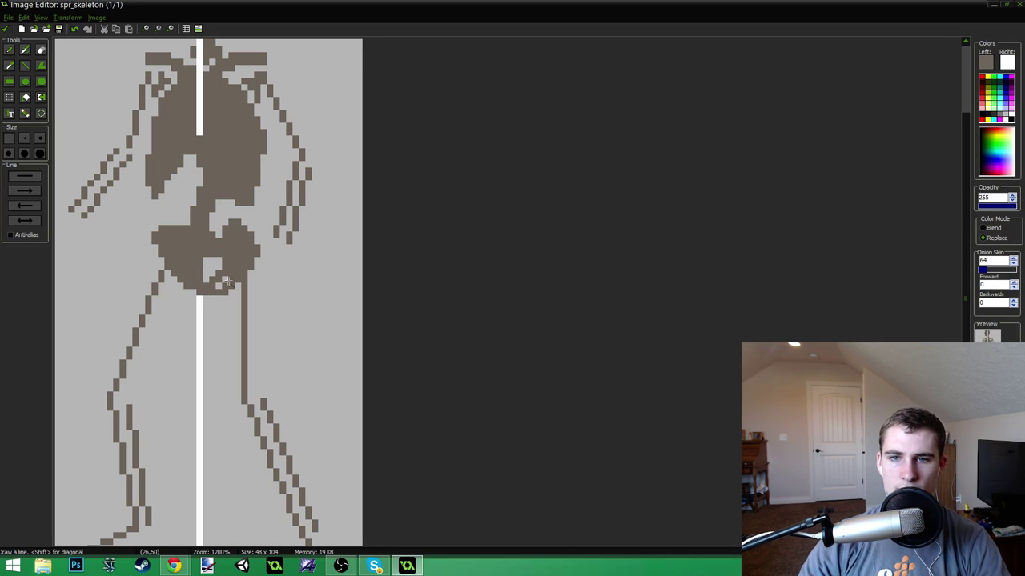
{"action": "left_click", "coordinate": [210, 310], "text": "ctrl"}
{"action": "scroll", "coordinate": [197, 299], "scroll_direction": "down", "scroll_amount": 3}
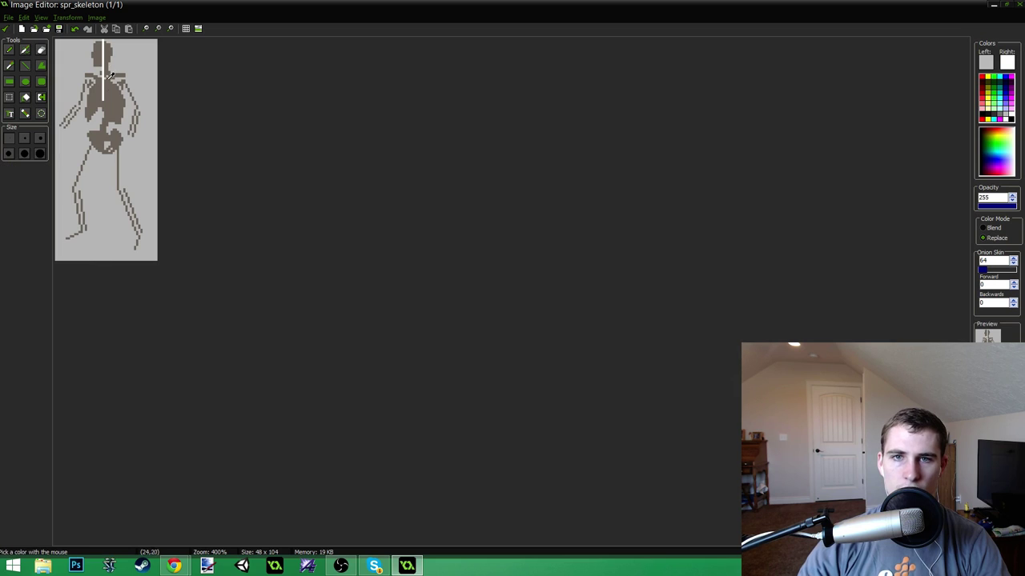
- Paint the remaining white guide line brownish grey from the ribcage through the head, and cover its tip above the skull with background light grey
{"action": "scroll", "coordinate": [152, 52], "scroll_direction": "up", "scroll_amount": 3}
{"action": "scroll", "coordinate": [152, 53], "scroll_direction": "up", "scroll_amount": 1}
{"action": "left_click", "coordinate": [306, 252], "text": "ctrl"}
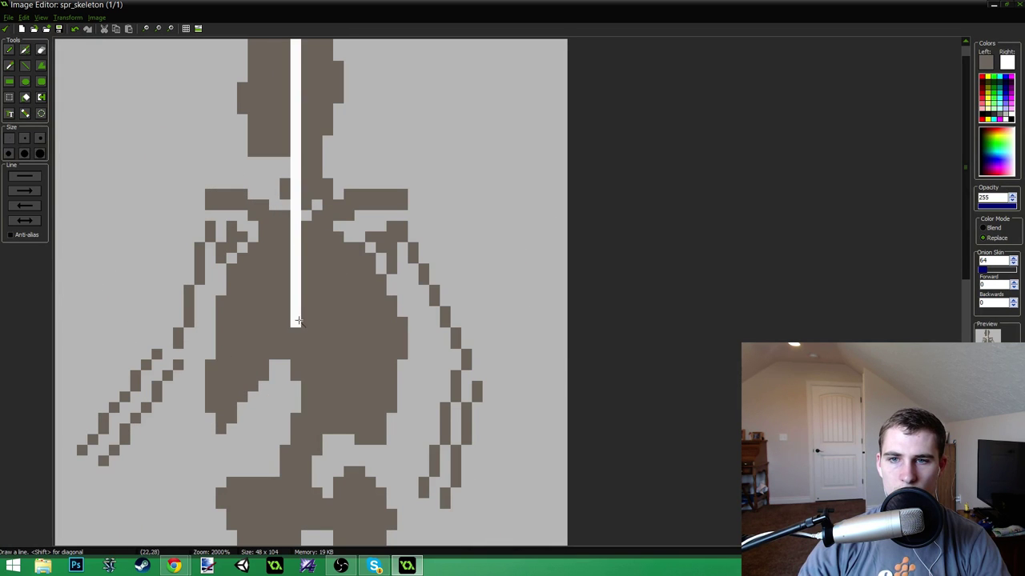
{"action": "left_click_drag", "start_coordinate": [296, 320], "coordinate": [296, 147]}
{"action": "left_click_drag", "start_coordinate": [300, 90], "coordinate": [294, 50]}
{"action": "scroll", "coordinate": [291, 56], "scroll_direction": "down", "scroll_amount": 2}
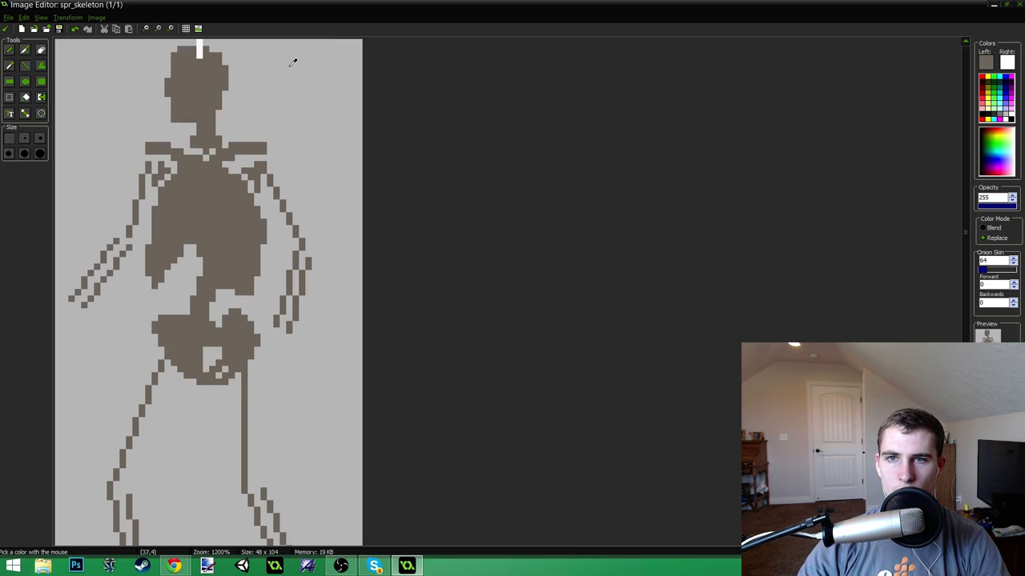
{"action": "left_click_drag", "start_coordinate": [200, 49], "coordinate": [200, 56]}
{"action": "left_click", "coordinate": [209, 44], "text": "ctrl"}
{"action": "left_click", "coordinate": [201, 42]}
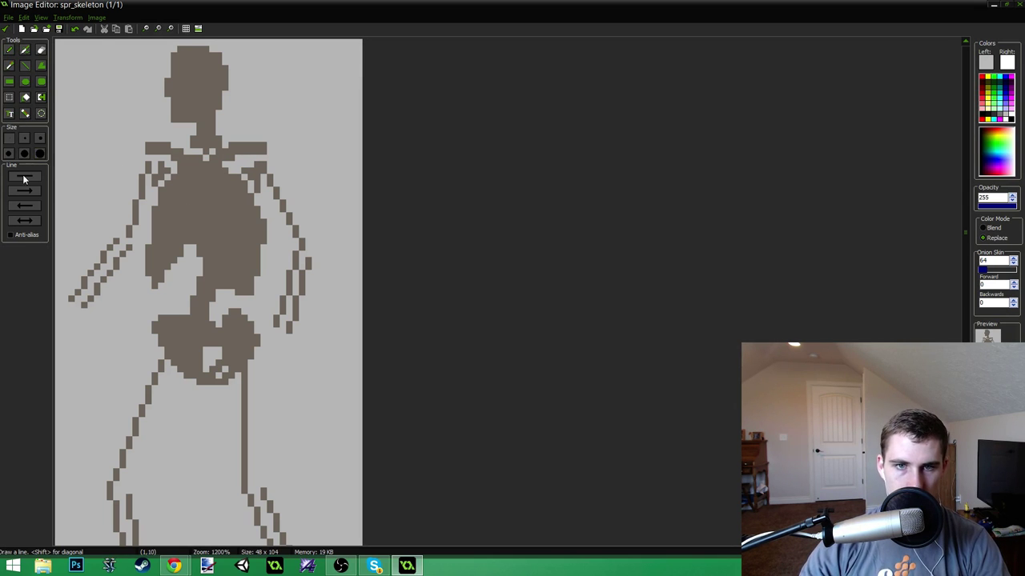
- Sample the brownish grey and thicken the upper arm and forearm lines of the arm on the image's right side
{"action": "key", "text": "ctrl"}
{"action": "left_click", "coordinate": [250, 221], "text": "ctrl"}
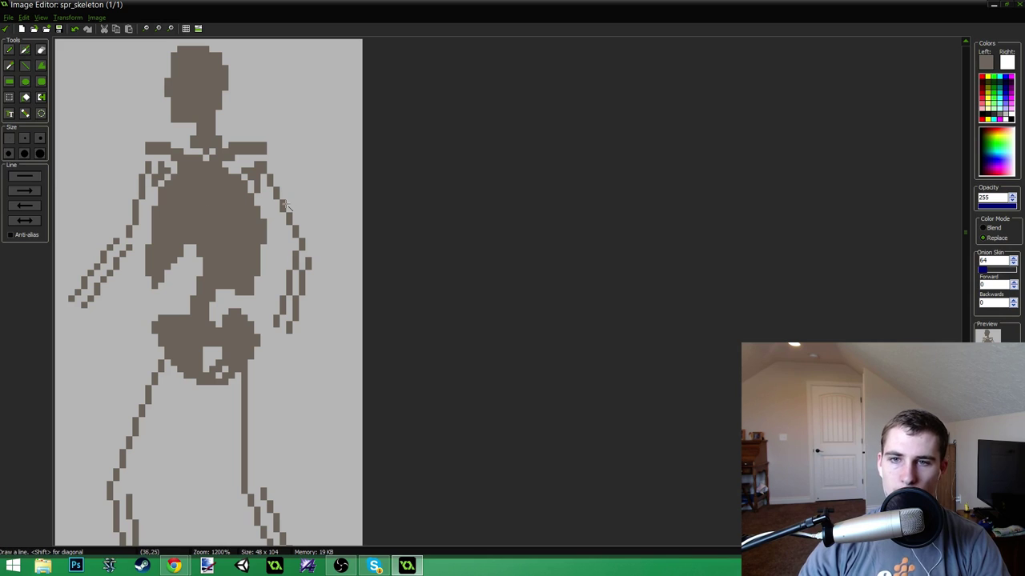
{"action": "left_click_drag", "start_coordinate": [276, 165], "coordinate": [308, 242]}
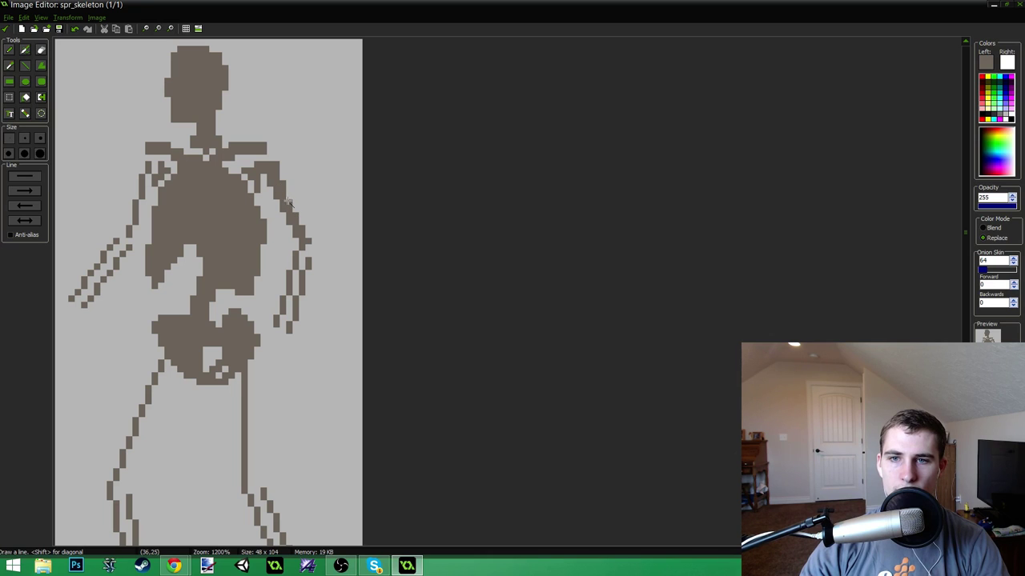
{"action": "left_click_drag", "start_coordinate": [301, 224], "coordinate": [307, 237]}
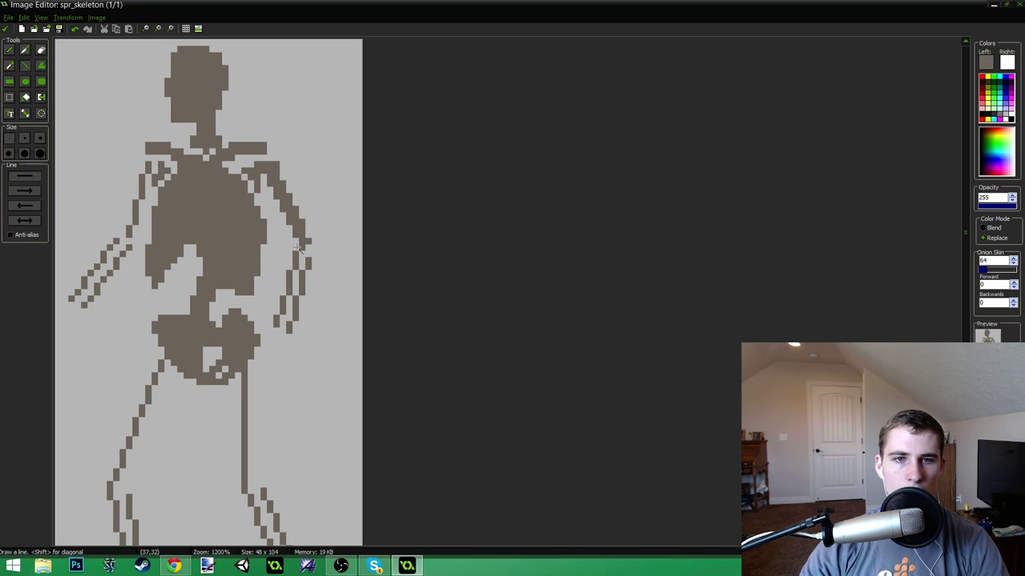
{"action": "left_click_drag", "start_coordinate": [282, 278], "coordinate": [272, 301]}
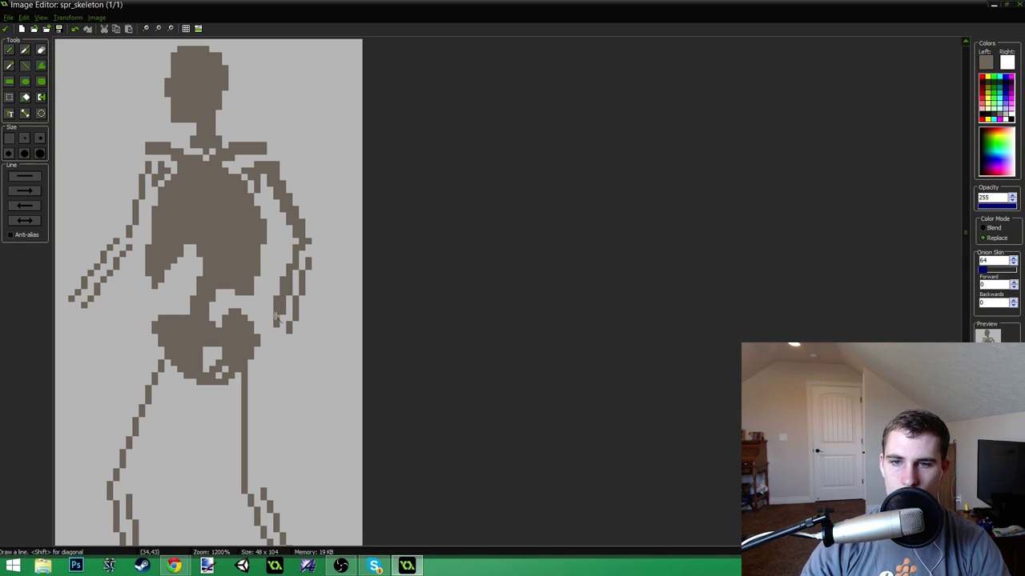
{"action": "left_click_drag", "start_coordinate": [272, 324], "coordinate": [274, 309]}
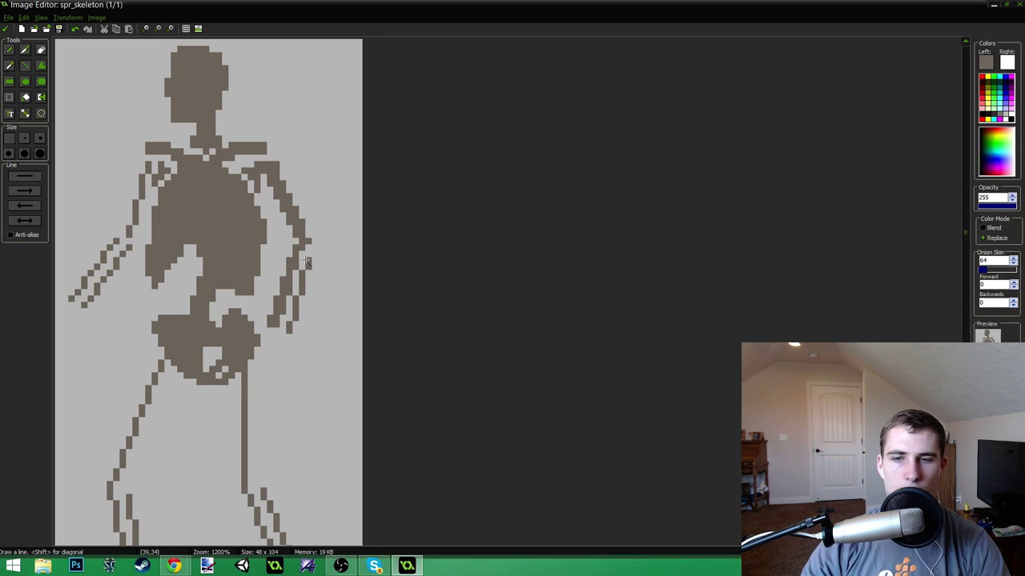
{"action": "mouse_move", "coordinate": [303, 264]}
{"action": "left_mouse_down"}
{"action": "mouse_move", "coordinate": [303, 248]}
{"action": "mouse_move", "coordinate": [307, 261]}
{"action": "left_mouse_up"}
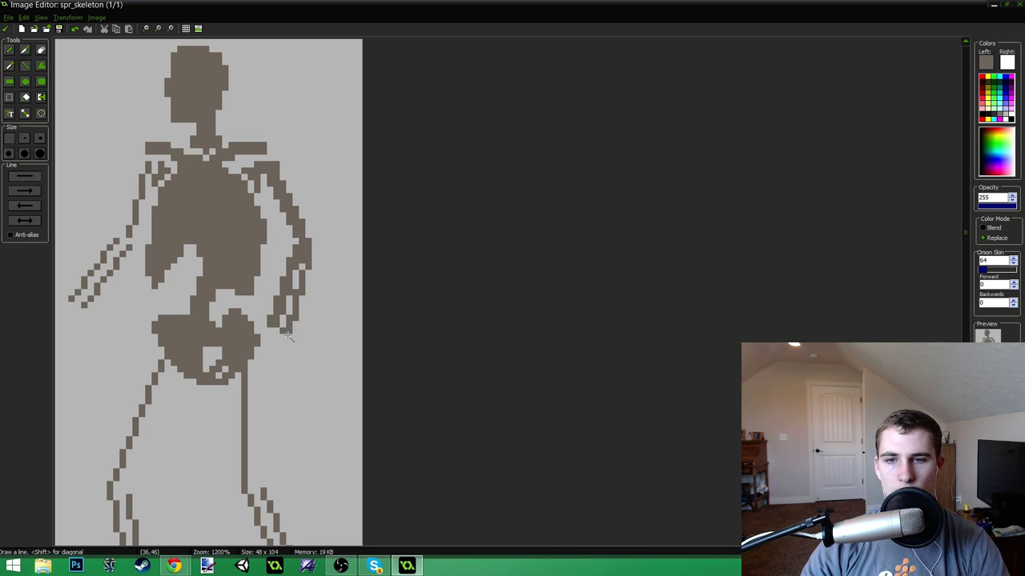
- Widen the elbow of the right-hand arm with brownish grey pixels and extend the collarbone end above that shoulder
{"action": "scroll", "coordinate": [297, 256], "scroll_direction": "down", "scroll_amount": 3}
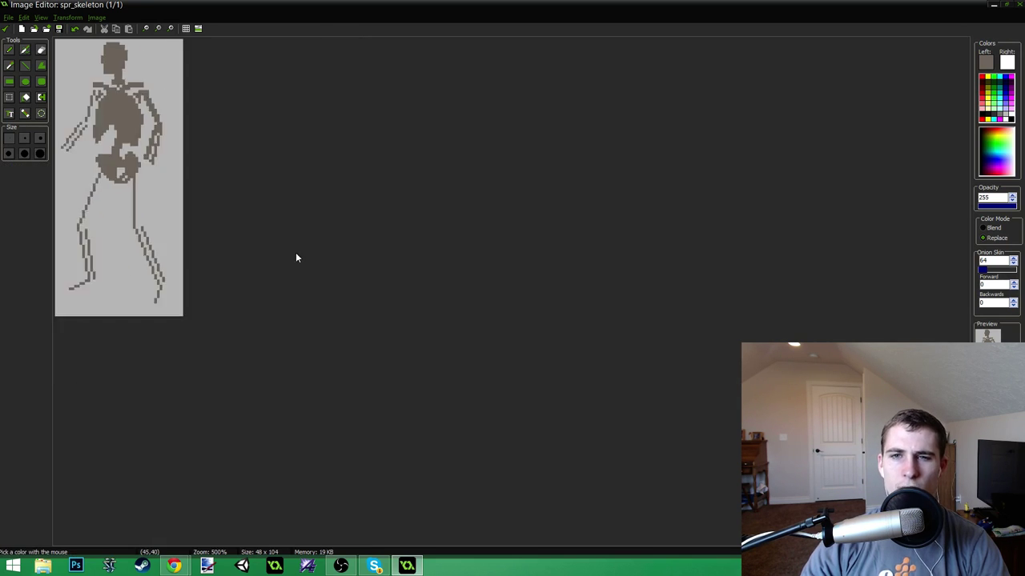
{"action": "scroll", "coordinate": [281, 265], "scroll_direction": "up", "scroll_amount": 5}
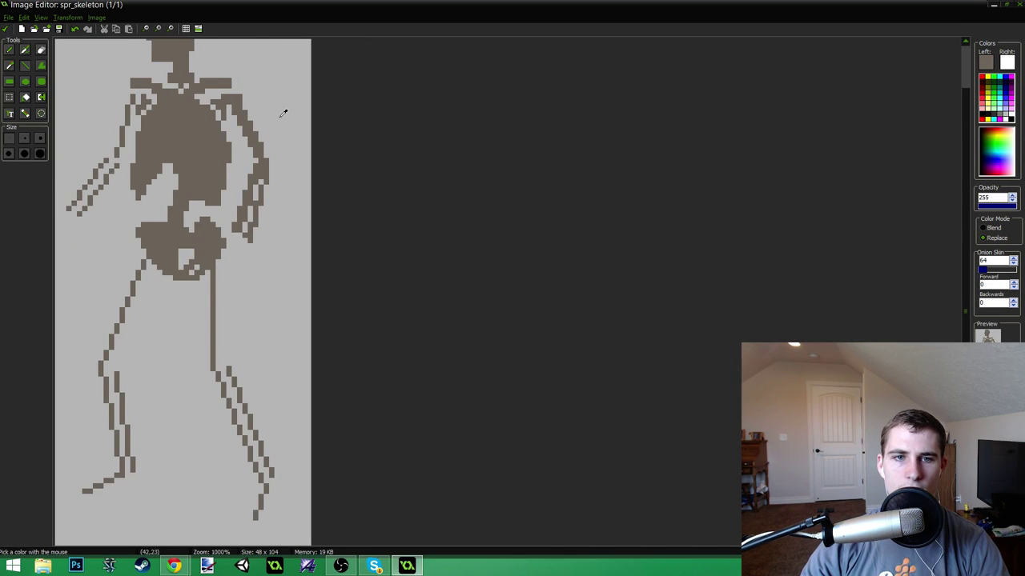
{"action": "scroll", "coordinate": [290, 173], "scroll_direction": "up", "scroll_amount": 3}
{"action": "key", "text": "l"}
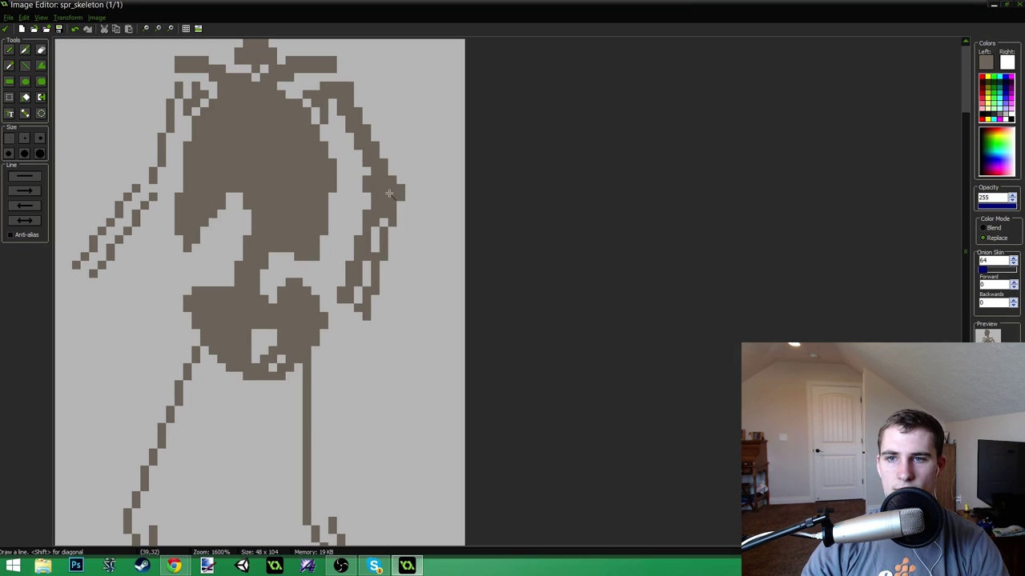
{"action": "scroll", "coordinate": [389, 169], "scroll_direction": "down", "scroll_amount": 2}
{"action": "scroll", "coordinate": [270, 207], "scroll_direction": "up", "scroll_amount": 2}
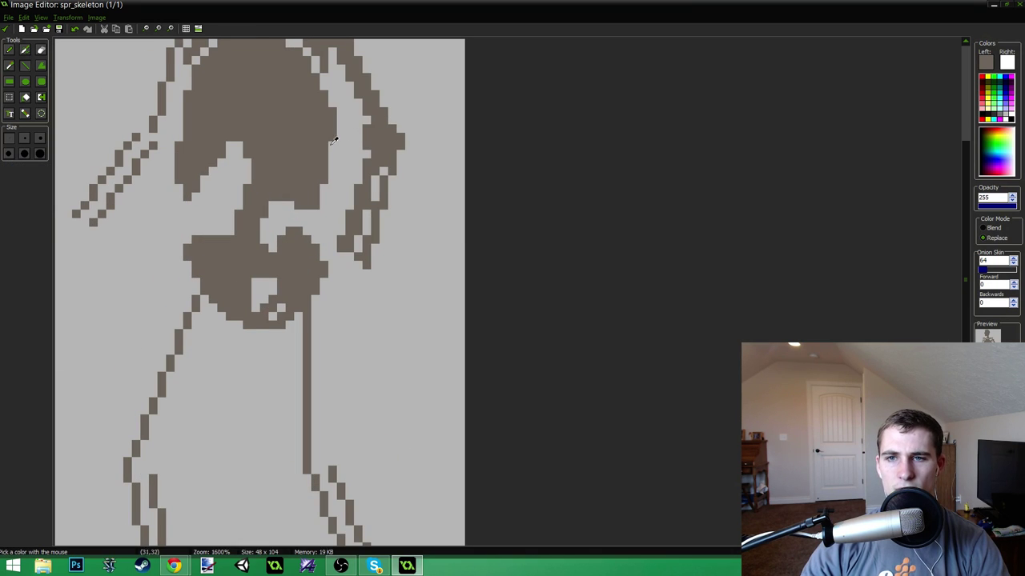
{"action": "left_click", "coordinate": [385, 128]}
{"action": "scroll", "coordinate": [259, 199], "scroll_direction": "down", "scroll_amount": 3}
{"action": "scroll", "coordinate": [258, 199], "scroll_direction": "up", "scroll_amount": 2}
{"action": "scroll", "coordinate": [260, 117], "scroll_direction": "up", "scroll_amount": 1}
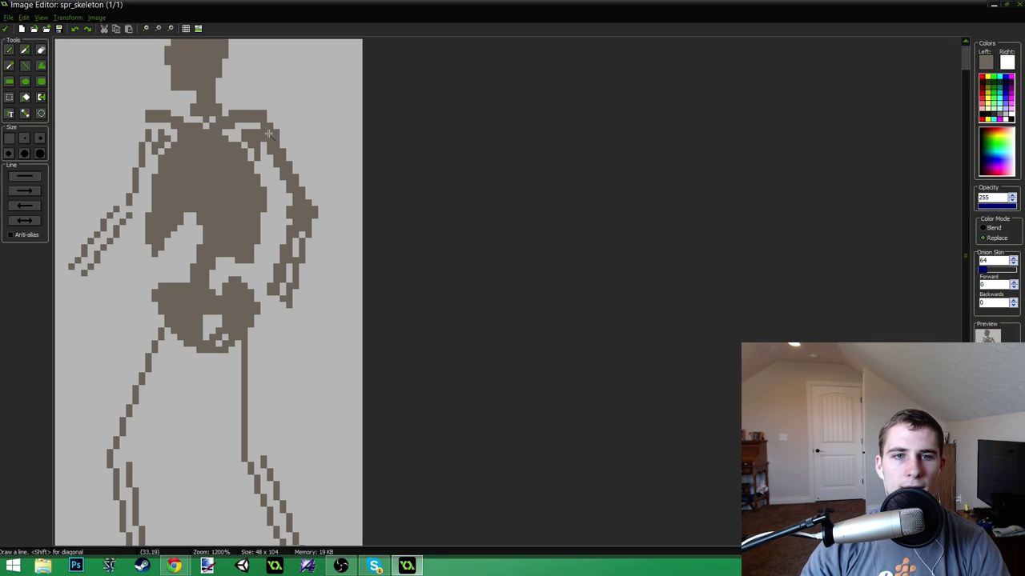
{"action": "left_click_drag", "start_coordinate": [271, 116], "coordinate": [275, 116]}
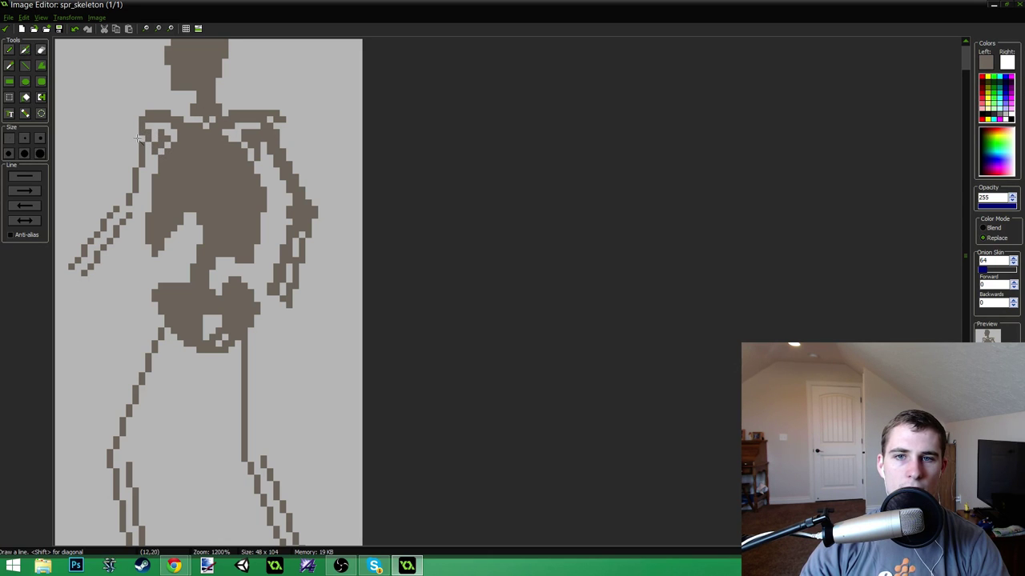
- Thicken the arm on the image's left side in brownish grey, from the shoulder and upper arm through the elbow and forearm
{"action": "mouse_move", "coordinate": [154, 137]}
{"action": "left_mouse_down"}
{"action": "mouse_move", "coordinate": [124, 199]}
{"action": "mouse_move", "coordinate": [150, 157]}
{"action": "mouse_move", "coordinate": [149, 130]}
{"action": "left_mouse_up"}
{"action": "left_click", "coordinate": [129, 191]}
{"action": "left_click", "coordinate": [149, 153]}
{"action": "left_click", "coordinate": [138, 134]}
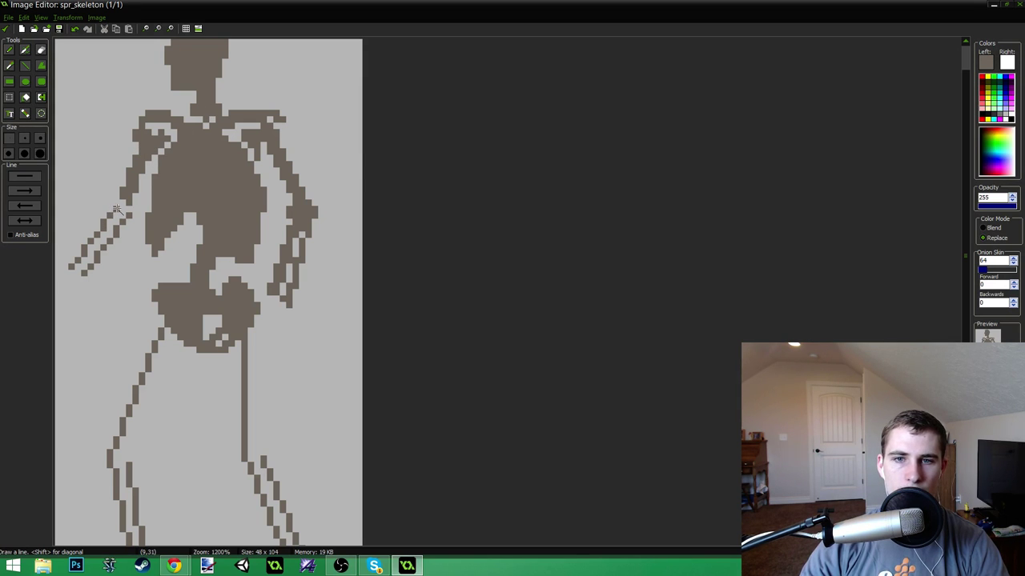
{"action": "left_click_drag", "start_coordinate": [116, 210], "coordinate": [71, 279]}
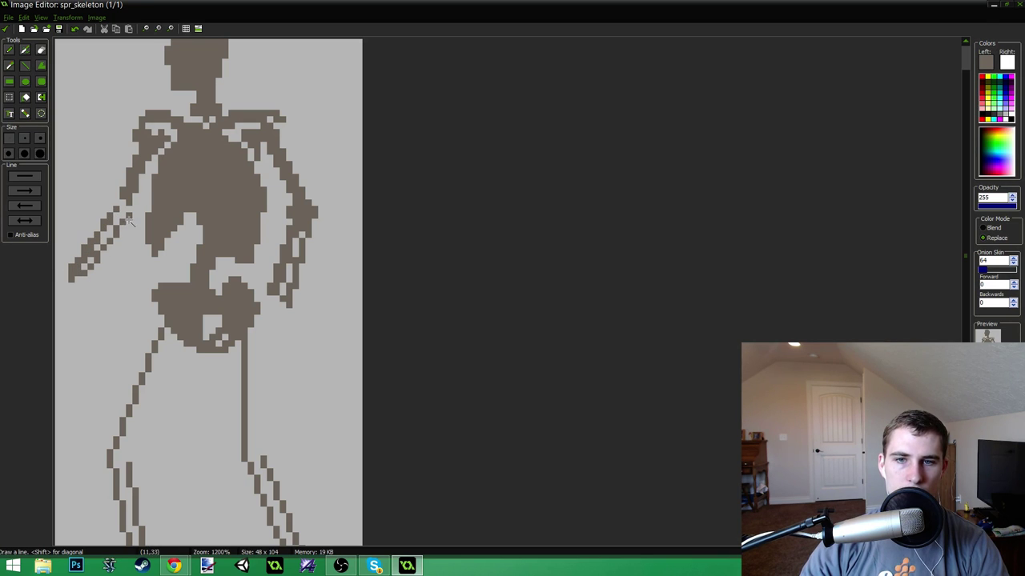
{"action": "left_click_drag", "start_coordinate": [129, 222], "coordinate": [84, 266]}
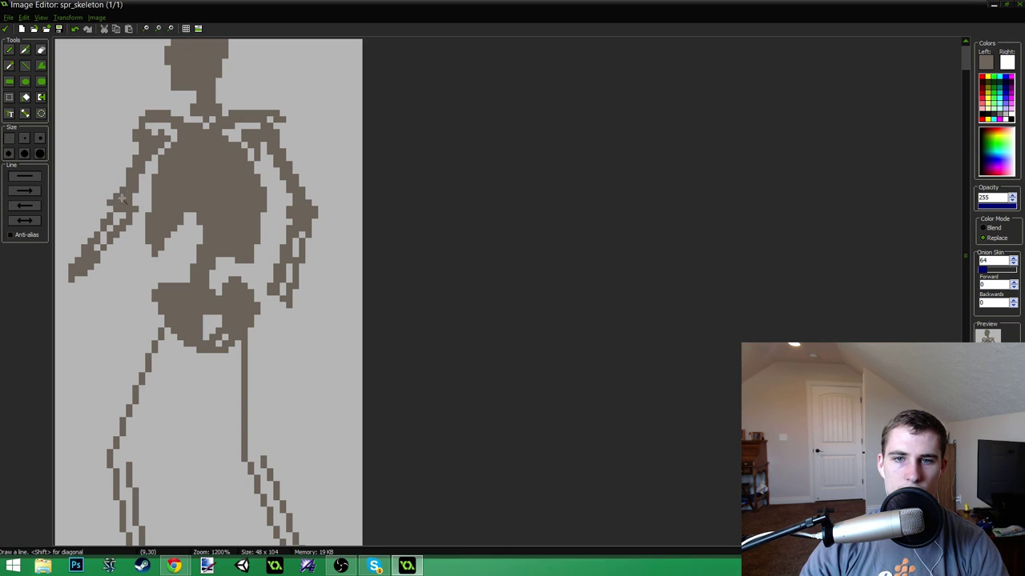
- Cut light grey vertical gaps into the upper ribcage on both sides of the breastbone to outline it
{"action": "scroll", "coordinate": [110, 208], "scroll_direction": "down", "scroll_amount": 3}
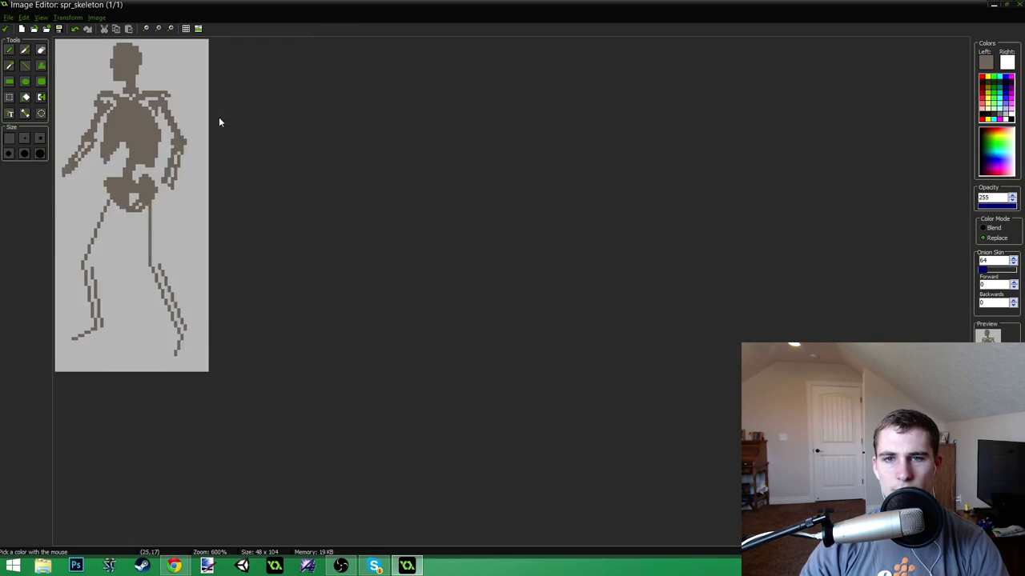
{"action": "scroll", "coordinate": [196, 144], "scroll_direction": "up", "scroll_amount": 4}
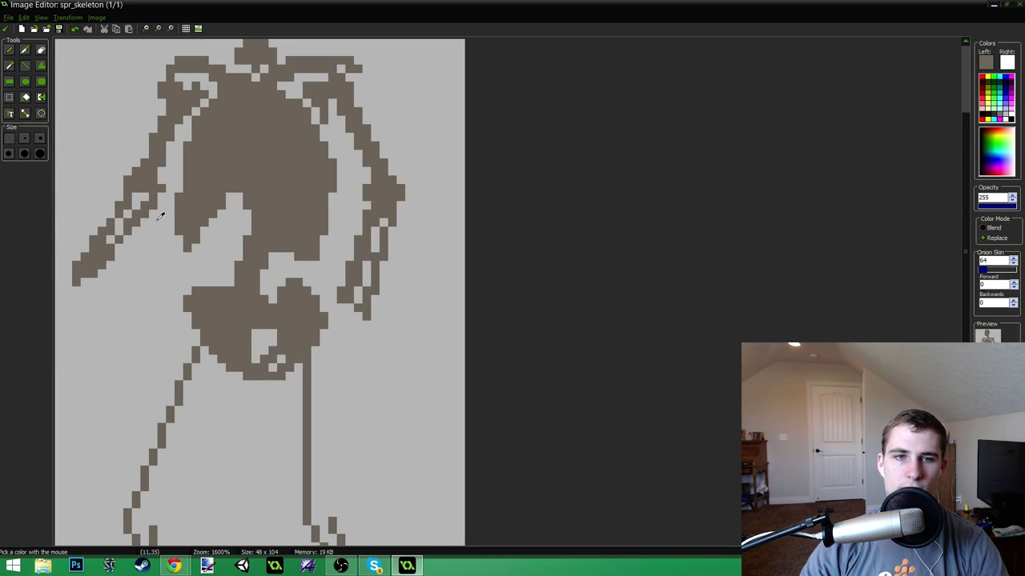
{"action": "scroll", "coordinate": [182, 204], "scroll_direction": "up", "scroll_amount": 1}
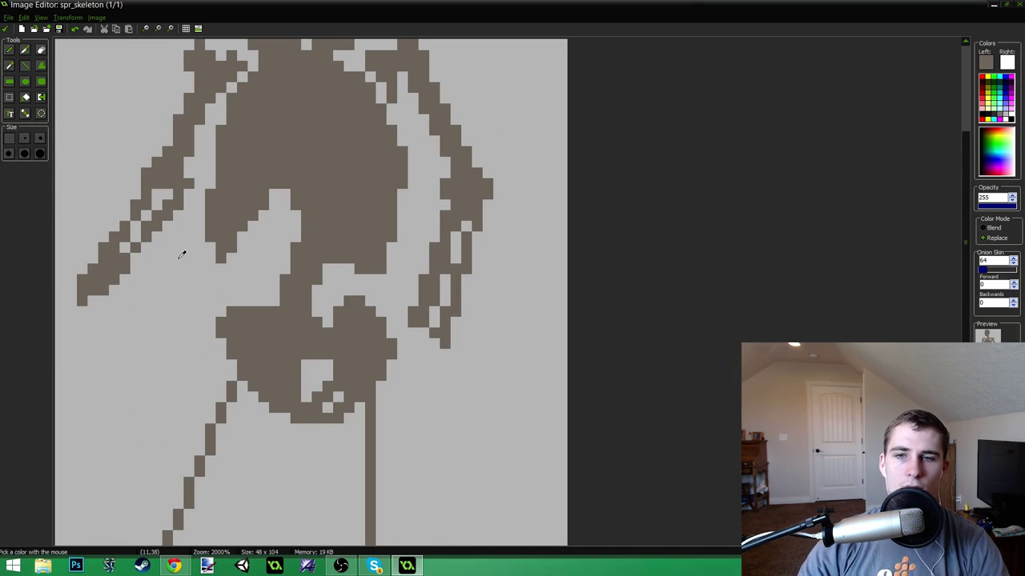
{"action": "mouse_move", "coordinate": [275, 89]}
{"action": "left_mouse_down"}
{"action": "mouse_move", "coordinate": [256, 130]}
{"action": "mouse_move", "coordinate": [267, 170]}
{"action": "mouse_move", "coordinate": [311, 167]}
{"action": "mouse_move", "coordinate": [299, 173]}
{"action": "mouse_move", "coordinate": [314, 122]}
{"action": "mouse_move", "coordinate": [295, 74]}
{"action": "left_mouse_up"}
{"action": "left_click_drag", "start_coordinate": [305, 120], "coordinate": [295, 143]}
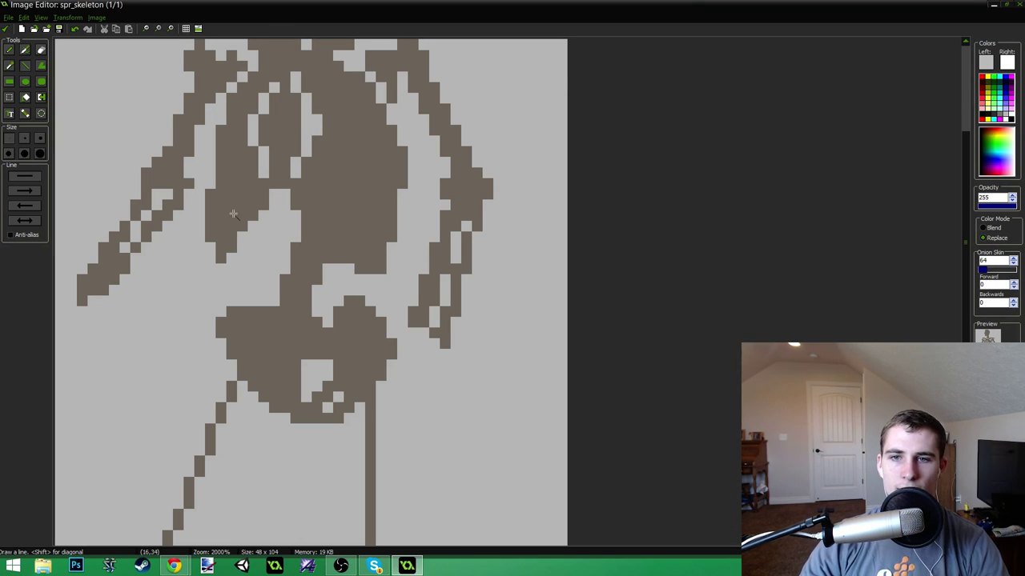
- Carve light grey gaps into the left half of the ribcage to start separating the ribs
{"action": "mouse_move", "coordinate": [221, 226]}
{"action": "left_mouse_down"}
{"action": "mouse_move", "coordinate": [242, 186]}
{"action": "mouse_move", "coordinate": [227, 159]}
{"action": "mouse_move", "coordinate": [251, 189]}
{"action": "mouse_move", "coordinate": [242, 131]}
{"action": "left_mouse_up"}
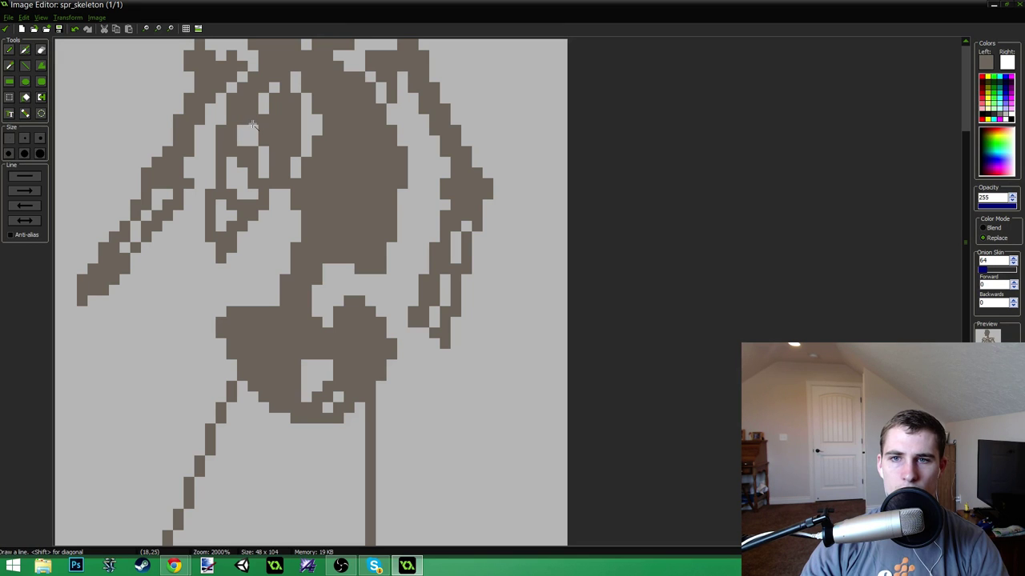
{"action": "left_click", "coordinate": [265, 148]}
{"action": "left_click", "coordinate": [251, 133], "text": "ctrl"}
{"action": "left_click", "coordinate": [234, 140]}
- Examine the carved rib gaps against the whole skeleton at reduced and enlarged zoom
{"action": "scroll", "coordinate": [286, 90], "scroll_direction": "down", "scroll_amount": 3}
{"action": "scroll", "coordinate": [254, 137], "scroll_direction": "up", "scroll_amount": 4}
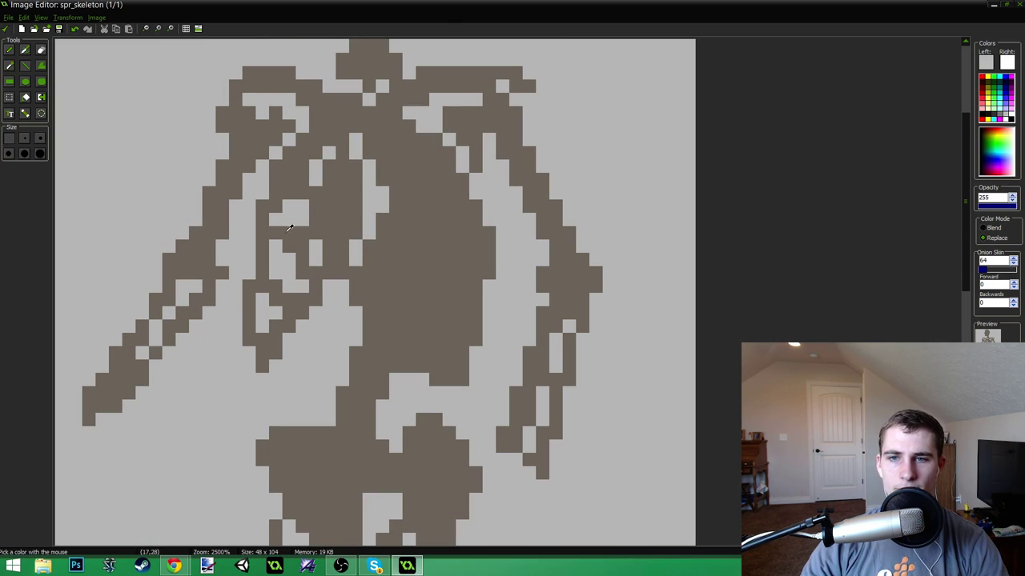
{"action": "key", "text": "l"}
{"action": "scroll", "coordinate": [274, 265], "scroll_direction": "down", "scroll_amount": 3}
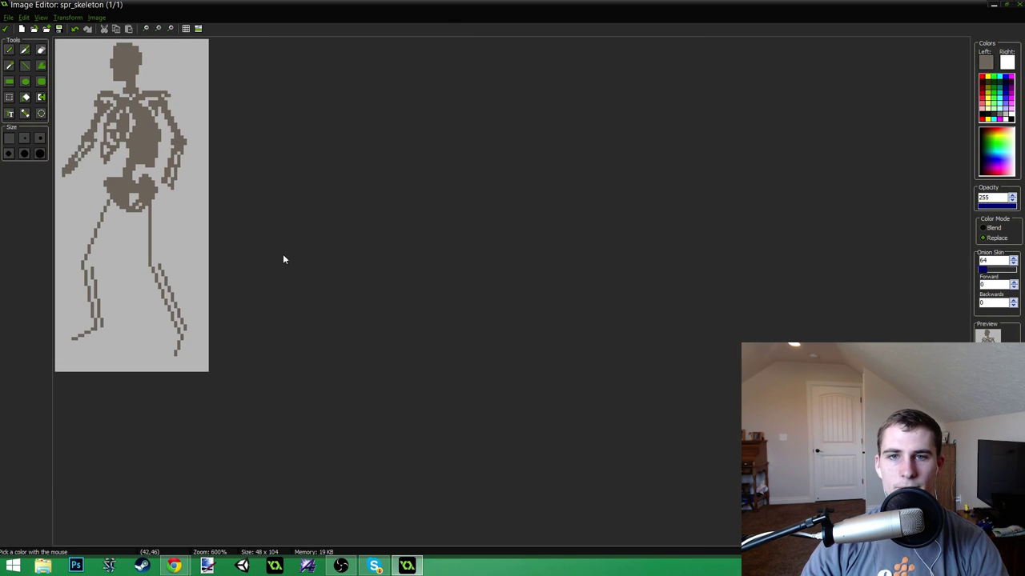
{"action": "scroll", "coordinate": [281, 251], "scroll_direction": "up", "scroll_amount": 3}
{"action": "scroll", "coordinate": [227, 126], "scroll_direction": "down", "scroll_amount": 3}
{"action": "scroll", "coordinate": [263, 103], "scroll_direction": "up", "scroll_amount": 4}
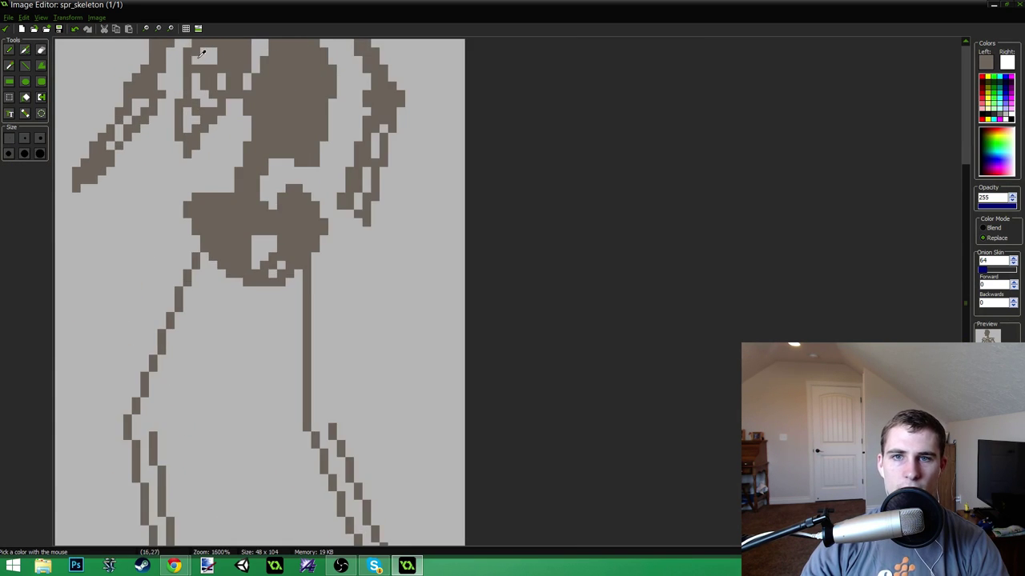
- Retouch the middle ribs on the ribcage's left half with single brownish grey and light grey pixels
{"action": "left_click", "coordinate": [341, 133]}
{"action": "key", "text": "l"}
{"action": "left_click", "coordinate": [351, 128]}
{"action": "left_click", "coordinate": [334, 113]}
{"action": "key", "text": "o"}
{"action": "left_click", "coordinate": [356, 98]}
{"action": "key", "text": "l"}
{"action": "left_click", "coordinate": [363, 97]}
- Separate the lower ribs on the ribcage's left half with horizontal light grey gaps and brownish grey rib lines
{"action": "scroll", "coordinate": [362, 96], "scroll_direction": "down", "scroll_amount": 4}
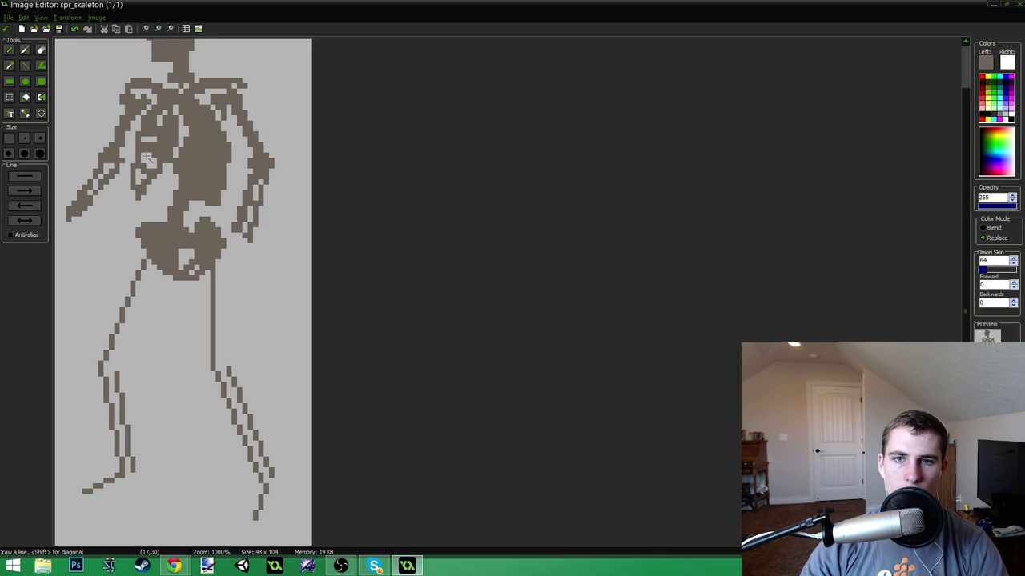
{"action": "left_click", "coordinate": [155, 163]}
{"action": "left_click", "coordinate": [151, 139], "text": "ctrl"}
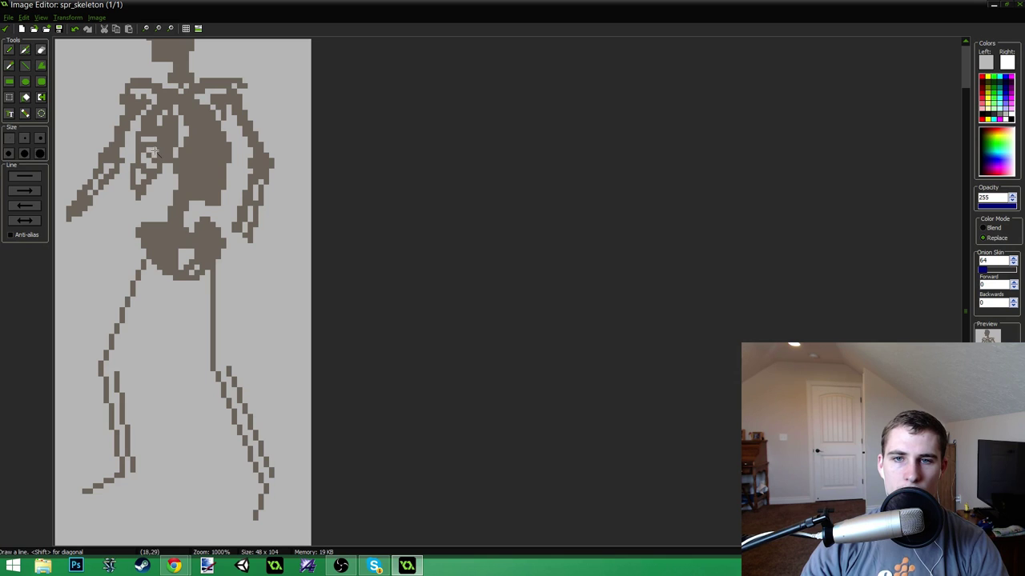
{"action": "left_click", "coordinate": [147, 151], "text": "ctrl"}
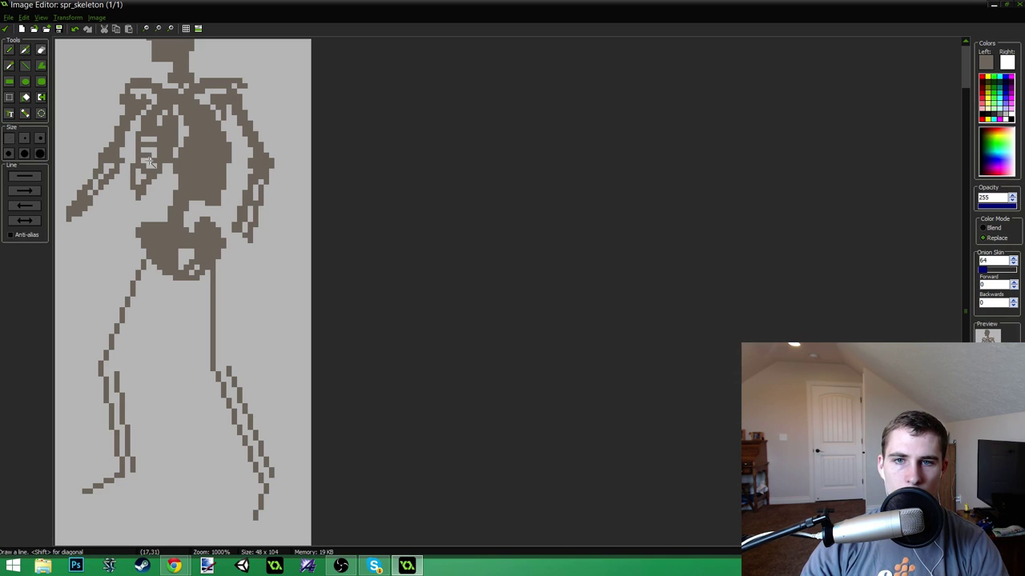
{"action": "scroll", "coordinate": [165, 168], "scroll_direction": "down", "scroll_amount": 2}
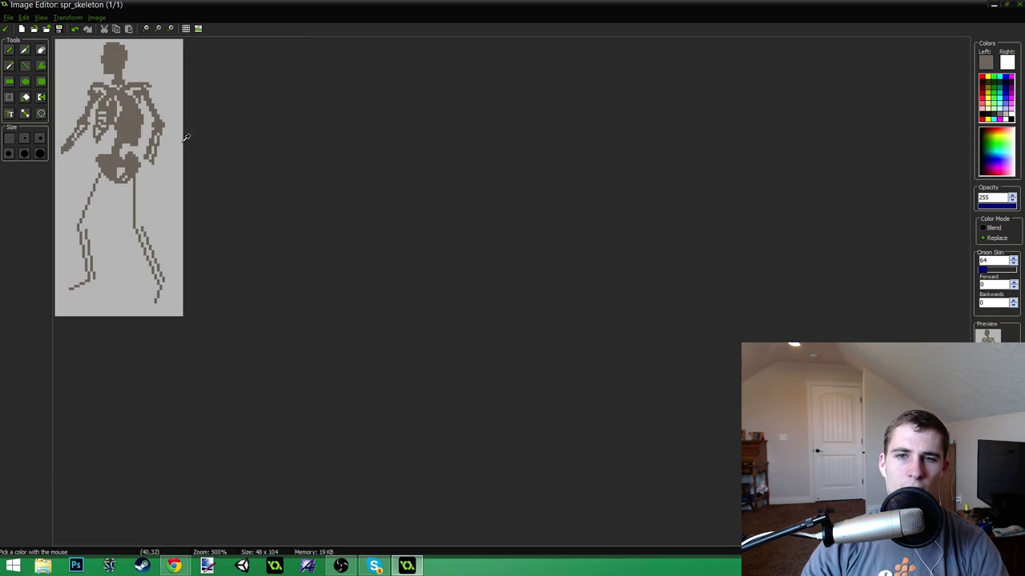
{"action": "scroll", "coordinate": [204, 171], "scroll_direction": "up", "scroll_amount": 5}
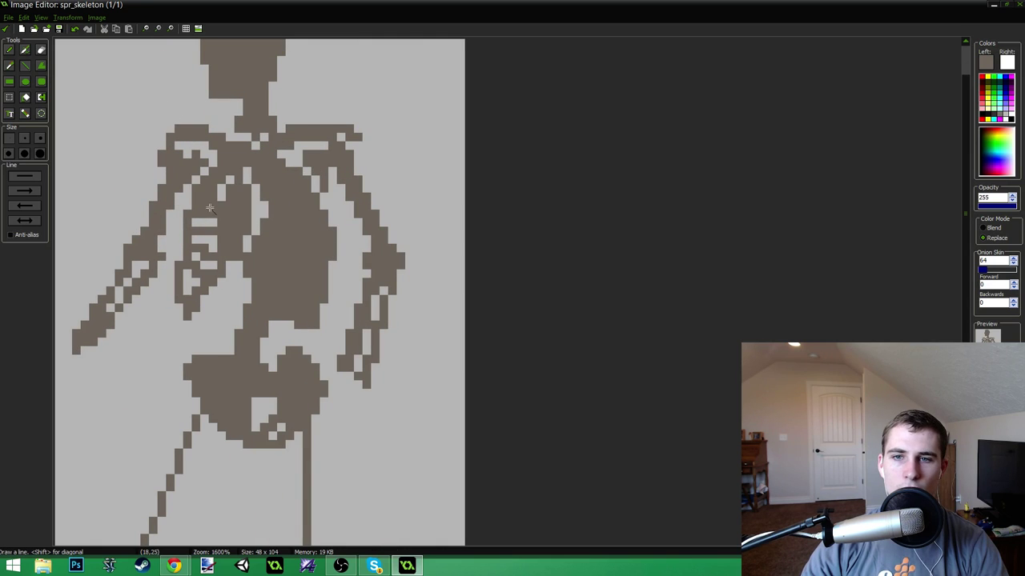
- Carve horizontal light grey gaps between the upper ribs on the ribcage's left half and touch up their ends in brownish grey
{"action": "left_click", "coordinate": [209, 221], "text": "ctrl"}
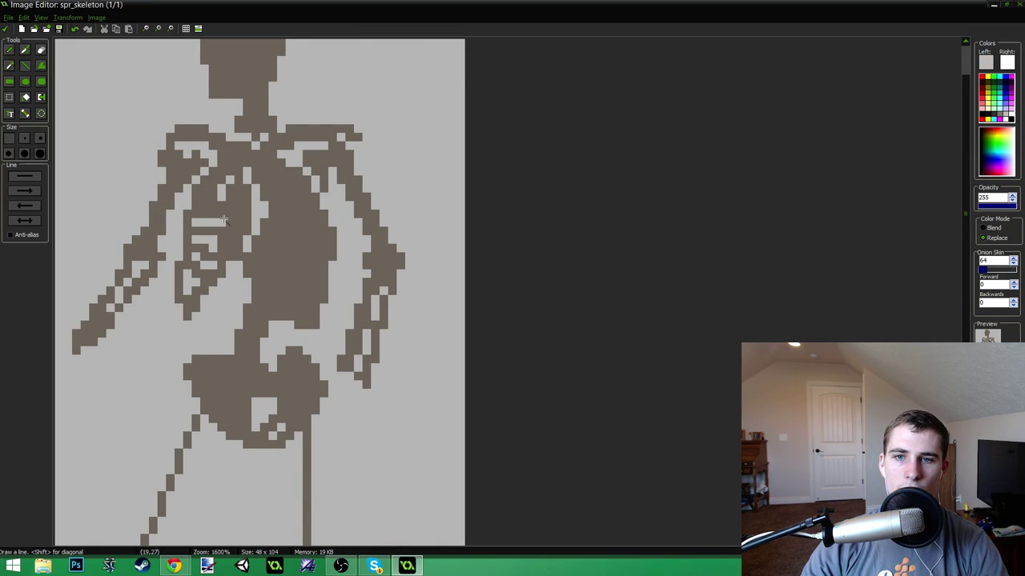
{"action": "left_click_drag", "start_coordinate": [221, 206], "coordinate": [206, 204]}
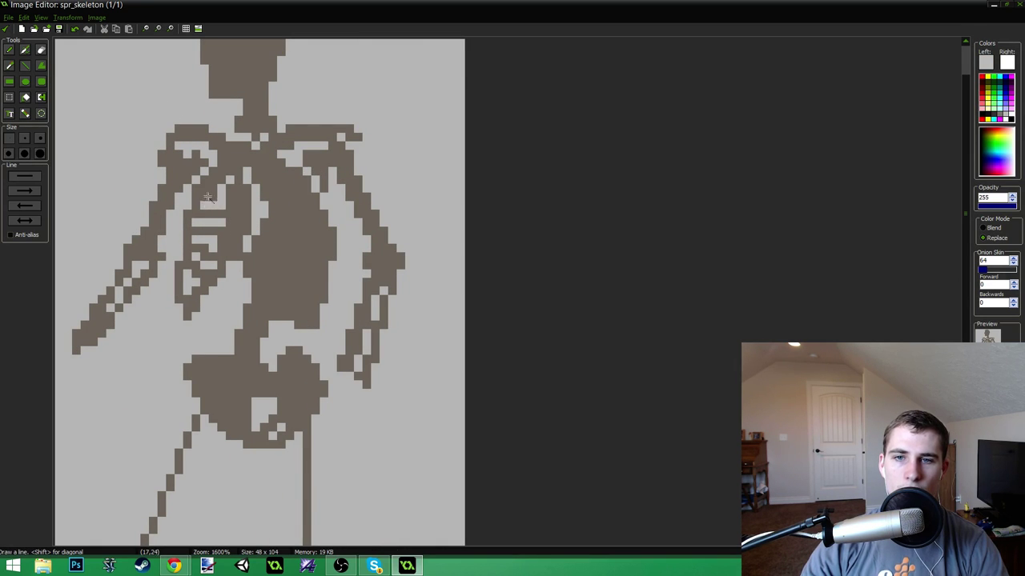
{"action": "left_click", "coordinate": [232, 191], "text": "ctrl"}
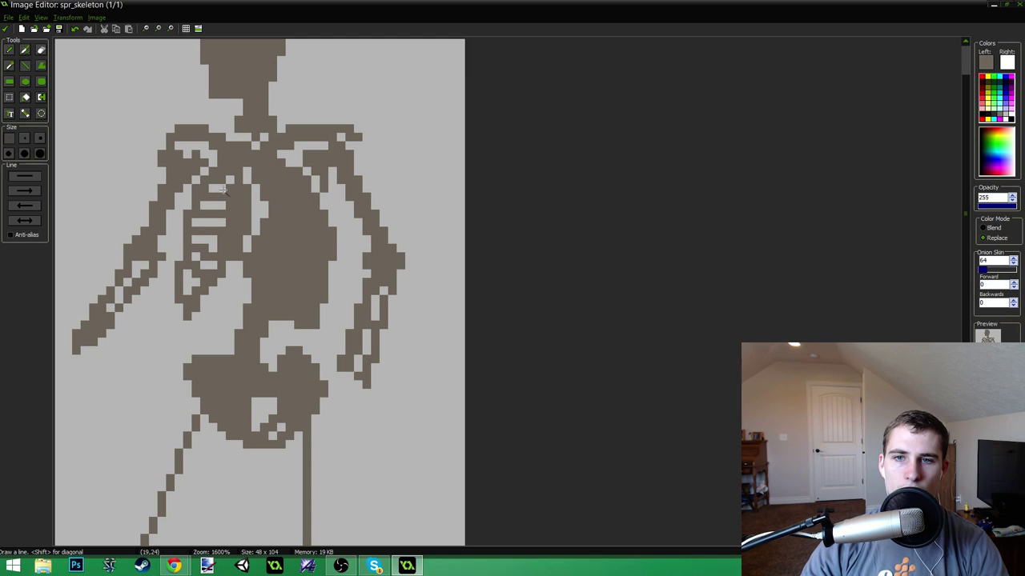
{"action": "left_click", "coordinate": [216, 181], "text": "ctrl"}
{"action": "left_click", "coordinate": [231, 188], "text": "ctrl"}
{"action": "left_click", "coordinate": [230, 181]}
{"action": "left_click", "coordinate": [214, 204], "text": "ctrl"}
{"action": "left_click", "coordinate": [203, 199]}
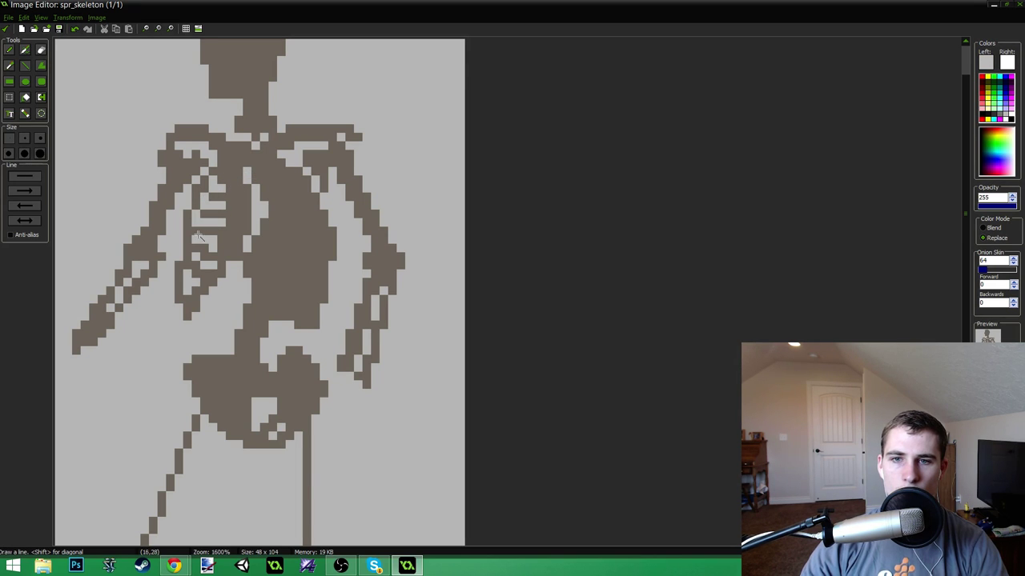
- Widen the inner end of the lower rib gap on the ribcage's left half with light grey pixels
{"action": "scroll", "coordinate": [208, 232], "scroll_direction": "down", "scroll_amount": 1}
{"action": "scroll", "coordinate": [228, 206], "scroll_direction": "down", "scroll_amount": 1}
{"action": "scroll", "coordinate": [229, 205], "scroll_direction": "up", "scroll_amount": 3}
{"action": "scroll", "coordinate": [233, 201], "scroll_direction": "down", "scroll_amount": 1}
{"action": "scroll", "coordinate": [201, 96], "scroll_direction": "up", "scroll_amount": 2}
{"action": "scroll", "coordinate": [203, 82], "scroll_direction": "up", "scroll_amount": 1}
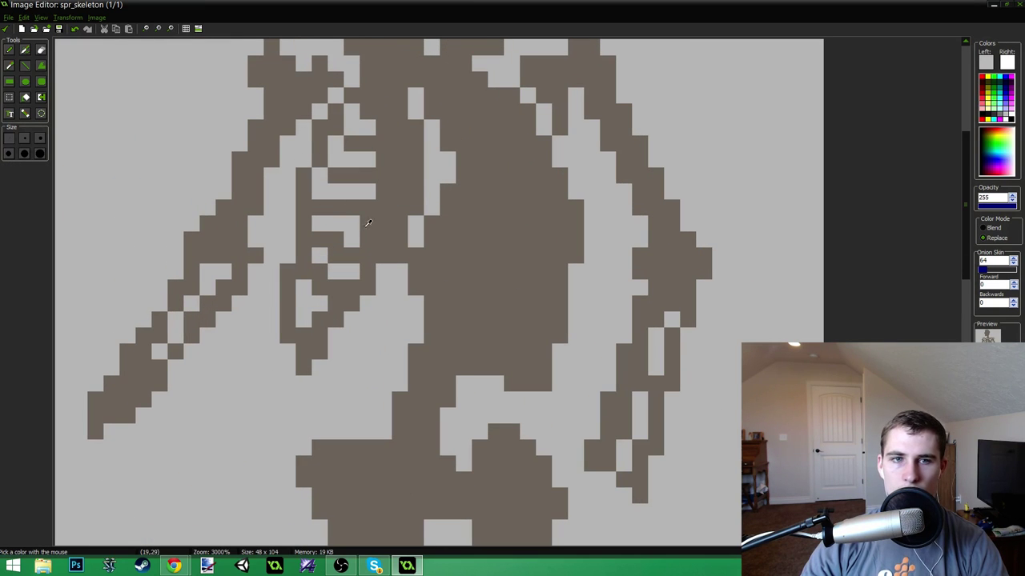
{"action": "key", "text": "l"}
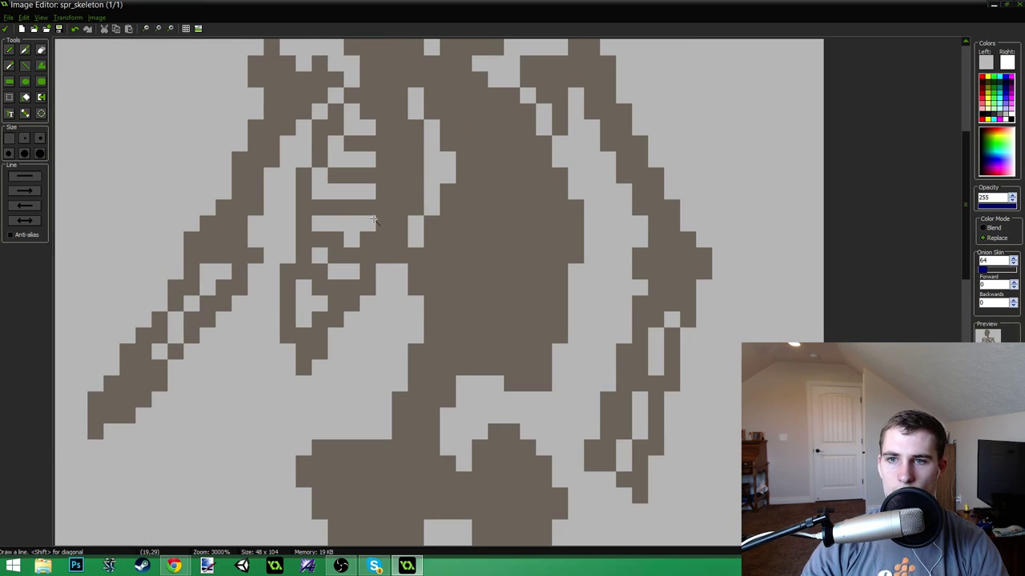
{"action": "left_click", "coordinate": [378, 221]}
{"action": "left_click", "coordinate": [367, 234]}
- Shorten the inner ends of the upper rib gaps on the ribcage's left half with brownish grey pixels
{"action": "scroll", "coordinate": [410, 191], "scroll_direction": "down", "scroll_amount": 1}
{"action": "key", "text": "o"}
{"action": "scroll", "coordinate": [414, 186], "scroll_direction": "down", "scroll_amount": 2}
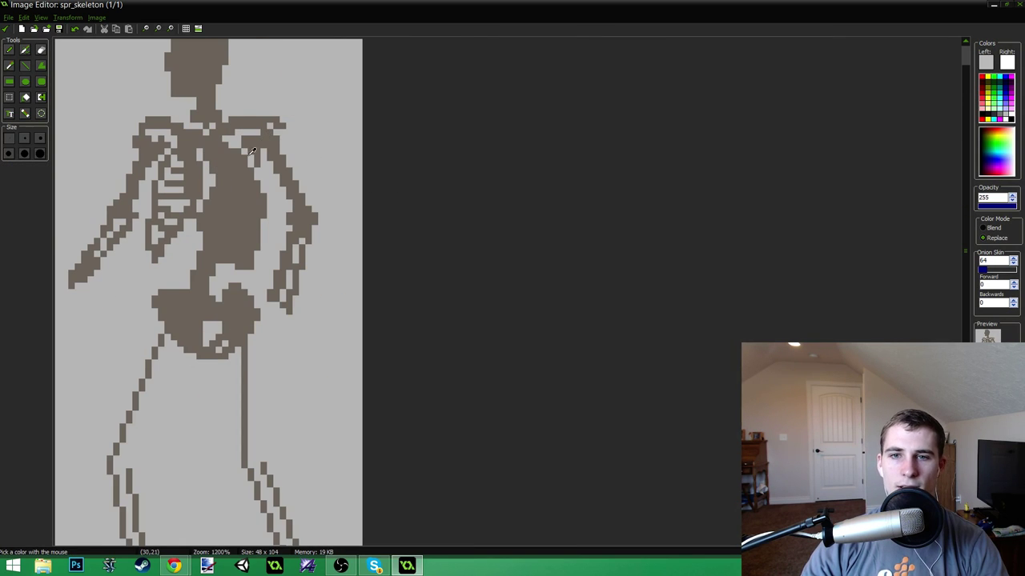
{"action": "scroll", "coordinate": [339, 181], "scroll_direction": "up", "scroll_amount": 3}
{"action": "key", "text": "o"}
{"action": "left_click", "coordinate": [337, 237]}
{"action": "left_click", "coordinate": [329, 245]}
{"action": "key", "text": "o"}
{"action": "left_click", "coordinate": [329, 218]}
{"action": "left_click", "coordinate": [318, 219]}
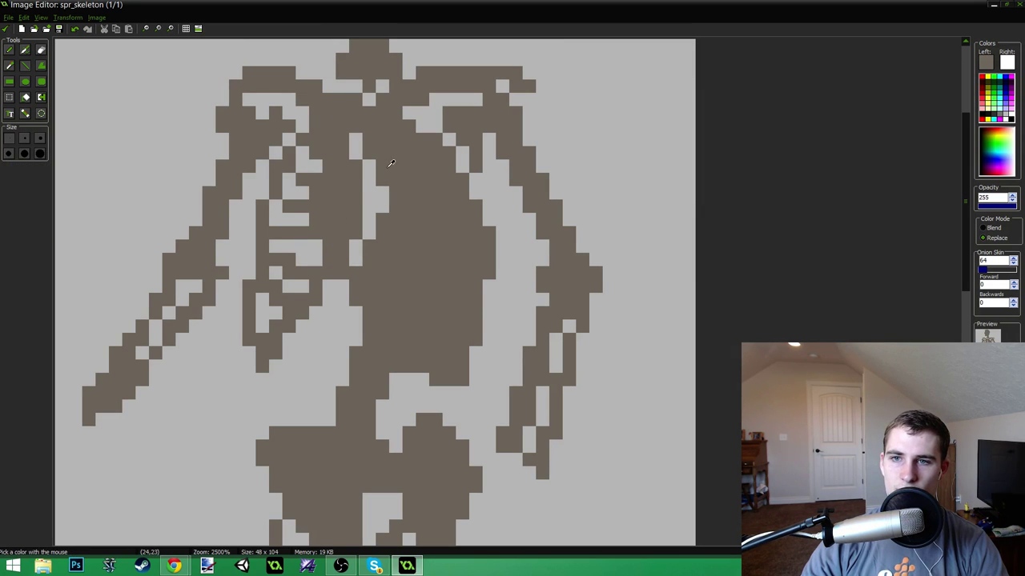
- Carve light grey gaps between the upper and middle ribs on the ribcage's right half, undoing one misplaced line
{"action": "scroll", "coordinate": [384, 166], "scroll_direction": "down", "scroll_amount": 2}
{"action": "scroll", "coordinate": [372, 161], "scroll_direction": "up", "scroll_amount": 2}
{"action": "scroll", "coordinate": [379, 173], "scroll_direction": "down", "scroll_amount": 2}
{"action": "scroll", "coordinate": [376, 168], "scroll_direction": "up", "scroll_amount": 2}
{"action": "left_click_drag", "start_coordinate": [370, 164], "coordinate": [426, 164]}
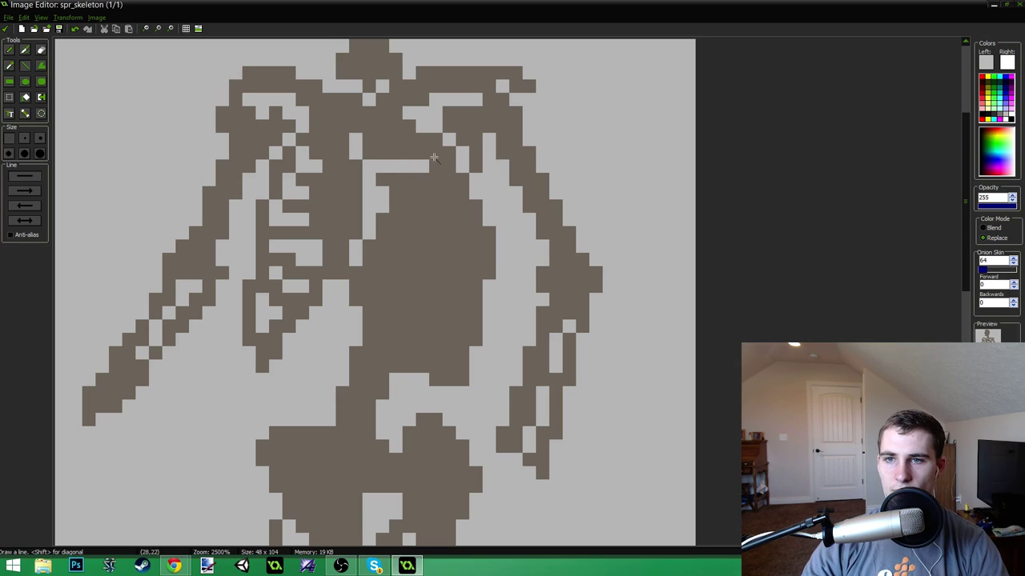
{"action": "left_click", "coordinate": [435, 156]}
{"action": "left_click_drag", "start_coordinate": [396, 194], "coordinate": [441, 181]}
{"action": "left_click_drag", "start_coordinate": [389, 218], "coordinate": [431, 275]}
{"action": "key", "text": "ctrl+z"}
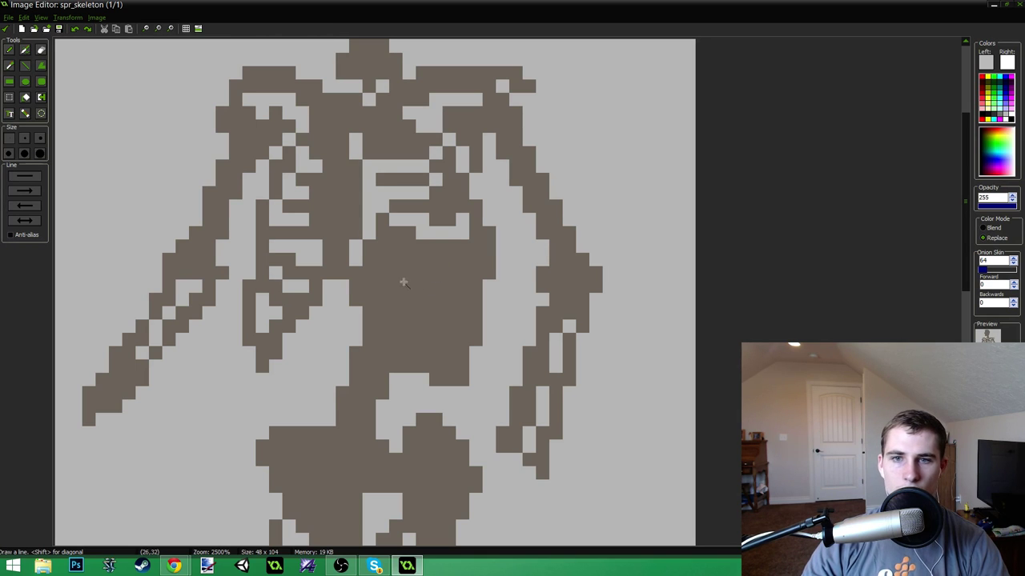
{"action": "mouse_move", "coordinate": [384, 249]}
{"action": "left_mouse_down"}
{"action": "mouse_move", "coordinate": [415, 274]}
{"action": "mouse_move", "coordinate": [478, 266]}
{"action": "mouse_move", "coordinate": [406, 256]}
{"action": "mouse_move", "coordinate": [403, 293]}
{"action": "left_mouse_up"}
{"action": "scroll", "coordinate": [395, 293], "scroll_direction": "down", "scroll_amount": 5}
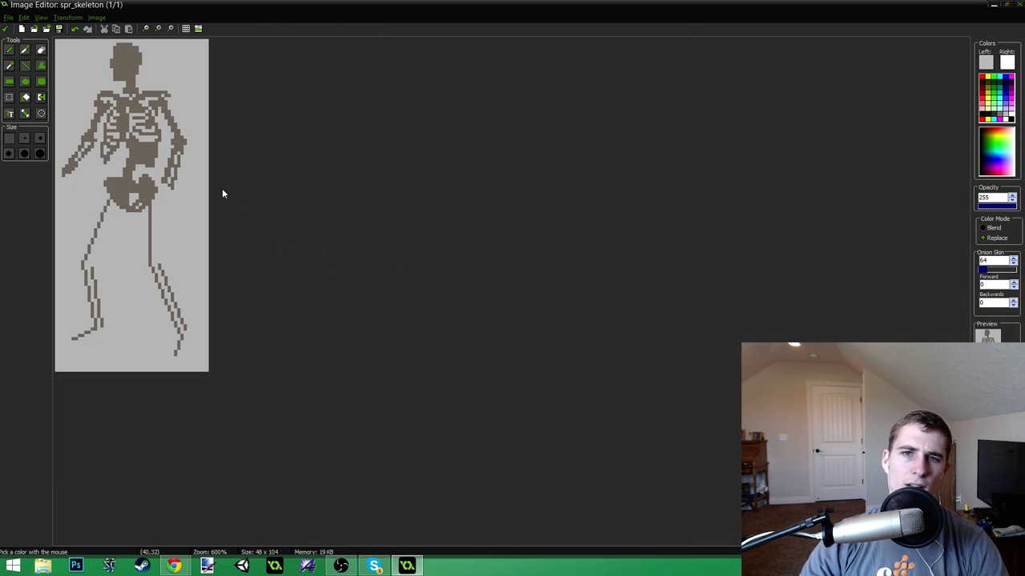
- Carve light grey gaps between the lower ribs on the ribcage's right half and touch up a rib's outer end in brownish grey
{"action": "scroll", "coordinate": [222, 193], "scroll_direction": "up", "scroll_amount": 5}
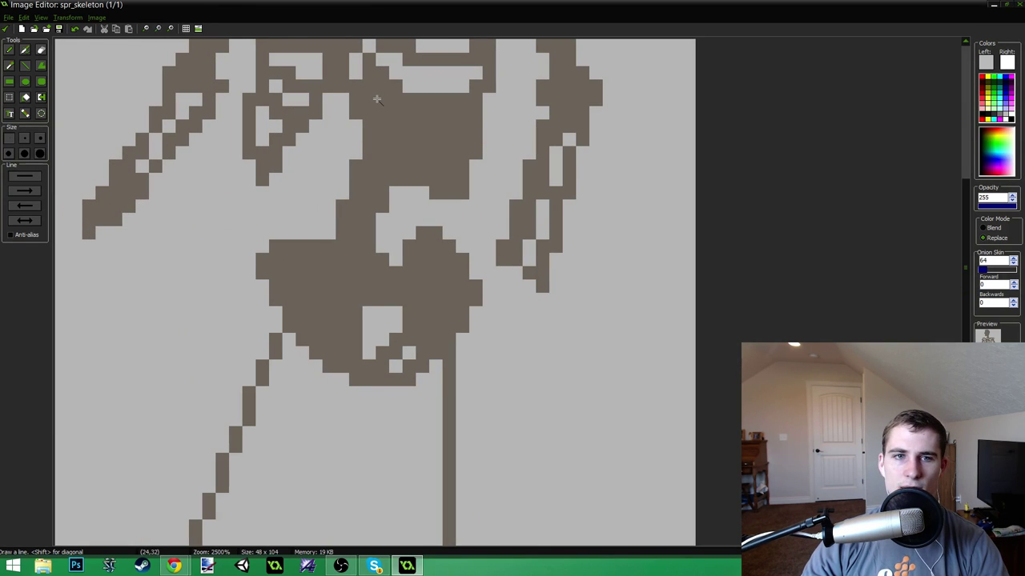
{"action": "mouse_move", "coordinate": [395, 112]}
{"action": "left_mouse_down"}
{"action": "mouse_move", "coordinate": [396, 144]}
{"action": "mouse_move", "coordinate": [447, 137]}
{"action": "mouse_move", "coordinate": [469, 112]}
{"action": "mouse_move", "coordinate": [409, 125]}
{"action": "left_mouse_up"}
{"action": "mouse_move", "coordinate": [409, 126]}
{"action": "left_mouse_down"}
{"action": "mouse_move", "coordinate": [410, 117]}
{"action": "mouse_move", "coordinate": [452, 122]}
{"action": "left_mouse_up"}
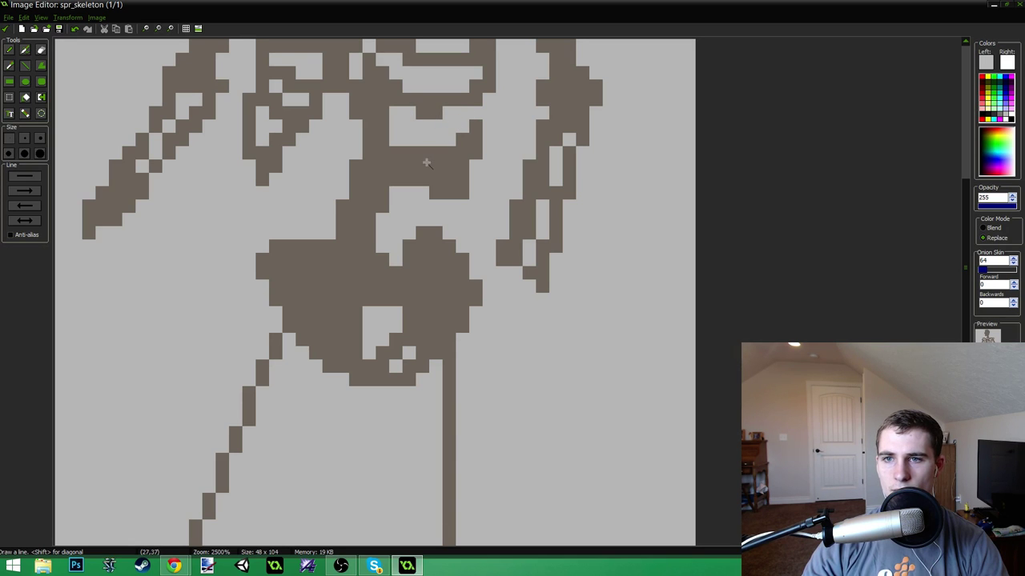
{"action": "left_click_drag", "start_coordinate": [409, 166], "coordinate": [449, 166]}
{"action": "key", "text": "o"}
{"action": "left_click", "coordinate": [473, 130]}
{"action": "key", "text": "l"}
{"action": "scroll", "coordinate": [487, 122], "scroll_direction": "down", "scroll_amount": 6}
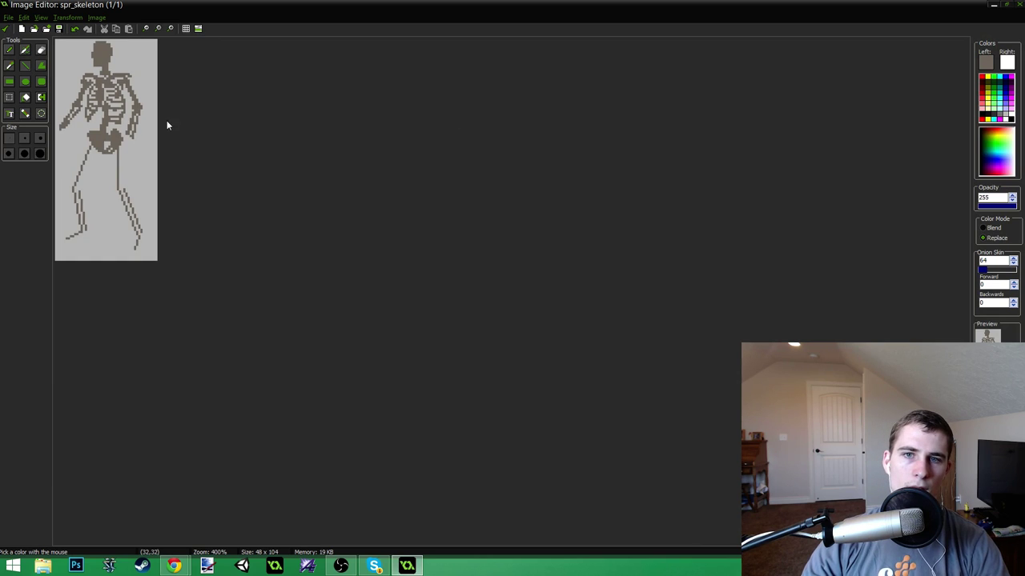
{"action": "scroll", "coordinate": [199, 80], "scroll_direction": "up", "scroll_amount": 4}
{"action": "key", "text": "l"}
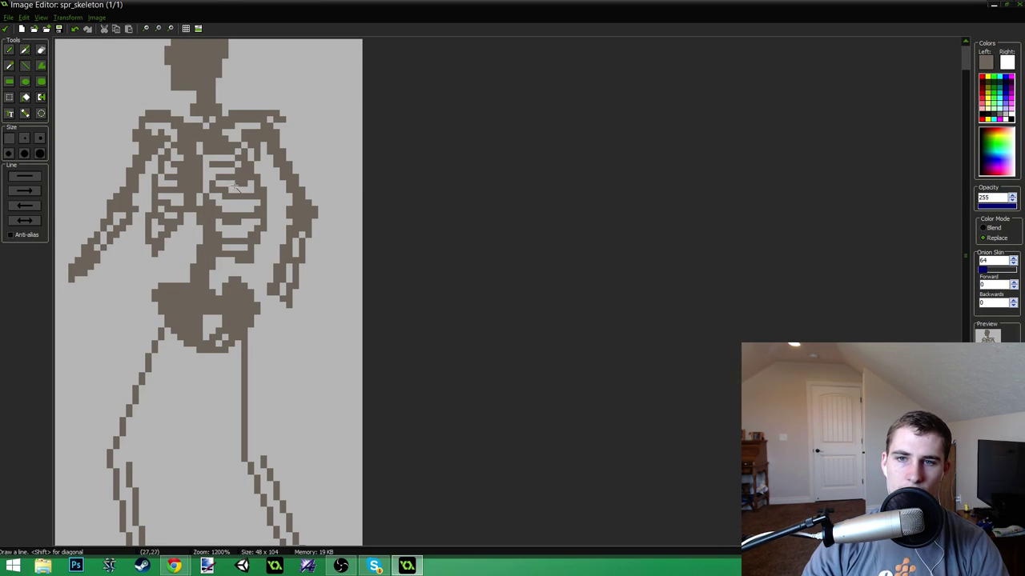
- Retouch the upper ribs on the ribcage's right half with single brownish grey and light grey pixels
{"action": "key", "text": "d"}
{"action": "key", "text": "l"}
{"action": "key", "text": "d"}
{"action": "key", "text": "l"}
{"action": "scroll", "coordinate": [230, 136], "scroll_direction": "down", "scroll_amount": 2}
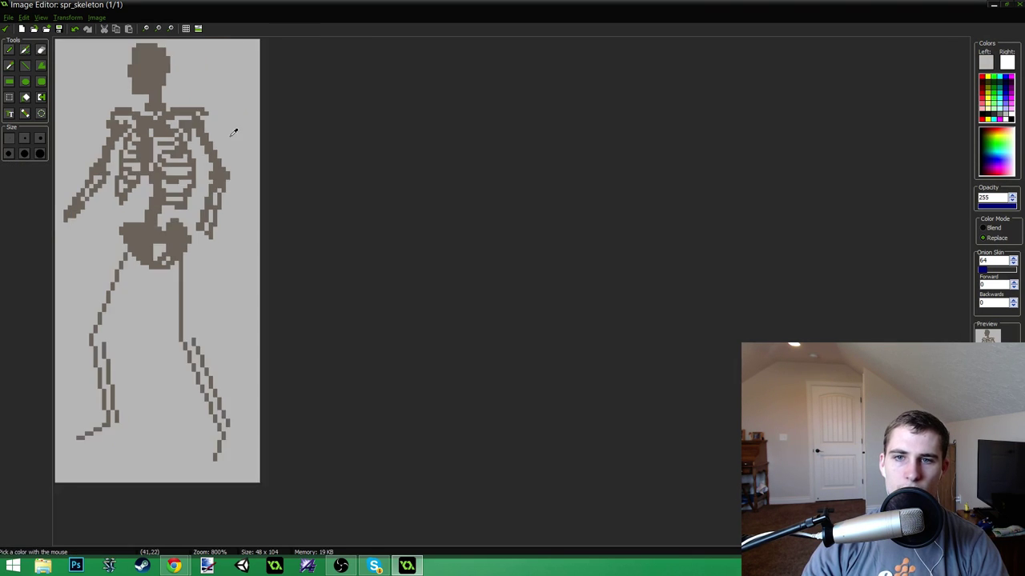
{"action": "scroll", "coordinate": [240, 144], "scroll_direction": "up", "scroll_amount": 3}
{"action": "left_click", "coordinate": [289, 165], "text": "ctrl"}
{"action": "left_click", "coordinate": [281, 171]}
{"action": "left_click", "coordinate": [300, 176], "text": "ctrl"}
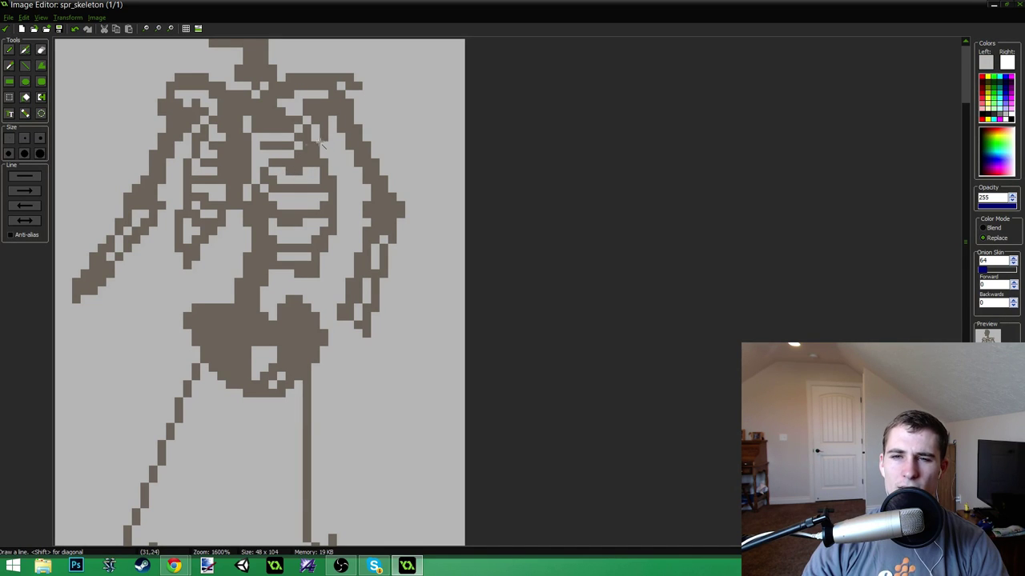
{"action": "left_click", "coordinate": [296, 129]}
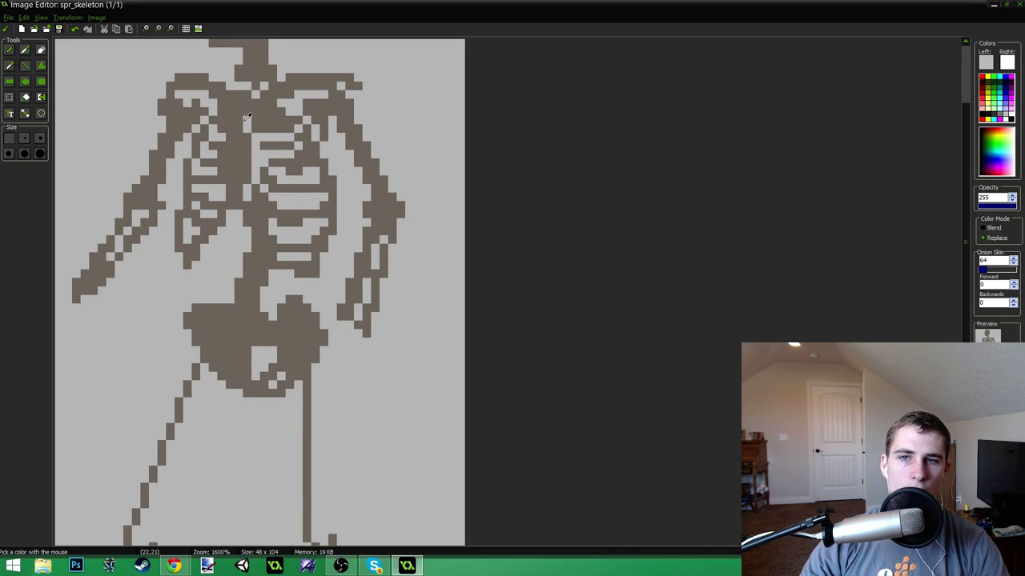
- Close up part of the gap beside the upper sternum in brownish grey and try a light grey pixel next to it
{"action": "left_click", "coordinate": [264, 139], "text": "ctrl"}
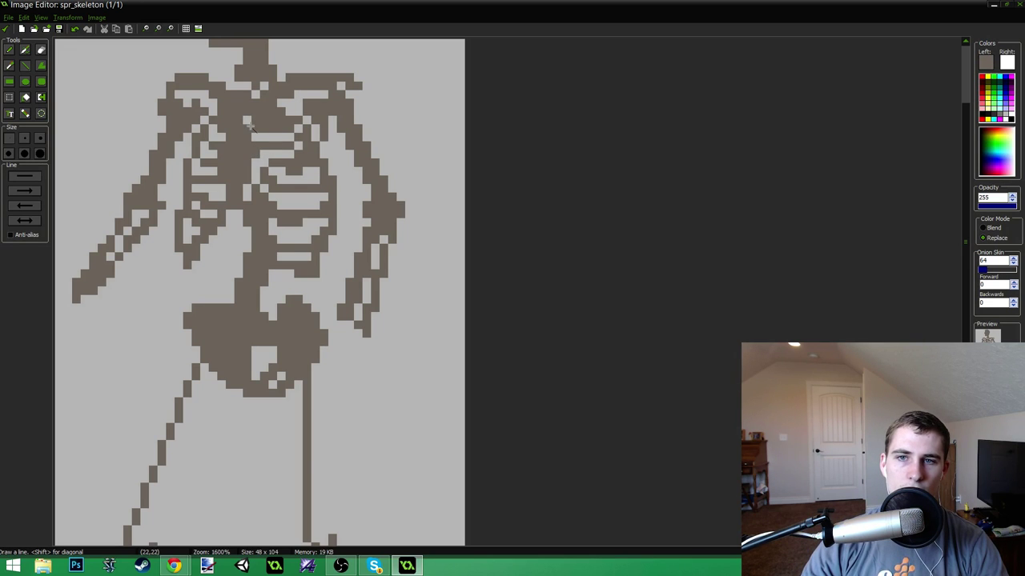
{"action": "left_click", "coordinate": [248, 117], "text": "ctrl"}
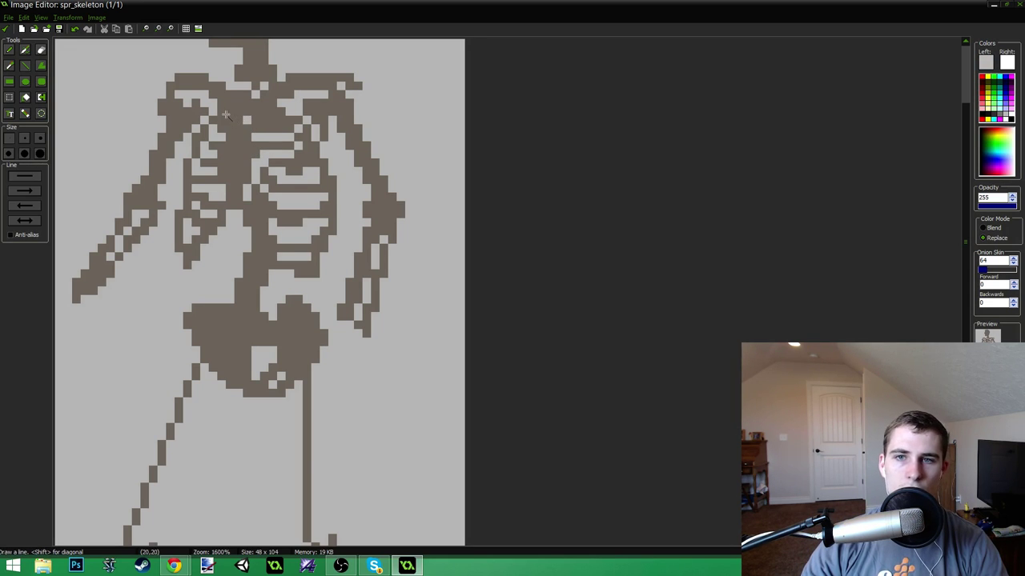
{"action": "left_click", "coordinate": [229, 120]}
{"action": "scroll", "coordinate": [227, 118], "scroll_direction": "down", "scroll_amount": 4}
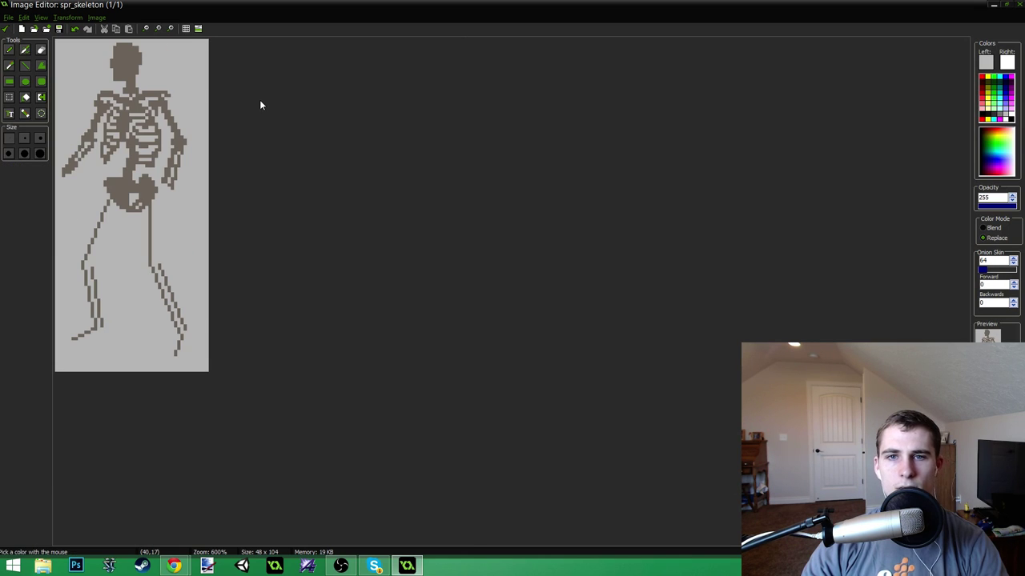
{"action": "scroll", "coordinate": [259, 100], "scroll_direction": "down", "scroll_amount": 1}
{"action": "scroll", "coordinate": [254, 120], "scroll_direction": "down", "scroll_amount": 2}
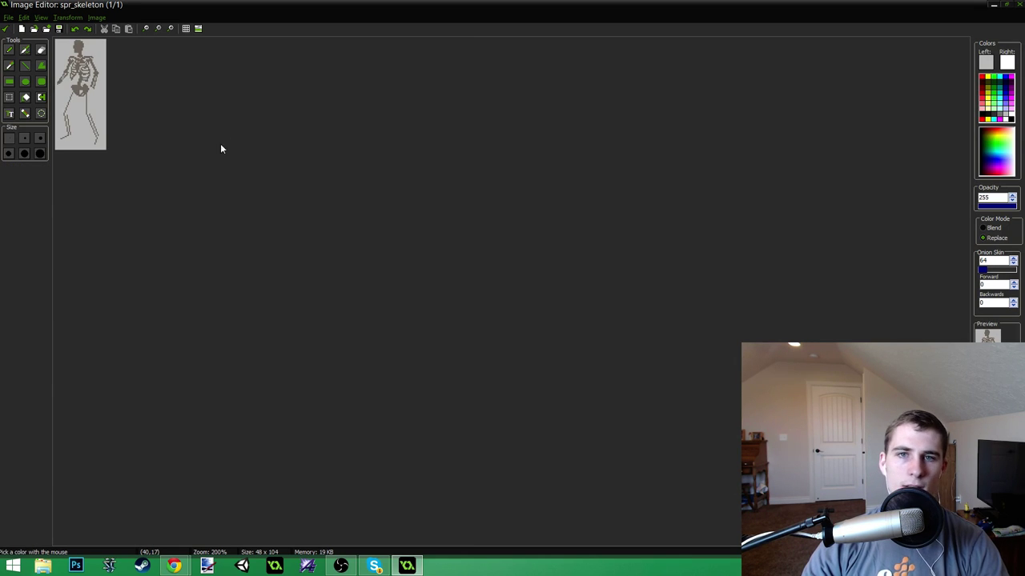
{"action": "scroll", "coordinate": [220, 168], "scroll_direction": "up", "scroll_amount": 1}
{"action": "scroll", "coordinate": [208, 207], "scroll_direction": "up", "scroll_amount": 5}
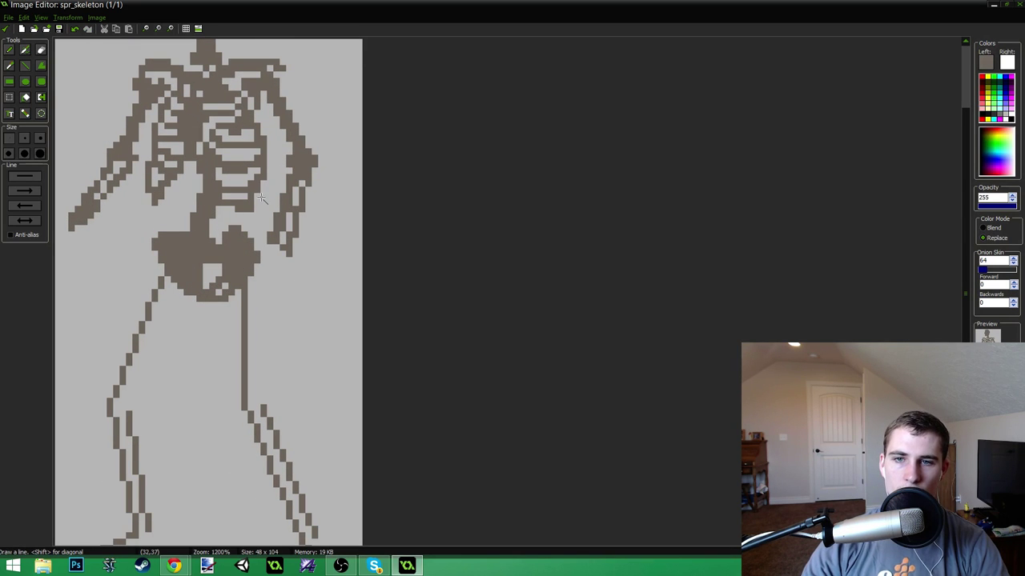
- Thicken the left thigh in brownish grey, widening it at the knee and where it joins the pelvis
{"action": "scroll", "coordinate": [196, 268], "scroll_direction": "down", "scroll_amount": 4}
{"action": "scroll", "coordinate": [204, 276], "scroll_direction": "up", "scroll_amount": 3}
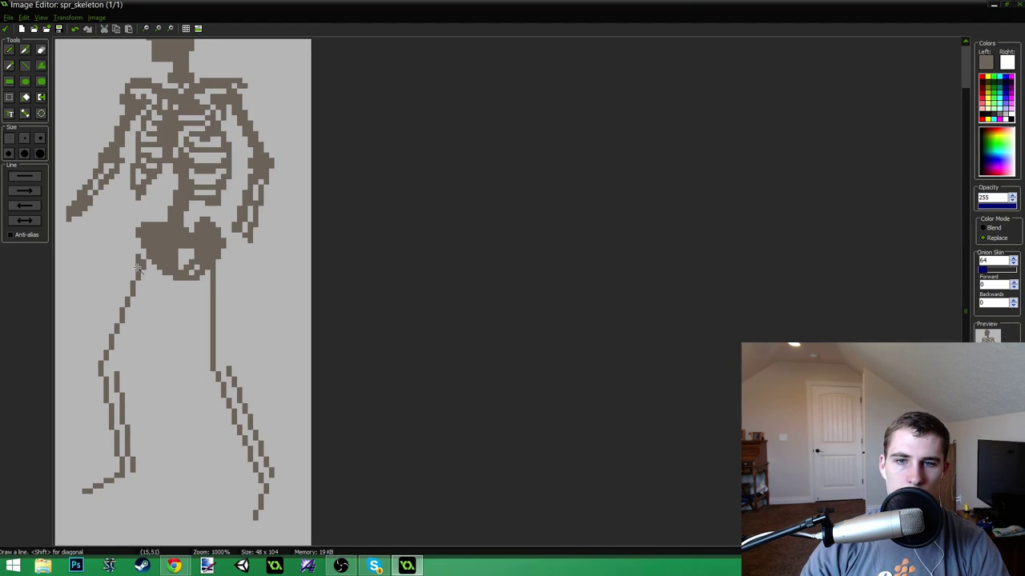
{"action": "mouse_move", "coordinate": [138, 269]}
{"action": "left_mouse_down"}
{"action": "mouse_move", "coordinate": [100, 351]}
{"action": "mouse_move", "coordinate": [111, 364]}
{"action": "mouse_move", "coordinate": [140, 272]}
{"action": "left_mouse_up"}
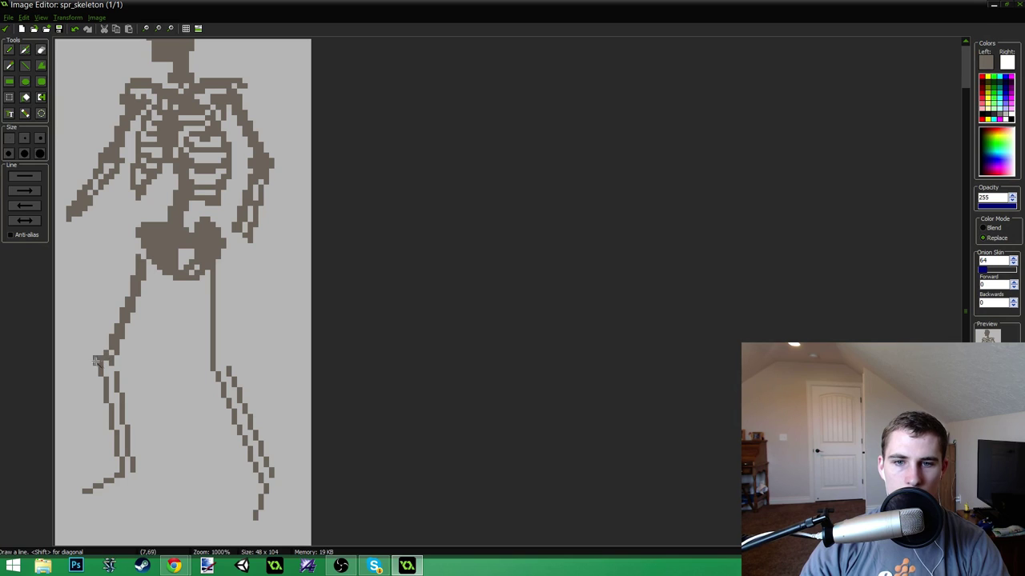
{"action": "mouse_move", "coordinate": [102, 348]}
{"action": "left_mouse_down"}
{"action": "mouse_move", "coordinate": [115, 354]}
{"action": "mouse_move", "coordinate": [144, 262]}
{"action": "left_mouse_up"}
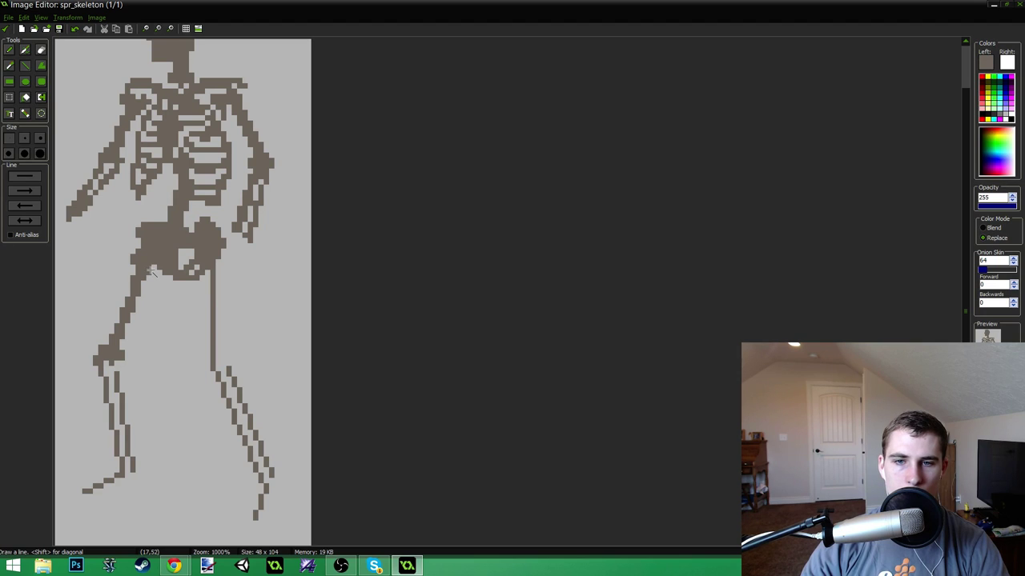
- Thicken the right thigh in brownish grey with wider ends at the hip and knee
{"action": "left_click_drag", "start_coordinate": [217, 272], "coordinate": [224, 357]}
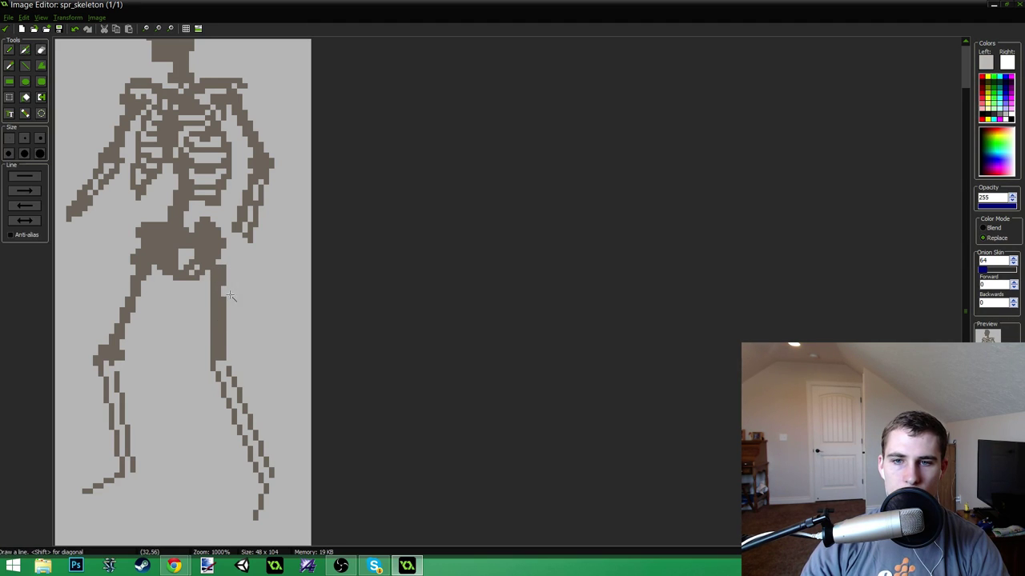
{"action": "left_click", "coordinate": [222, 339], "text": "ctrl"}
{"action": "left_click_drag", "start_coordinate": [228, 353], "coordinate": [228, 358]}
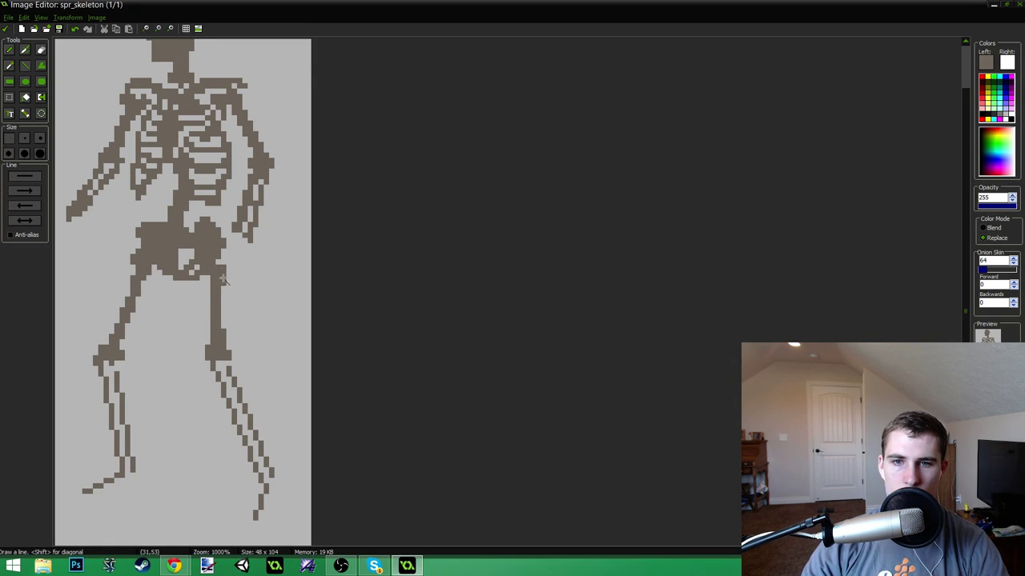
{"action": "scroll", "coordinate": [243, 273], "scroll_direction": "down", "scroll_amount": 5}
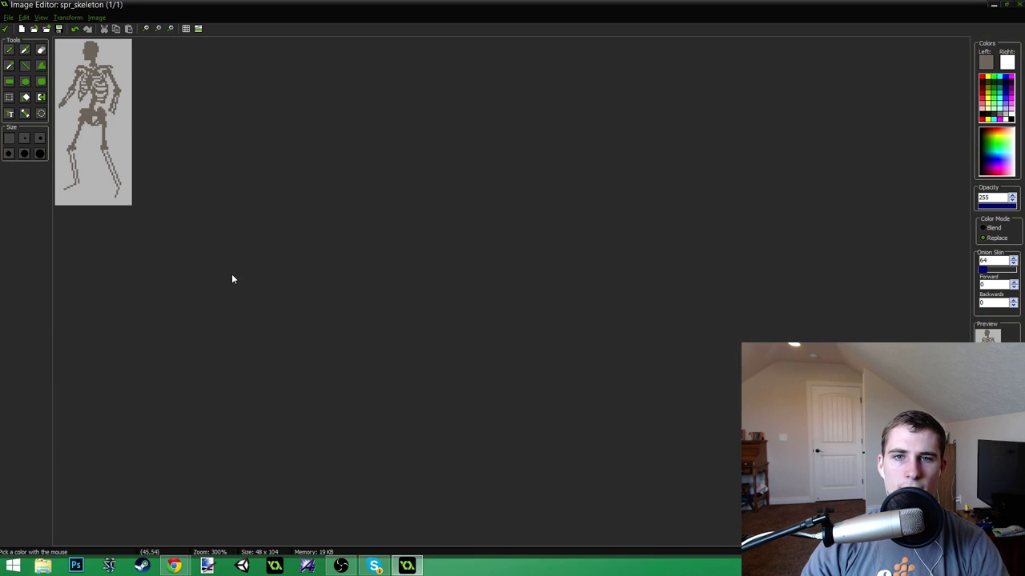
{"action": "scroll", "coordinate": [231, 275], "scroll_direction": "up", "scroll_amount": 5}
{"action": "scroll", "coordinate": [228, 278], "scroll_direction": "down", "scroll_amount": 3}
{"action": "scroll", "coordinate": [245, 299], "scroll_direction": "up", "scroll_amount": 3}
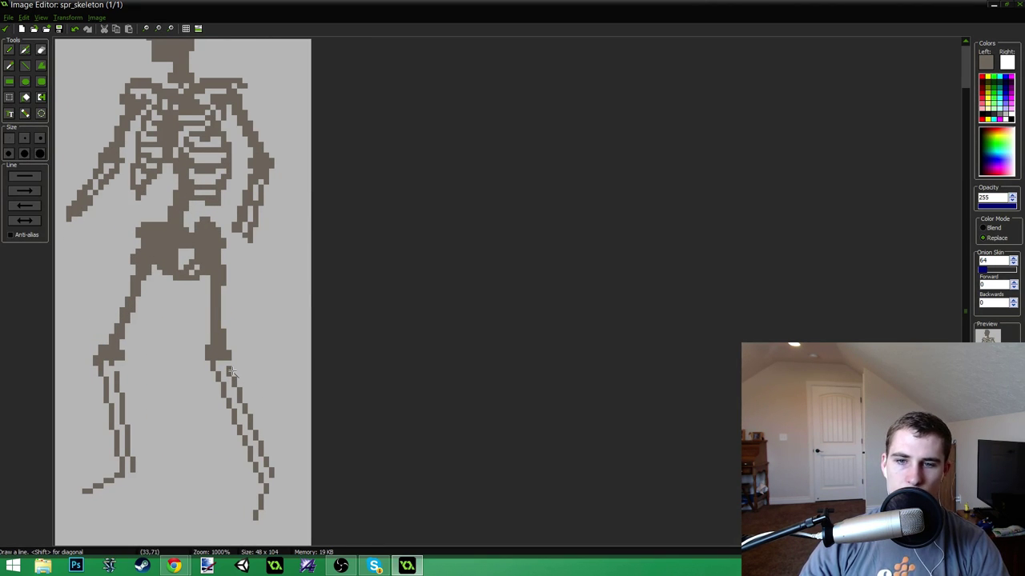
- Thicken both bones of the right lower leg in brownish grey and fill in the ankle
{"action": "left_click_drag", "start_coordinate": [230, 370], "coordinate": [270, 473]}
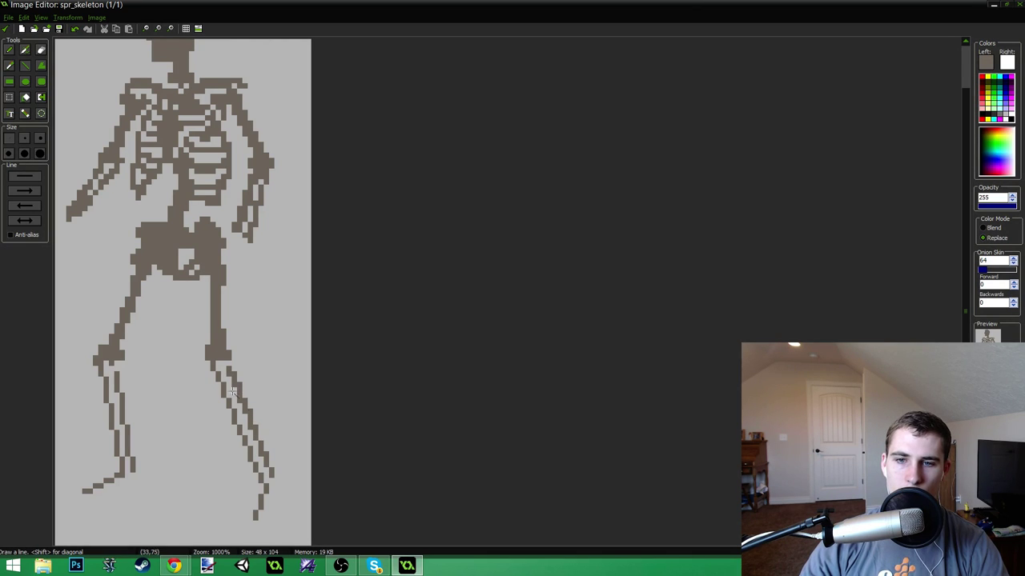
{"action": "left_click_drag", "start_coordinate": [218, 369], "coordinate": [261, 472]}
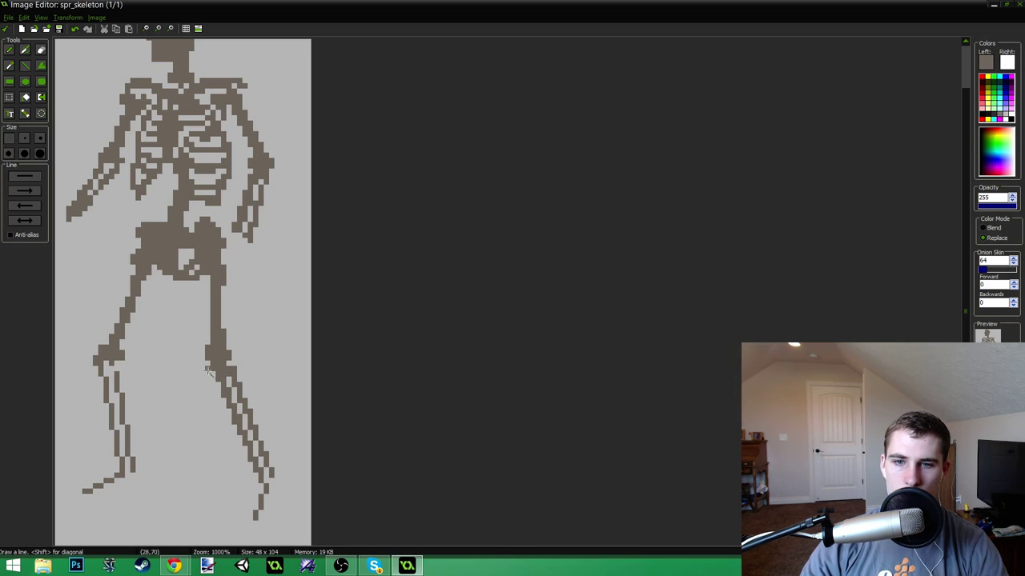
{"action": "left_click_drag", "start_coordinate": [213, 376], "coordinate": [254, 474]}
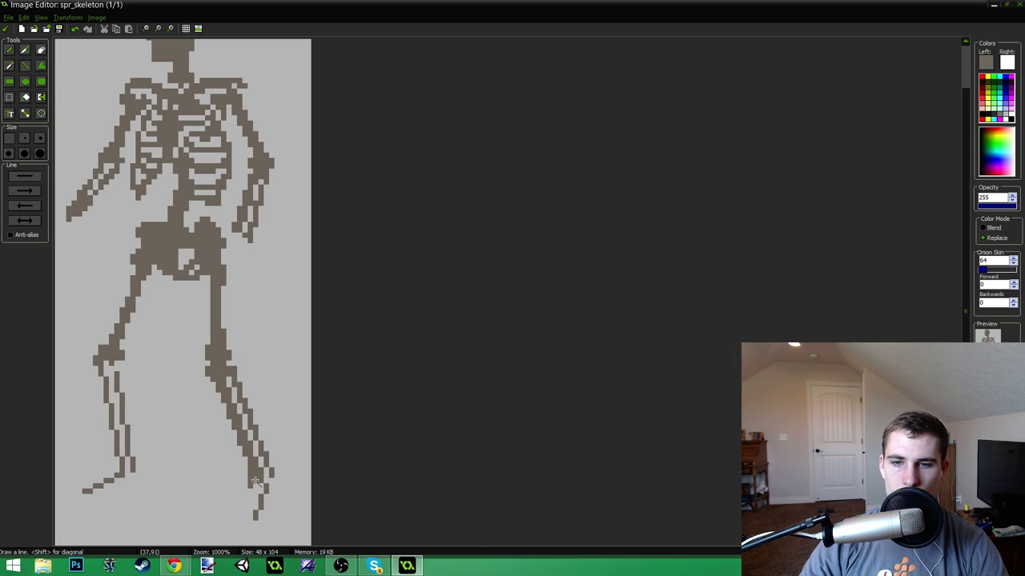
{"action": "left_click_drag", "start_coordinate": [267, 475], "coordinate": [253, 455]}
{"action": "scroll", "coordinate": [250, 339], "scroll_direction": "down", "scroll_amount": 3}
{"action": "scroll", "coordinate": [245, 362], "scroll_direction": "up", "scroll_amount": 1}
{"action": "scroll", "coordinate": [237, 357], "scroll_direction": "up", "scroll_amount": 2}
{"action": "scroll", "coordinate": [232, 358], "scroll_direction": "down", "scroll_amount": 2}
{"action": "scroll", "coordinate": [224, 362], "scroll_direction": "up", "scroll_amount": 2}
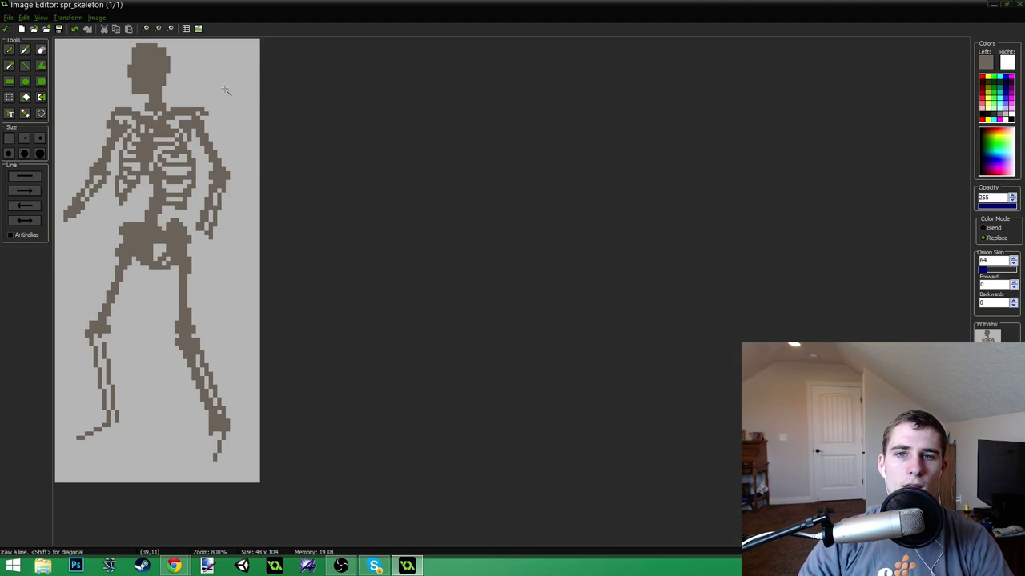
- Reshape the opening in the pelvis with light grey and brownish grey pixels
{"action": "key", "text": "ctrl"}
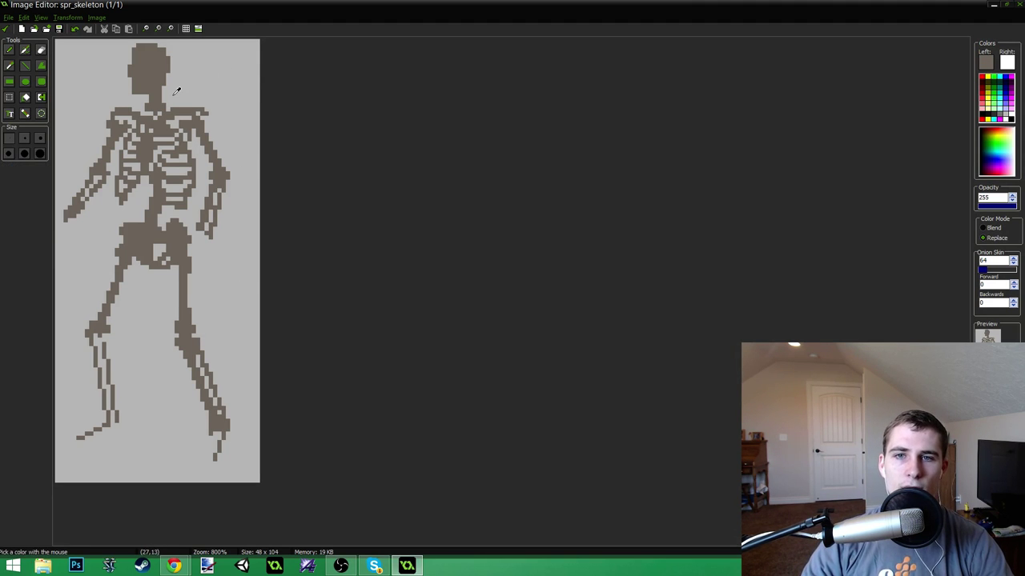
{"action": "left_click", "coordinate": [173, 95], "text": "ctrl"}
{"action": "left_click", "coordinate": [136, 232], "text": "ctrl"}
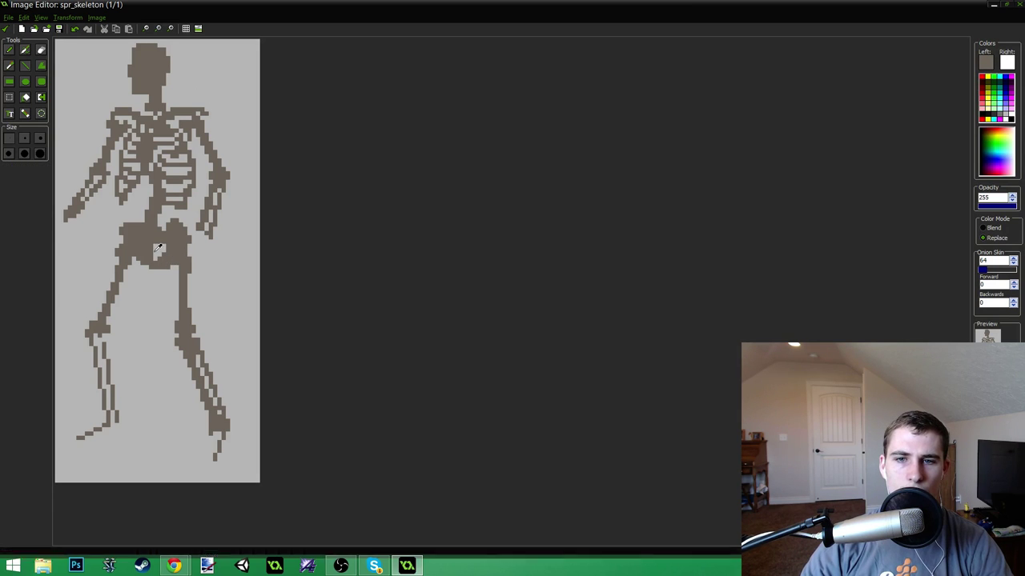
{"action": "left_click", "coordinate": [154, 253], "text": "ctrl"}
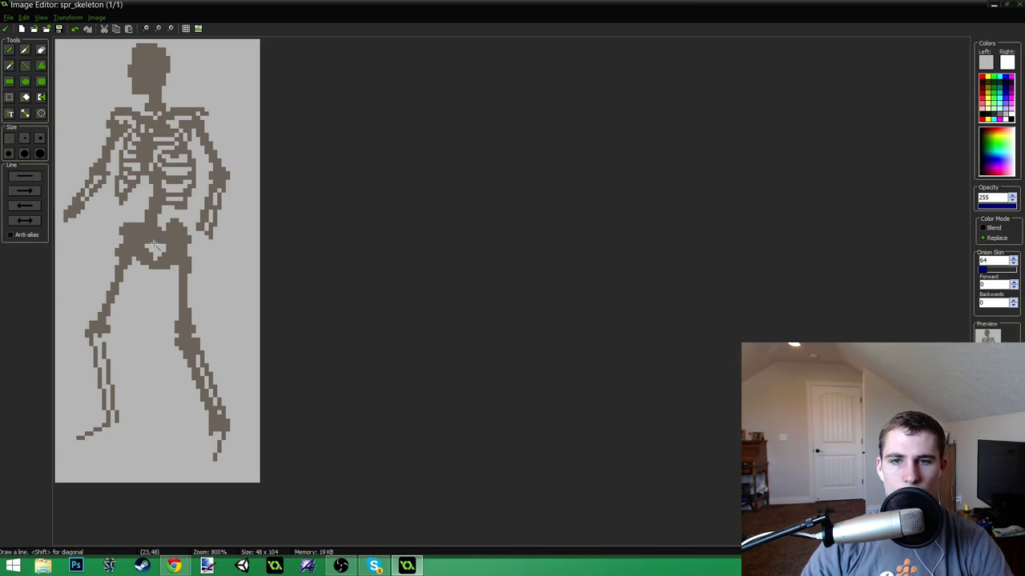
{"action": "left_click", "coordinate": [152, 241], "text": "ctrl"}
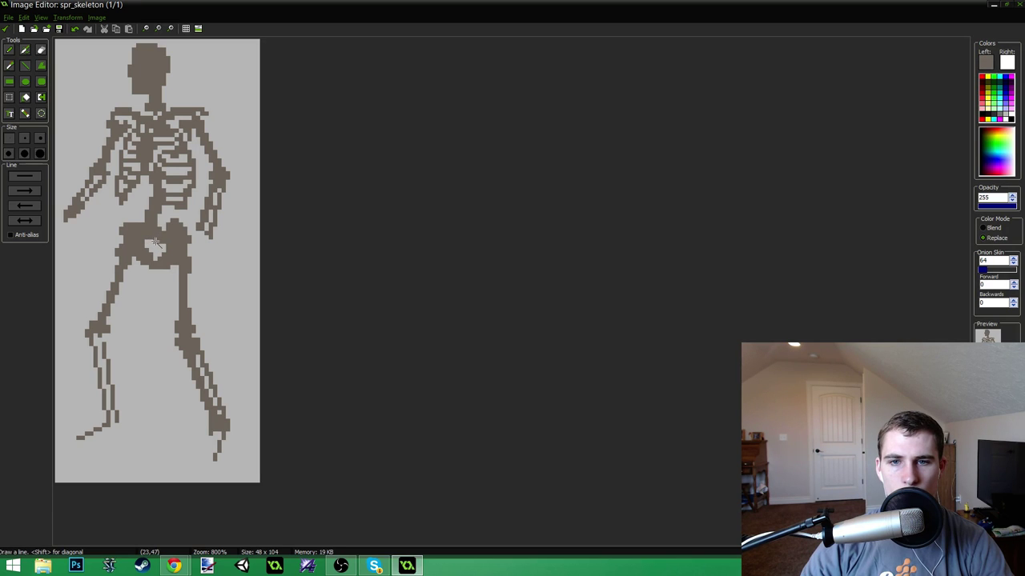
{"action": "key", "text": "ctrl"}
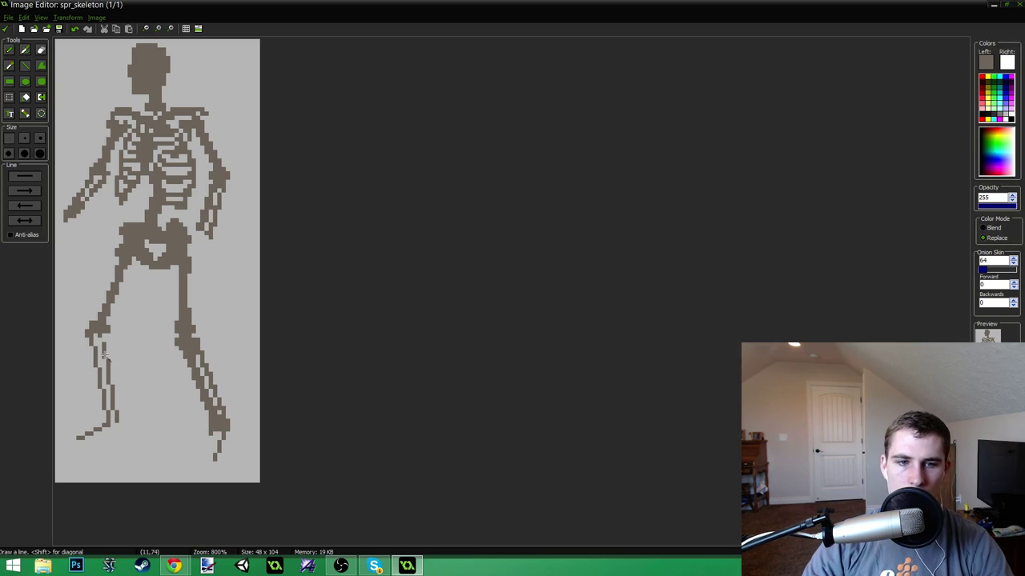
- Thicken the left lower leg in brownish grey from knee to ankle, restoring a light grey gap between its bones and rounding the knee
{"action": "left_click_drag", "start_coordinate": [94, 335], "coordinate": [112, 416]}
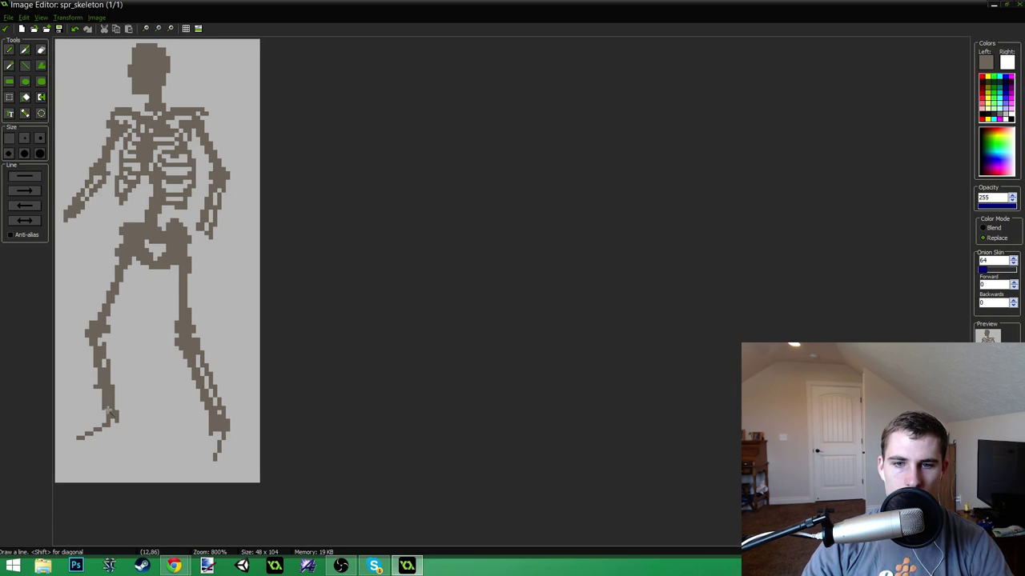
{"action": "left_click", "coordinate": [93, 391], "text": "ctrl"}
{"action": "left_click", "coordinate": [97, 386]}
{"action": "left_click", "coordinate": [97, 358], "text": "ctrl"}
{"action": "left_click_drag", "start_coordinate": [92, 351], "coordinate": [86, 342]}
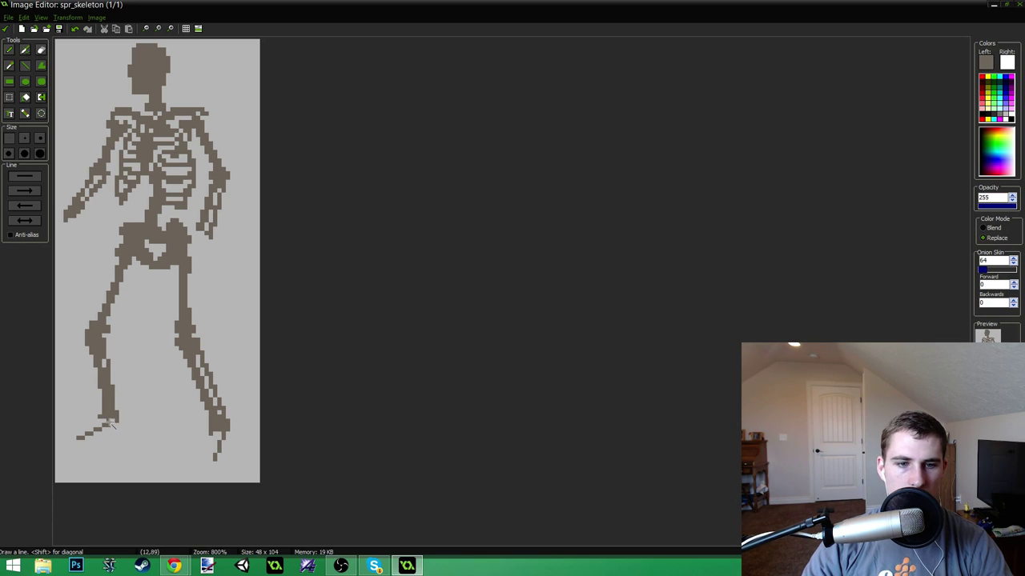
- Fill out the left foot in brownish grey and separate its toes with light grey pixels
{"action": "mouse_move", "coordinate": [103, 421]}
{"action": "left_mouse_down"}
{"action": "mouse_move", "coordinate": [82, 431]}
{"action": "mouse_move", "coordinate": [110, 437]}
{"action": "mouse_move", "coordinate": [118, 424]}
{"action": "mouse_move", "coordinate": [98, 438]}
{"action": "left_mouse_up"}
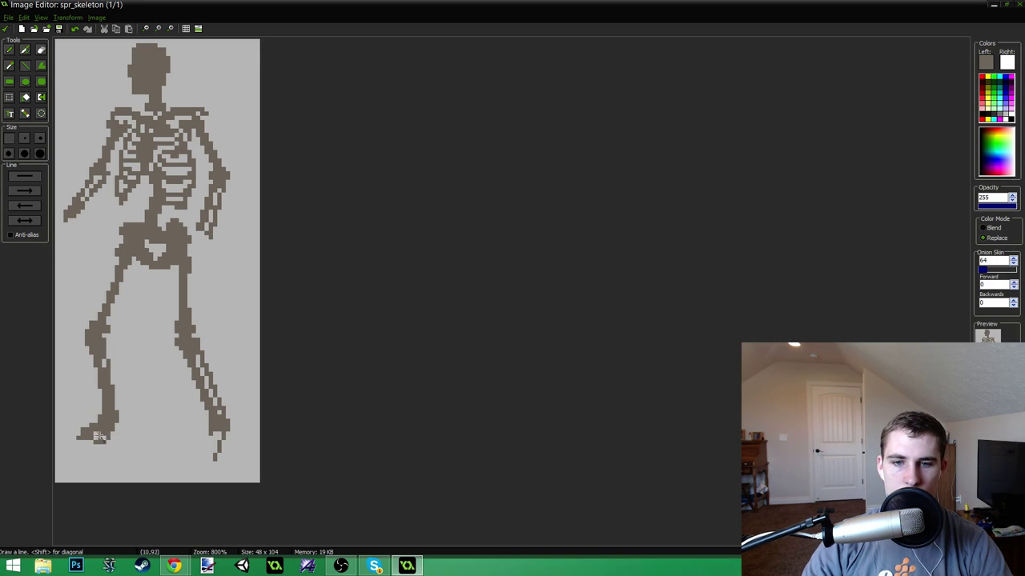
{"action": "left_click", "coordinate": [96, 435], "text": "ctrl"}
{"action": "left_click_drag", "start_coordinate": [94, 439], "coordinate": [84, 435]}
{"action": "left_click", "coordinate": [89, 436]}
{"action": "left_click", "coordinate": [84, 424], "text": "ctrl"}
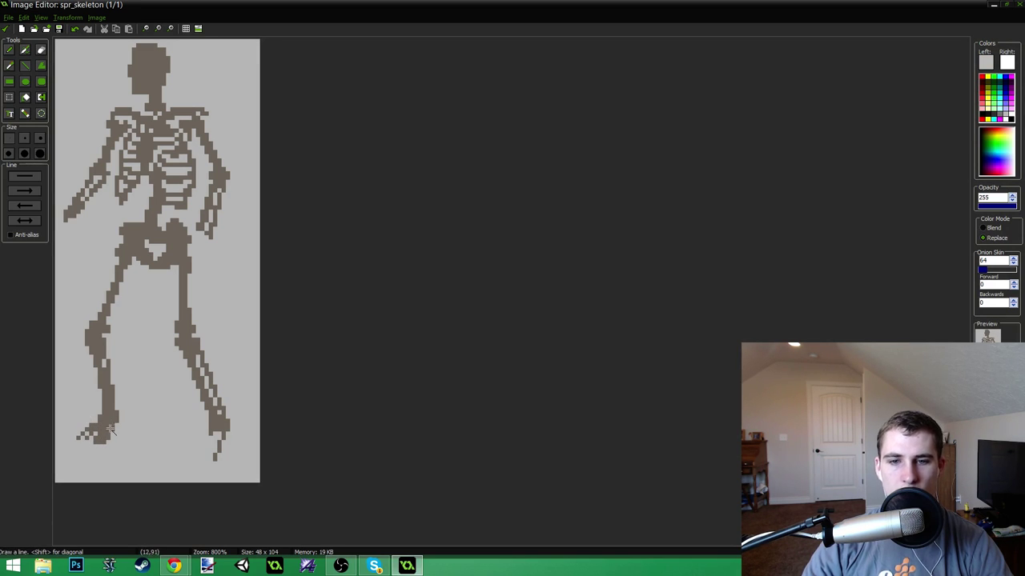
{"action": "left_click", "coordinate": [99, 434], "text": "ctrl"}
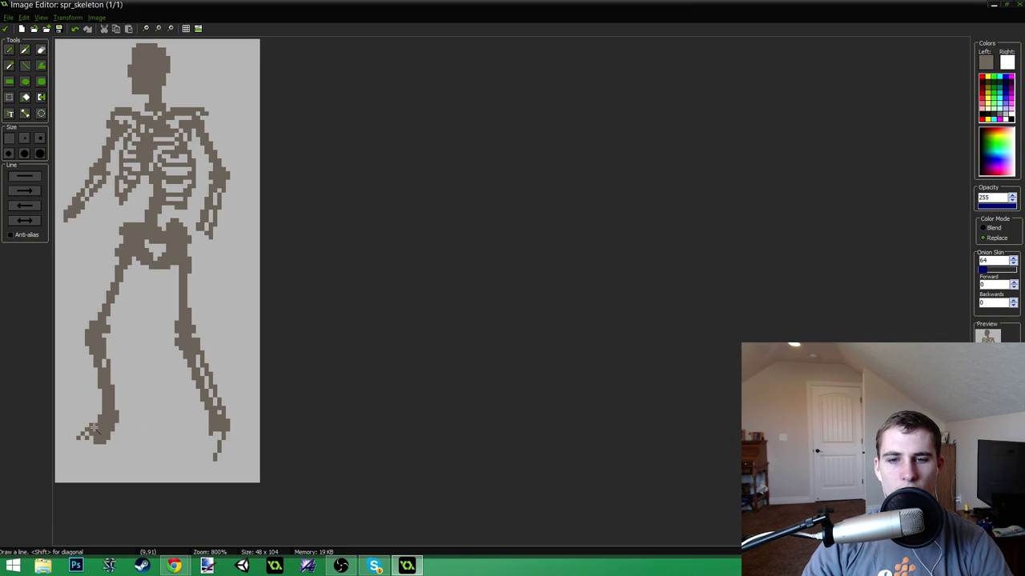
{"action": "left_click", "coordinate": [90, 434]}
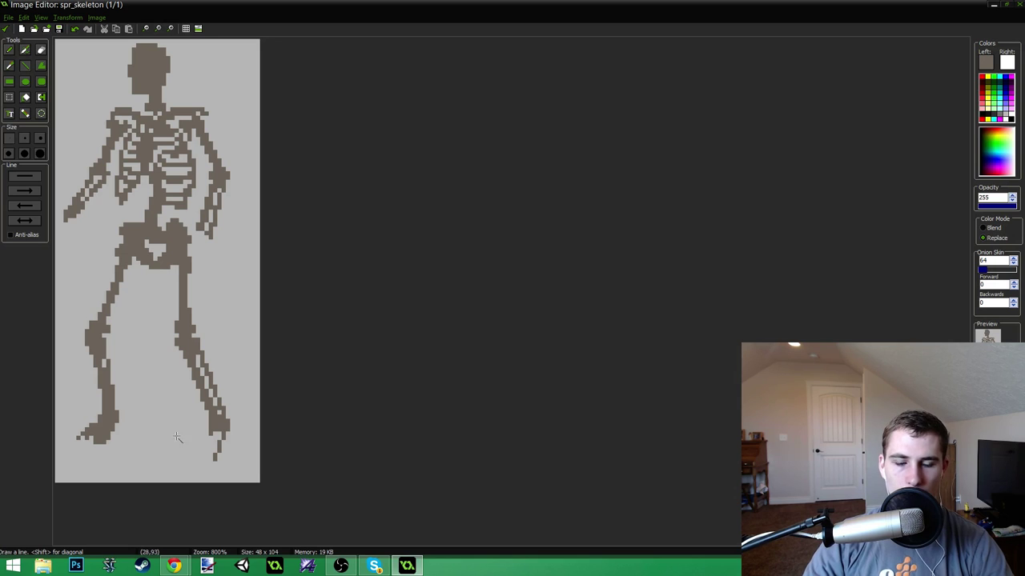
- Shape the left heel in brownish grey and carve a second light grey gap into the lower shin
{"action": "left_click", "coordinate": [148, 431], "text": "ctrl"}
{"action": "left_click_drag", "start_coordinate": [105, 439], "coordinate": [112, 431]}
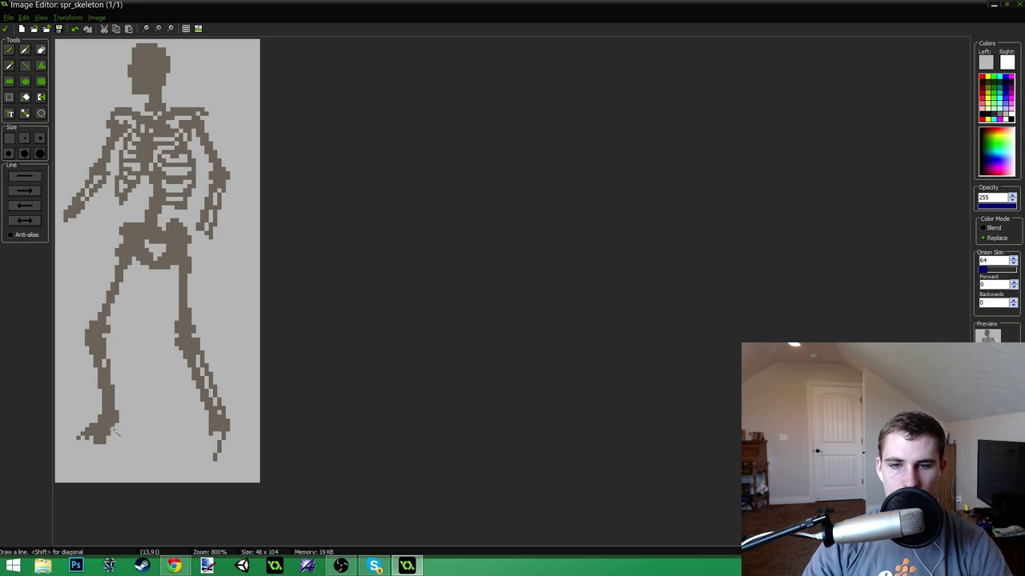
{"action": "left_click", "coordinate": [114, 427], "text": "ctrl"}
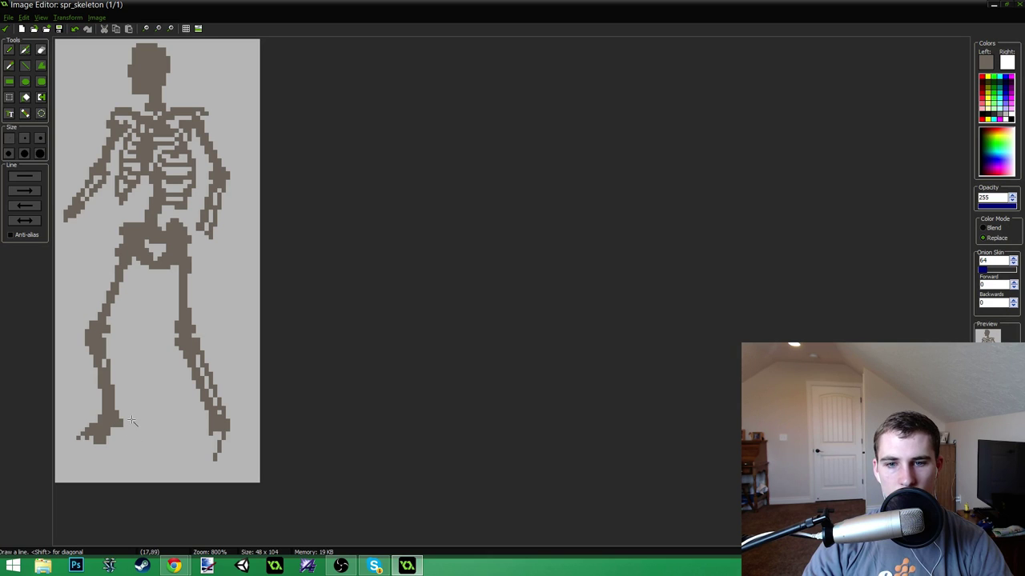
{"action": "scroll", "coordinate": [170, 424], "scroll_direction": "down", "scroll_amount": 1}
{"action": "scroll", "coordinate": [158, 423], "scroll_direction": "up", "scroll_amount": 3}
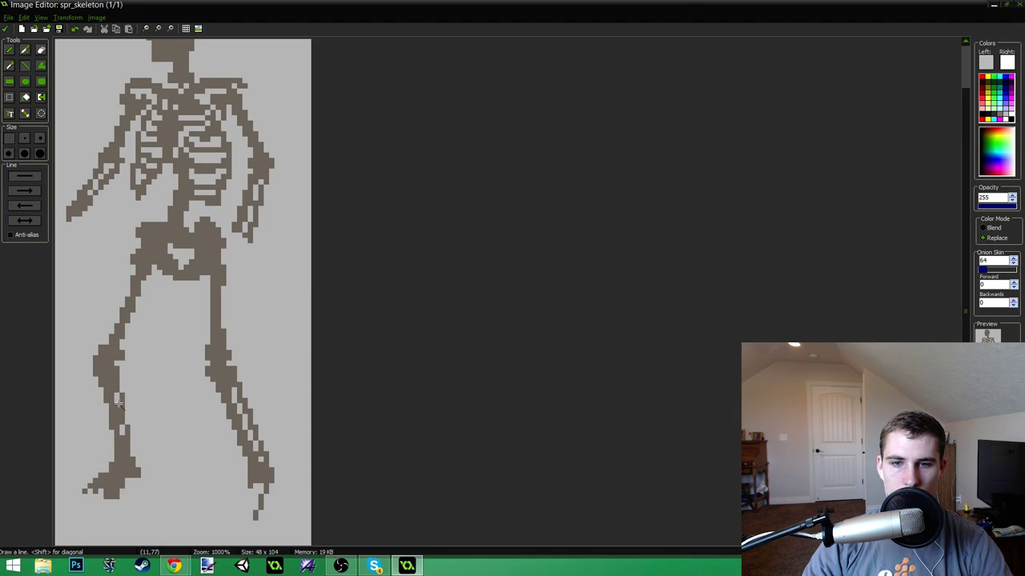
{"action": "scroll", "coordinate": [195, 375], "scroll_direction": "down", "scroll_amount": 3}
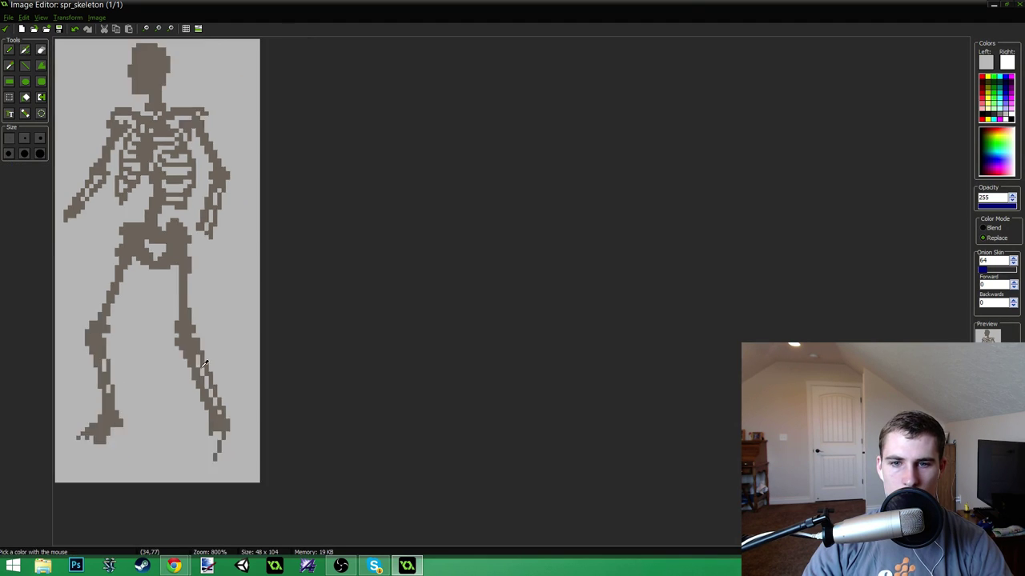
- Build up the right foot in brownish grey below the ankle and cut light grey notches between its toes
{"action": "scroll", "coordinate": [195, 375], "scroll_direction": "up", "scroll_amount": 2}
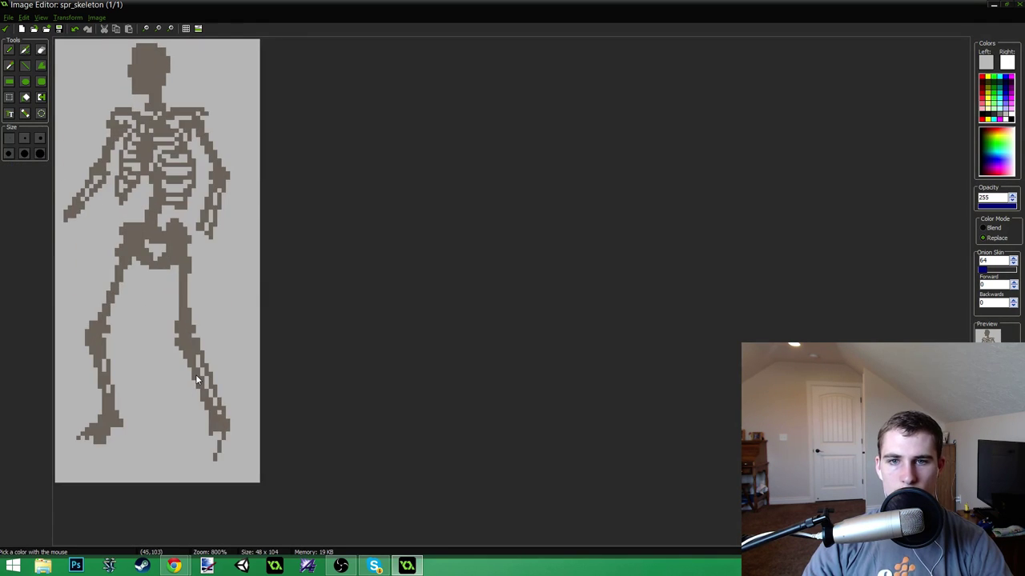
{"action": "left_click", "coordinate": [215, 424], "text": "ctrl"}
{"action": "mouse_move", "coordinate": [211, 434]}
{"action": "left_mouse_down"}
{"action": "mouse_move", "coordinate": [203, 447]}
{"action": "mouse_move", "coordinate": [229, 452]}
{"action": "mouse_move", "coordinate": [210, 454]}
{"action": "mouse_move", "coordinate": [220, 439]}
{"action": "left_mouse_up"}
{"action": "left_click", "coordinate": [231, 461], "text": "ctrl"}
{"action": "left_click", "coordinate": [215, 456]}
{"action": "left_click", "coordinate": [214, 459], "text": "ctrl"}
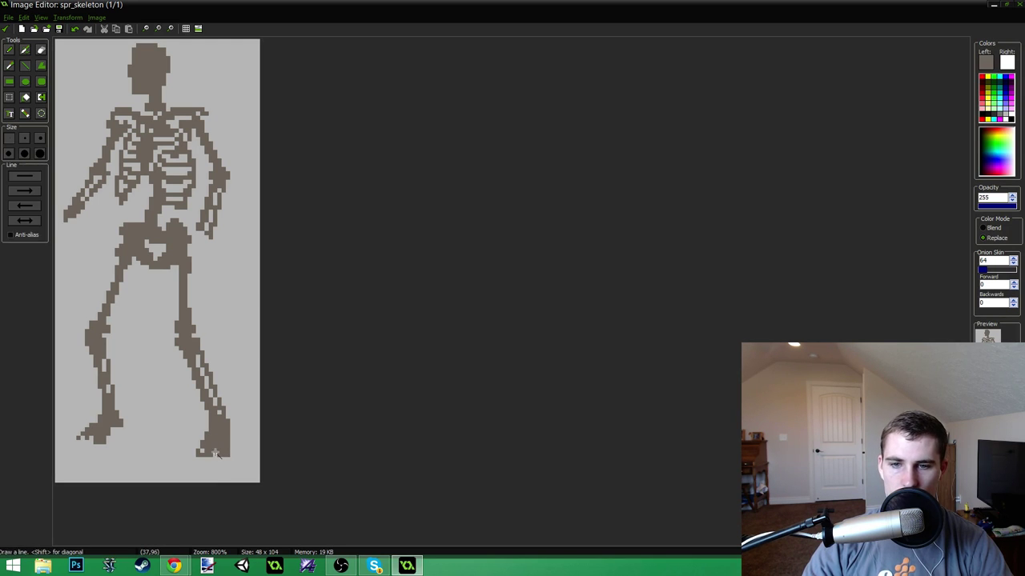
{"action": "left_click", "coordinate": [208, 455], "text": "ctrl"}
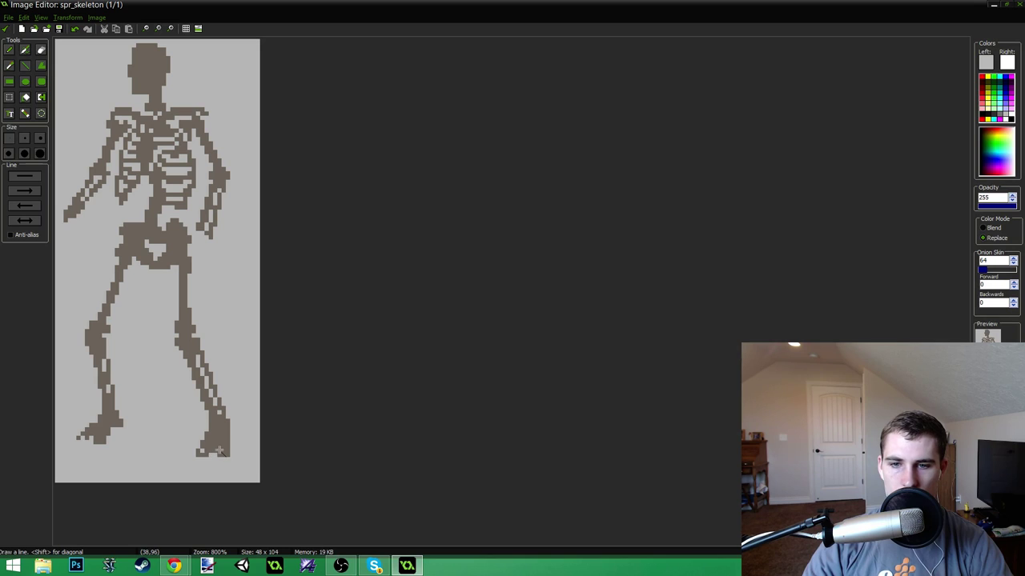
{"action": "left_click", "coordinate": [221, 437], "text": "ctrl"}
{"action": "left_click", "coordinate": [201, 451]}
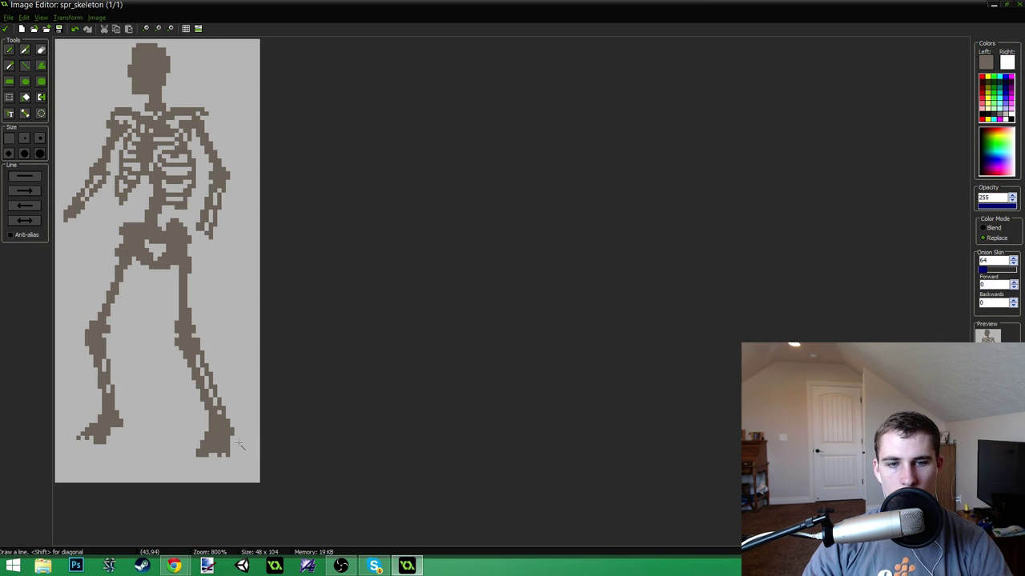
- Shift the whole skeleton slightly down and right on the canvas, then fill the exposed transparent edges with light grey
{"action": "scroll", "coordinate": [253, 389], "scroll_direction": "down", "scroll_amount": 3}
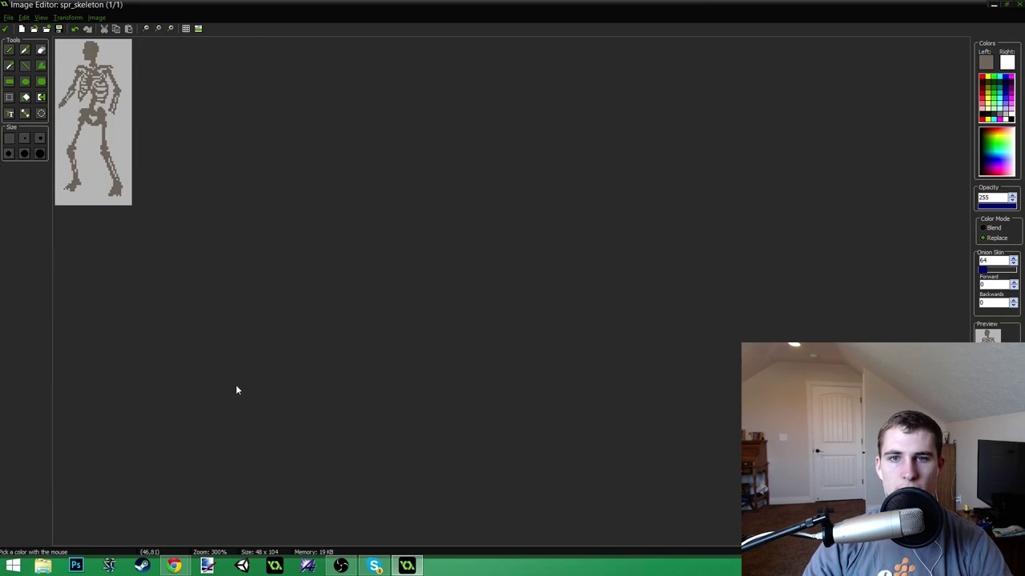
{"action": "scroll", "coordinate": [236, 390], "scroll_direction": "down", "scroll_amount": 1}
{"action": "scroll", "coordinate": [236, 390], "scroll_direction": "up", "scroll_amount": 3}
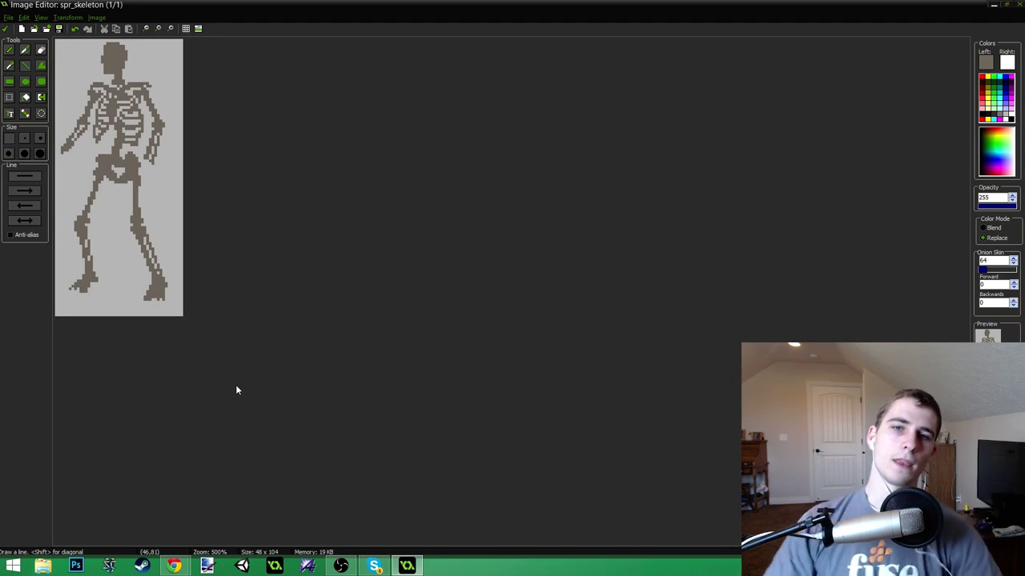
{"action": "scroll", "coordinate": [238, 161], "scroll_direction": "up", "scroll_amount": 1}
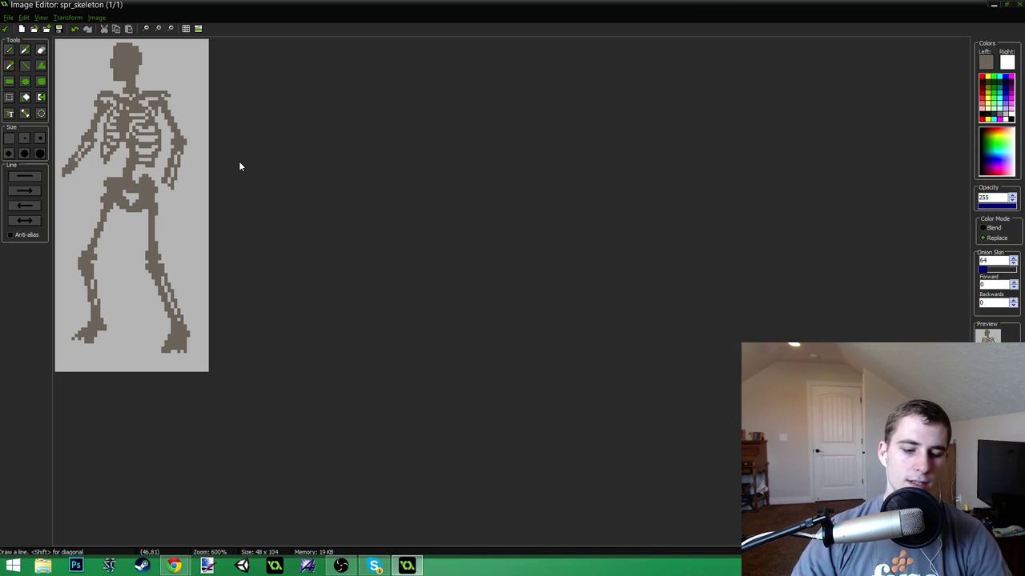
{"action": "left_click_drag", "start_coordinate": [58, 42], "coordinate": [207, 368]}
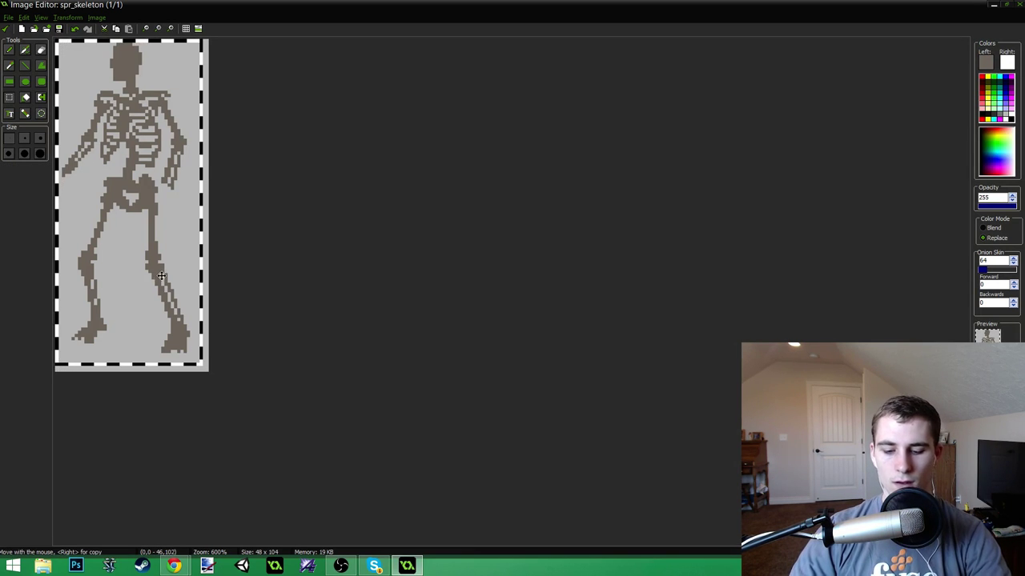
{"action": "left_click_drag", "start_coordinate": [146, 183], "coordinate": [148, 188]}
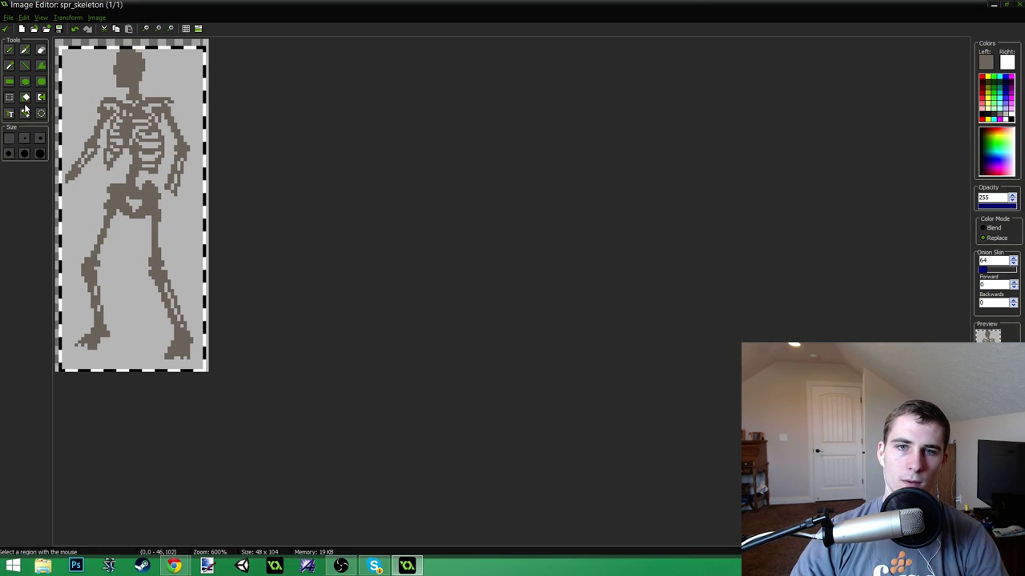
{"action": "left_click", "coordinate": [25, 97]}
{"action": "left_click", "coordinate": [77, 42]}
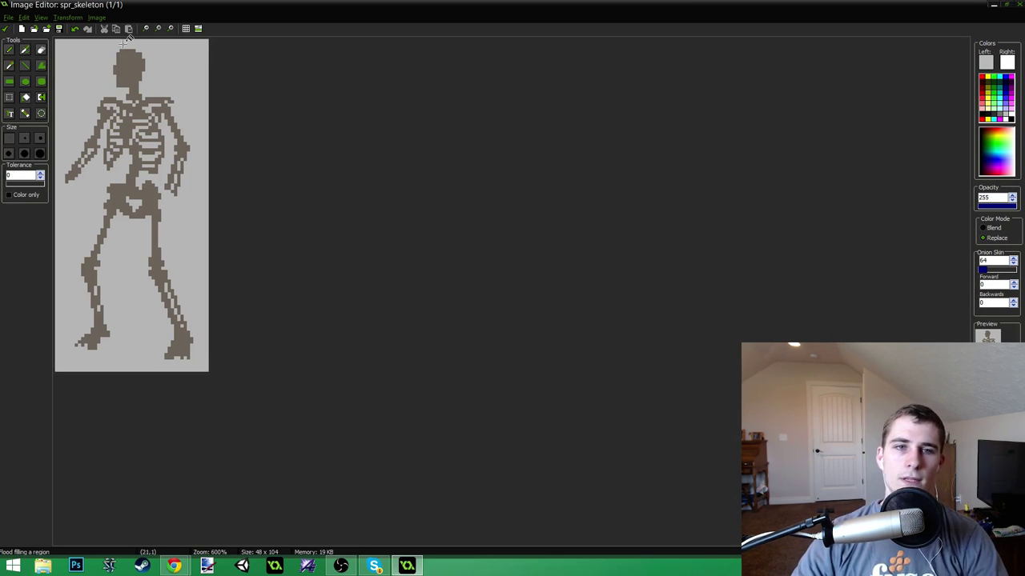
- Widen the canvas to 56 pixels with the skeleton centred and fill the transparent strips on both sides with light grey
{"action": "scroll", "coordinate": [155, 69], "scroll_direction": "up", "scroll_amount": 4}
{"action": "scroll", "coordinate": [265, 88], "scroll_direction": "down", "scroll_amount": 4}
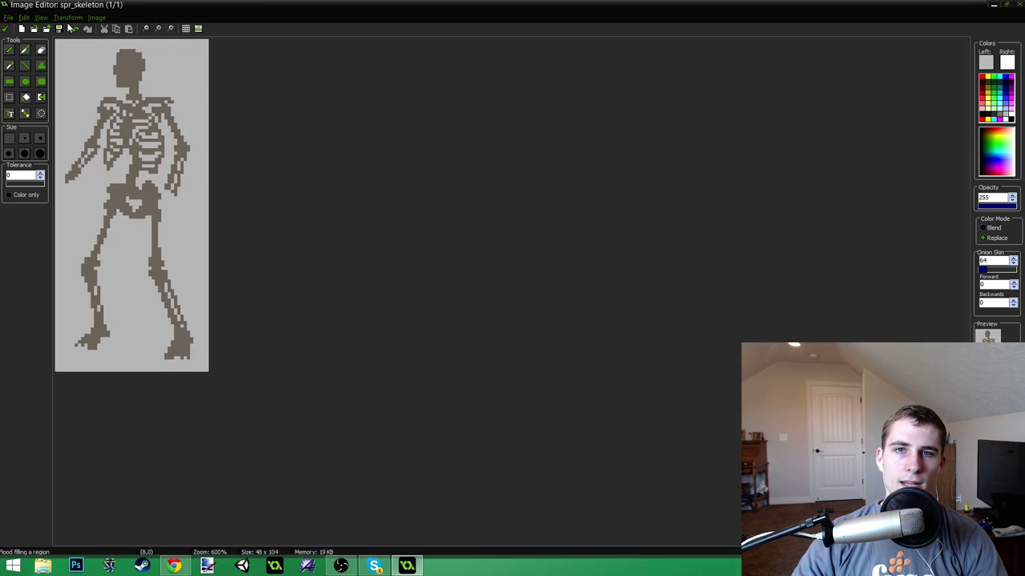
{"action": "left_click", "coordinate": [68, 17]}
{"action": "left_click", "coordinate": [88, 91]}
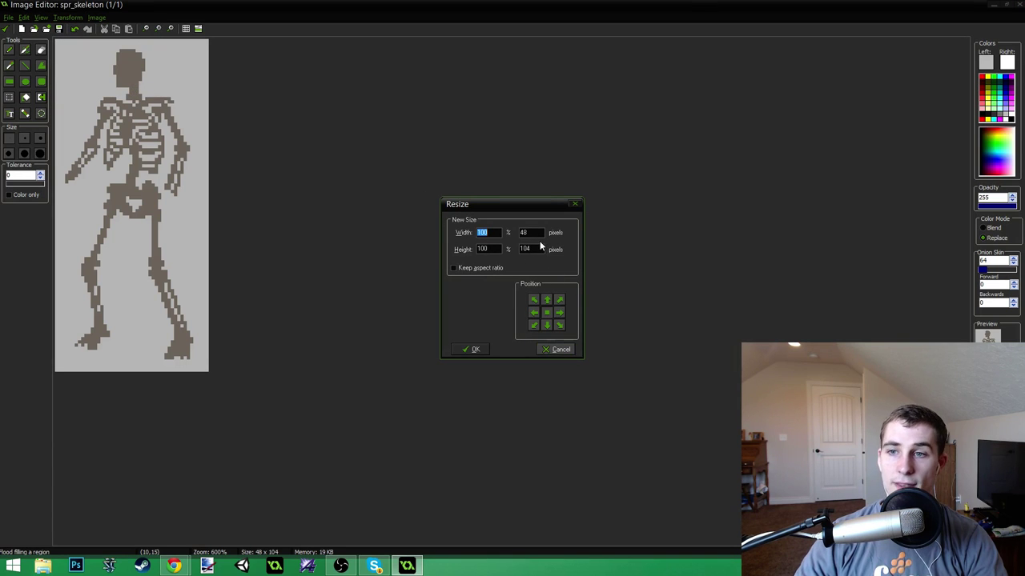
{"action": "key", "text": "Tab"}
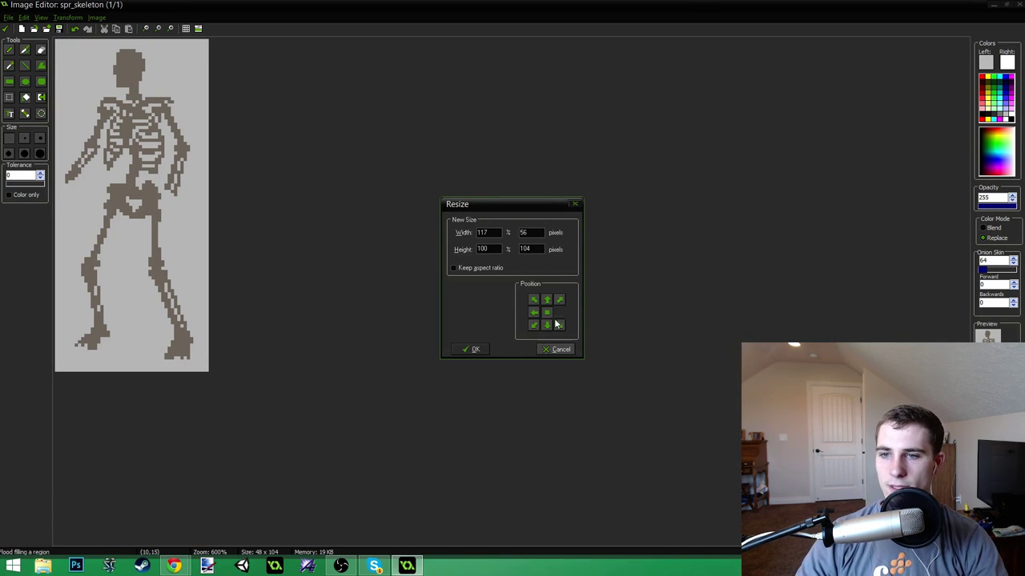
{"action": "left_click", "coordinate": [475, 349]}
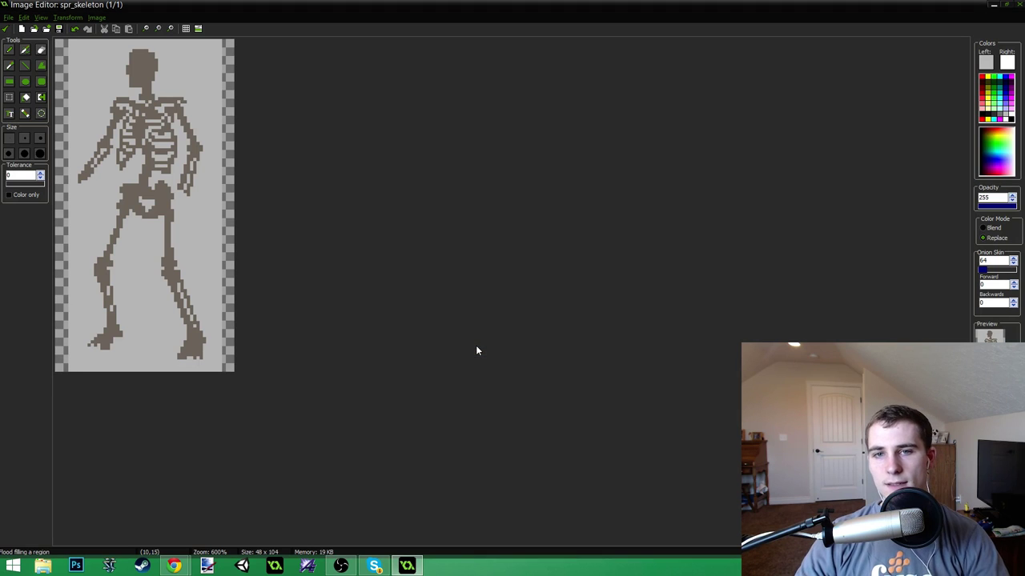
{"action": "left_click", "coordinate": [62, 185]}
{"action": "left_click", "coordinate": [229, 178]}
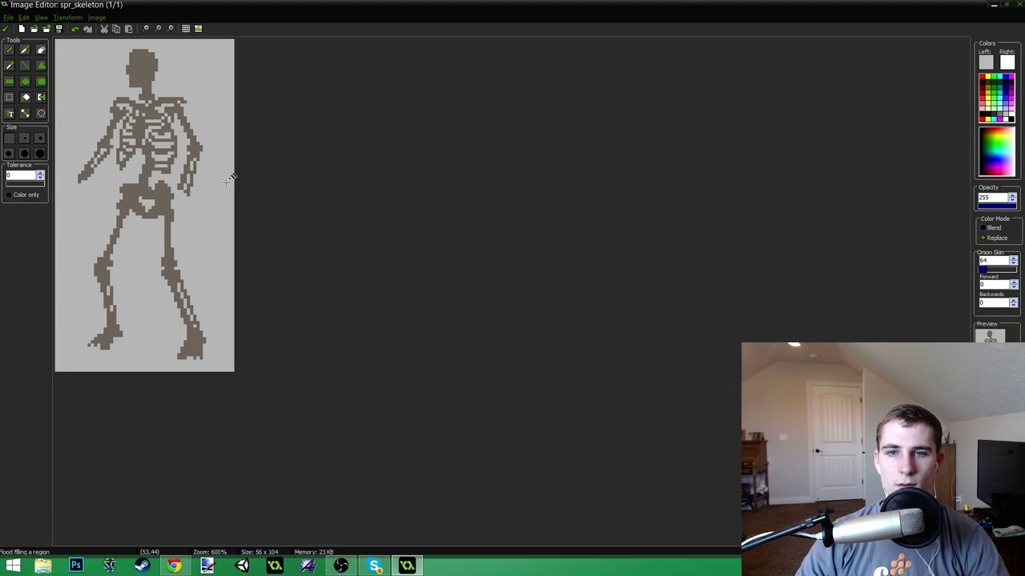
- Extend the left forearm into a hand with brownish grey fingers curving downward and a light grey gap between them
{"action": "scroll", "coordinate": [138, 172], "scroll_direction": "up", "scroll_amount": 4}
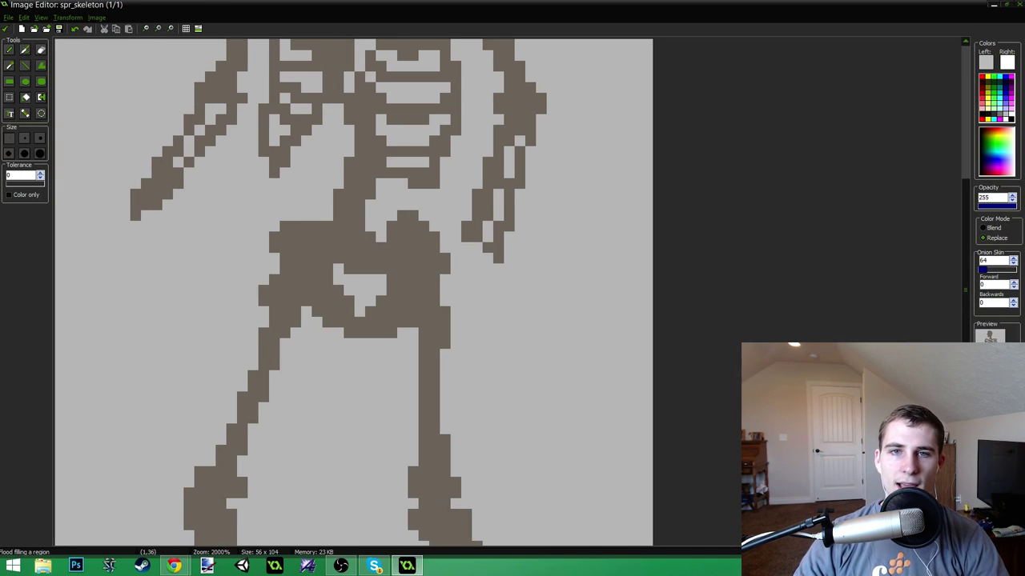
{"action": "left_click", "coordinate": [12, 49]}
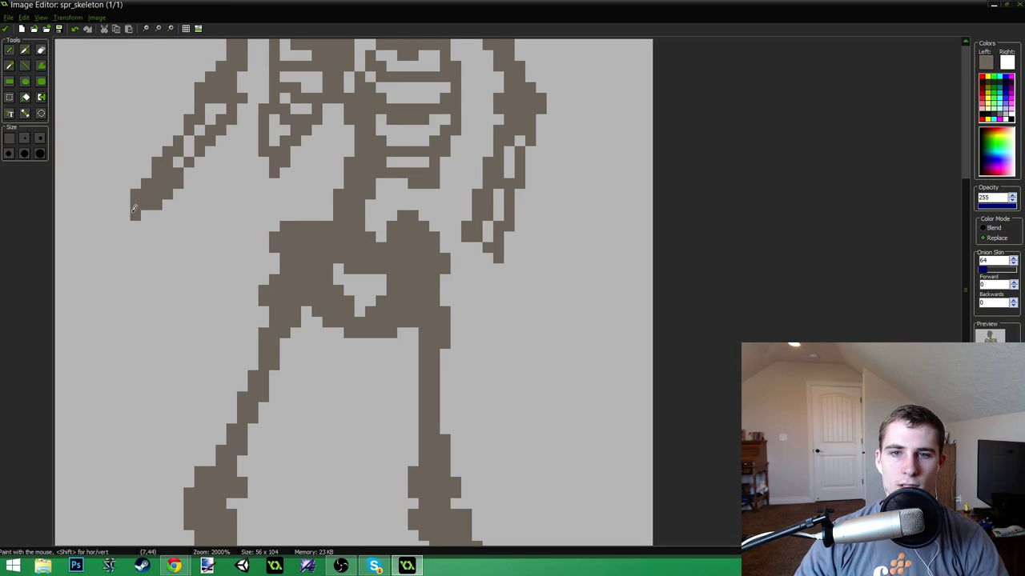
{"action": "left_click_drag", "start_coordinate": [125, 209], "coordinate": [92, 247]}
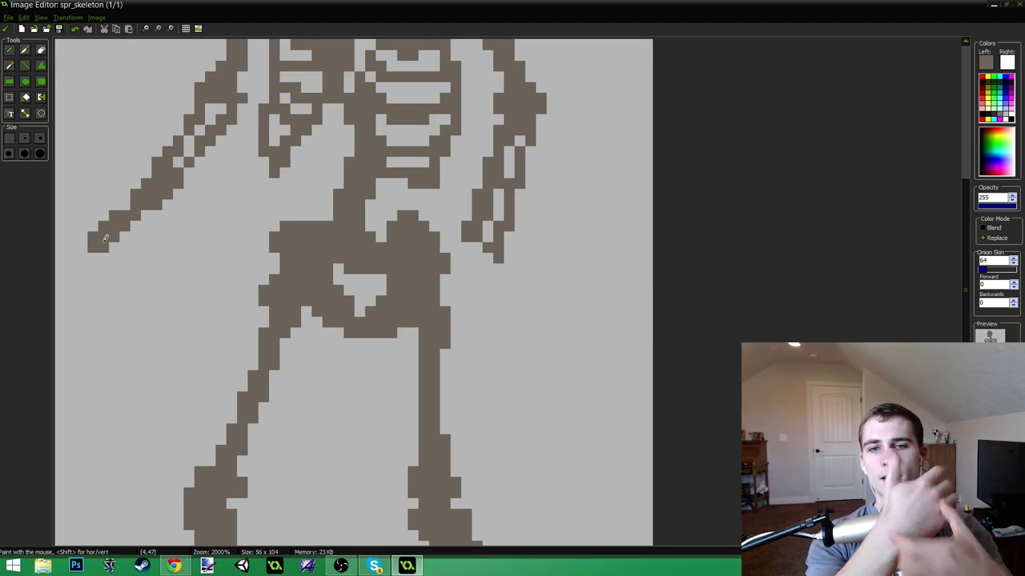
{"action": "mouse_move", "coordinate": [93, 253]}
{"action": "left_mouse_down"}
{"action": "mouse_move", "coordinate": [80, 338]}
{"action": "mouse_move", "coordinate": [102, 264]}
{"action": "mouse_move", "coordinate": [102, 301]}
{"action": "mouse_move", "coordinate": [92, 290]}
{"action": "left_mouse_up"}
{"action": "left_click_drag", "start_coordinate": [90, 329], "coordinate": [89, 321]}
{"action": "left_click", "coordinate": [89, 343], "text": "ctrl"}
{"action": "left_click", "coordinate": [84, 334]}
{"action": "left_click", "coordinate": [84, 288], "text": "ctrl"}
{"action": "left_click", "coordinate": [92, 269]}
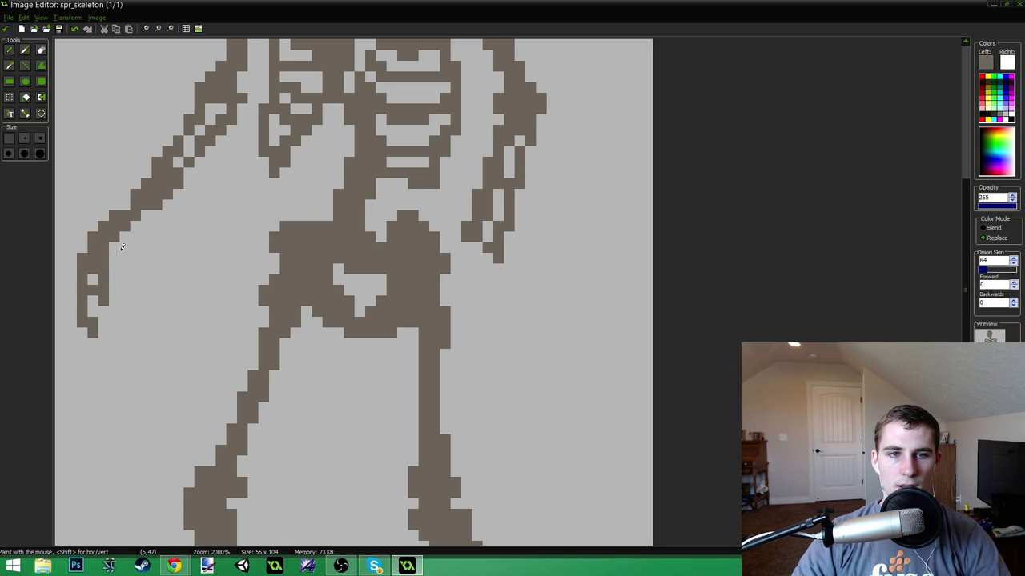
- Add a brownish grey thumb hanging from the inner side of the left wrist
{"action": "left_click", "coordinate": [125, 245]}
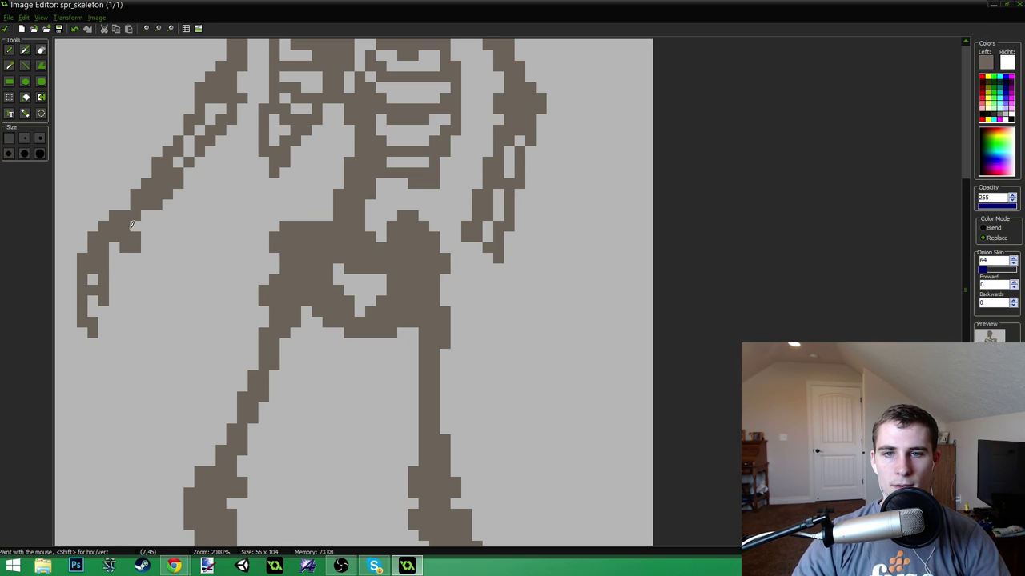
{"action": "left_click", "coordinate": [136, 255]}
{"action": "left_click_drag", "start_coordinate": [137, 256], "coordinate": [137, 276]}
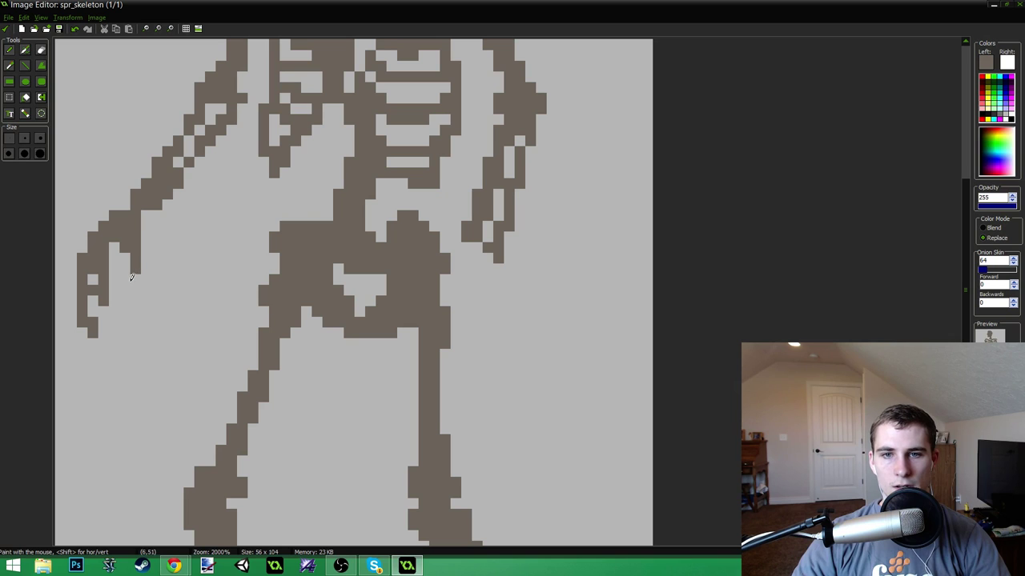
- Clear the brownish grey pixel bridging the fingers of the left hand with light grey
{"action": "scroll", "coordinate": [132, 274], "scroll_direction": "down", "scroll_amount": 5}
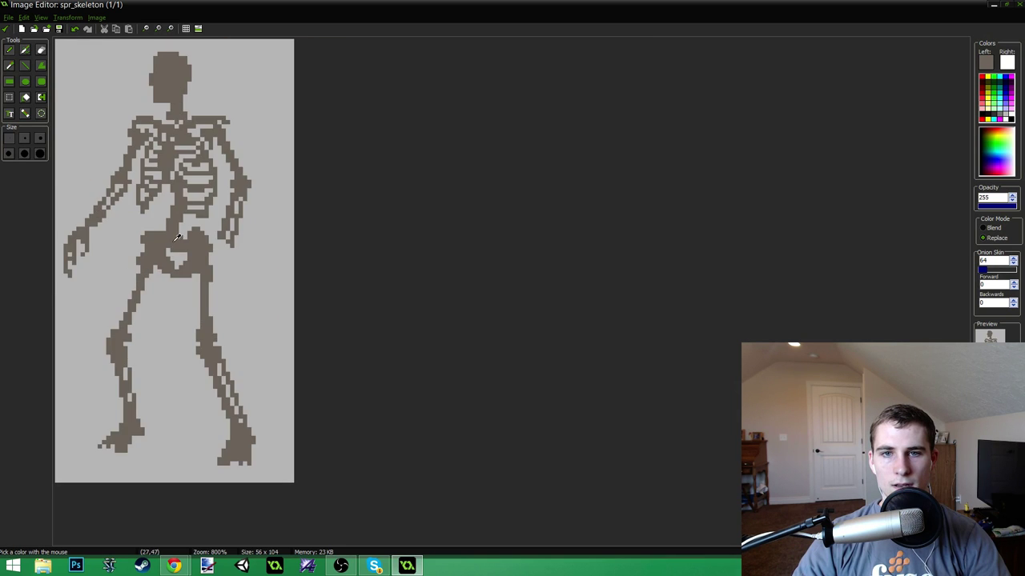
{"action": "scroll", "coordinate": [178, 237], "scroll_direction": "up", "scroll_amount": 2}
{"action": "scroll", "coordinate": [160, 257], "scroll_direction": "down", "scroll_amount": 4}
{"action": "scroll", "coordinate": [158, 264], "scroll_direction": "up", "scroll_amount": 1}
{"action": "scroll", "coordinate": [158, 264], "scroll_direction": "up", "scroll_amount": 4}
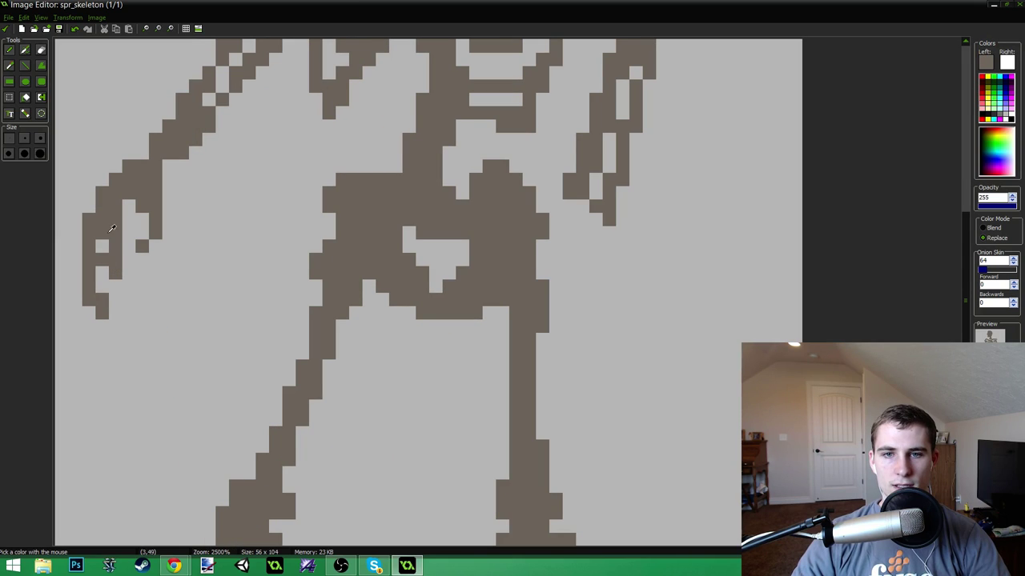
{"action": "scroll", "coordinate": [109, 229], "scroll_direction": "down", "scroll_amount": 3}
{"action": "scroll", "coordinate": [175, 253], "scroll_direction": "down", "scroll_amount": 2}
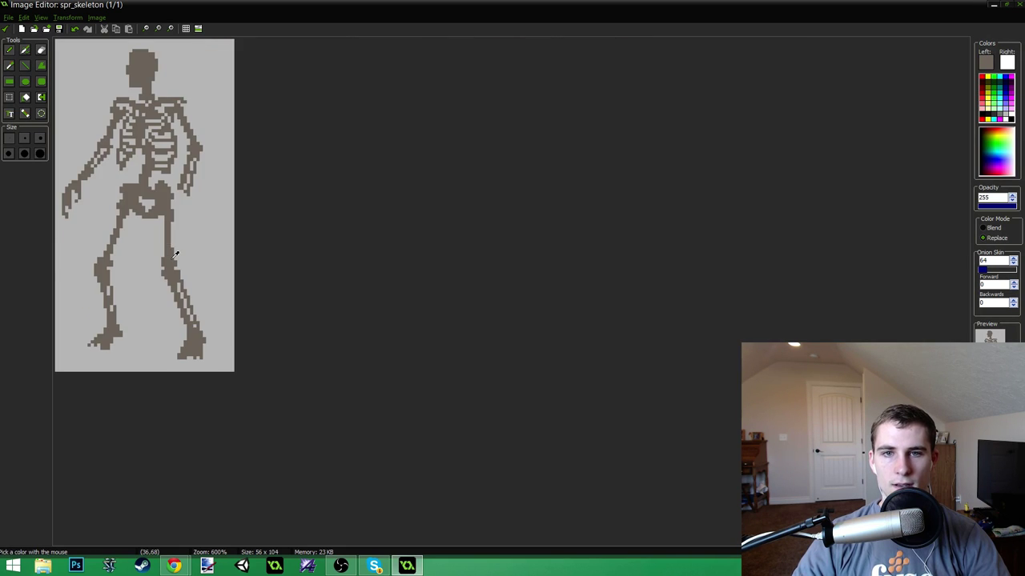
{"action": "scroll", "coordinate": [90, 210], "scroll_direction": "up", "scroll_amount": 4}
{"action": "left_click", "coordinate": [92, 296], "text": "ctrl"}
{"action": "left_click", "coordinate": [93, 280]}
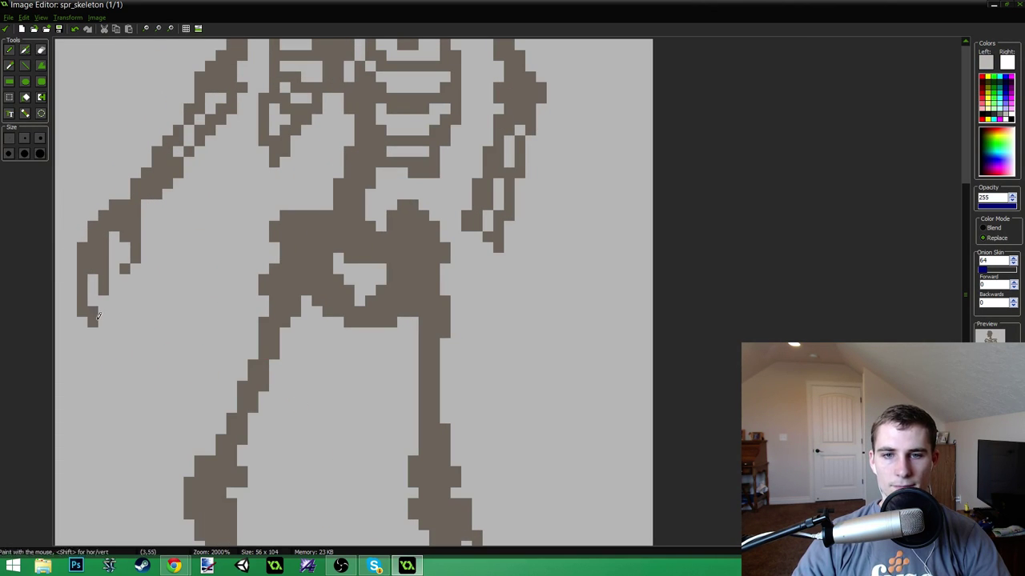
- Refine the left hand's fingertips, trimming the outer finger with light grey so that it ends in a one-pixel curled tip
{"action": "left_click", "coordinate": [96, 319]}
{"action": "left_click", "coordinate": [84, 313]}
{"action": "left_click", "coordinate": [93, 310], "text": "ctrl"}
{"action": "left_click", "coordinate": [94, 301]}
{"action": "left_click", "coordinate": [111, 308], "text": "ctrl"}
{"action": "left_click", "coordinate": [93, 299]}
{"action": "left_click", "coordinate": [91, 309], "text": "ctrl"}
{"action": "scroll", "coordinate": [128, 265], "scroll_direction": "down", "scroll_amount": 4}
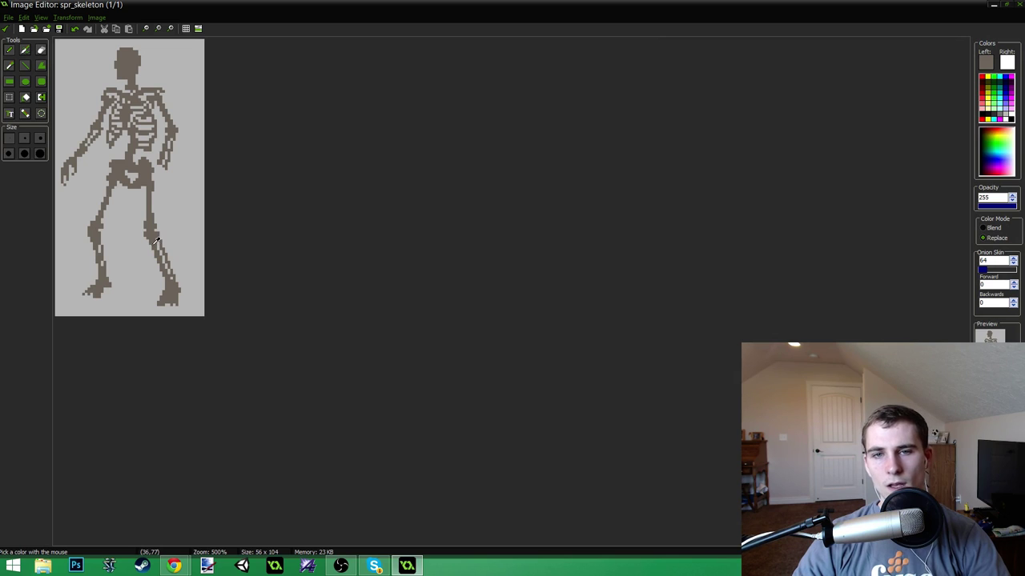
- Extend the right forearm into a brownish grey wrist and palm beside the hip, keeping a small light grey gap at the wrist
{"action": "scroll", "coordinate": [160, 243], "scroll_direction": "up", "scroll_amount": 4}
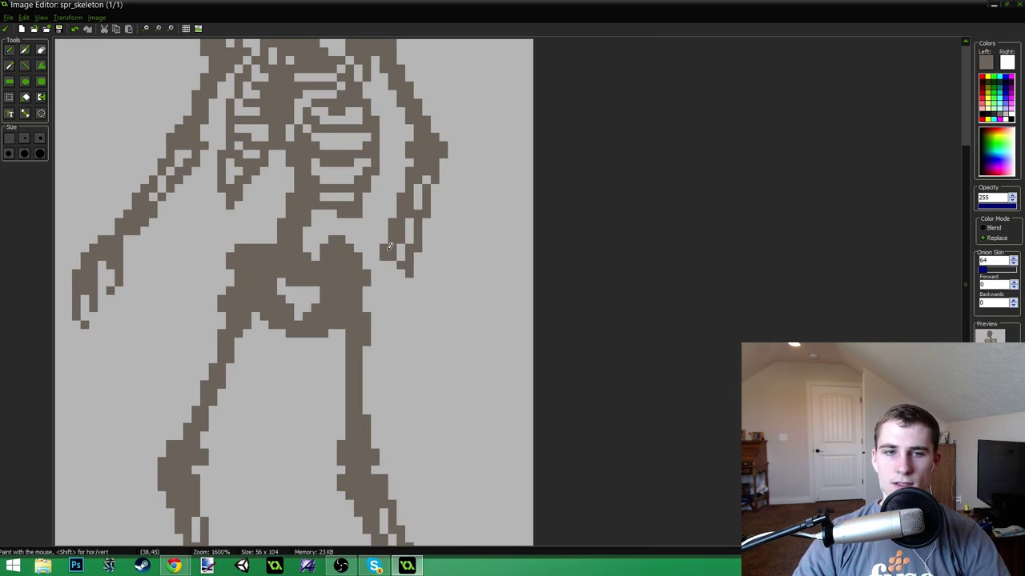
{"action": "mouse_move", "coordinate": [378, 265]}
{"action": "left_mouse_down"}
{"action": "mouse_move", "coordinate": [348, 284]}
{"action": "mouse_move", "coordinate": [370, 274]}
{"action": "mouse_move", "coordinate": [392, 276]}
{"action": "mouse_move", "coordinate": [387, 289]}
{"action": "mouse_move", "coordinate": [392, 272]}
{"action": "mouse_move", "coordinate": [387, 300]}
{"action": "mouse_move", "coordinate": [403, 279]}
{"action": "mouse_move", "coordinate": [402, 309]}
{"action": "mouse_move", "coordinate": [408, 283]}
{"action": "mouse_move", "coordinate": [401, 325]}
{"action": "mouse_move", "coordinate": [409, 282]}
{"action": "left_mouse_up"}
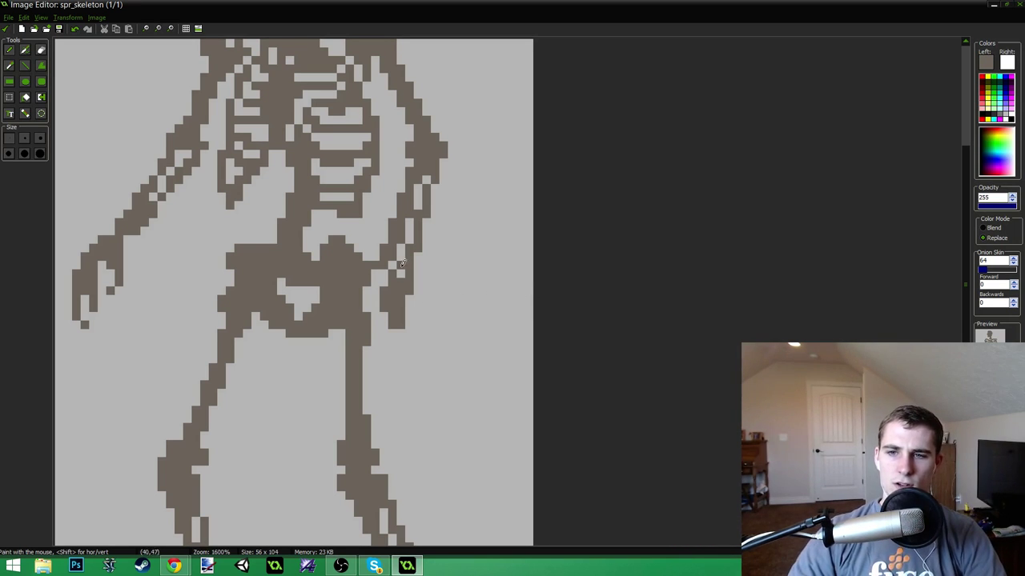
{"action": "left_click", "coordinate": [377, 313]}
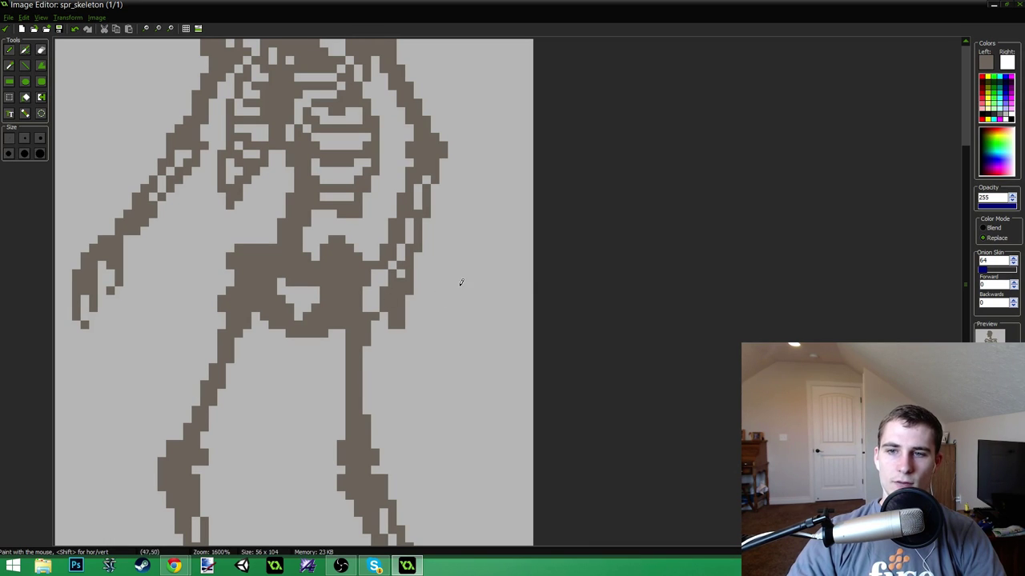
- Add brownish grey fingers reaching down over the upper thigh and a thumb joining the right hand to the hip
{"action": "left_click_drag", "start_coordinate": [383, 328], "coordinate": [367, 376]}
{"action": "mouse_move", "coordinate": [402, 330]}
{"action": "left_mouse_down"}
{"action": "mouse_move", "coordinate": [382, 369]}
{"action": "mouse_move", "coordinate": [386, 326]}
{"action": "left_mouse_up"}
{"action": "left_click", "coordinate": [384, 317]}
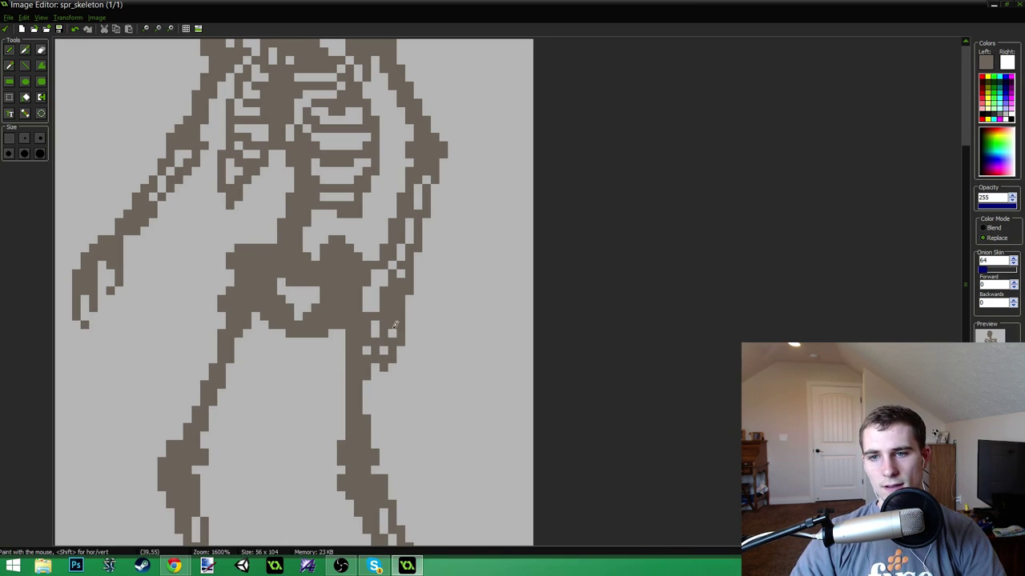
{"action": "mouse_move", "coordinate": [381, 290]}
{"action": "left_mouse_down"}
{"action": "mouse_move", "coordinate": [363, 298]}
{"action": "mouse_move", "coordinate": [371, 295]}
{"action": "left_mouse_up"}
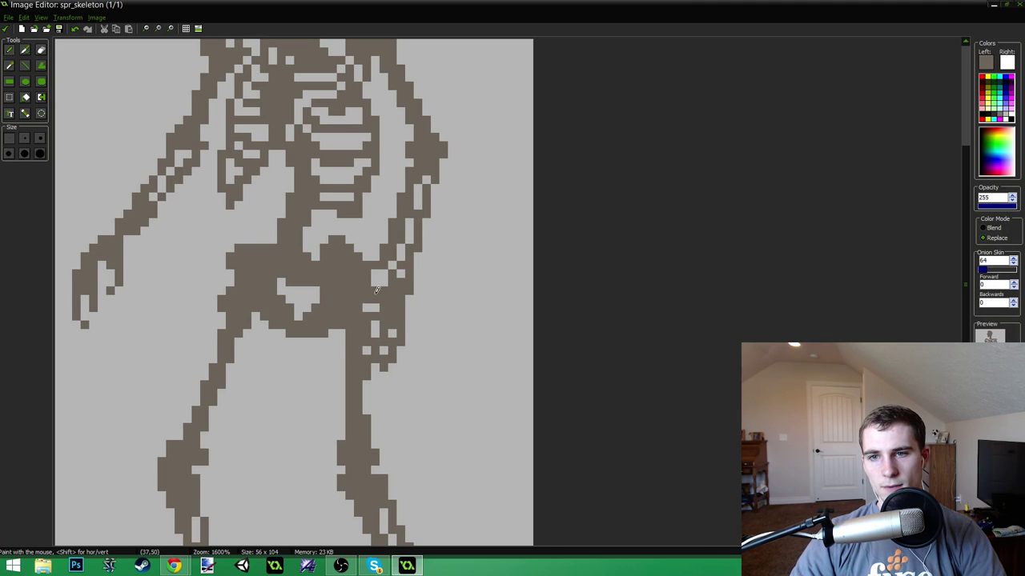
{"action": "scroll", "coordinate": [376, 290], "scroll_direction": "down", "scroll_amount": 4}
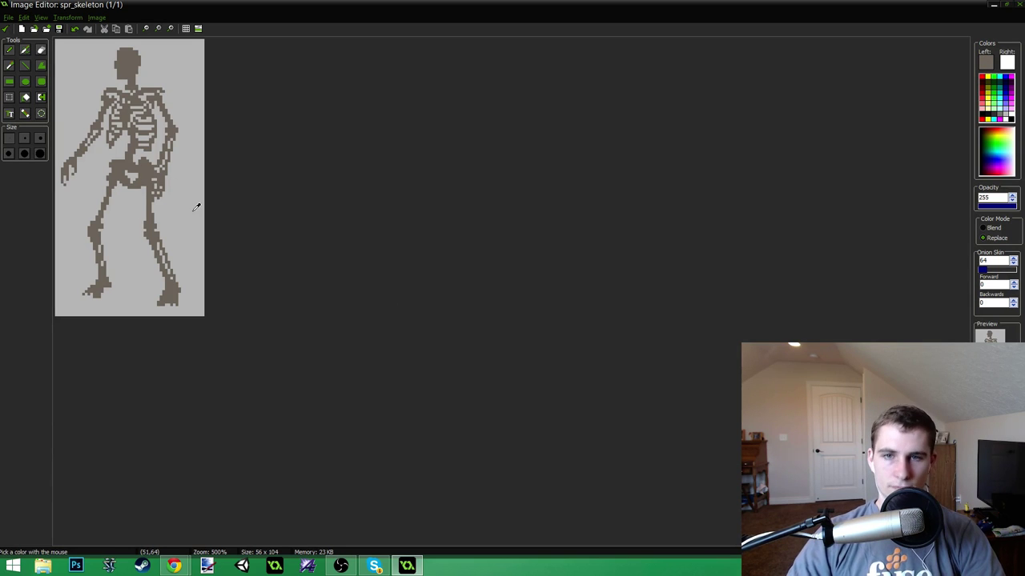
{"action": "scroll", "coordinate": [174, 211], "scroll_direction": "up", "scroll_amount": 4}
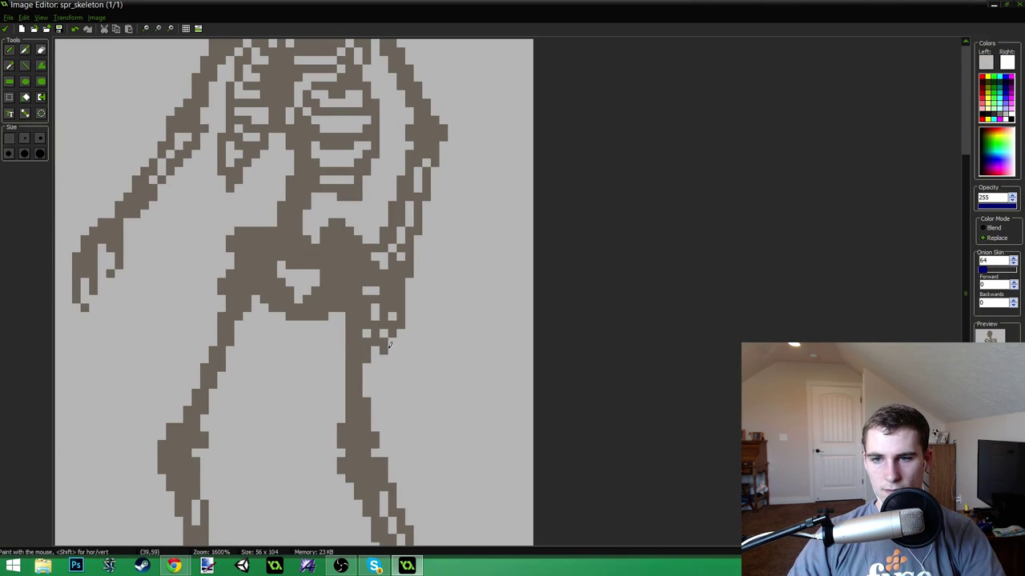
{"action": "scroll", "coordinate": [404, 312], "scroll_direction": "down", "scroll_amount": 2}
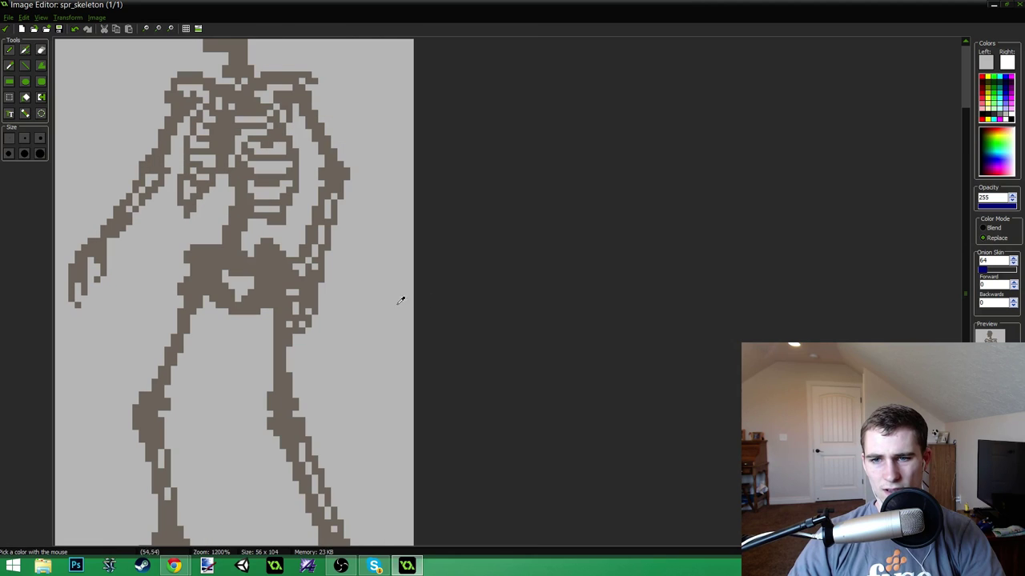
{"action": "scroll", "coordinate": [352, 275], "scroll_direction": "down", "scroll_amount": 2}
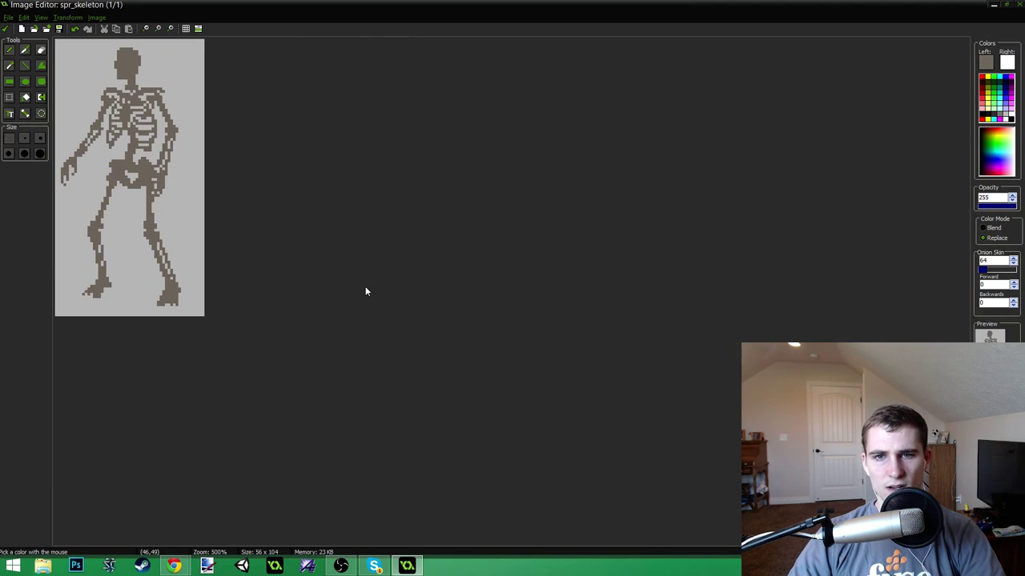
{"action": "scroll", "coordinate": [344, 286], "scroll_direction": "down", "scroll_amount": 1}
{"action": "scroll", "coordinate": [342, 286], "scroll_direction": "up", "scroll_amount": 5}
{"action": "scroll", "coordinate": [374, 288], "scroll_direction": "down", "scroll_amount": 2}
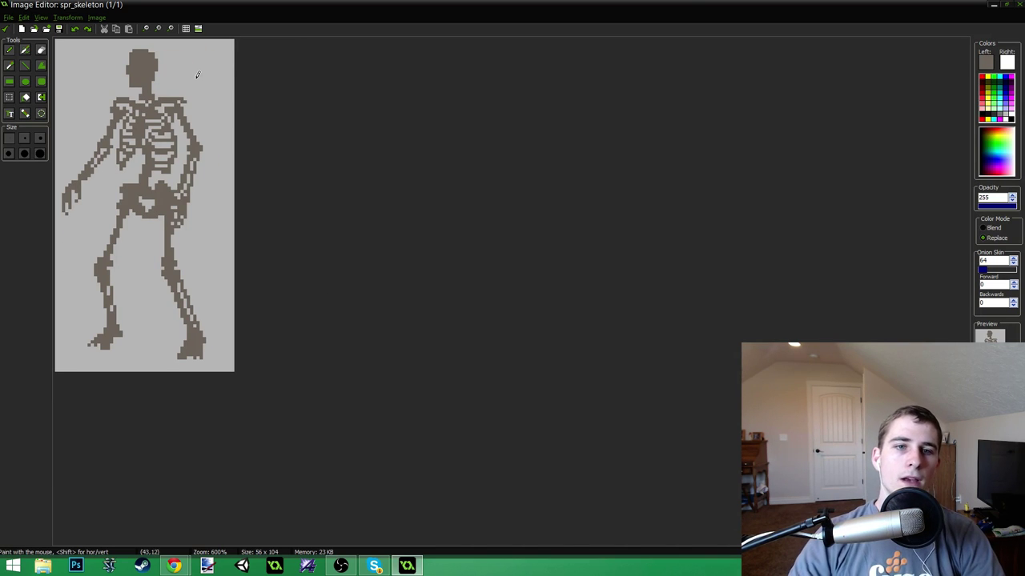
- Change the left drawing colour to a dark, muted greyish purple
{"action": "scroll", "coordinate": [160, 70], "scroll_direction": "up", "scroll_amount": 3}
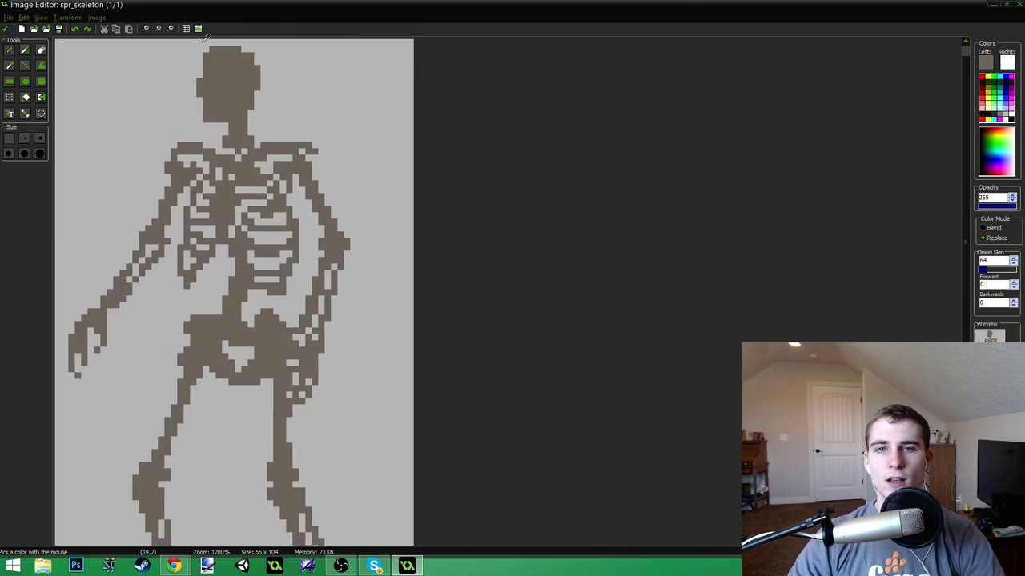
{"action": "left_click", "coordinate": [985, 61]}
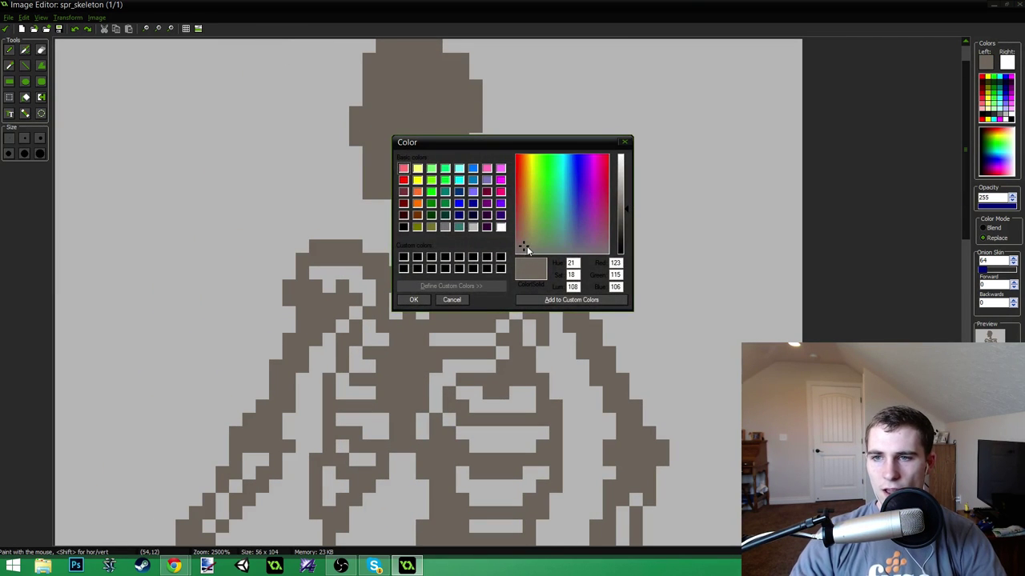
{"action": "left_click", "coordinate": [601, 247]}
{"action": "left_click", "coordinate": [594, 250]}
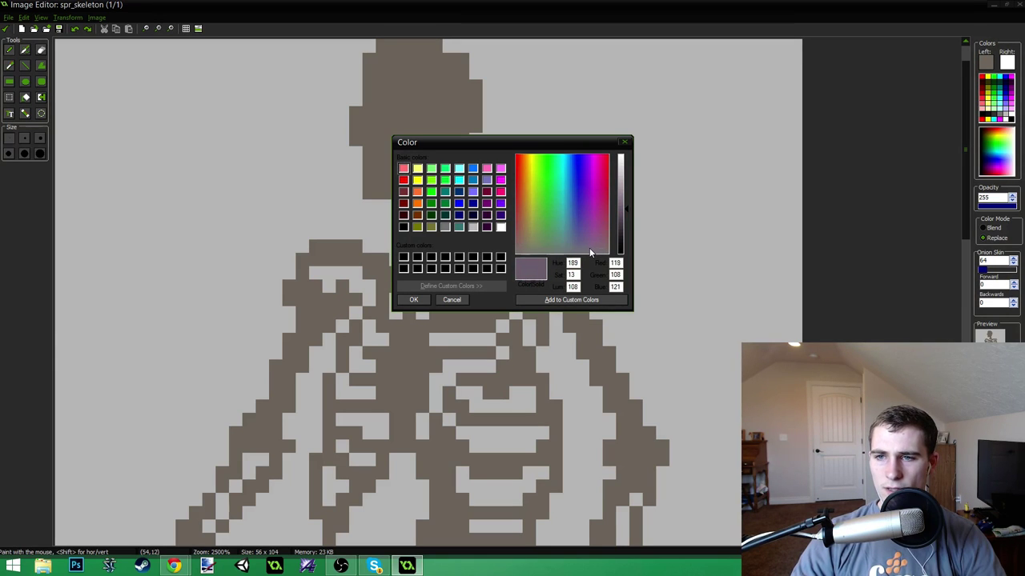
{"action": "left_click_drag", "start_coordinate": [626, 212], "coordinate": [625, 216]}
{"action": "left_click", "coordinate": [413, 301]}
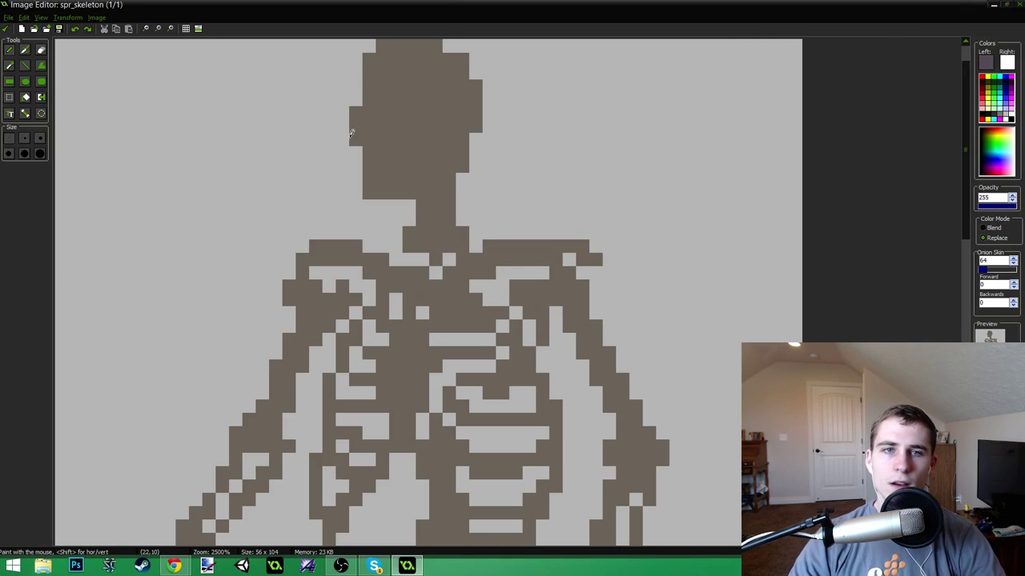
- Paint two greyish purple square eye sockets on the skull, each 2 x 2 pixels with a two-pixel gap between them
{"action": "mouse_move", "coordinate": [422, 103]}
{"action": "left_mouse_down"}
{"action": "mouse_move", "coordinate": [409, 106]}
{"action": "mouse_move", "coordinate": [418, 124]}
{"action": "mouse_move", "coordinate": [401, 109]}
{"action": "mouse_move", "coordinate": [356, 127]}
{"action": "mouse_move", "coordinate": [357, 110]}
{"action": "mouse_move", "coordinate": [382, 110]}
{"action": "left_mouse_up"}
{"action": "key", "text": "ctrl+z"}
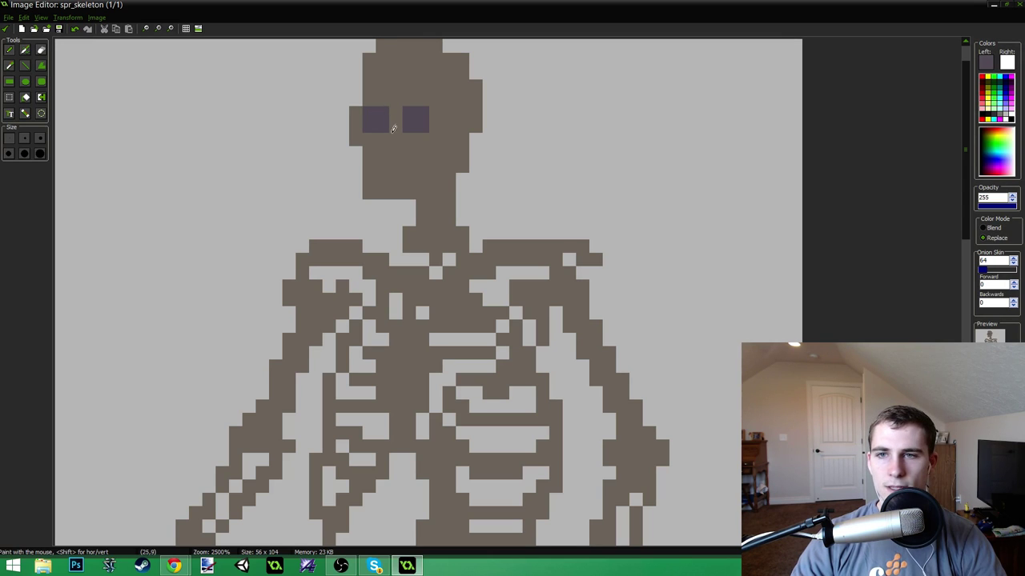
{"action": "mouse_move", "coordinate": [407, 129]}
{"action": "left_mouse_down"}
{"action": "mouse_move", "coordinate": [409, 111]}
{"action": "mouse_move", "coordinate": [436, 126]}
{"action": "left_mouse_up"}
{"action": "left_click", "coordinate": [421, 113], "text": "ctrl"}
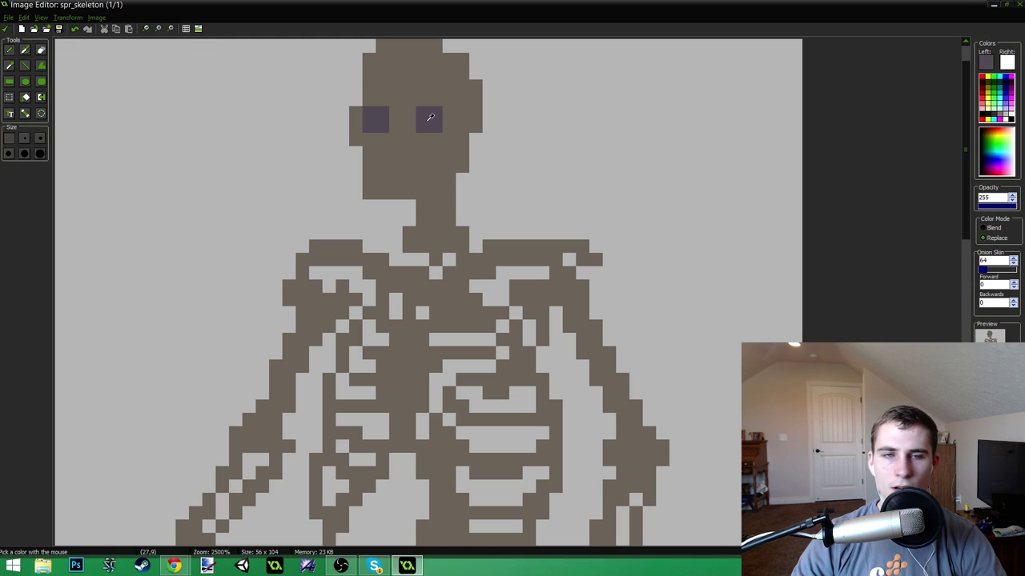
- Add a greyish purple nose cavity below the eye sockets, one pixel on top and three pixels wide at its base
{"action": "left_click", "coordinate": [396, 142]}
{"action": "left_click", "coordinate": [396, 150]}
{"action": "left_click", "coordinate": [403, 149]}
{"action": "scroll", "coordinate": [392, 145], "scroll_direction": "down", "scroll_amount": 5}
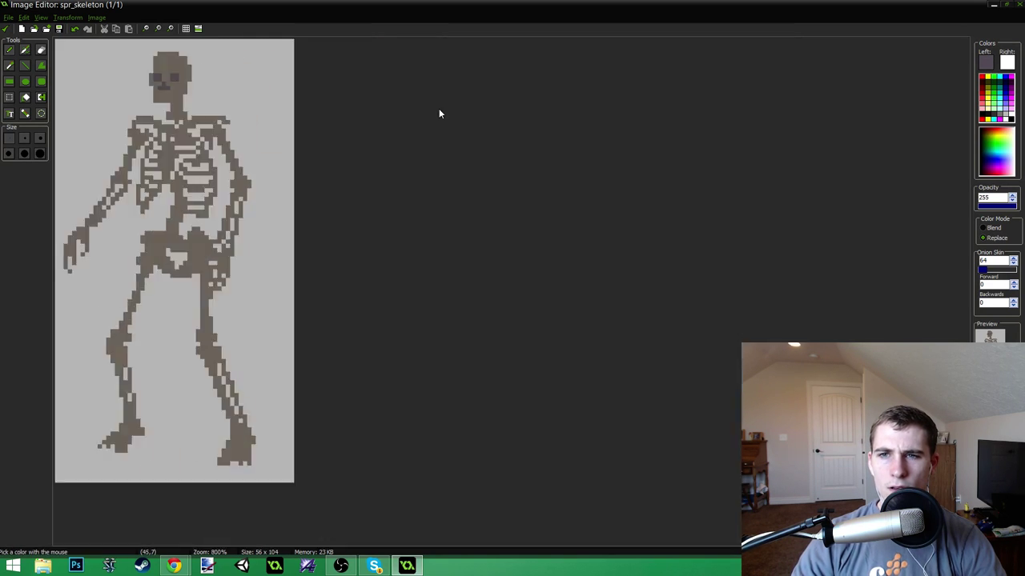
{"action": "scroll", "coordinate": [360, 120], "scroll_direction": "up", "scroll_amount": 6}
{"action": "scroll", "coordinate": [399, 137], "scroll_direction": "down", "scroll_amount": 2}
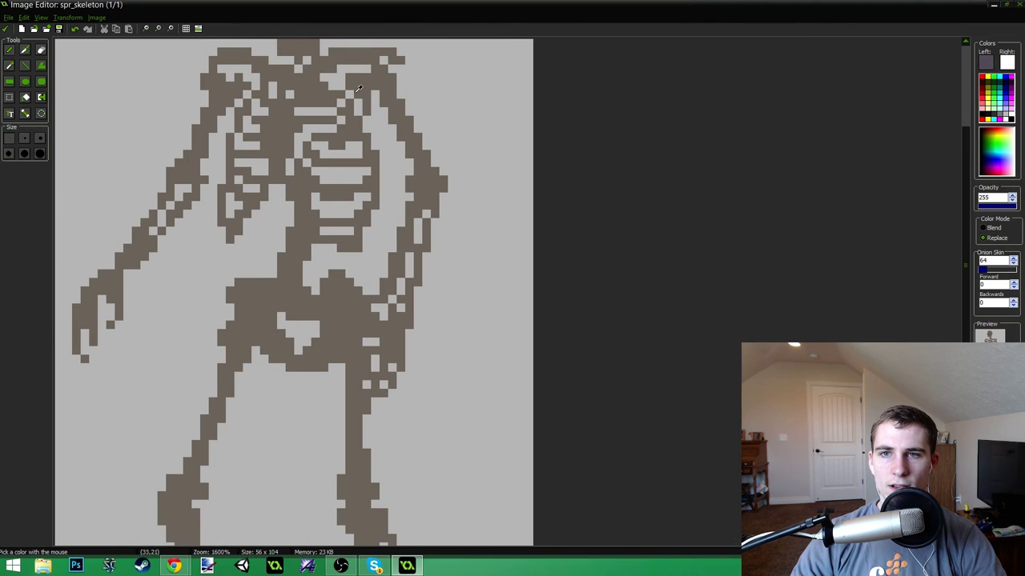
- Raise both eye sockets by one row of greyish purple pixels and widen the lower part of the right socket by one pixel
{"action": "scroll", "coordinate": [360, 95], "scroll_direction": "down", "scroll_amount": 6}
{"action": "scroll", "coordinate": [146, 45], "scroll_direction": "up", "scroll_amount": 5}
{"action": "scroll", "coordinate": [345, 50], "scroll_direction": "up", "scroll_amount": 4}
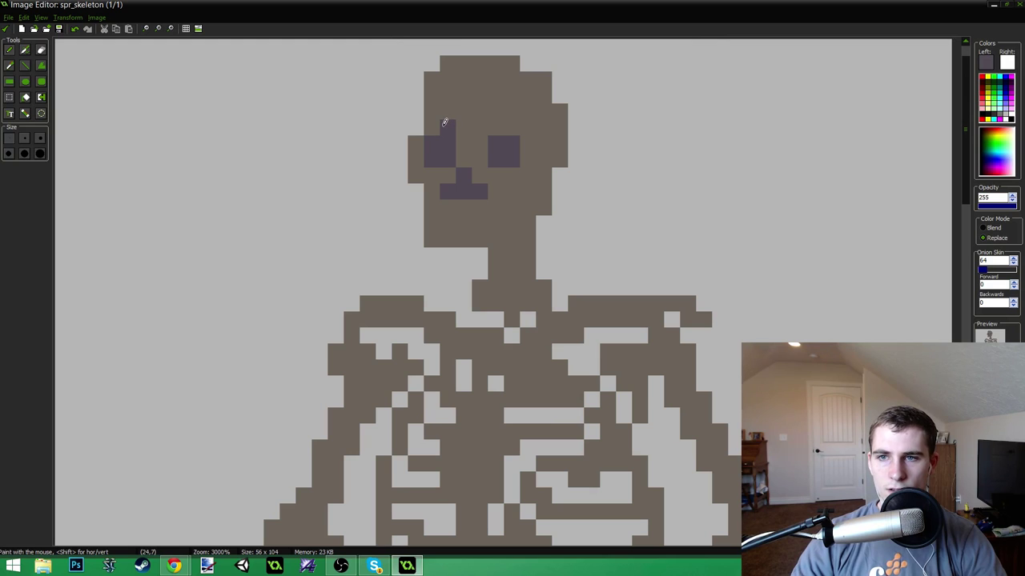
{"action": "left_click_drag", "start_coordinate": [442, 122], "coordinate": [428, 128]}
{"action": "mouse_move", "coordinate": [492, 127]}
{"action": "left_mouse_down"}
{"action": "mouse_move", "coordinate": [511, 128]}
{"action": "mouse_move", "coordinate": [526, 152]}
{"action": "mouse_move", "coordinate": [524, 140]}
{"action": "left_mouse_up"}
{"action": "scroll", "coordinate": [516, 102], "scroll_direction": "down", "scroll_amount": 5}
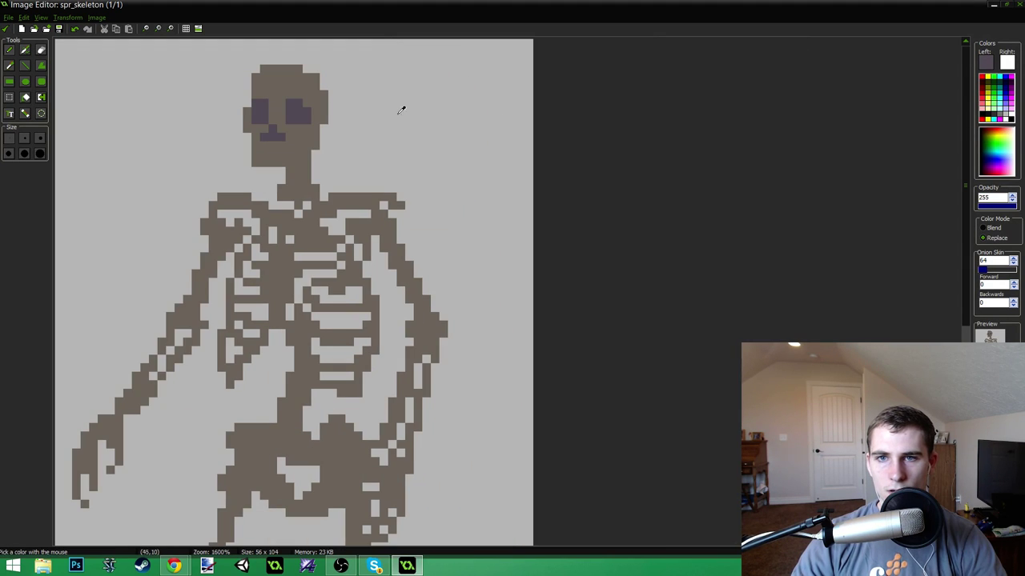
{"action": "scroll", "coordinate": [361, 99], "scroll_direction": "up", "scroll_amount": 4}
{"action": "scroll", "coordinate": [457, 110], "scroll_direction": "up", "scroll_amount": 1}
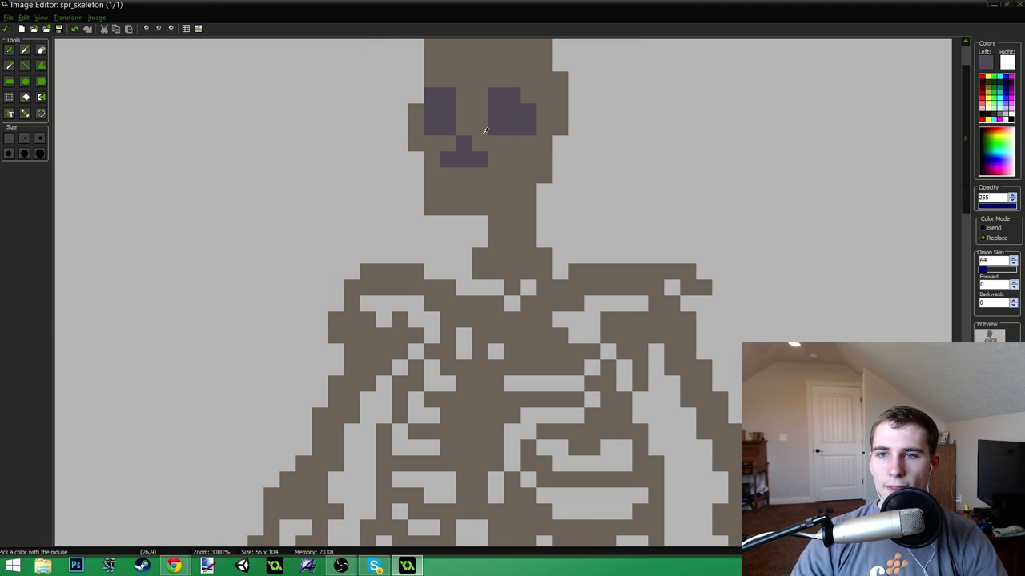
- Try greyish purple mouth marks at both corners of the jaw below the nose
{"action": "left_click_drag", "start_coordinate": [499, 168], "coordinate": [498, 180]}
{"action": "left_click", "coordinate": [505, 177]}
{"action": "left_click_drag", "start_coordinate": [432, 176], "coordinate": [431, 185]}
{"action": "left_click", "coordinate": [457, 186]}
{"action": "left_click", "coordinate": [474, 180], "text": "ctrl"}
{"action": "left_click", "coordinate": [458, 187]}
{"action": "scroll", "coordinate": [514, 144], "scroll_direction": "down", "scroll_amount": 3}
{"action": "scroll", "coordinate": [379, 142], "scroll_direction": "up", "scroll_amount": 2}
{"action": "scroll", "coordinate": [378, 143], "scroll_direction": "up", "scroll_amount": 1}
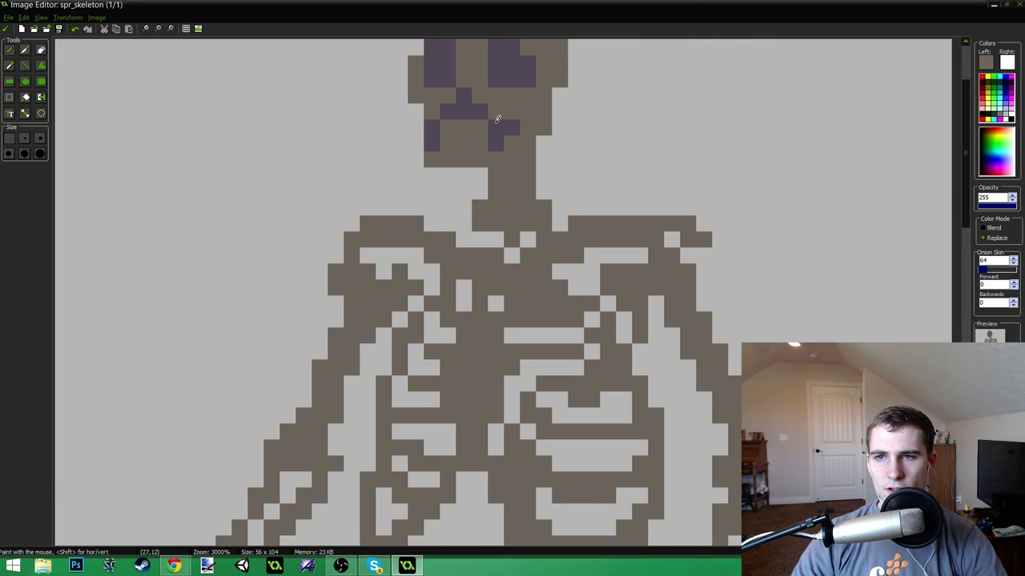
- Try a straight greyish purple mouth line across the jaw, repainting the upper corner pixels in brownish grey
{"action": "left_click", "coordinate": [494, 127]}
{"action": "left_click", "coordinate": [434, 127]}
{"action": "left_click", "coordinate": [493, 141], "text": "ctrl"}
{"action": "left_click_drag", "start_coordinate": [493, 143], "coordinate": [449, 140]}
{"action": "scroll", "coordinate": [379, 134], "scroll_direction": "down", "scroll_amount": 5}
{"action": "scroll", "coordinate": [379, 139], "scroll_direction": "up", "scroll_amount": 4}
{"action": "scroll", "coordinate": [320, 120], "scroll_direction": "down", "scroll_amount": 4}
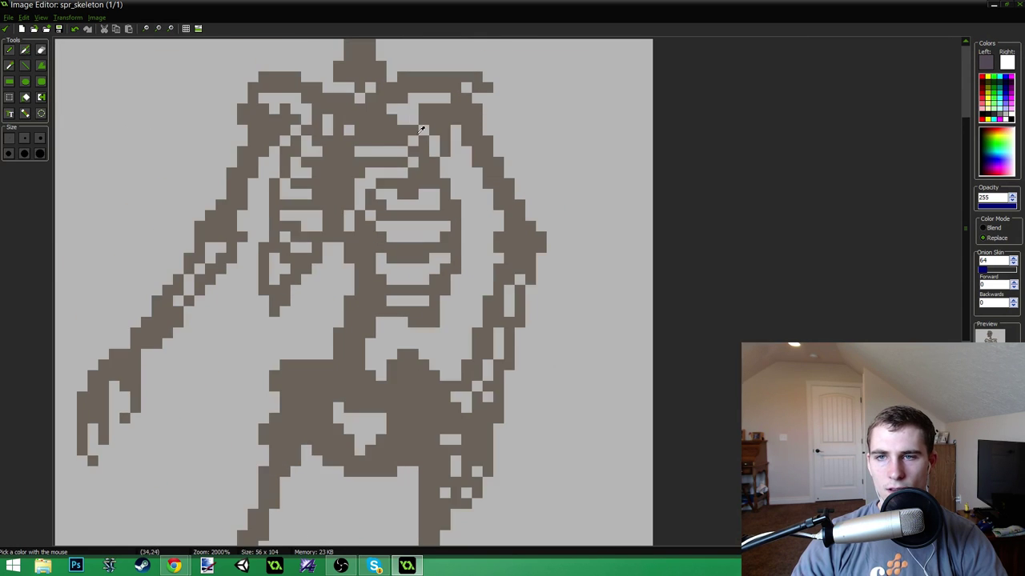
{"action": "scroll", "coordinate": [200, 48], "scroll_direction": "up", "scroll_amount": 2}
{"action": "scroll", "coordinate": [200, 50], "scroll_direction": "up", "scroll_amount": 4}
- Try reshaping the mouth by clearing its middle with brownish grey and keeping greyish purple marks at both jaw corners
{"action": "left_click", "coordinate": [510, 68], "text": "ctrl"}
{"action": "left_click", "coordinate": [511, 78]}
{"action": "left_click_drag", "start_coordinate": [964, 227], "coordinate": [962, 149]}
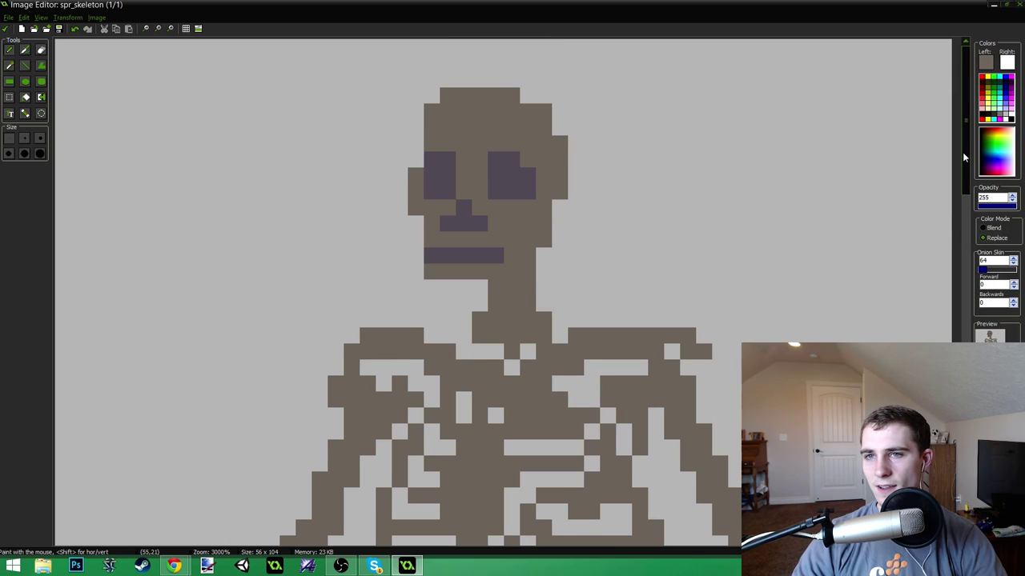
{"action": "left_click", "coordinate": [501, 227], "text": "ctrl"}
{"action": "left_click", "coordinate": [499, 235]}
{"action": "left_click", "coordinate": [512, 238]}
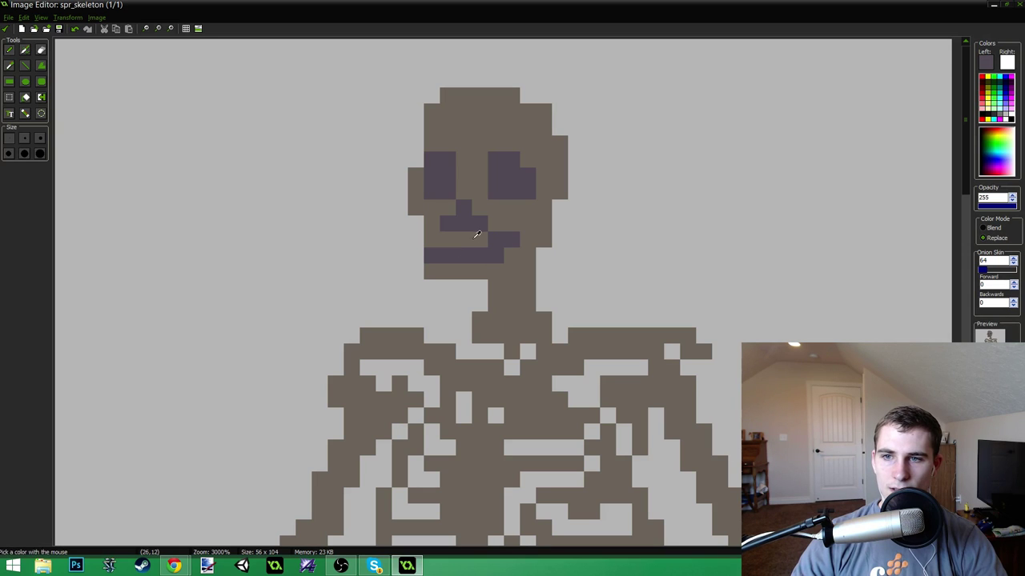
{"action": "left_click", "coordinate": [476, 233], "text": "ctrl"}
{"action": "left_click", "coordinate": [481, 250]}
{"action": "mouse_move", "coordinate": [474, 249]}
{"action": "left_mouse_down"}
{"action": "mouse_move", "coordinate": [432, 252]}
{"action": "mouse_move", "coordinate": [432, 238]}
{"action": "left_mouse_up"}
{"action": "left_click", "coordinate": [498, 244], "text": "ctrl"}
- Paint over all the mouth marks on the jaw with brownish grey
{"action": "scroll", "coordinate": [503, 174], "scroll_direction": "down", "scroll_amount": 2}
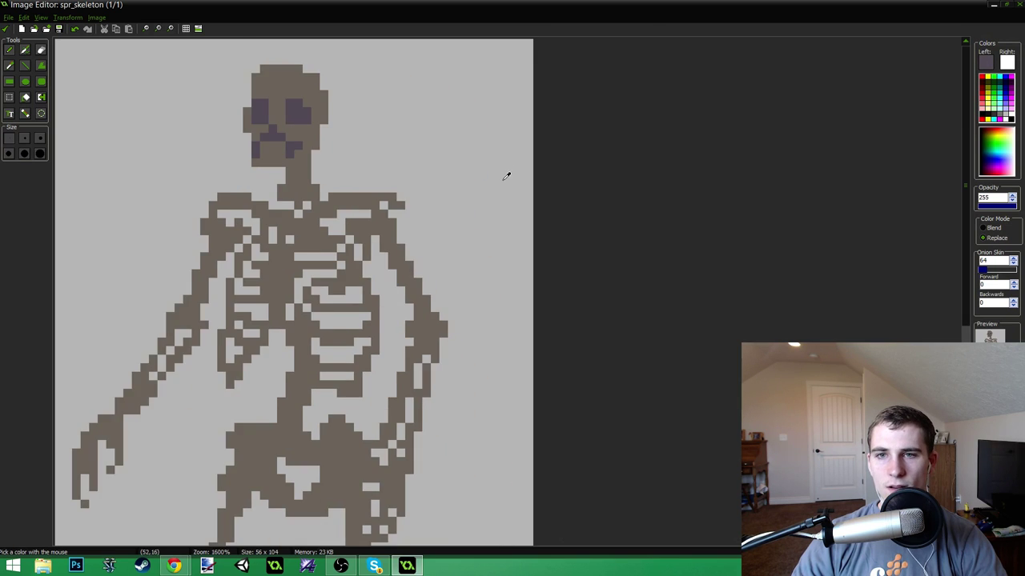
{"action": "scroll", "coordinate": [274, 119], "scroll_direction": "down", "scroll_amount": 1}
{"action": "scroll", "coordinate": [231, 50], "scroll_direction": "up", "scroll_amount": 2}
{"action": "scroll", "coordinate": [474, 157], "scroll_direction": "up", "scroll_amount": 1}
{"action": "left_click", "coordinate": [475, 158], "text": "ctrl"}
{"action": "left_click_drag", "start_coordinate": [497, 193], "coordinate": [513, 192]}
{"action": "left_click_drag", "start_coordinate": [433, 192], "coordinate": [432, 208]}
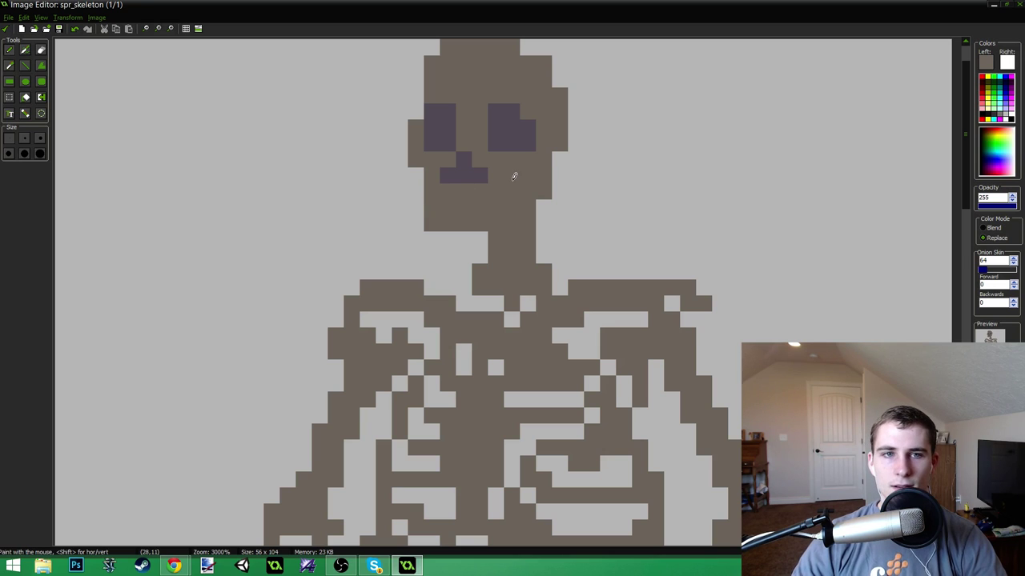
- Shade the neck beneath the jaw in greyish purple, leaving brownish grey pixels for the right edge and a vertebra
{"action": "left_click", "coordinate": [464, 158], "text": "ctrl"}
{"action": "left_click", "coordinate": [495, 238]}
{"action": "mouse_move", "coordinate": [495, 232]}
{"action": "left_mouse_down"}
{"action": "mouse_move", "coordinate": [521, 232]}
{"action": "mouse_move", "coordinate": [526, 254]}
{"action": "mouse_move", "coordinate": [497, 258]}
{"action": "mouse_move", "coordinate": [480, 283]}
{"action": "mouse_move", "coordinate": [498, 273]}
{"action": "mouse_move", "coordinate": [499, 283]}
{"action": "mouse_move", "coordinate": [530, 281]}
{"action": "left_mouse_up"}
{"action": "left_click", "coordinate": [530, 270], "text": "ctrl"}
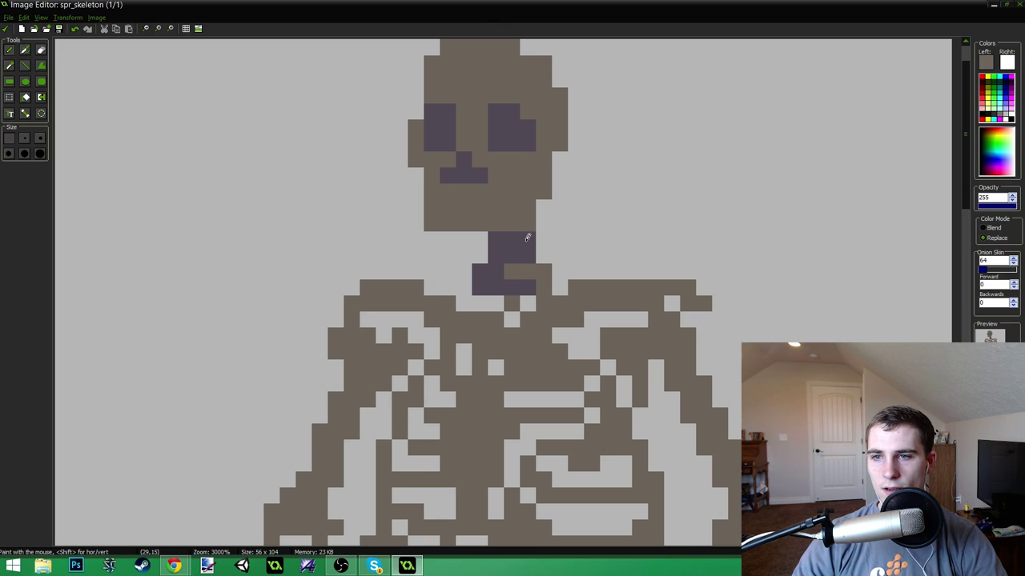
{"action": "left_click", "coordinate": [526, 240]}
{"action": "left_click", "coordinate": [513, 248], "text": "ctrl"}
{"action": "left_click", "coordinate": [542, 287]}
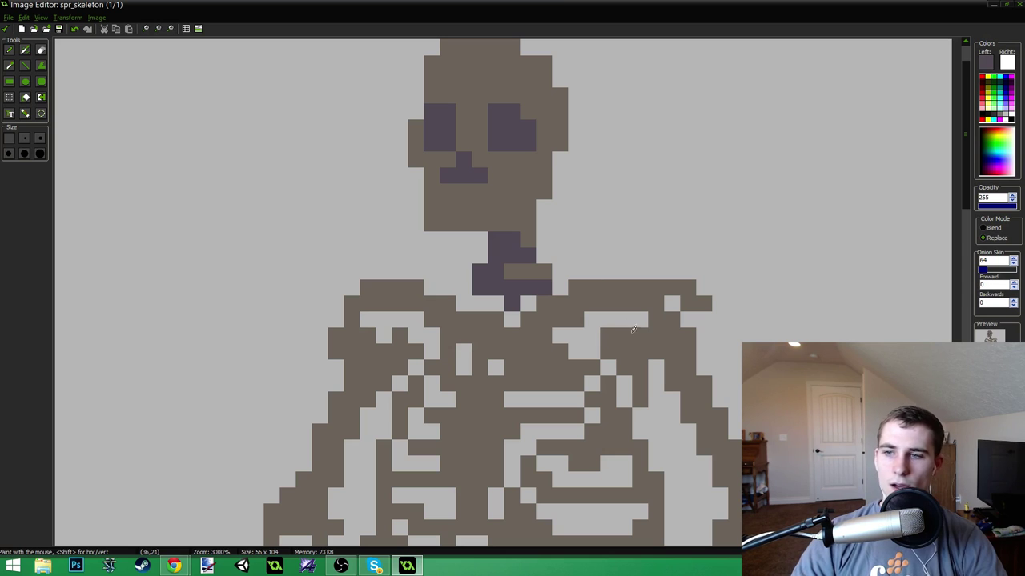
- Fill the shoulder blade area beneath the right collarbone with greyish purple shading
{"action": "mouse_move", "coordinate": [633, 337]}
{"action": "left_mouse_down"}
{"action": "mouse_move", "coordinate": [646, 395]}
{"action": "mouse_move", "coordinate": [628, 342]}
{"action": "mouse_move", "coordinate": [628, 368]}
{"action": "mouse_move", "coordinate": [627, 337]}
{"action": "mouse_move", "coordinate": [613, 347]}
{"action": "mouse_move", "coordinate": [608, 325]}
{"action": "mouse_move", "coordinate": [642, 335]}
{"action": "mouse_move", "coordinate": [616, 320]}
{"action": "mouse_move", "coordinate": [594, 340]}
{"action": "left_mouse_up"}
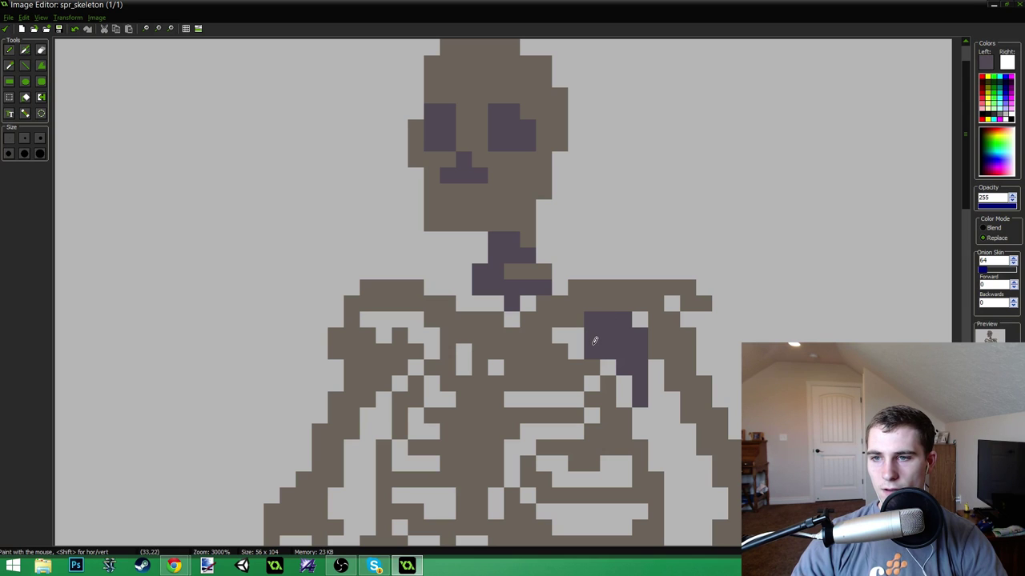
{"action": "scroll", "coordinate": [594, 341], "scroll_direction": "down", "scroll_amount": 2}
- Sketch a white arrow in the empty background beside the skull, pointing down and left toward the shoulders
{"action": "scroll", "coordinate": [297, 140], "scroll_direction": "down", "scroll_amount": 1}
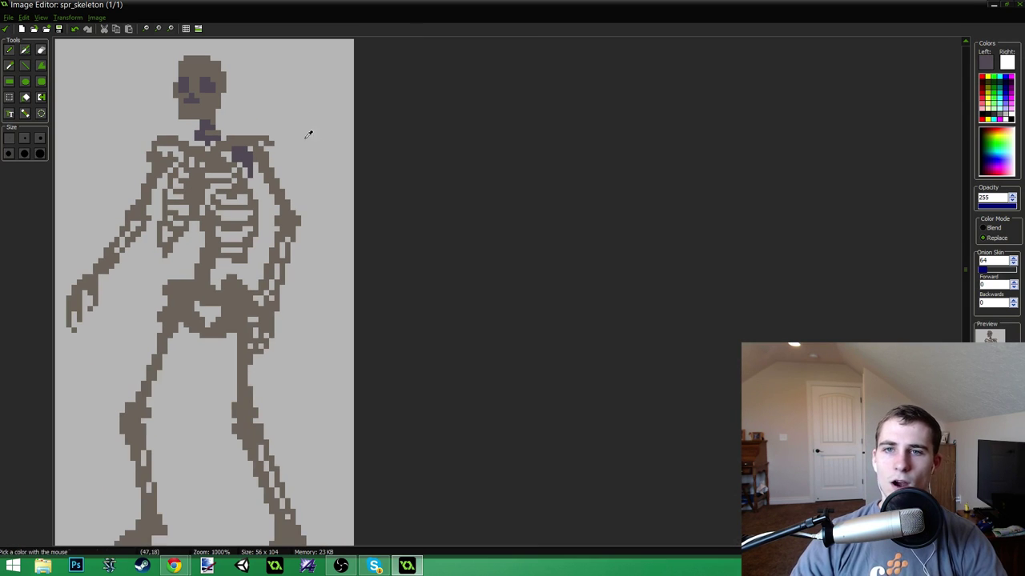
{"action": "mouse_move", "coordinate": [320, 74]}
{"action": "left_mouse_down"}
{"action": "mouse_move", "coordinate": [276, 112]}
{"action": "mouse_move", "coordinate": [304, 114]}
{"action": "mouse_move", "coordinate": [284, 109]}
{"action": "left_mouse_up"}
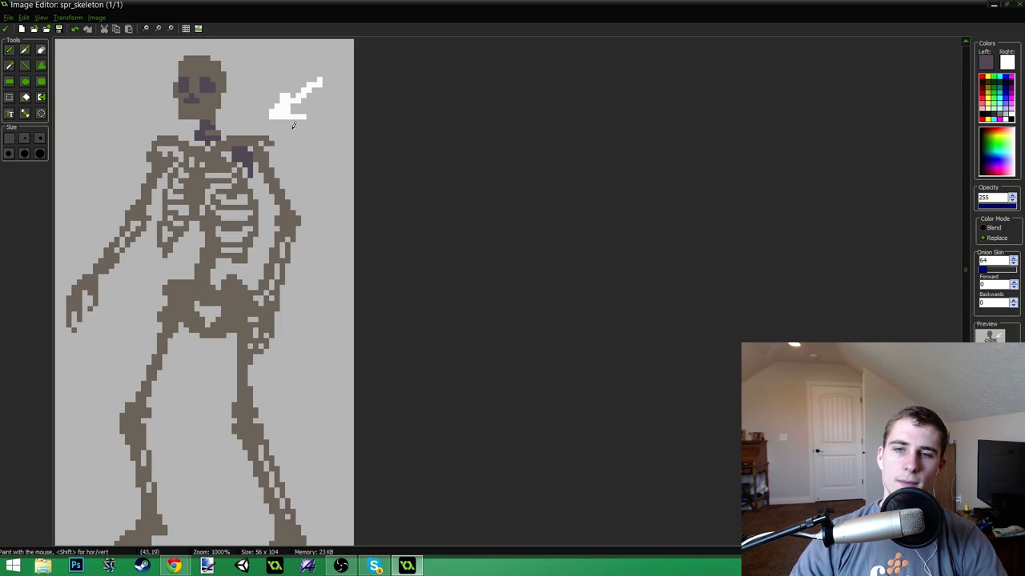
- Extend the greyish purple shading beneath the right collarbone toward the breastbone and shade the shoulder blade area beneath the left collarbone
{"action": "scroll", "coordinate": [240, 160], "scroll_direction": "up", "scroll_amount": 1}
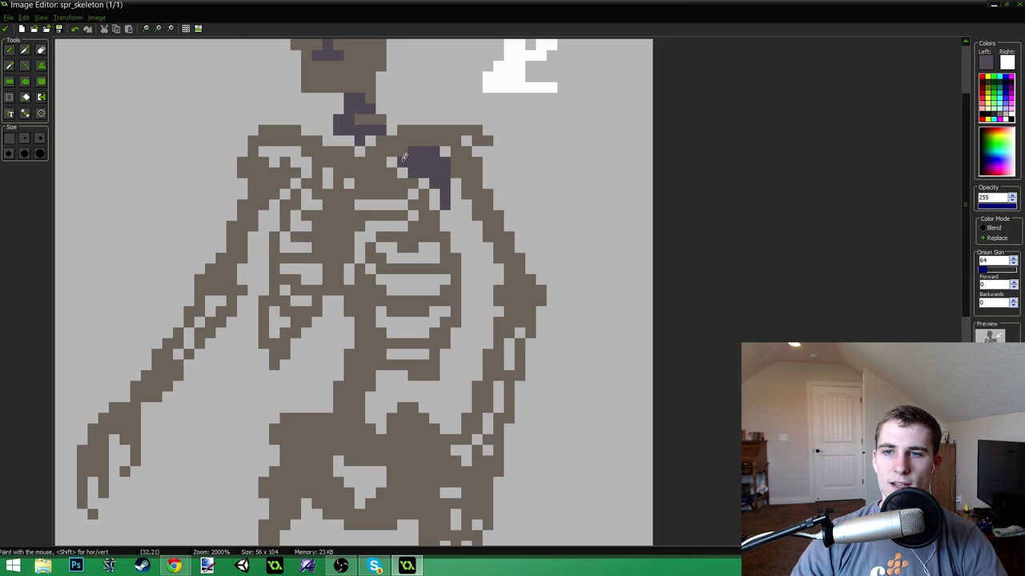
{"action": "left_click_drag", "start_coordinate": [401, 152], "coordinate": [411, 154]}
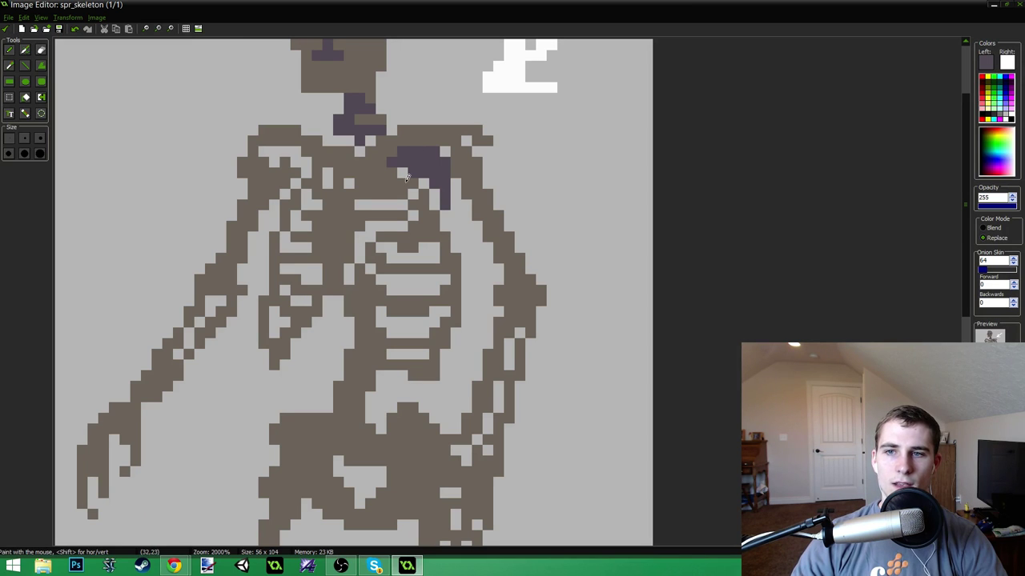
{"action": "left_click", "coordinate": [296, 162]}
{"action": "mouse_move", "coordinate": [302, 166]}
{"action": "left_mouse_down"}
{"action": "mouse_move", "coordinate": [307, 160]}
{"action": "mouse_move", "coordinate": [284, 150]}
{"action": "left_mouse_up"}
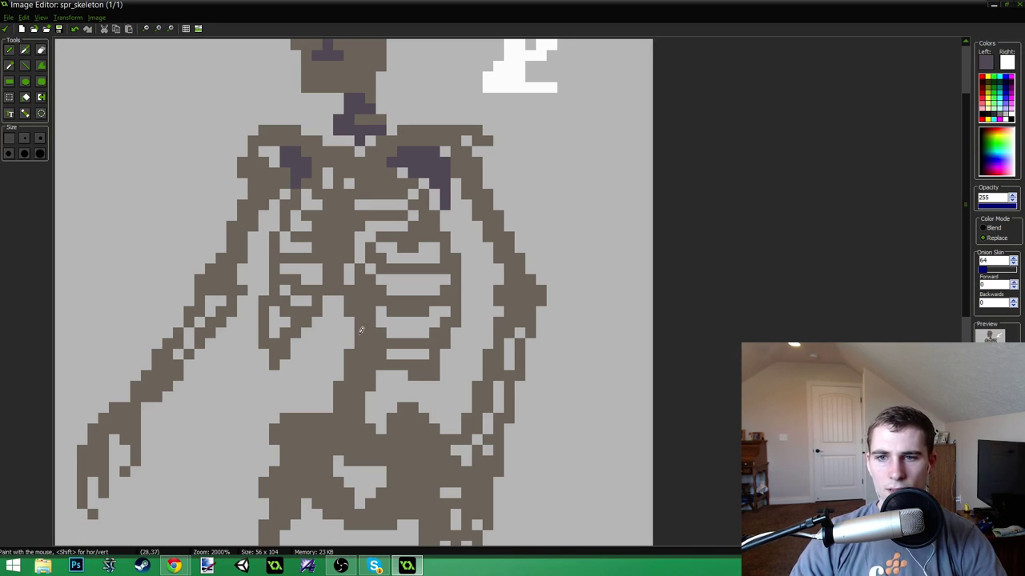
- Shade the lower spine between ribs and pelvis in greyish purple, leaving brownish grey vertebra pixels along its right edge
{"action": "mouse_move", "coordinate": [361, 331]}
{"action": "left_mouse_down"}
{"action": "mouse_move", "coordinate": [377, 362]}
{"action": "mouse_move", "coordinate": [354, 353]}
{"action": "mouse_move", "coordinate": [345, 370]}
{"action": "mouse_move", "coordinate": [356, 364]}
{"action": "mouse_move", "coordinate": [360, 387]}
{"action": "mouse_move", "coordinate": [343, 387]}
{"action": "mouse_move", "coordinate": [361, 413]}
{"action": "left_mouse_up"}
{"action": "left_click", "coordinate": [372, 379], "text": "ctrl"}
{"action": "left_click", "coordinate": [363, 370]}
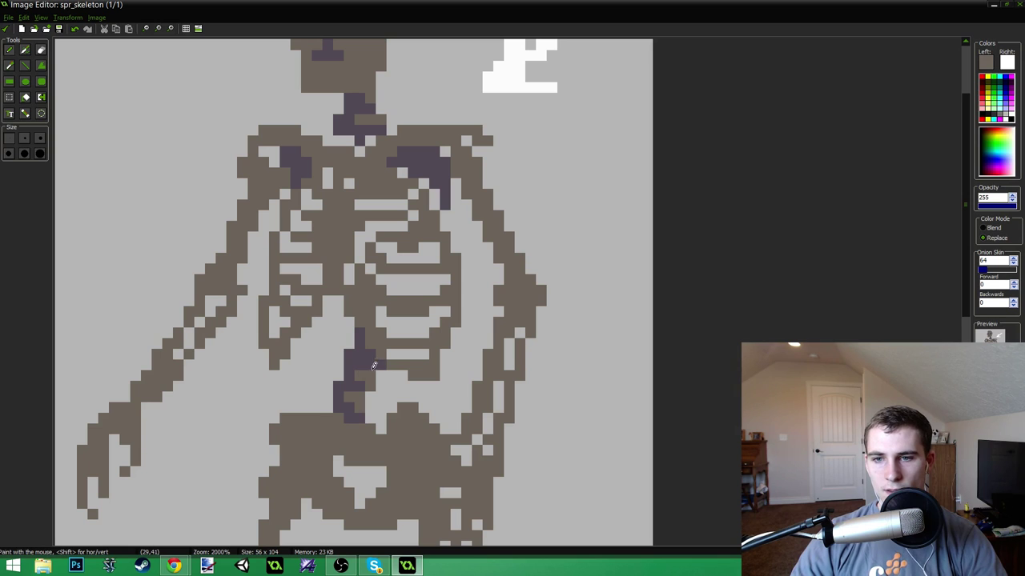
{"action": "left_click", "coordinate": [346, 381], "text": "ctrl"}
{"action": "scroll", "coordinate": [400, 392], "scroll_direction": "down", "scroll_amount": 3}
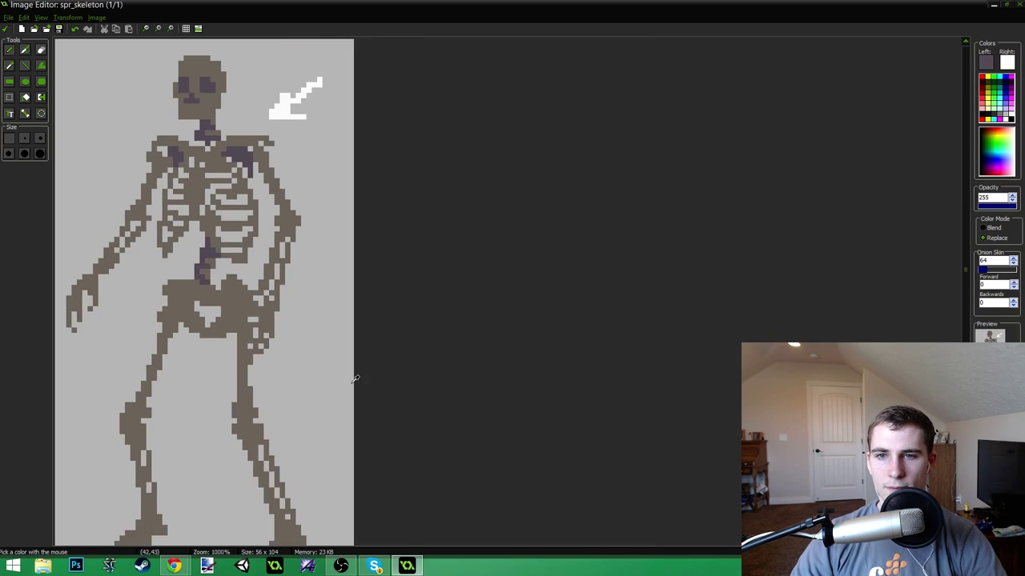
- Shade the base of the spine and the centre of the pelvis above its opening in greyish purple
{"action": "scroll", "coordinate": [292, 354], "scroll_direction": "up", "scroll_amount": 2}
{"action": "scroll", "coordinate": [337, 233], "scroll_direction": "up", "scroll_amount": 2}
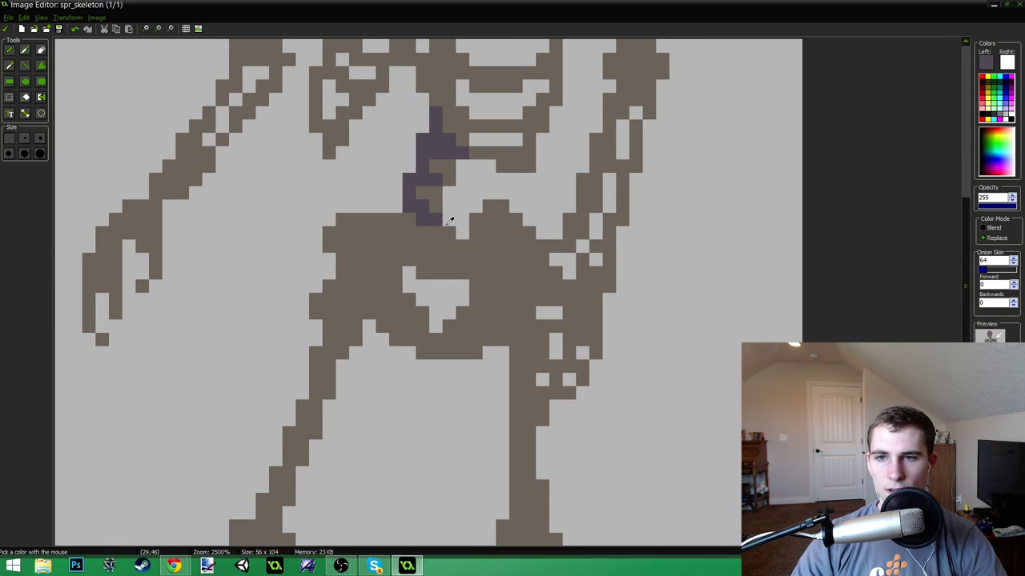
{"action": "left_click", "coordinate": [421, 196], "text": "ctrl"}
{"action": "left_click", "coordinate": [409, 205]}
{"action": "left_click", "coordinate": [423, 210], "text": "ctrl"}
{"action": "mouse_move", "coordinate": [416, 209]}
{"action": "left_mouse_down"}
{"action": "mouse_move", "coordinate": [403, 232]}
{"action": "mouse_move", "coordinate": [422, 260]}
{"action": "mouse_move", "coordinate": [400, 239]}
{"action": "mouse_move", "coordinate": [429, 263]}
{"action": "mouse_move", "coordinate": [458, 268]}
{"action": "mouse_move", "coordinate": [418, 233]}
{"action": "mouse_move", "coordinate": [460, 257]}
{"action": "left_mouse_up"}
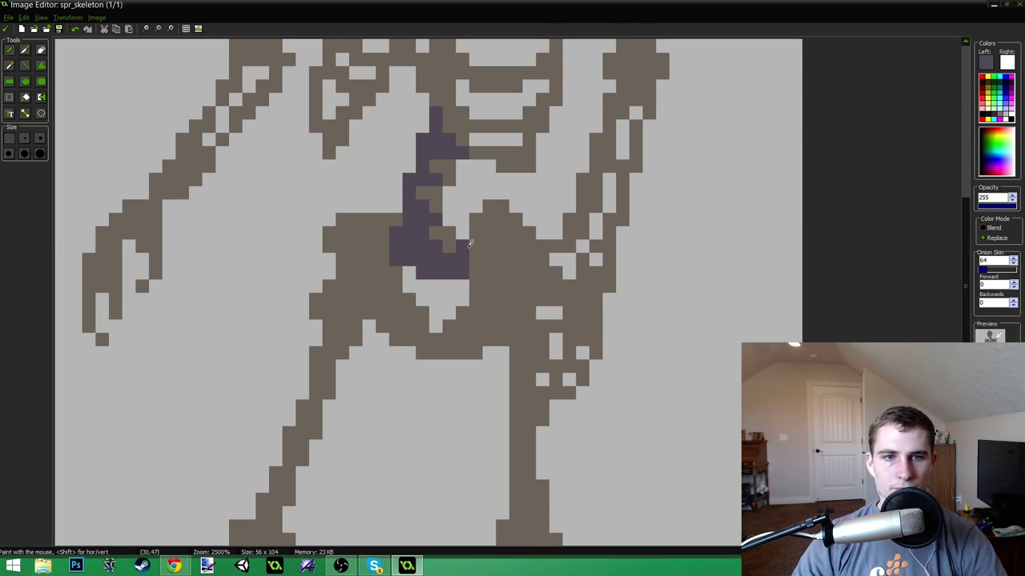
- Shade both hip bones and the lower pelvic ring in greyish purple, leaving brownish grey highlights on the upper hip edges
{"action": "mouse_move", "coordinate": [475, 236]}
{"action": "left_mouse_down"}
{"action": "mouse_move", "coordinate": [504, 245]}
{"action": "mouse_move", "coordinate": [518, 269]}
{"action": "left_mouse_up"}
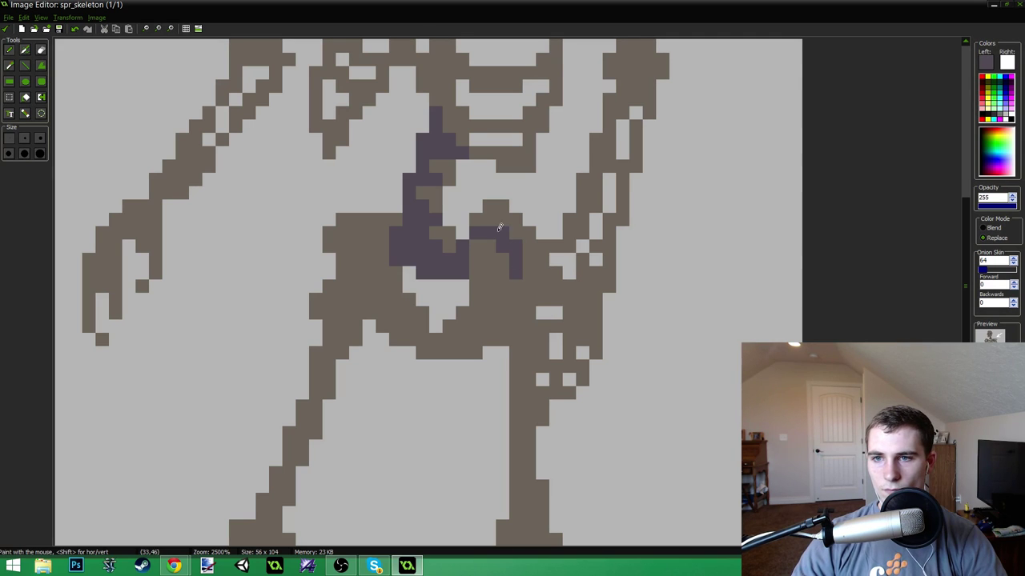
{"action": "left_click_drag", "start_coordinate": [497, 226], "coordinate": [478, 219]}
{"action": "mouse_move", "coordinate": [510, 266]}
{"action": "left_mouse_down"}
{"action": "mouse_move", "coordinate": [514, 292]}
{"action": "mouse_move", "coordinate": [477, 340]}
{"action": "mouse_move", "coordinate": [449, 353]}
{"action": "mouse_move", "coordinate": [383, 309]}
{"action": "mouse_move", "coordinate": [405, 332]}
{"action": "mouse_move", "coordinate": [372, 295]}
{"action": "left_mouse_up"}
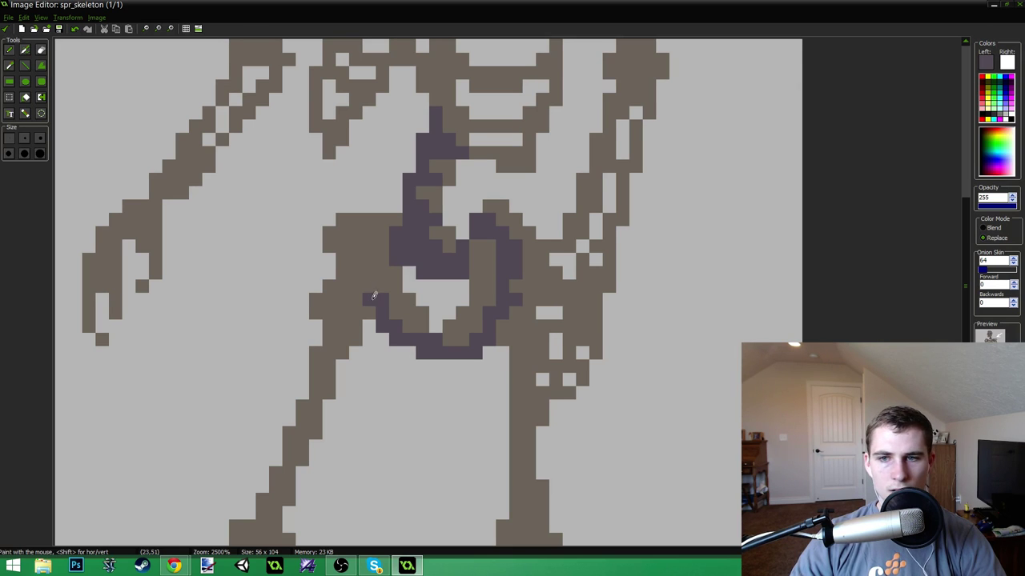
{"action": "mouse_move", "coordinate": [382, 302]}
{"action": "left_mouse_down"}
{"action": "mouse_move", "coordinate": [331, 233]}
{"action": "mouse_move", "coordinate": [354, 217]}
{"action": "left_mouse_up"}
{"action": "mouse_move", "coordinate": [381, 278]}
{"action": "left_mouse_down"}
{"action": "mouse_move", "coordinate": [405, 311]}
{"action": "mouse_move", "coordinate": [384, 256]}
{"action": "mouse_move", "coordinate": [404, 231]}
{"action": "left_mouse_up"}
{"action": "mouse_move", "coordinate": [413, 307]}
{"action": "left_mouse_down"}
{"action": "mouse_move", "coordinate": [434, 331]}
{"action": "mouse_move", "coordinate": [459, 331]}
{"action": "mouse_move", "coordinate": [484, 297]}
{"action": "mouse_move", "coordinate": [490, 257]}
{"action": "mouse_move", "coordinate": [480, 245]}
{"action": "left_mouse_up"}
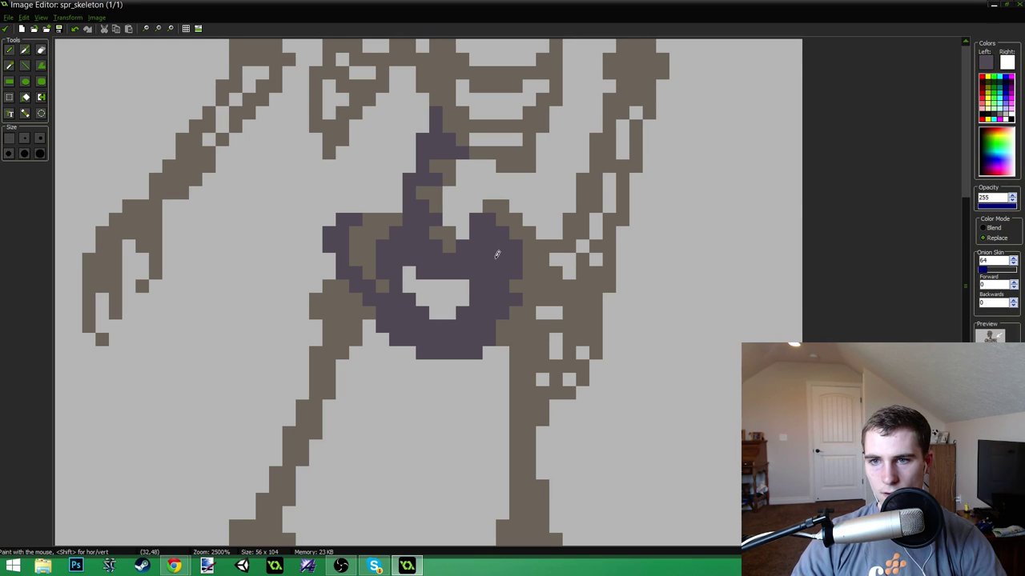
- Shade the left edge of the right thigh bone with a vertical greyish purple line down toward the knee
{"action": "scroll", "coordinate": [472, 258], "scroll_direction": "down", "scroll_amount": 6}
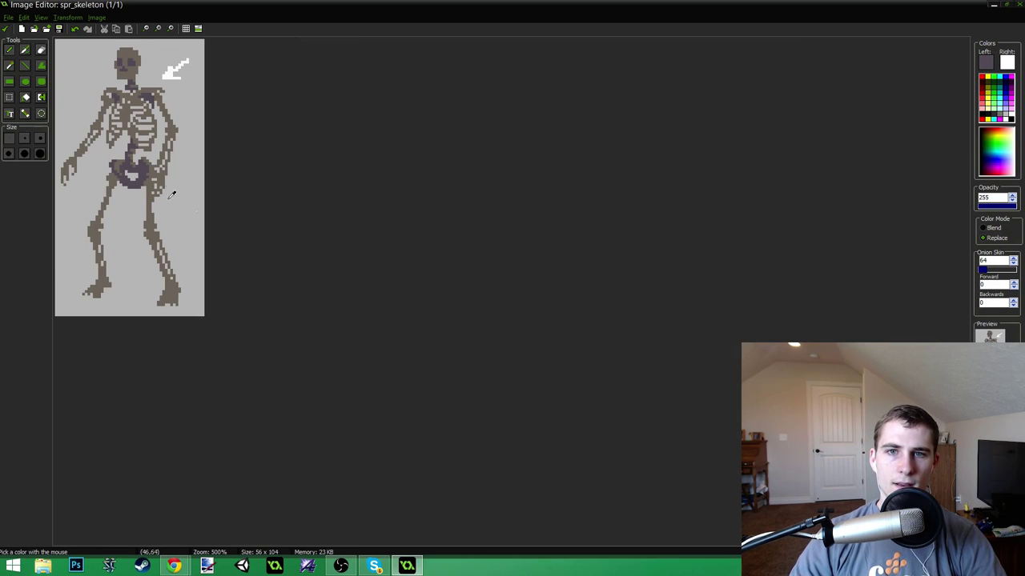
{"action": "scroll", "coordinate": [199, 236], "scroll_direction": "up", "scroll_amount": 6}
{"action": "scroll", "coordinate": [521, 320], "scroll_direction": "up", "scroll_amount": 1}
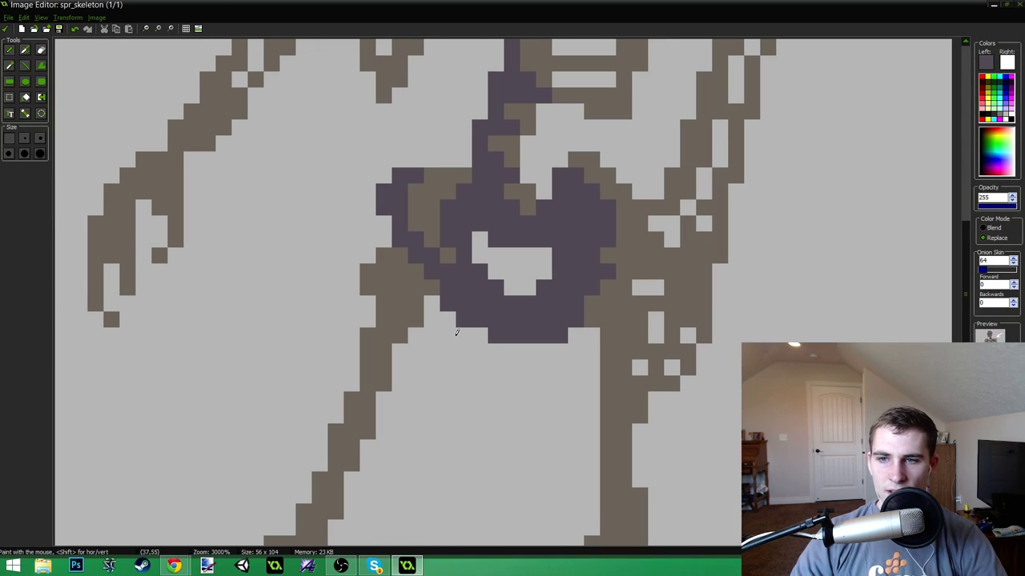
{"action": "mouse_move", "coordinate": [596, 316]}
{"action": "left_mouse_down"}
{"action": "mouse_move", "coordinate": [606, 330]}
{"action": "mouse_move", "coordinate": [605, 489]}
{"action": "left_mouse_up"}
{"action": "scroll", "coordinate": [609, 445], "scroll_direction": "down", "scroll_amount": 4}
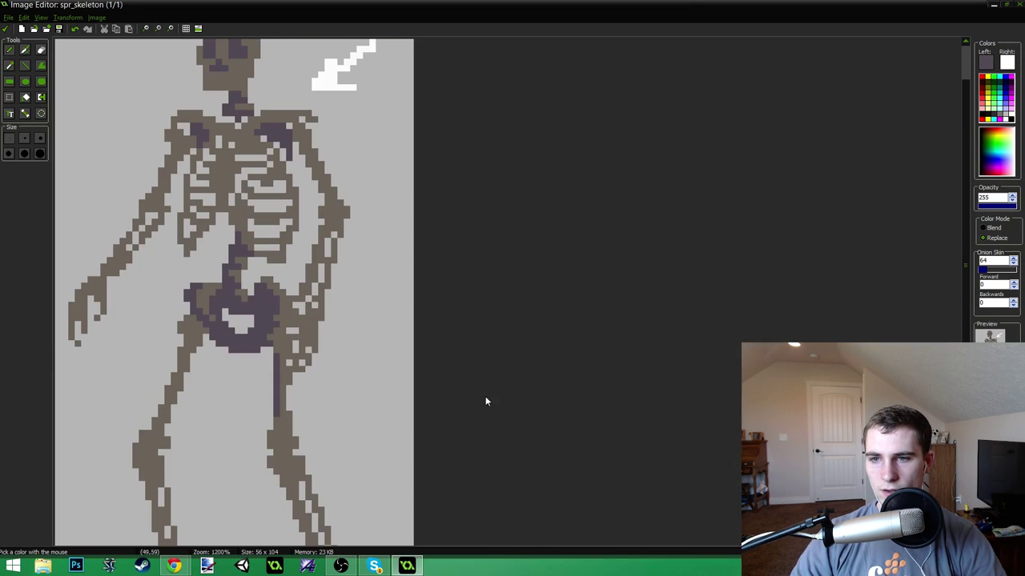
- Shade the left leg's hip joint, thigh, knee and upper shin in greyish purple, keeping the right edge mostly brownish grey
{"action": "scroll", "coordinate": [305, 426], "scroll_direction": "up", "scroll_amount": 1}
{"action": "scroll", "coordinate": [296, 429], "scroll_direction": "down", "scroll_amount": 3}
{"action": "scroll", "coordinate": [267, 435], "scroll_direction": "up", "scroll_amount": 3}
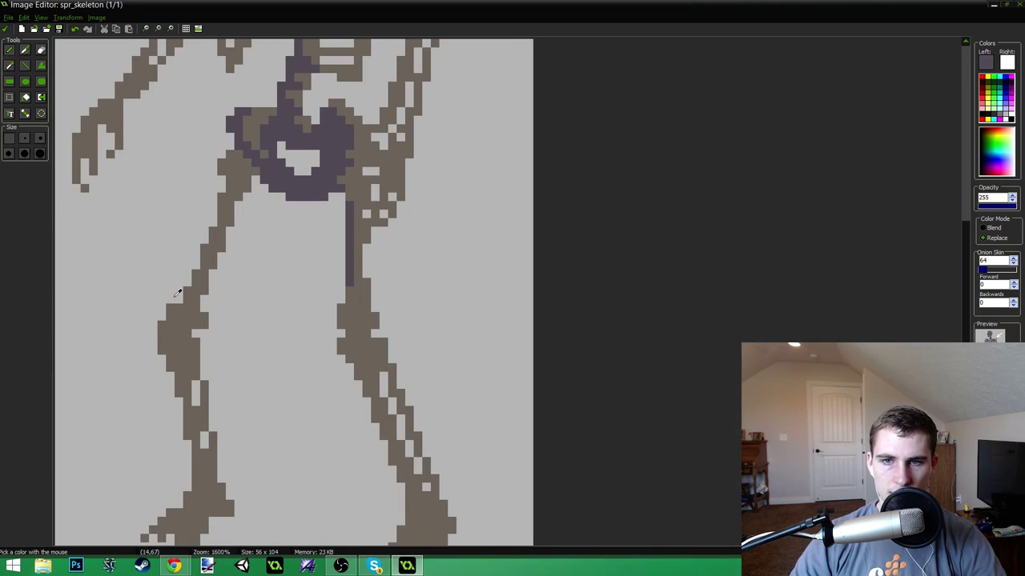
{"action": "scroll", "coordinate": [170, 295], "scroll_direction": "up", "scroll_amount": 1}
{"action": "mouse_move", "coordinate": [264, 130]}
{"action": "left_mouse_down"}
{"action": "mouse_move", "coordinate": [272, 138]}
{"action": "mouse_move", "coordinate": [276, 120]}
{"action": "mouse_move", "coordinate": [288, 132]}
{"action": "mouse_move", "coordinate": [284, 148]}
{"action": "mouse_move", "coordinate": [304, 134]}
{"action": "mouse_move", "coordinate": [267, 188]}
{"action": "left_mouse_up"}
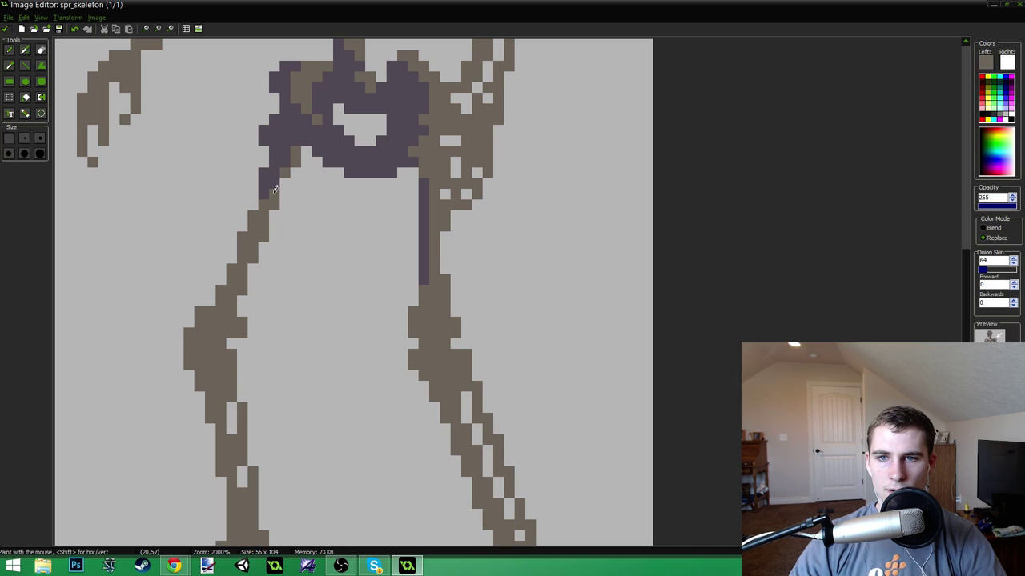
{"action": "left_click", "coordinate": [269, 198]}
{"action": "mouse_move", "coordinate": [258, 210]}
{"action": "left_mouse_down"}
{"action": "mouse_move", "coordinate": [241, 233]}
{"action": "mouse_move", "coordinate": [222, 299]}
{"action": "mouse_move", "coordinate": [199, 314]}
{"action": "mouse_move", "coordinate": [221, 320]}
{"action": "mouse_move", "coordinate": [223, 309]}
{"action": "mouse_move", "coordinate": [221, 330]}
{"action": "mouse_move", "coordinate": [239, 332]}
{"action": "mouse_move", "coordinate": [203, 314]}
{"action": "mouse_move", "coordinate": [213, 303]}
{"action": "mouse_move", "coordinate": [216, 332]}
{"action": "mouse_move", "coordinate": [201, 330]}
{"action": "mouse_move", "coordinate": [192, 346]}
{"action": "mouse_move", "coordinate": [207, 340]}
{"action": "mouse_move", "coordinate": [208, 367]}
{"action": "mouse_move", "coordinate": [225, 378]}
{"action": "mouse_move", "coordinate": [213, 386]}
{"action": "mouse_move", "coordinate": [195, 359]}
{"action": "mouse_move", "coordinate": [215, 408]}
{"action": "mouse_move", "coordinate": [228, 394]}
{"action": "mouse_move", "coordinate": [221, 439]}
{"action": "mouse_move", "coordinate": [228, 436]}
{"action": "mouse_move", "coordinate": [228, 464]}
{"action": "mouse_move", "coordinate": [230, 439]}
{"action": "mouse_move", "coordinate": [231, 466]}
{"action": "left_mouse_up"}
- Shade the left leg's lower shin, ankle and foot in greyish purple, restoring some brownish grey pixels on the heel and toes
{"action": "scroll", "coordinate": [249, 327], "scroll_direction": "down", "scroll_amount": 3}
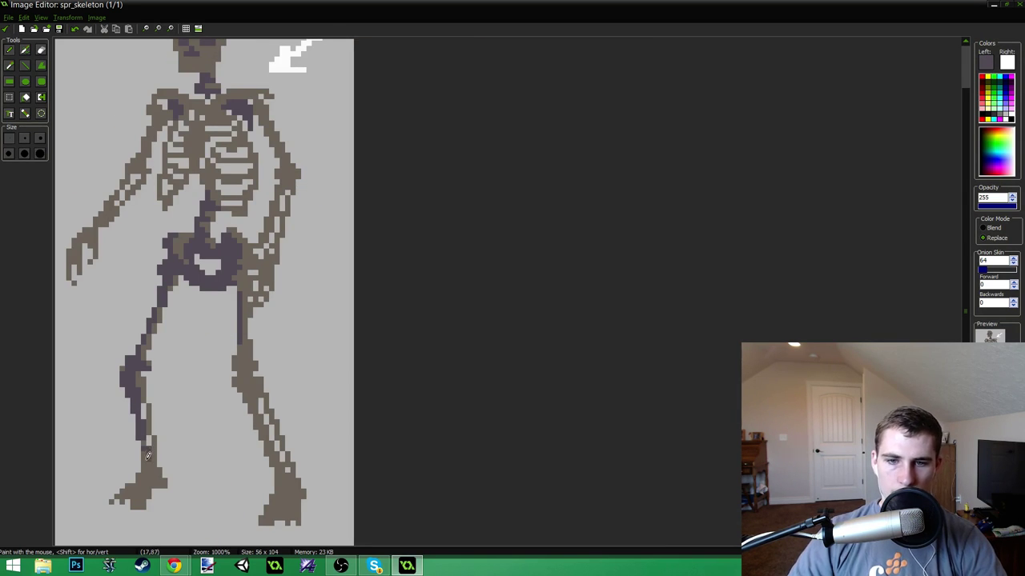
{"action": "left_click_drag", "start_coordinate": [148, 456], "coordinate": [143, 438]}
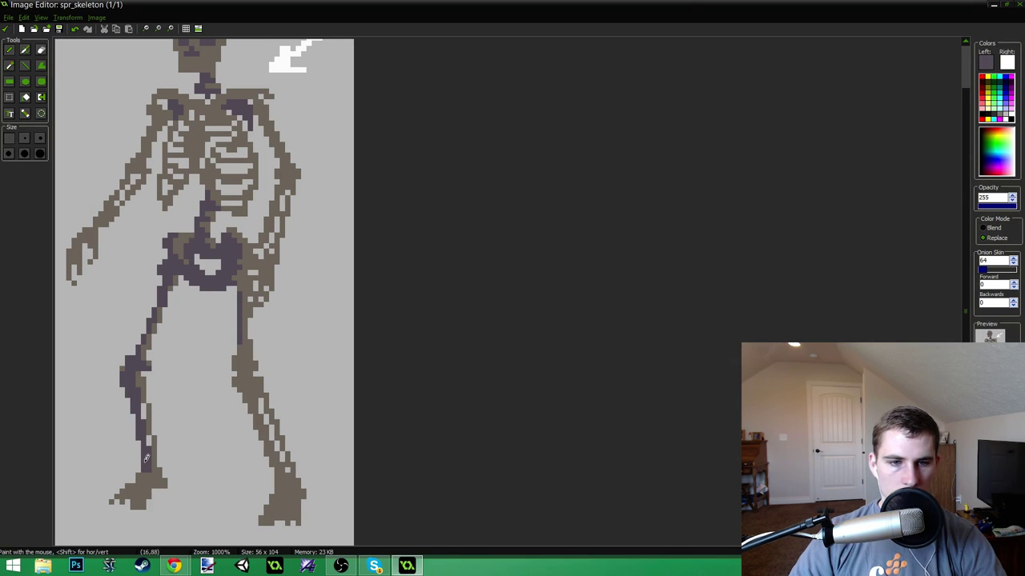
{"action": "left_click_drag", "start_coordinate": [146, 457], "coordinate": [148, 472]}
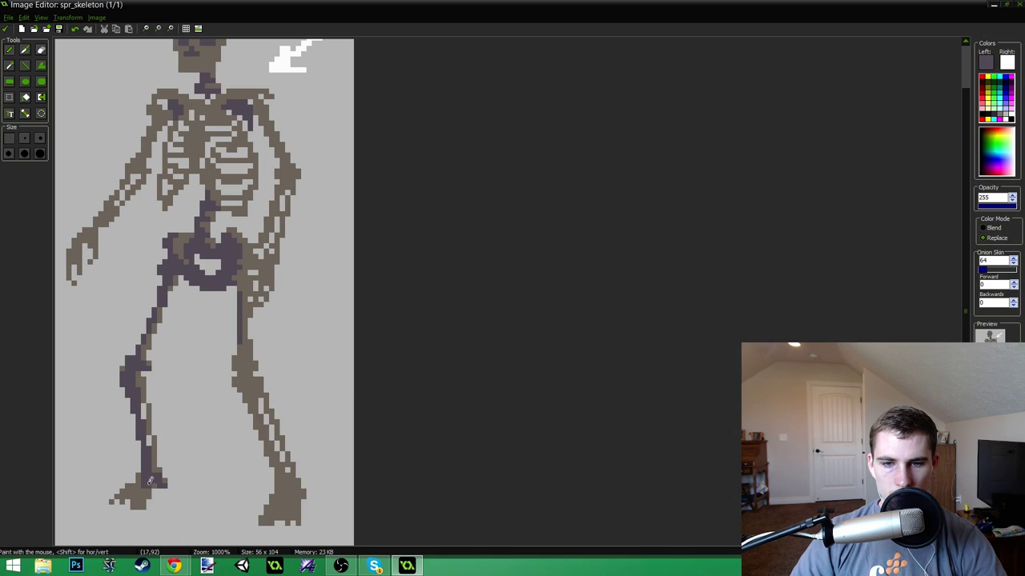
{"action": "left_click_drag", "start_coordinate": [154, 481], "coordinate": [120, 493]}
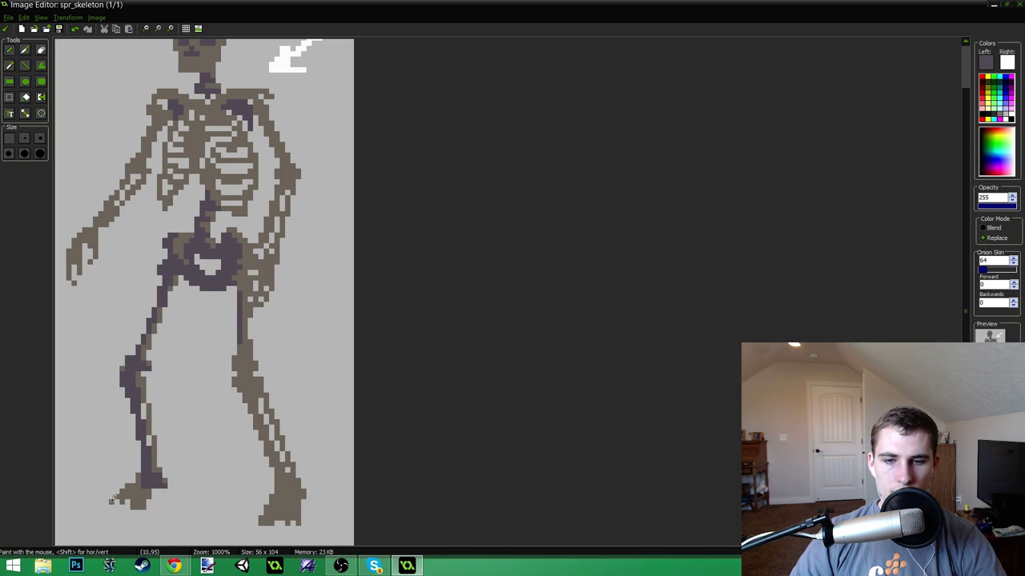
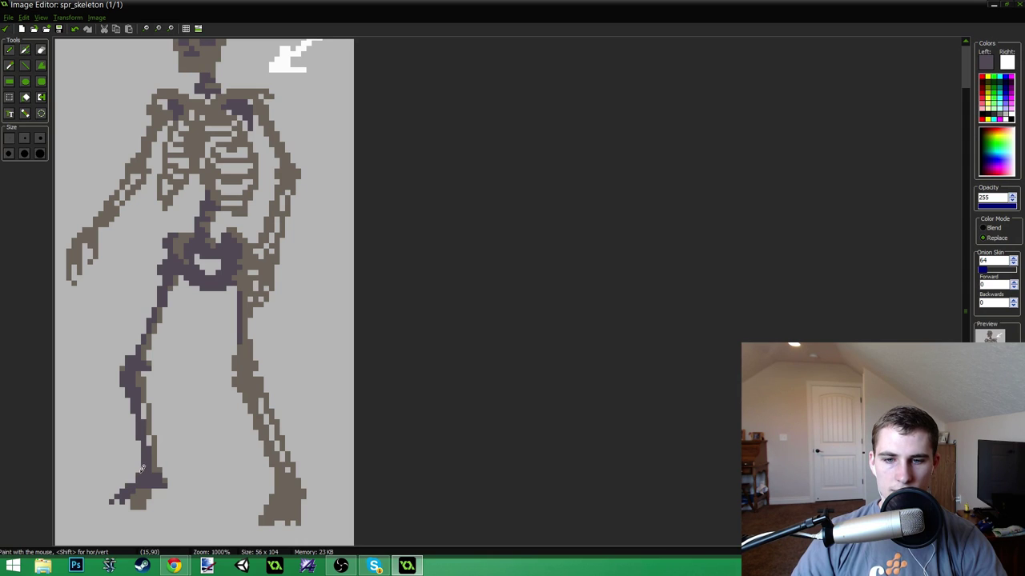
{"action": "left_click_drag", "start_coordinate": [132, 487], "coordinate": [145, 483]}
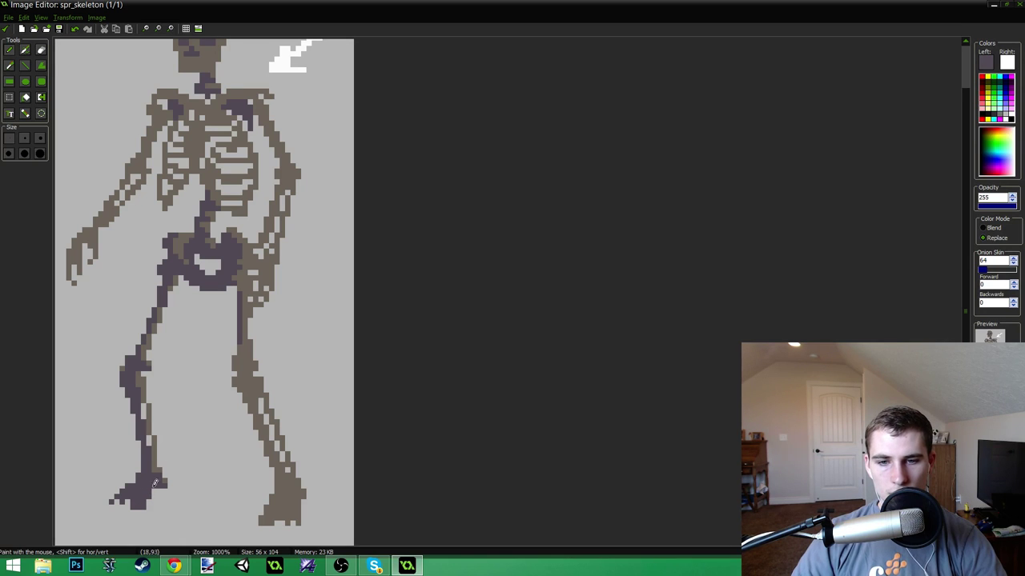
{"action": "left_click", "coordinate": [157, 473], "text": "ctrl"}
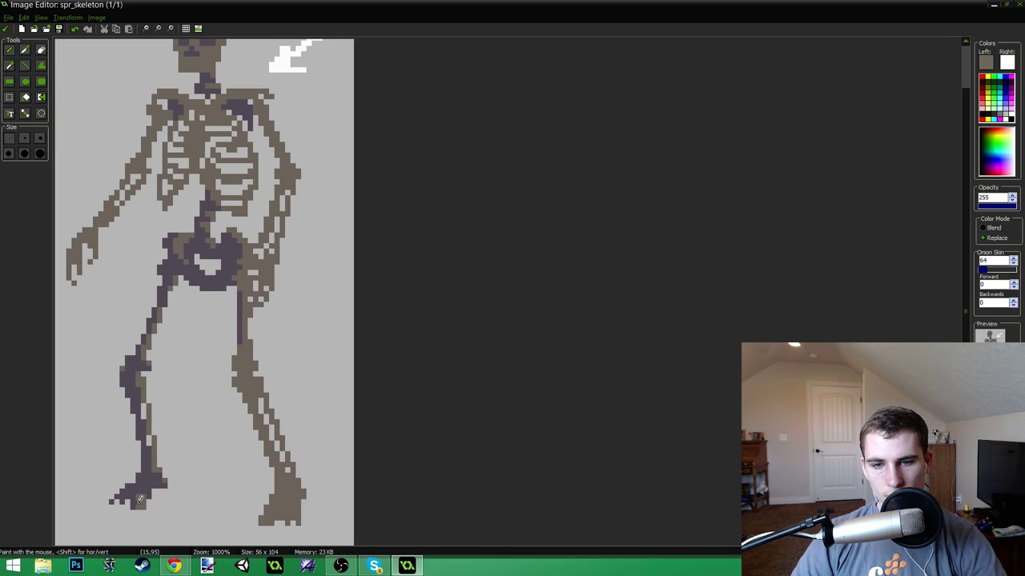
{"action": "left_click", "coordinate": [146, 487], "text": "ctrl"}
{"action": "left_click", "coordinate": [145, 495]}
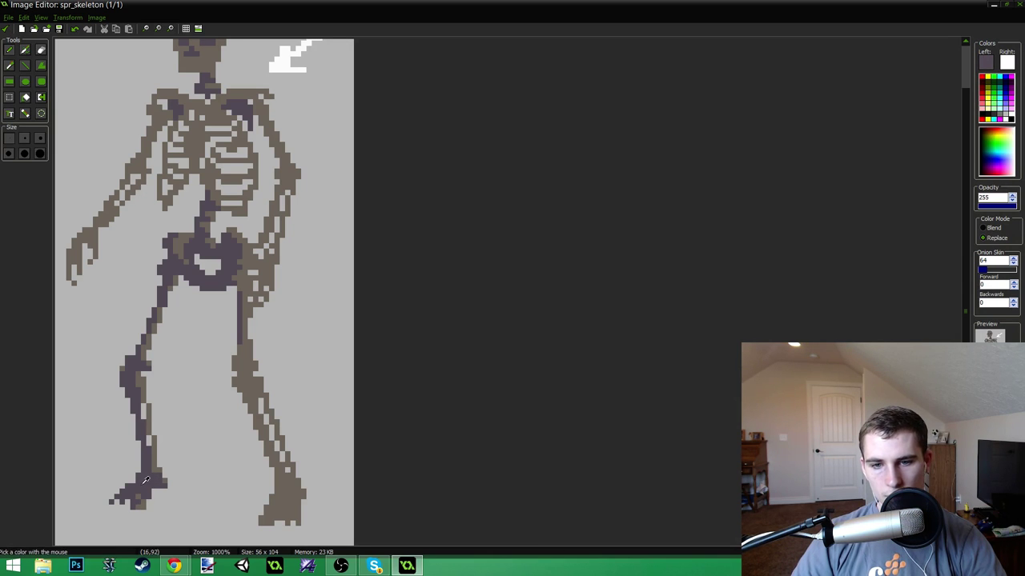
- Add greyish purple shading along the undersides of both collarbones and on a few upper right rib pixels
{"action": "scroll", "coordinate": [269, 445], "scroll_direction": "down", "scroll_amount": 2}
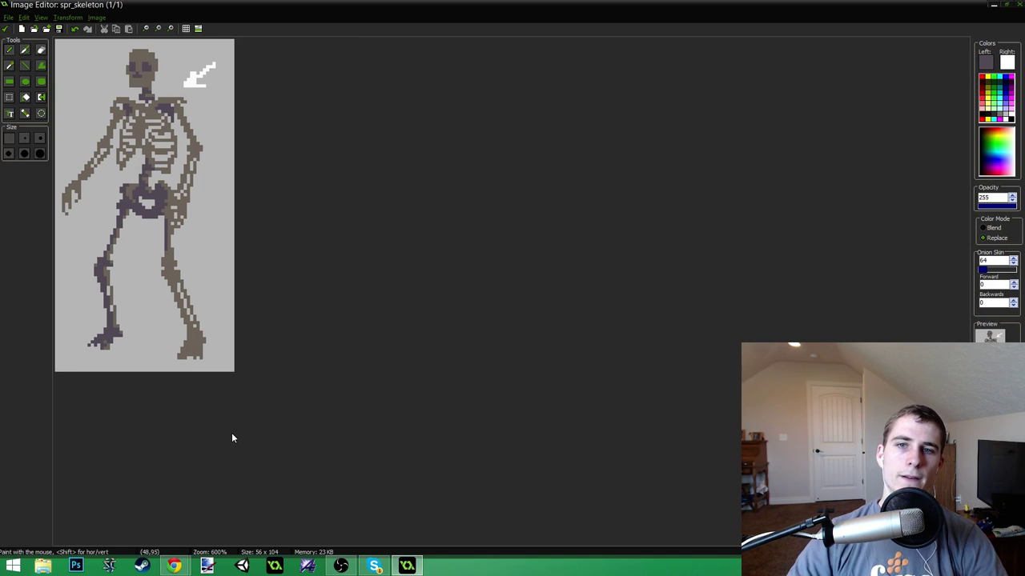
{"action": "scroll", "coordinate": [172, 44], "scroll_direction": "up", "scroll_amount": 1}
{"action": "scroll", "coordinate": [281, 96], "scroll_direction": "up", "scroll_amount": 3}
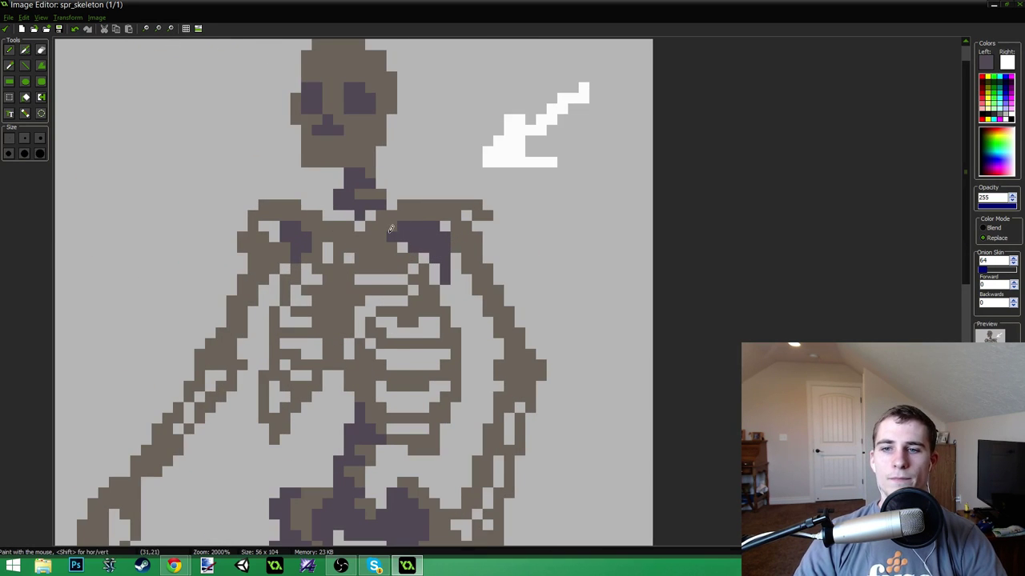
{"action": "scroll", "coordinate": [370, 230], "scroll_direction": "down", "scroll_amount": 1}
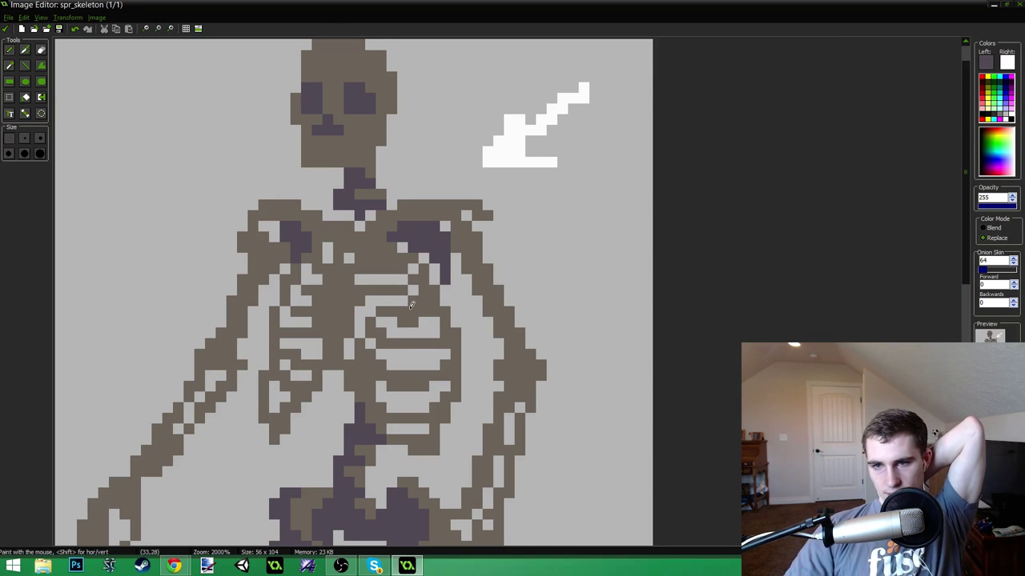
{"action": "mouse_move", "coordinate": [411, 320]}
{"action": "left_mouse_down"}
{"action": "mouse_move", "coordinate": [403, 287]}
{"action": "mouse_move", "coordinate": [390, 286]}
{"action": "mouse_move", "coordinate": [392, 236]}
{"action": "mouse_move", "coordinate": [380, 241]}
{"action": "mouse_move", "coordinate": [398, 222]}
{"action": "mouse_move", "coordinate": [363, 240]}
{"action": "mouse_move", "coordinate": [380, 235]}
{"action": "mouse_move", "coordinate": [336, 235]}
{"action": "mouse_move", "coordinate": [265, 206]}
{"action": "left_mouse_up"}
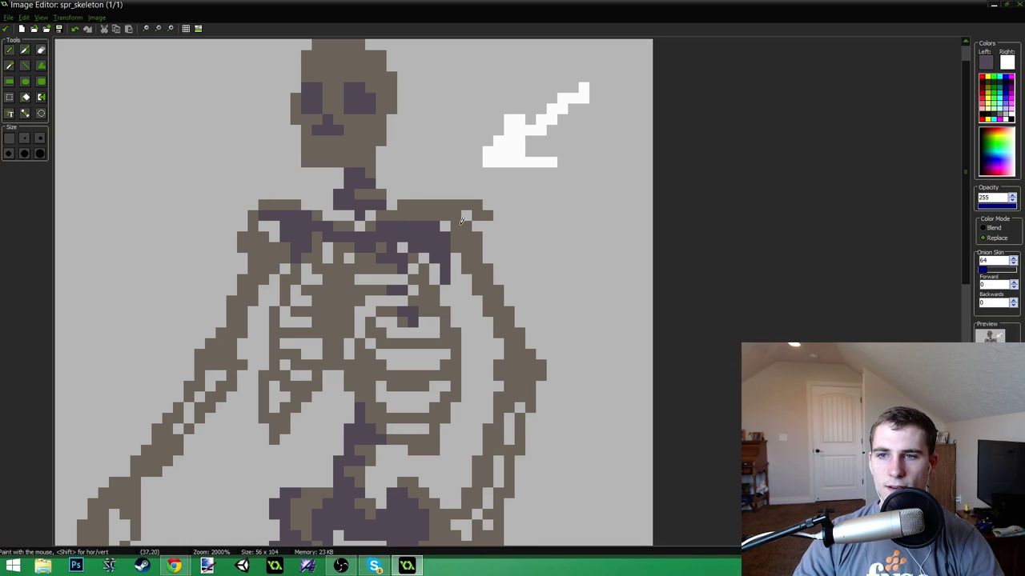
- Shade the right arm's inner edge from shoulder through elbow to forearm in greyish purple, with brownish grey touches below the elbow
{"action": "mouse_move", "coordinate": [463, 226]}
{"action": "left_mouse_down"}
{"action": "mouse_move", "coordinate": [467, 268]}
{"action": "mouse_move", "coordinate": [512, 362]}
{"action": "mouse_move", "coordinate": [533, 381]}
{"action": "mouse_move", "coordinate": [524, 394]}
{"action": "mouse_move", "coordinate": [518, 385]}
{"action": "mouse_move", "coordinate": [500, 394]}
{"action": "mouse_move", "coordinate": [480, 484]}
{"action": "left_mouse_up"}
{"action": "left_click_drag", "start_coordinate": [510, 384], "coordinate": [498, 371]}
{"action": "key", "text": "ctrl"}
{"action": "left_click", "coordinate": [501, 425], "text": "ctrl"}
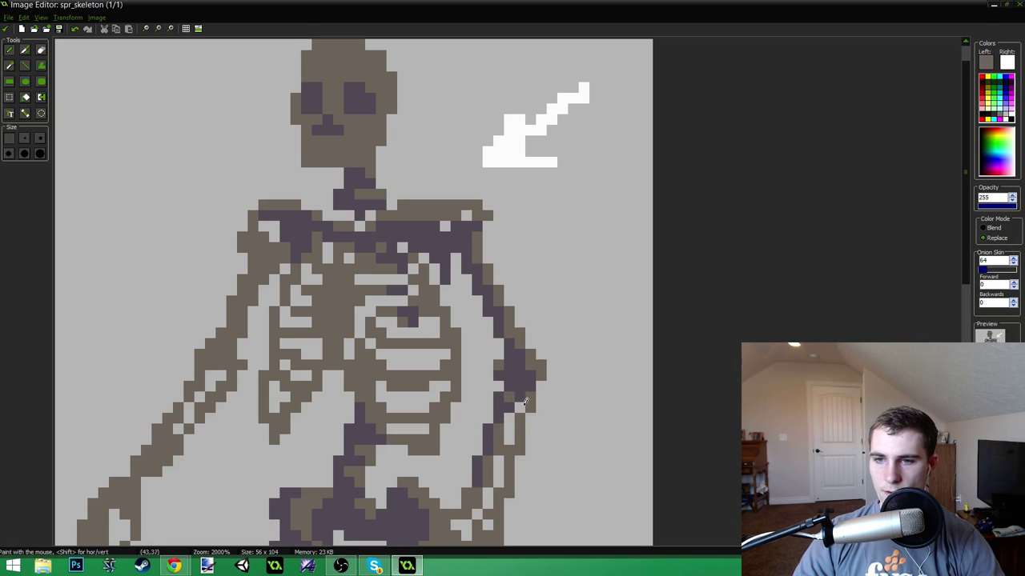
- Shade the right wrist, the hand resting by the hip and the adjoining pelvis edge in greyish purple
{"action": "scroll", "coordinate": [384, 386], "scroll_direction": "down", "scroll_amount": 3}
{"action": "scroll", "coordinate": [384, 386], "scroll_direction": "up", "scroll_amount": 2}
{"action": "scroll", "coordinate": [460, 108], "scroll_direction": "up", "scroll_amount": 1}
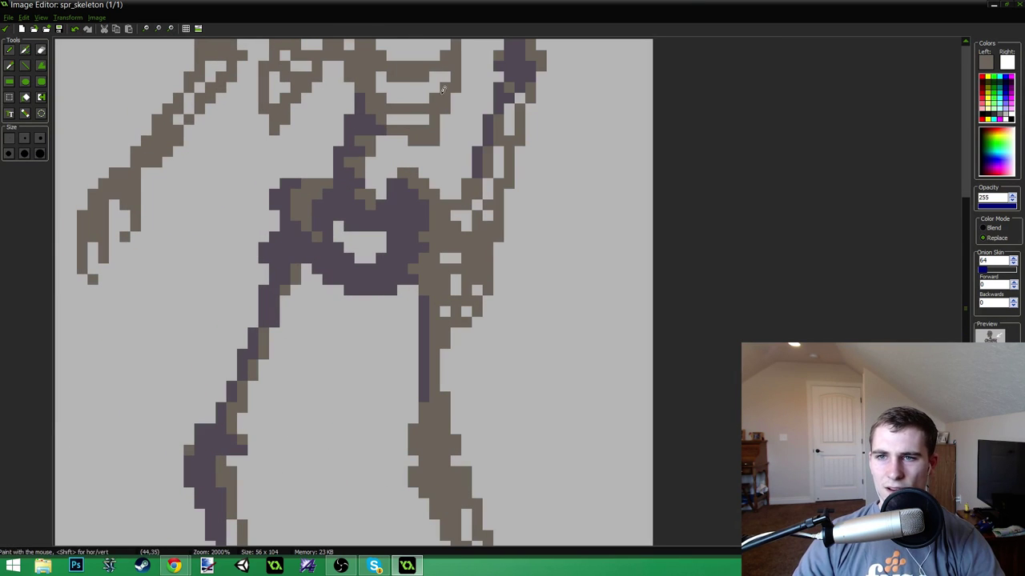
{"action": "key", "text": "ctrl"}
{"action": "left_click", "coordinate": [485, 156], "text": "ctrl"}
{"action": "left_click_drag", "start_coordinate": [468, 183], "coordinate": [467, 196]}
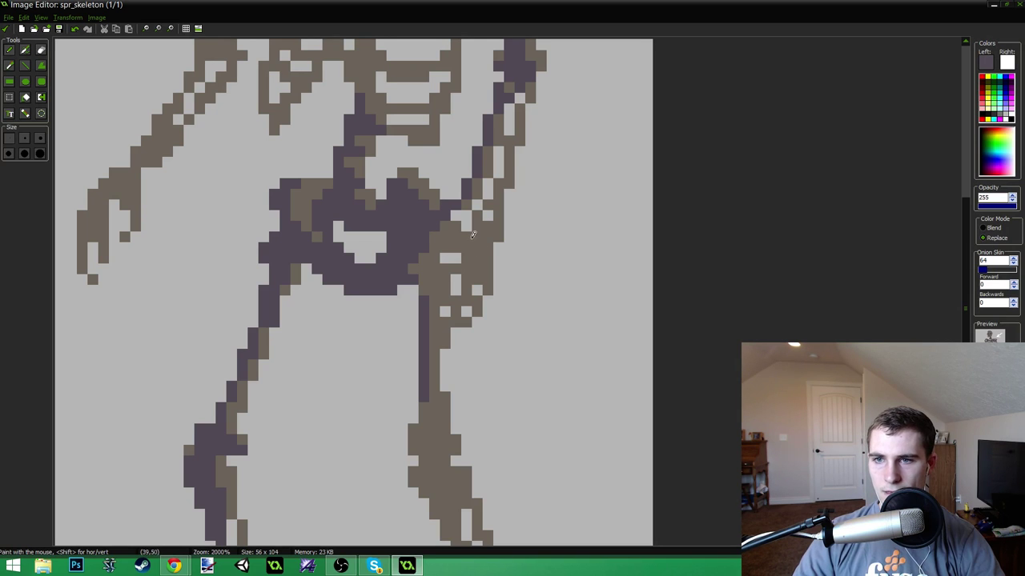
{"action": "mouse_move", "coordinate": [472, 232]}
{"action": "left_mouse_down"}
{"action": "mouse_move", "coordinate": [469, 259]}
{"action": "mouse_move", "coordinate": [482, 221]}
{"action": "mouse_move", "coordinate": [466, 269]}
{"action": "mouse_move", "coordinate": [456, 280]}
{"action": "mouse_move", "coordinate": [446, 266]}
{"action": "mouse_move", "coordinate": [443, 292]}
{"action": "mouse_move", "coordinate": [444, 244]}
{"action": "left_mouse_up"}
- Fill the upper right thigh directly beneath the hand with greyish purple shading
{"action": "scroll", "coordinate": [444, 245], "scroll_direction": "down", "scroll_amount": 3}
{"action": "scroll", "coordinate": [419, 232], "scroll_direction": "up", "scroll_amount": 2}
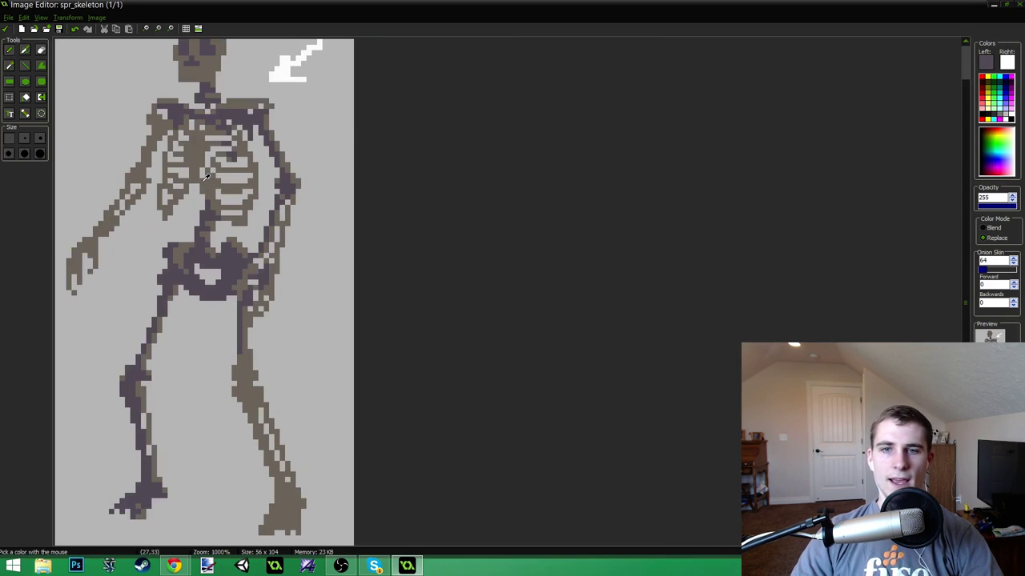
{"action": "scroll", "coordinate": [253, 160], "scroll_direction": "up", "scroll_amount": 3}
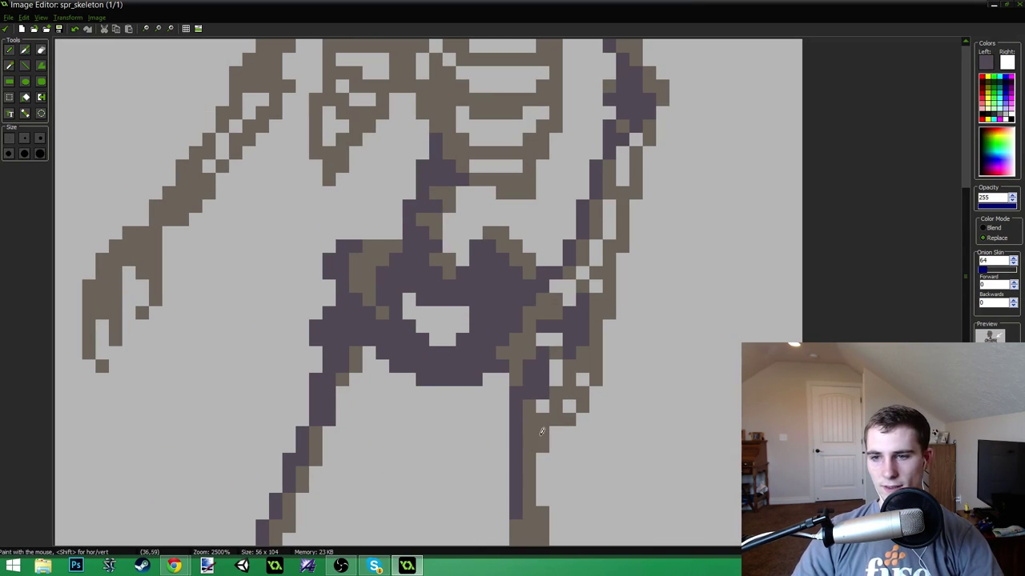
{"action": "mouse_move", "coordinate": [543, 430]}
{"action": "left_mouse_down"}
{"action": "mouse_move", "coordinate": [531, 445]}
{"action": "mouse_move", "coordinate": [542, 438]}
{"action": "left_mouse_up"}
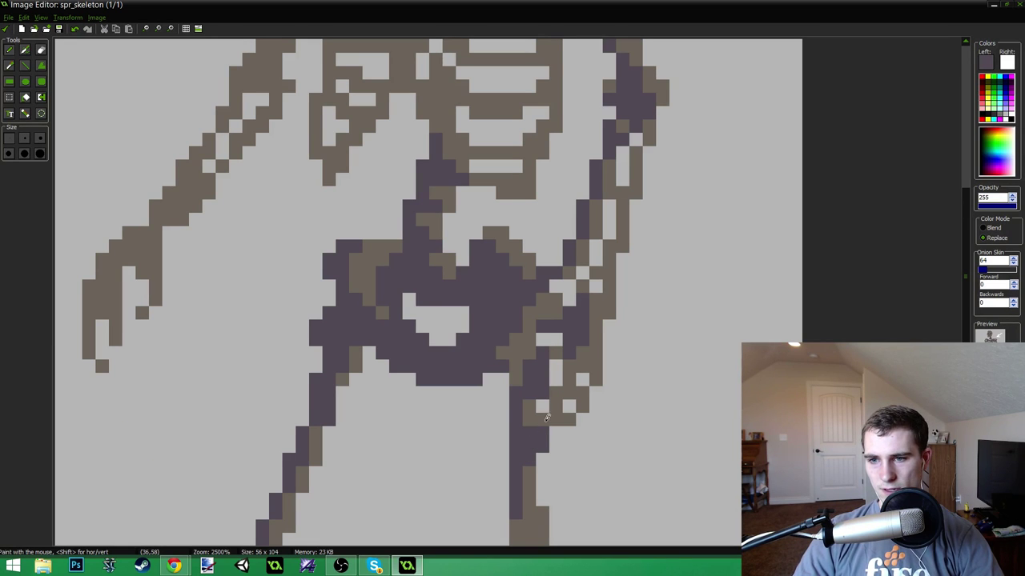
{"action": "scroll", "coordinate": [546, 417], "scroll_direction": "down", "scroll_amount": 4}
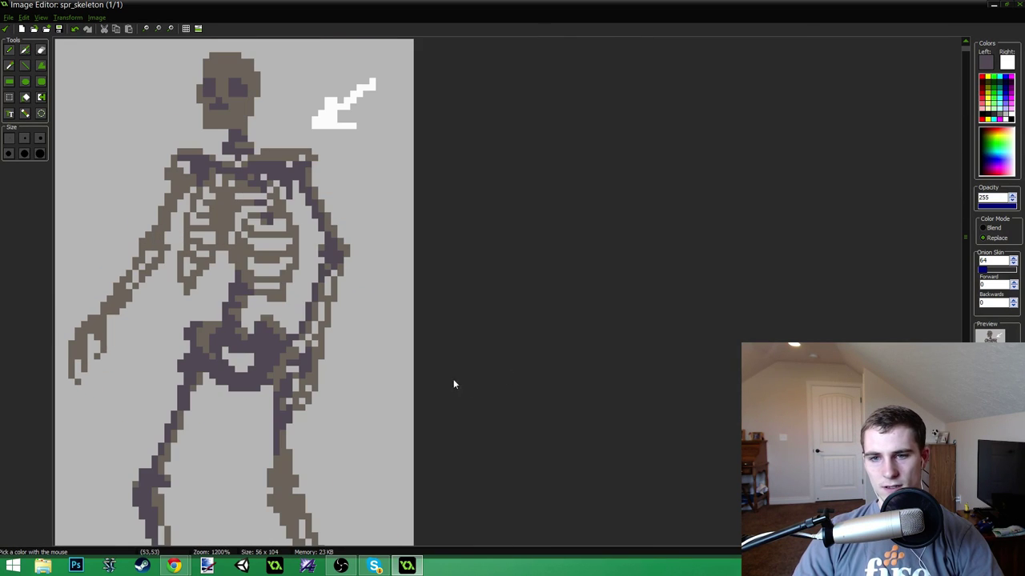
{"action": "scroll", "coordinate": [337, 355], "scroll_direction": "up", "scroll_amount": 2}
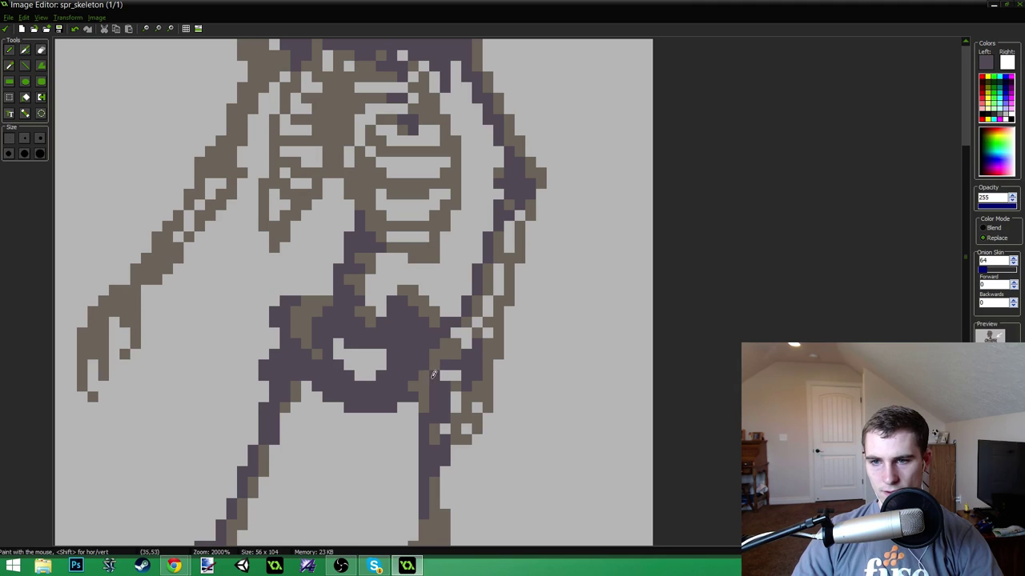
- Examine the skeleton's overall shading at several zoom levels, comparing the unshaded left arm and ribs with the finished areas
{"action": "scroll", "coordinate": [425, 374], "scroll_direction": "down", "scroll_amount": 2}
{"action": "scroll", "coordinate": [452, 330], "scroll_direction": "down", "scroll_amount": 2}
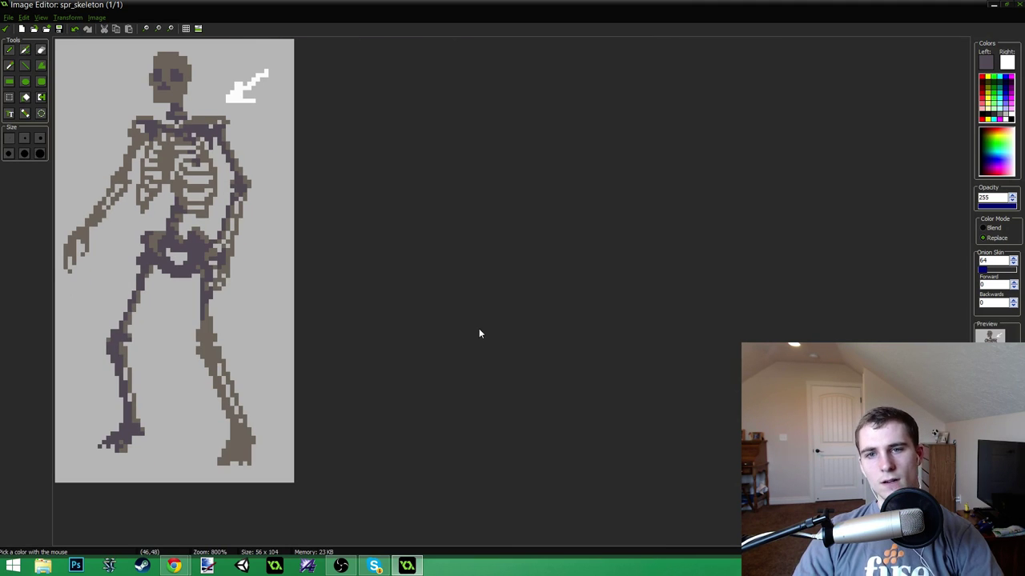
{"action": "scroll", "coordinate": [328, 297], "scroll_direction": "up", "scroll_amount": 3}
{"action": "left_click", "coordinate": [349, 271]}
{"action": "scroll", "coordinate": [349, 256], "scroll_direction": "down", "scroll_amount": 3}
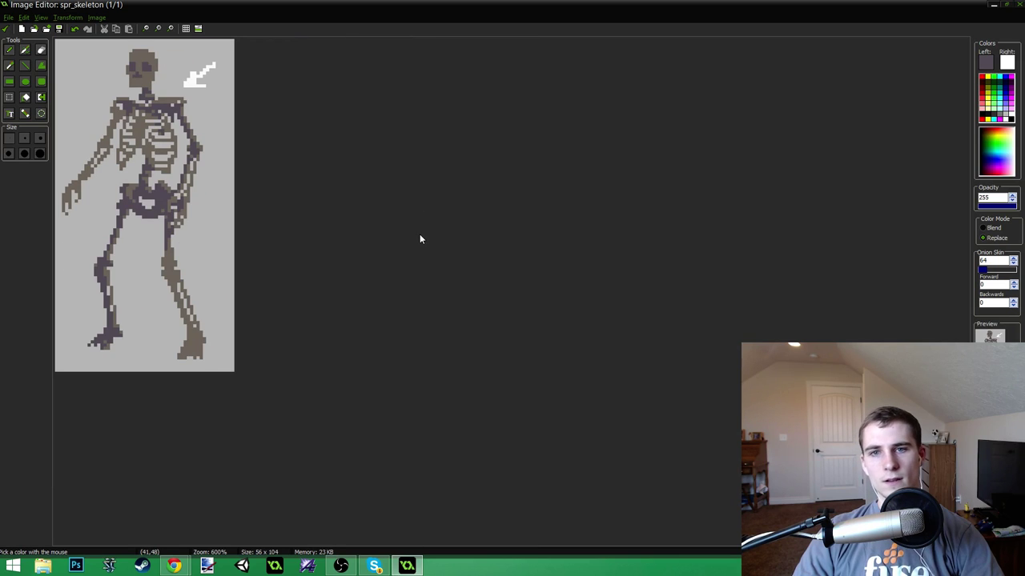
{"action": "scroll", "coordinate": [414, 237], "scroll_direction": "up", "scroll_amount": 2}
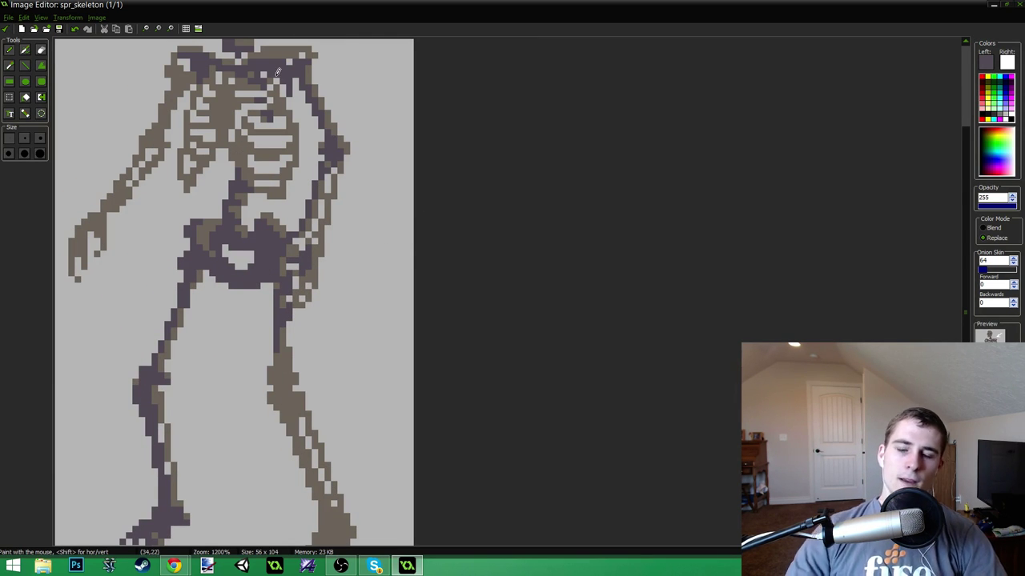
{"action": "scroll", "coordinate": [132, 242], "scroll_direction": "up", "scroll_amount": 2}
{"action": "scroll", "coordinate": [100, 120], "scroll_direction": "down", "scroll_amount": 4}
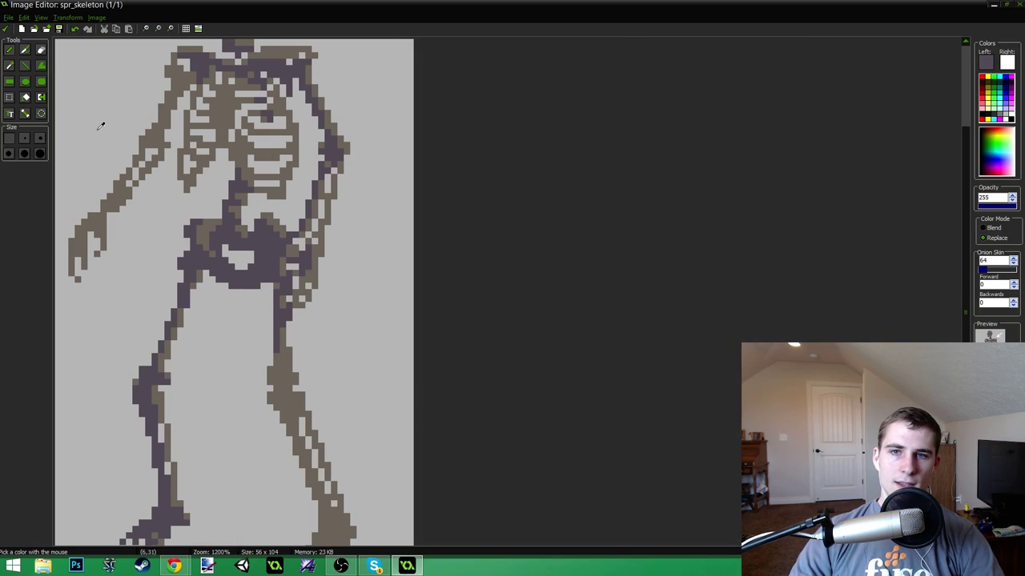
{"action": "scroll", "coordinate": [100, 120], "scroll_direction": "up", "scroll_amount": 4}
{"action": "scroll", "coordinate": [333, 76], "scroll_direction": "down", "scroll_amount": 5}
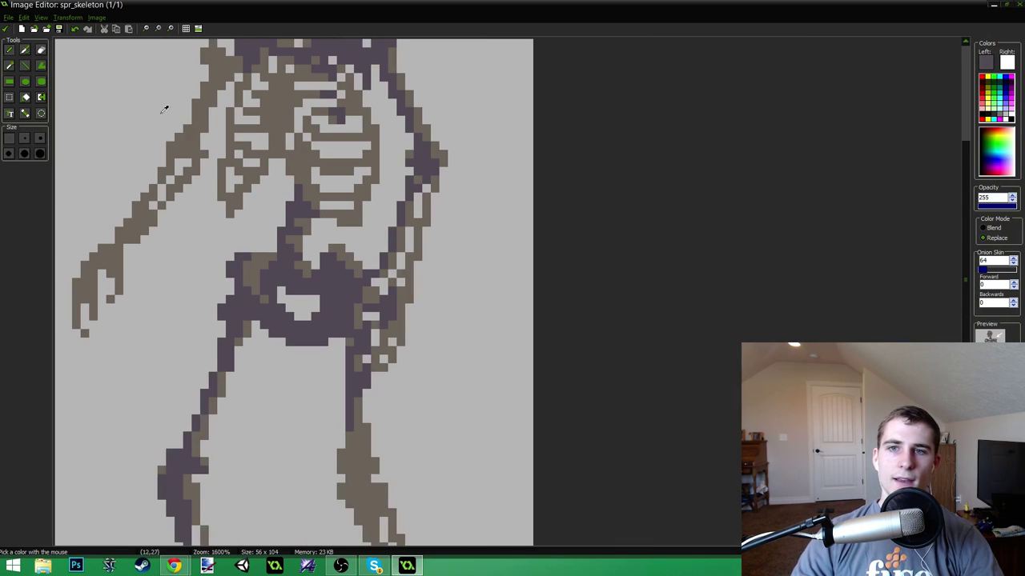
- Shade the left arm's outer edge from shoulder through elbow to wrist in greyish purple, with a touch inside the upper forearm
{"action": "scroll", "coordinate": [88, 64], "scroll_direction": "up", "scroll_amount": 3}
{"action": "scroll", "coordinate": [88, 64], "scroll_direction": "up", "scroll_amount": 2}
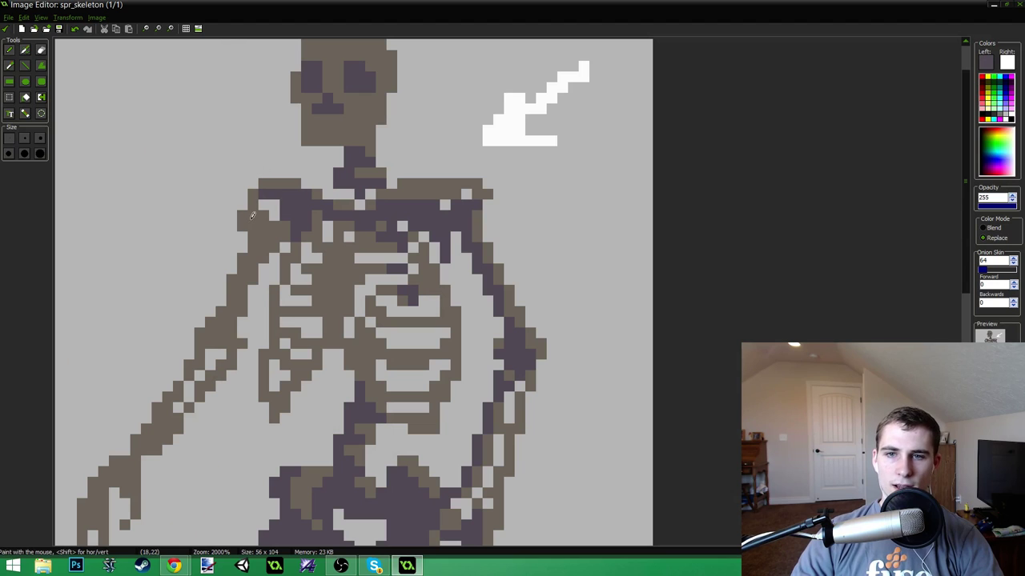
{"action": "mouse_move", "coordinate": [244, 225]}
{"action": "left_mouse_down"}
{"action": "mouse_move", "coordinate": [262, 221]}
{"action": "mouse_move", "coordinate": [285, 230]}
{"action": "mouse_move", "coordinate": [255, 236]}
{"action": "mouse_move", "coordinate": [204, 333]}
{"action": "mouse_move", "coordinate": [221, 326]}
{"action": "mouse_move", "coordinate": [213, 337]}
{"action": "mouse_move", "coordinate": [220, 345]}
{"action": "mouse_move", "coordinate": [230, 336]}
{"action": "mouse_move", "coordinate": [240, 352]}
{"action": "mouse_move", "coordinate": [193, 386]}
{"action": "mouse_move", "coordinate": [198, 352]}
{"action": "mouse_move", "coordinate": [144, 439]}
{"action": "left_mouse_up"}
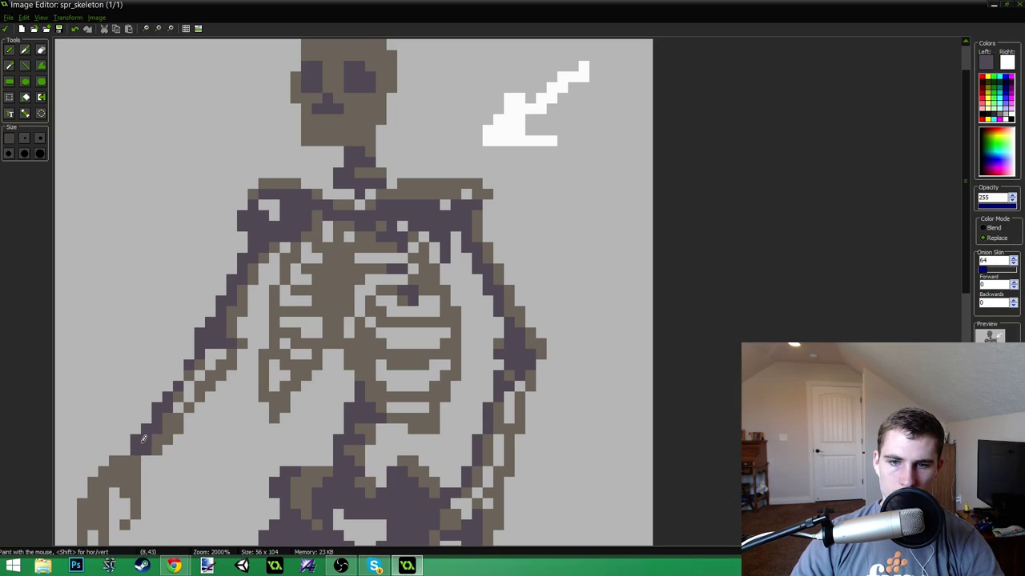
{"action": "left_click", "coordinate": [209, 373]}
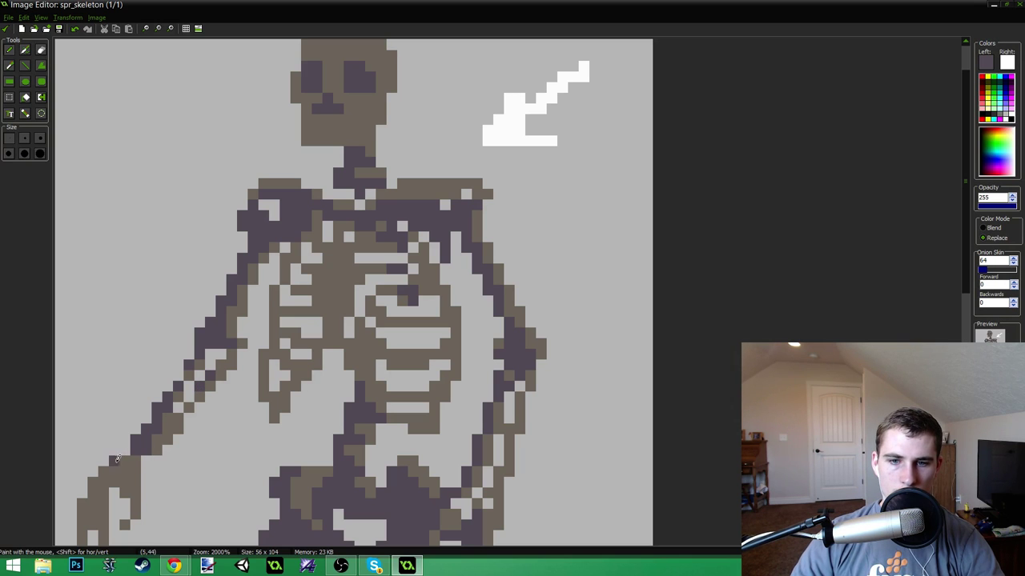
- Shade the back of the left hand and the outer edge of its fingers in greyish purple
{"action": "mouse_move", "coordinate": [114, 461]}
{"action": "left_mouse_down"}
{"action": "mouse_move", "coordinate": [104, 473]}
{"action": "mouse_move", "coordinate": [125, 492]}
{"action": "left_mouse_up"}
{"action": "key", "text": "o"}
{"action": "scroll", "coordinate": [104, 476], "scroll_direction": "down", "scroll_amount": 2}
{"action": "scroll", "coordinate": [94, 386], "scroll_direction": "up", "scroll_amount": 4}
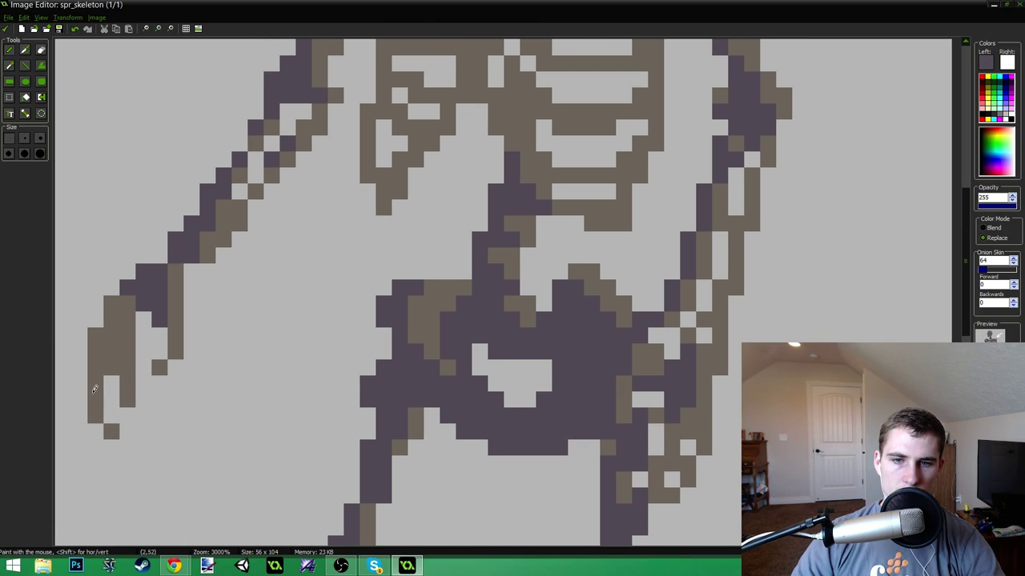
{"action": "mouse_move", "coordinate": [95, 389]}
{"action": "left_mouse_down"}
{"action": "mouse_move", "coordinate": [98, 334]}
{"action": "mouse_move", "coordinate": [110, 344]}
{"action": "mouse_move", "coordinate": [120, 304]}
{"action": "mouse_move", "coordinate": [117, 318]}
{"action": "left_mouse_up"}
{"action": "scroll", "coordinate": [117, 319], "scroll_direction": "down", "scroll_amount": 4}
- Add greyish purple shading to the middle and lower right ribs and the bottom edge of the rib cage
{"action": "scroll", "coordinate": [418, 272], "scroll_direction": "up", "scroll_amount": 3}
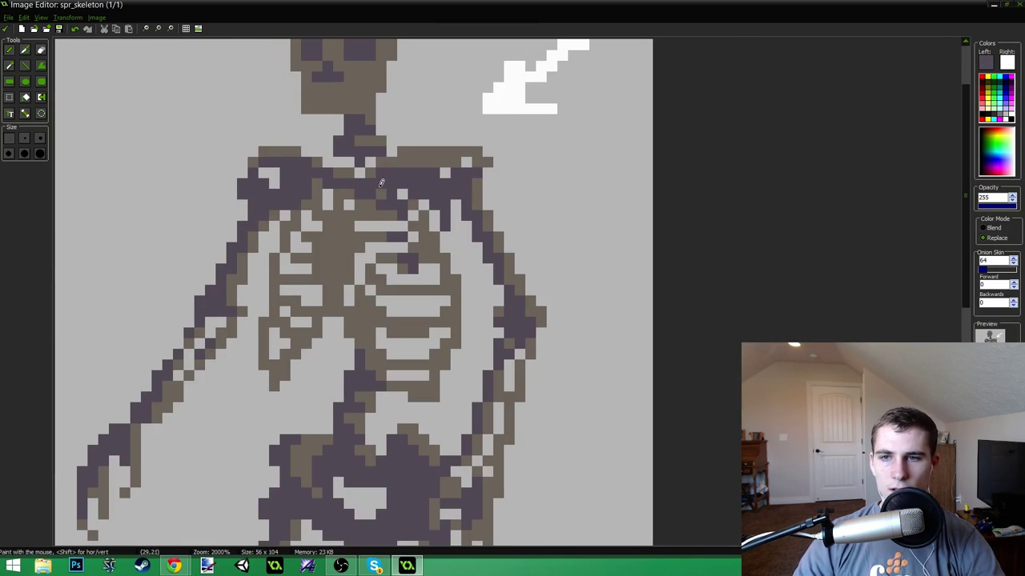
{"action": "left_click_drag", "start_coordinate": [535, 299], "coordinate": [498, 298]}
{"action": "left_click_drag", "start_coordinate": [534, 339], "coordinate": [511, 340]}
{"action": "mouse_move", "coordinate": [532, 379]}
{"action": "left_mouse_down"}
{"action": "mouse_move", "coordinate": [519, 423]}
{"action": "mouse_move", "coordinate": [484, 419]}
{"action": "left_mouse_up"}
{"action": "left_click", "coordinate": [509, 430]}
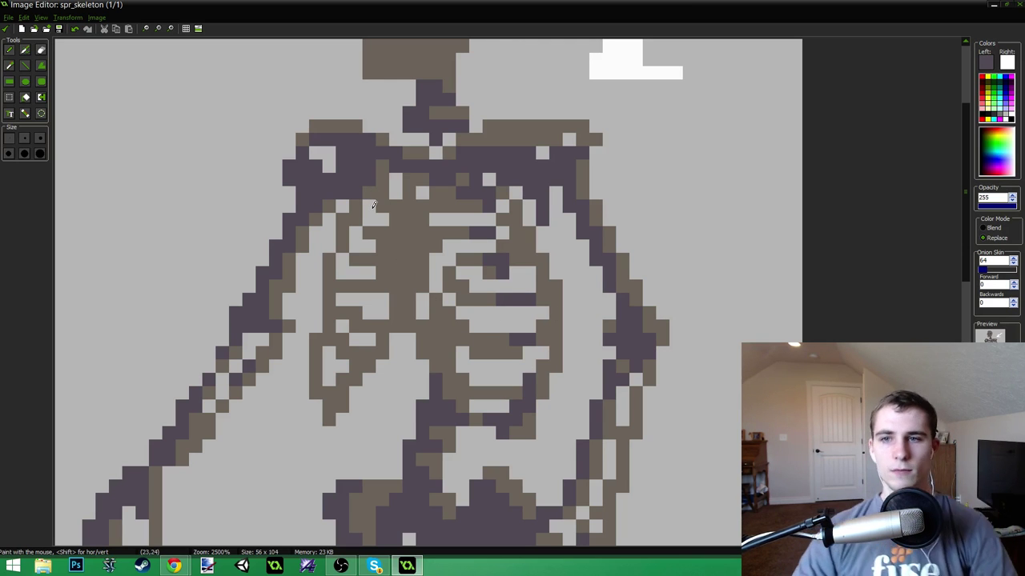
- Flood-fill the sternum and connected ribs with greyish purple, and paint the leftover upper left and inner right rib pixels to match
{"action": "key", "text": "f"}
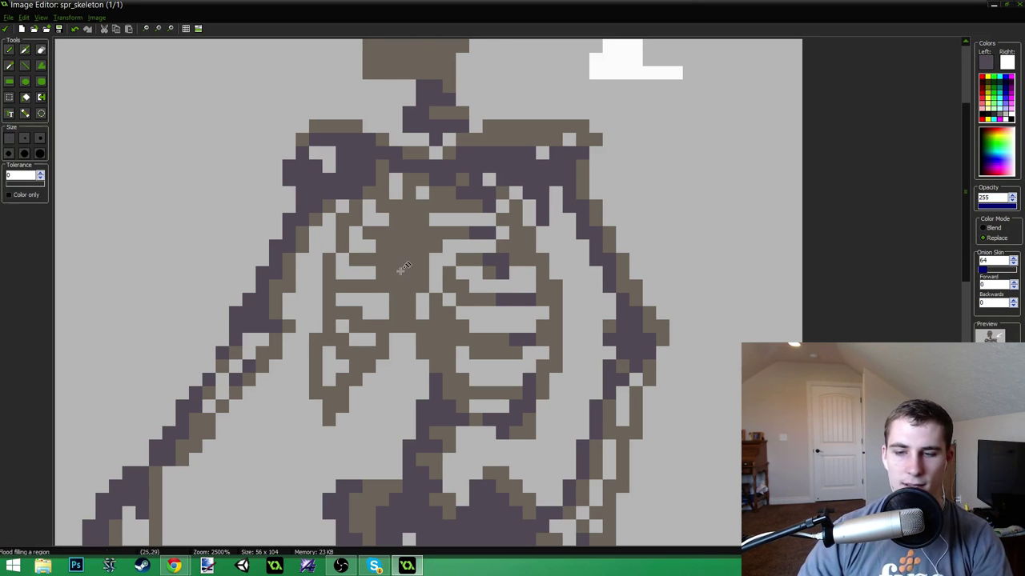
{"action": "left_click", "coordinate": [400, 270]}
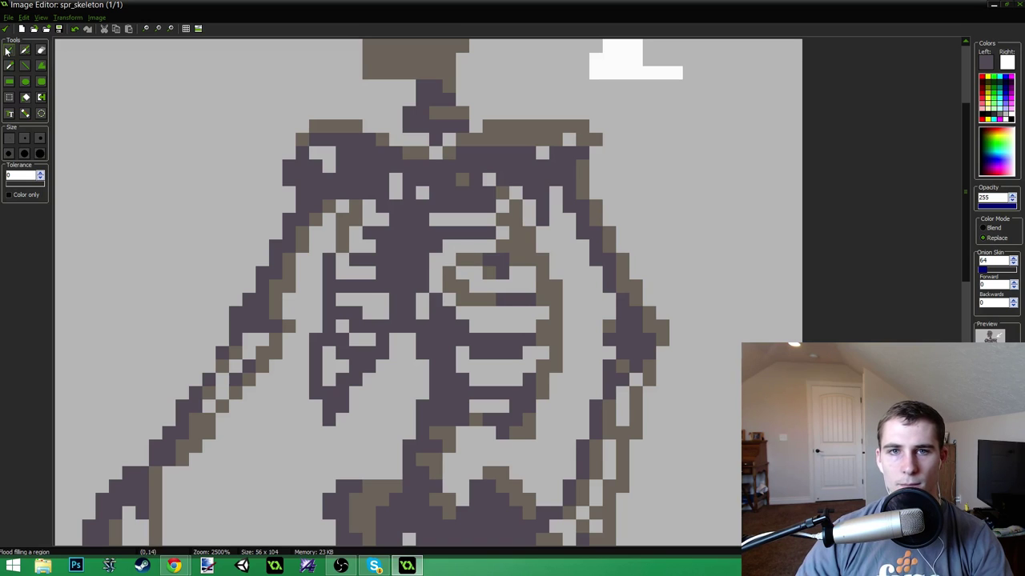
{"action": "left_click", "coordinate": [8, 50]}
{"action": "left_click", "coordinate": [376, 230], "text": "ctrl"}
{"action": "mouse_move", "coordinate": [342, 220]}
{"action": "left_mouse_down"}
{"action": "mouse_move", "coordinate": [342, 230]}
{"action": "mouse_move", "coordinate": [355, 211]}
{"action": "mouse_move", "coordinate": [346, 236]}
{"action": "left_mouse_up"}
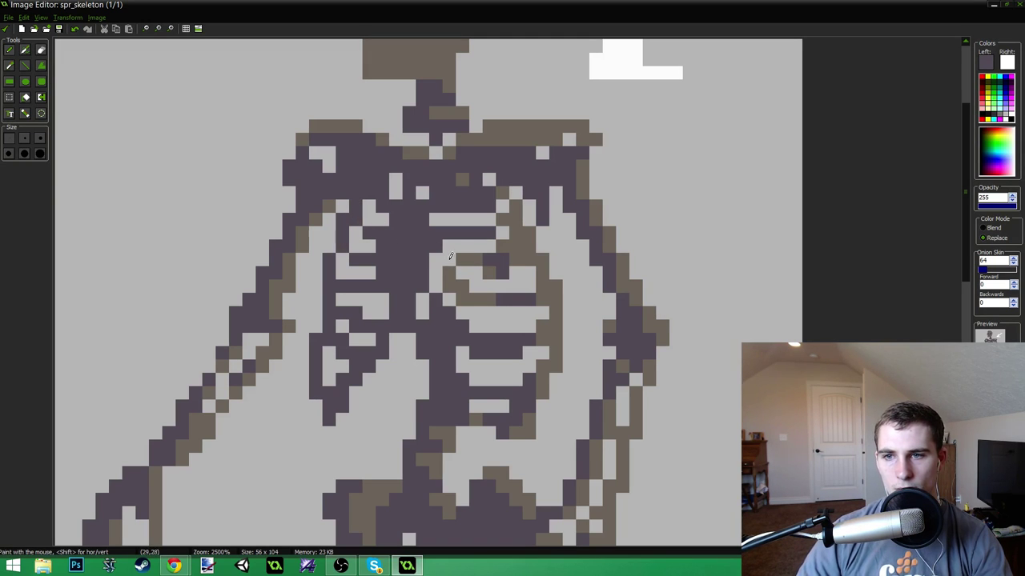
{"action": "mouse_move", "coordinate": [454, 270]}
{"action": "left_mouse_down"}
{"action": "mouse_move", "coordinate": [451, 288]}
{"action": "mouse_move", "coordinate": [464, 301]}
{"action": "left_mouse_up"}
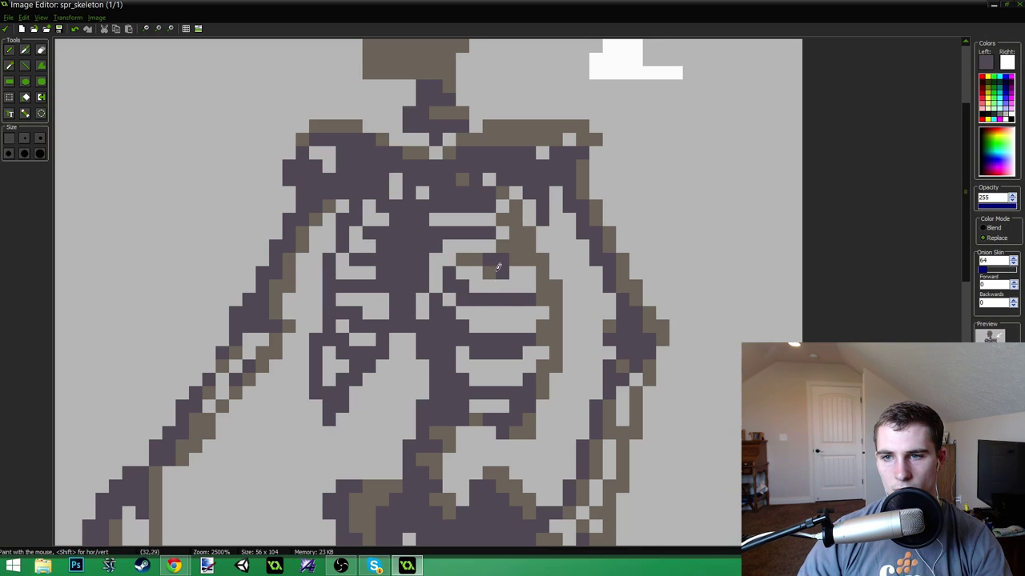
{"action": "mouse_move", "coordinate": [482, 256]}
{"action": "left_mouse_down"}
{"action": "mouse_move", "coordinate": [463, 254]}
{"action": "mouse_move", "coordinate": [517, 258]}
{"action": "left_mouse_up"}
{"action": "scroll", "coordinate": [522, 258], "scroll_direction": "down", "scroll_amount": 6}
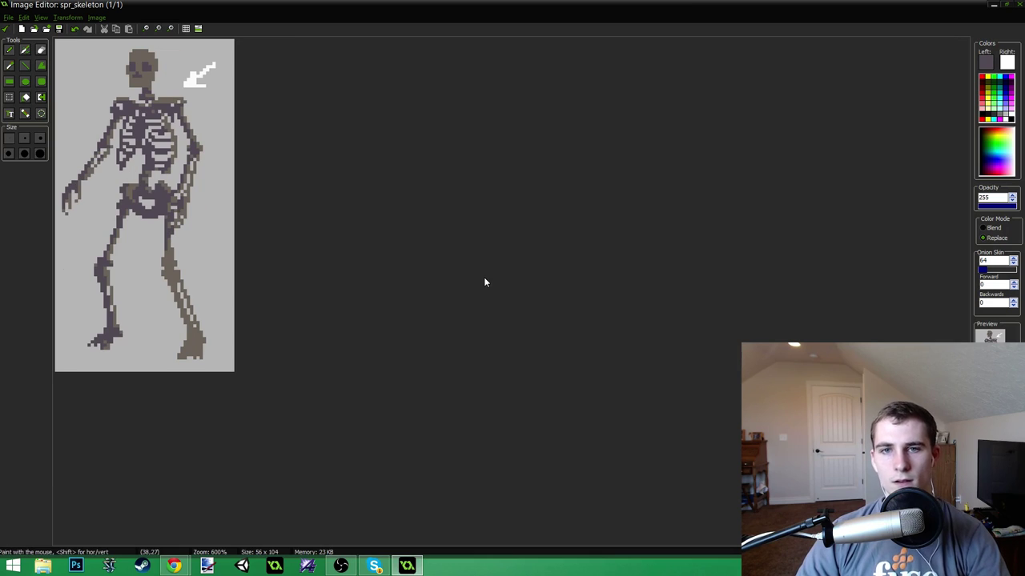
{"action": "scroll", "coordinate": [272, 352], "scroll_direction": "up", "scroll_amount": 2}
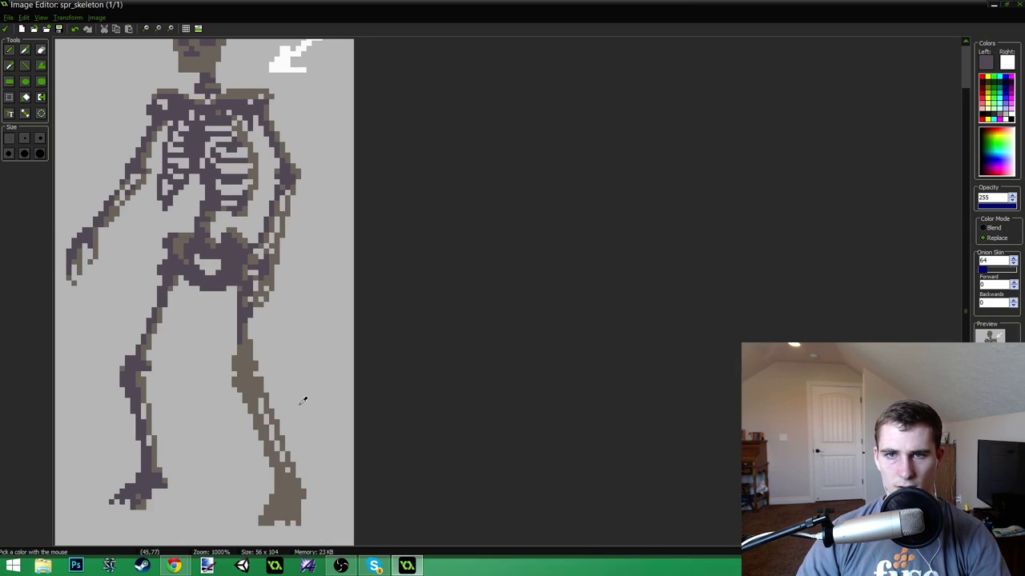
{"action": "scroll", "coordinate": [301, 400], "scroll_direction": "down", "scroll_amount": 3}
{"action": "scroll", "coordinate": [139, 104], "scroll_direction": "up", "scroll_amount": 2}
{"action": "scroll", "coordinate": [152, 38], "scroll_direction": "up", "scroll_amount": 3}
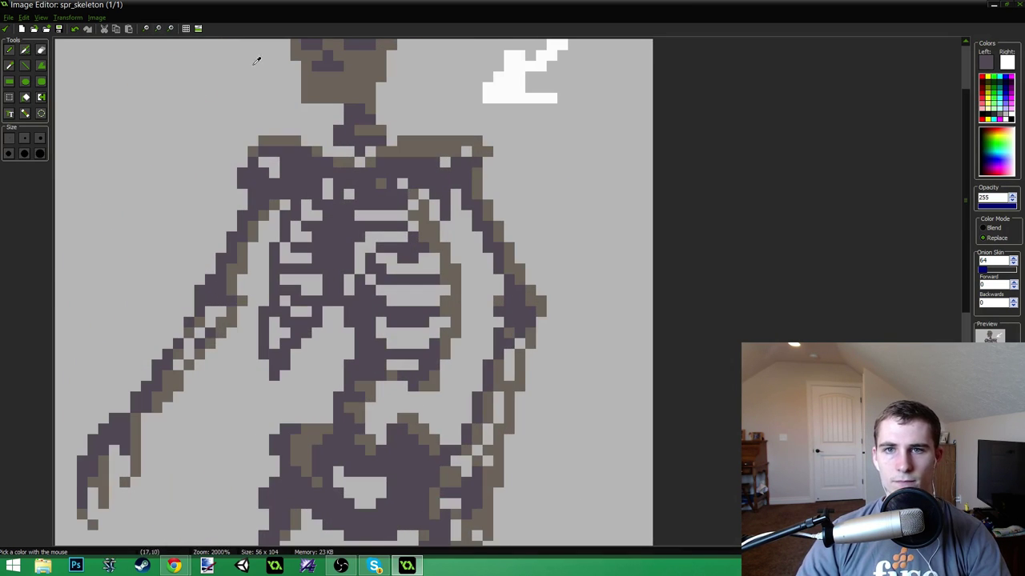
{"action": "scroll", "coordinate": [960, 231], "scroll_direction": "up", "scroll_amount": 2}
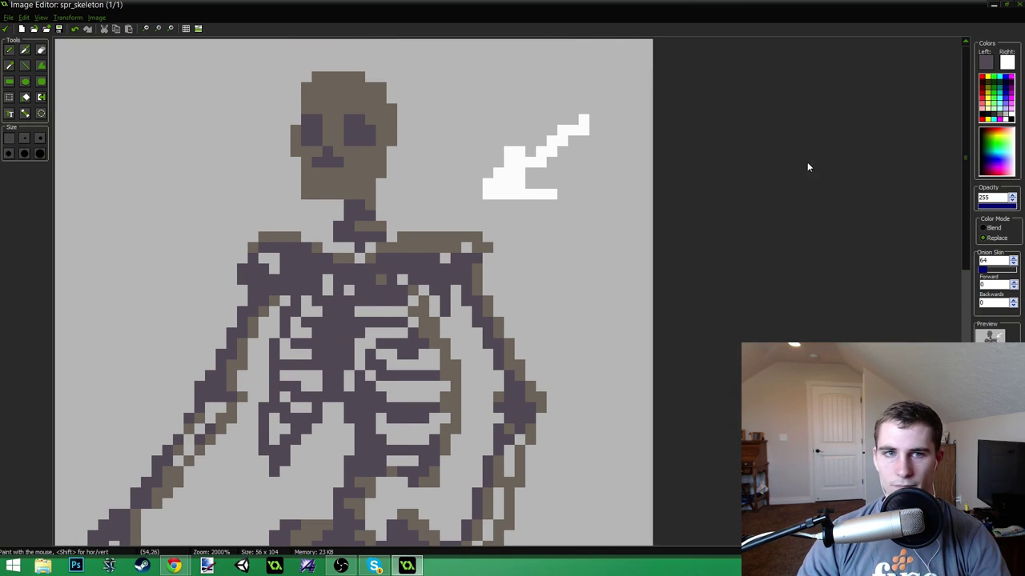
{"action": "left_click", "coordinate": [375, 110]}
{"action": "left_click", "coordinate": [381, 119]}
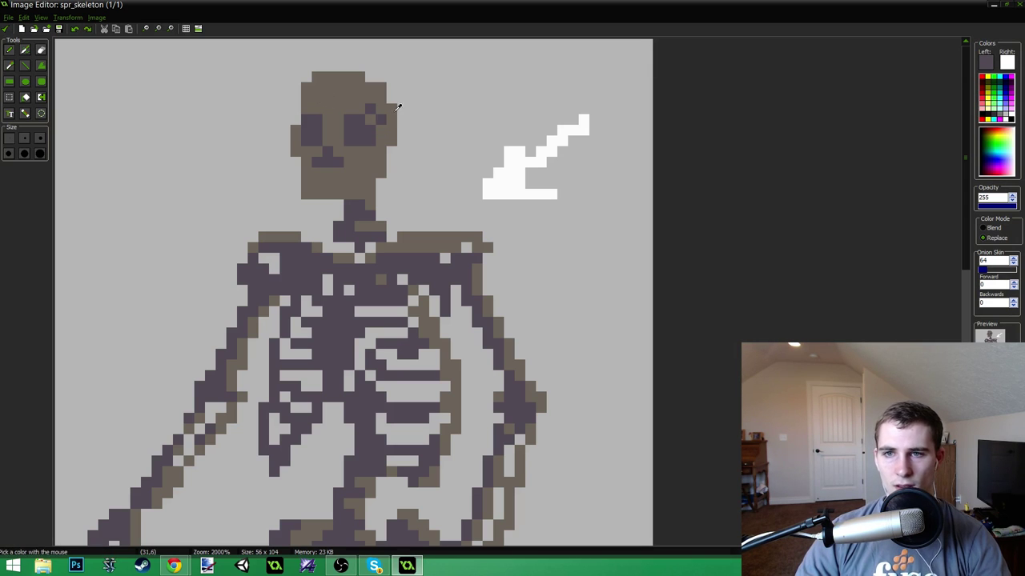
{"action": "key", "text": "ctrl+z"}
{"action": "key", "text": "ctrl+z"}
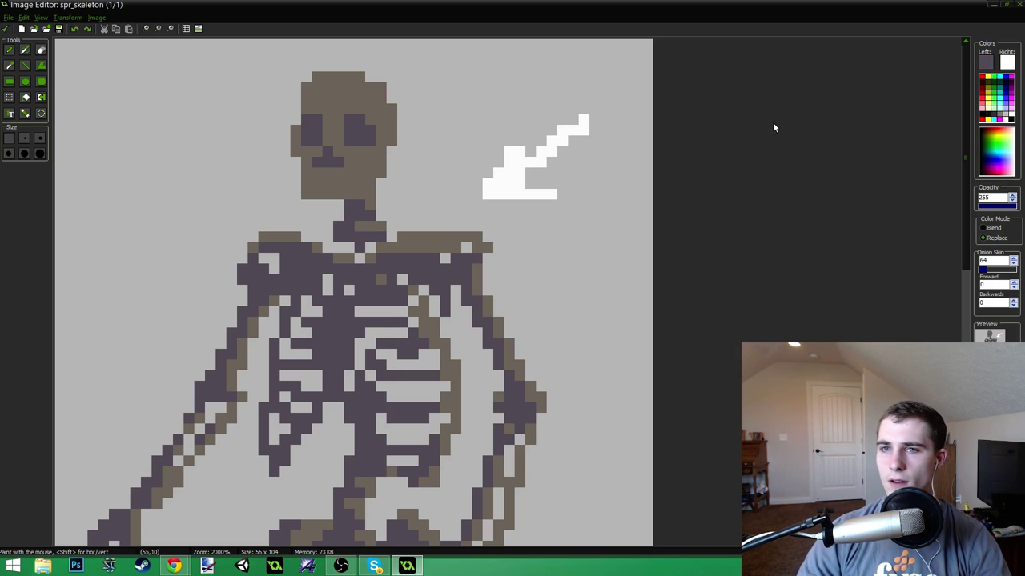
- Darken the greyish purple paint colour and flood-fill both eye sockets and the nose cavity with it
{"action": "left_click", "coordinate": [984, 62]}
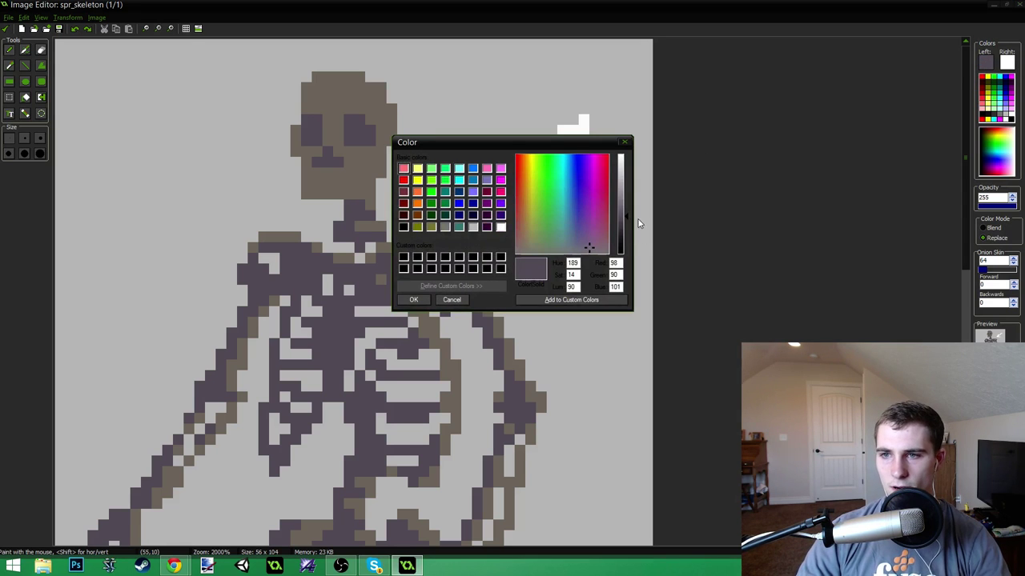
{"action": "left_click", "coordinate": [626, 226]}
{"action": "left_click", "coordinate": [414, 300]}
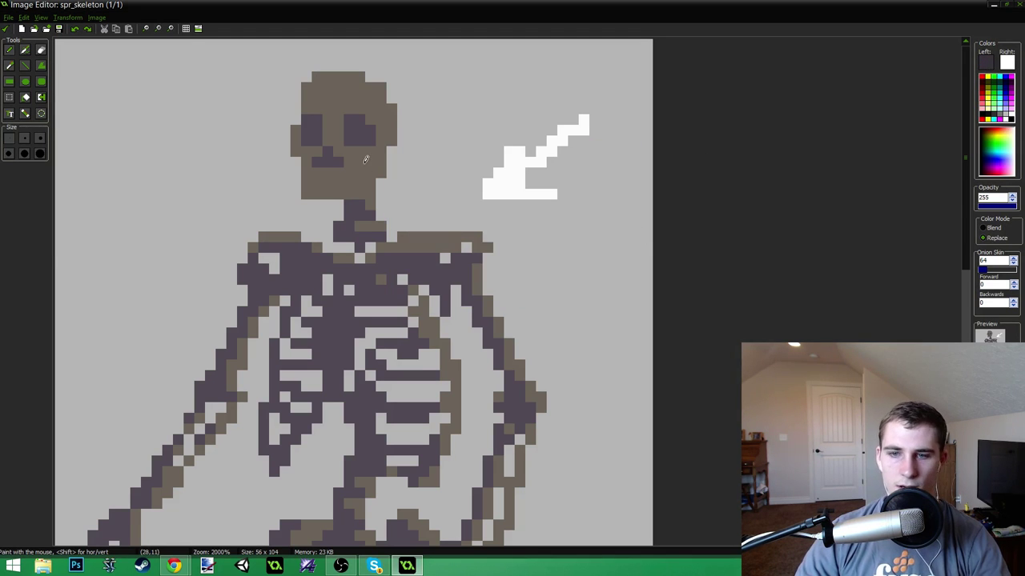
{"action": "key", "text": "f"}
{"action": "left_click", "coordinate": [359, 129]}
{"action": "left_click", "coordinate": [318, 126]}
{"action": "left_click", "coordinate": [326, 158]}
- Shade the skull's jaw, right cheek, nose bridge, left forehead and left side in the original greyish purple
{"action": "left_click", "coordinate": [9, 50]}
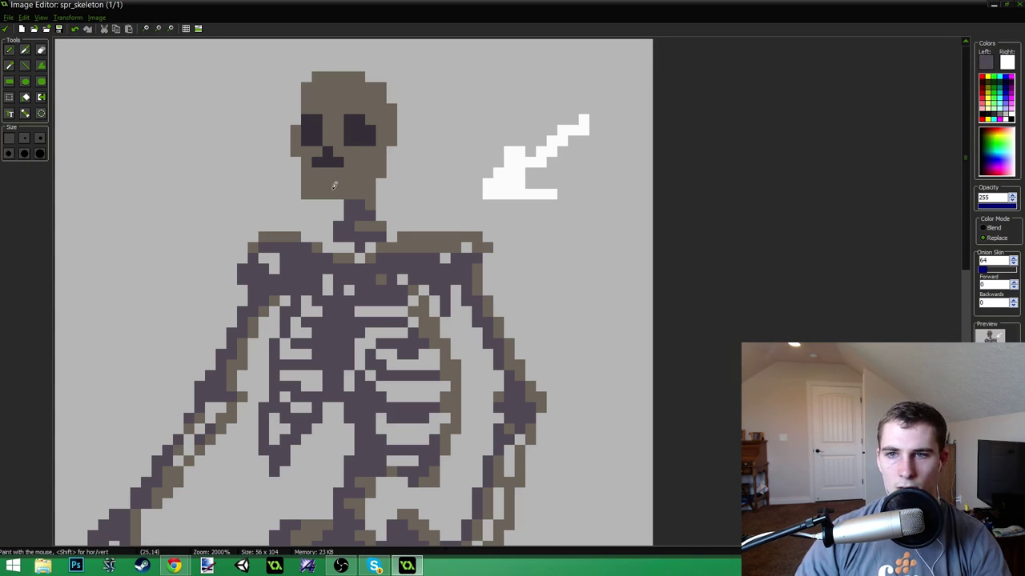
{"action": "mouse_move", "coordinate": [333, 189]}
{"action": "left_mouse_down"}
{"action": "mouse_move", "coordinate": [337, 171]}
{"action": "mouse_move", "coordinate": [356, 168]}
{"action": "left_mouse_up"}
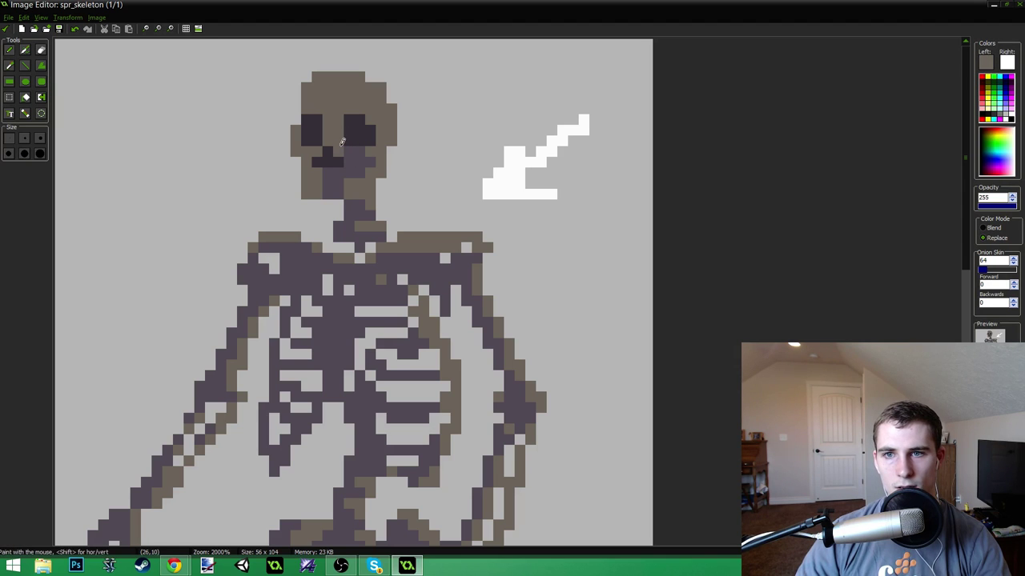
{"action": "left_click_drag", "start_coordinate": [337, 142], "coordinate": [328, 111]}
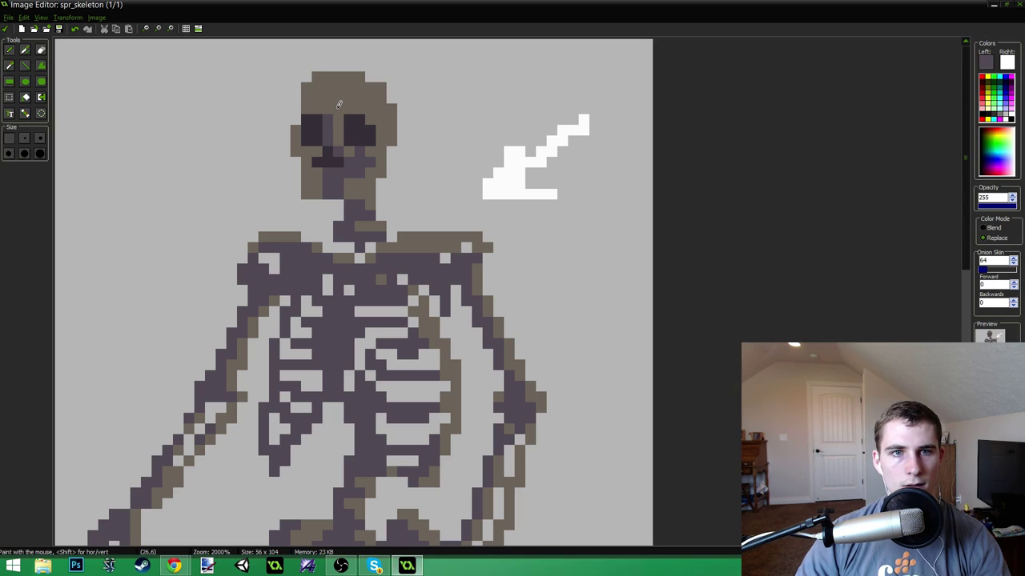
{"action": "left_click", "coordinate": [339, 106]}
{"action": "left_click", "coordinate": [350, 100]}
{"action": "mouse_move", "coordinate": [353, 96]}
{"action": "left_mouse_down"}
{"action": "mouse_move", "coordinate": [328, 94]}
{"action": "mouse_move", "coordinate": [317, 76]}
{"action": "mouse_move", "coordinate": [308, 92]}
{"action": "mouse_move", "coordinate": [319, 101]}
{"action": "left_mouse_up"}
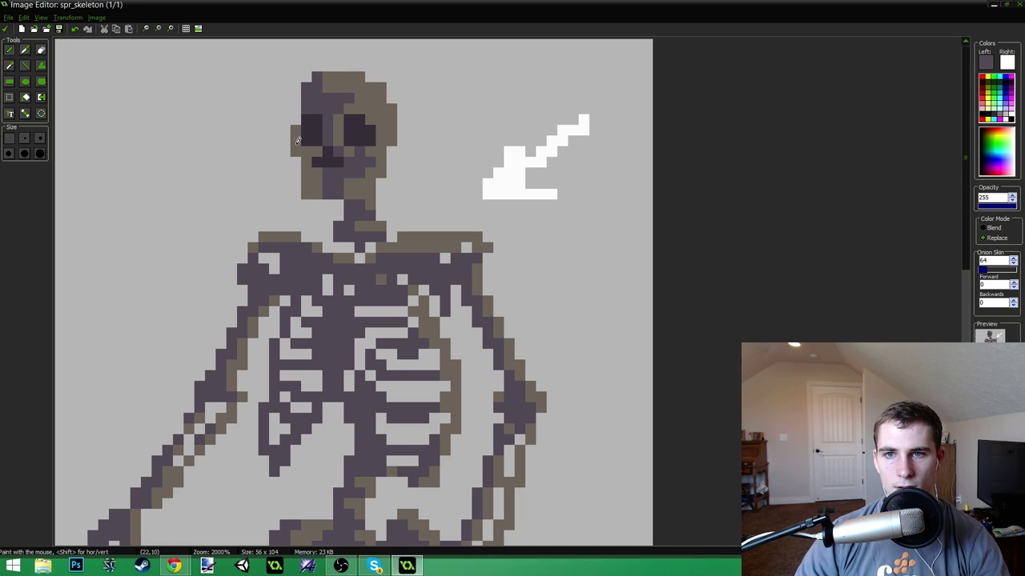
{"action": "mouse_move", "coordinate": [296, 138]}
{"action": "left_mouse_down"}
{"action": "mouse_move", "coordinate": [296, 151]}
{"action": "mouse_move", "coordinate": [320, 146]}
{"action": "mouse_move", "coordinate": [308, 176]}
{"action": "mouse_move", "coordinate": [320, 170]}
{"action": "mouse_move", "coordinate": [321, 185]}
{"action": "left_mouse_up"}
- Replace the skeleton's brownish grey with a slightly warmer version of it, at hue 20 and saturation 26
{"action": "scroll", "coordinate": [388, 173], "scroll_direction": "down", "scroll_amount": 15}
{"action": "scroll", "coordinate": [360, 186], "scroll_direction": "up", "scroll_amount": 11}
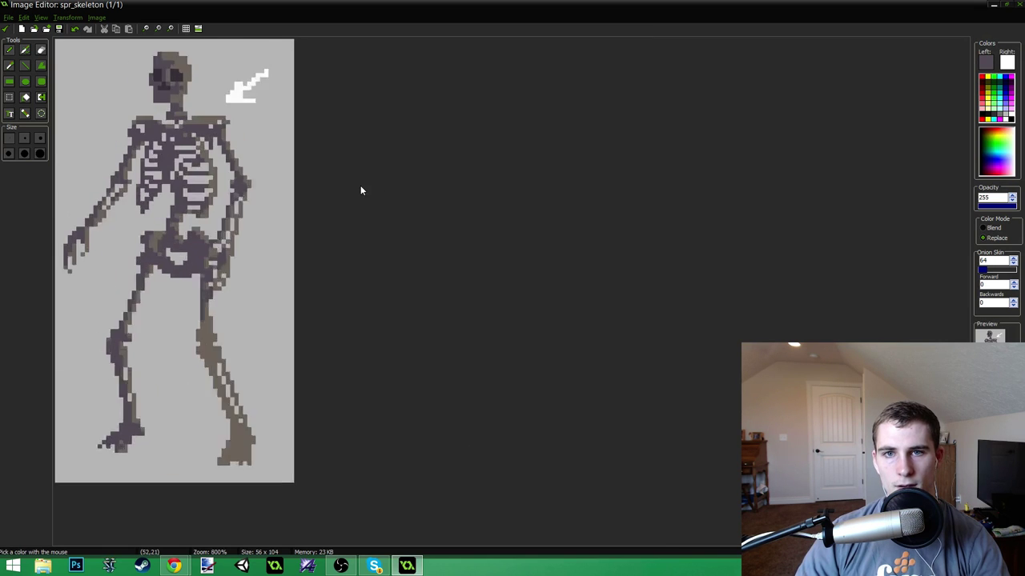
{"action": "scroll", "coordinate": [313, 170], "scroll_direction": "down", "scroll_amount": 11}
{"action": "scroll", "coordinate": [200, 137], "scroll_direction": "up", "scroll_amount": 3}
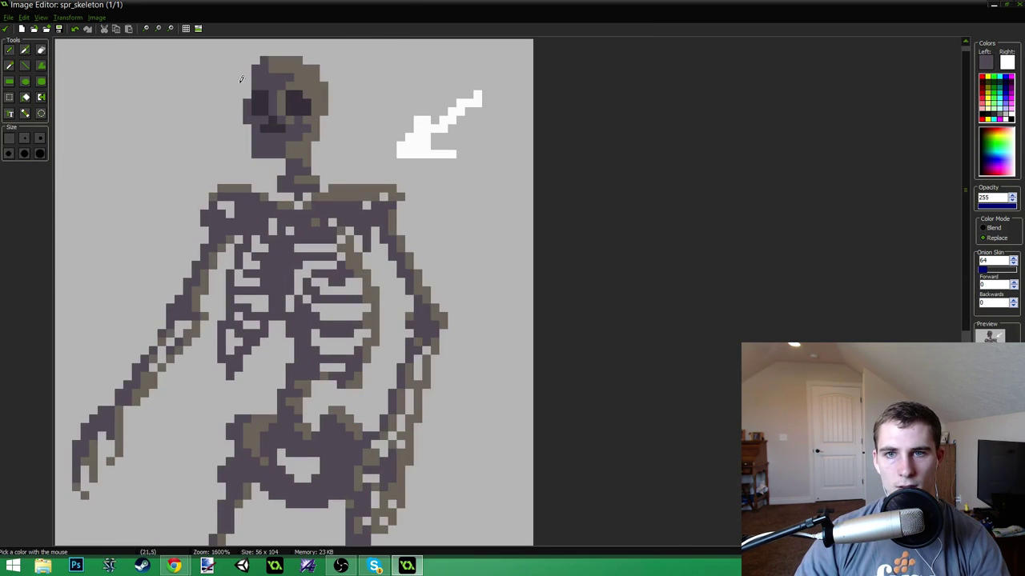
{"action": "scroll", "coordinate": [317, 75], "scroll_direction": "down", "scroll_amount": 3}
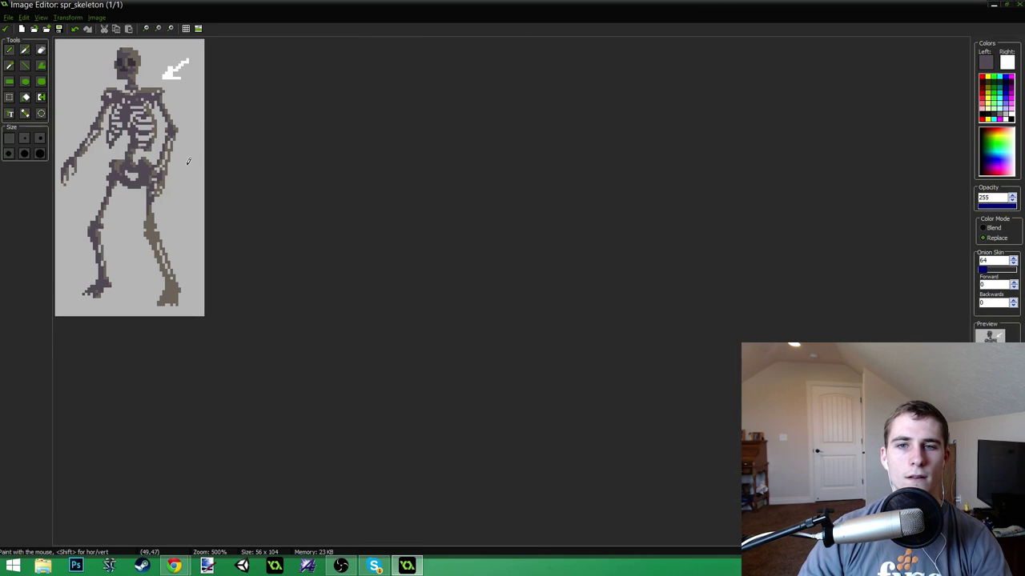
{"action": "scroll", "coordinate": [157, 85], "scroll_direction": "up", "scroll_amount": 2}
{"action": "left_click", "coordinate": [206, 118], "text": "ctrl"}
{"action": "left_click", "coordinate": [985, 62]}
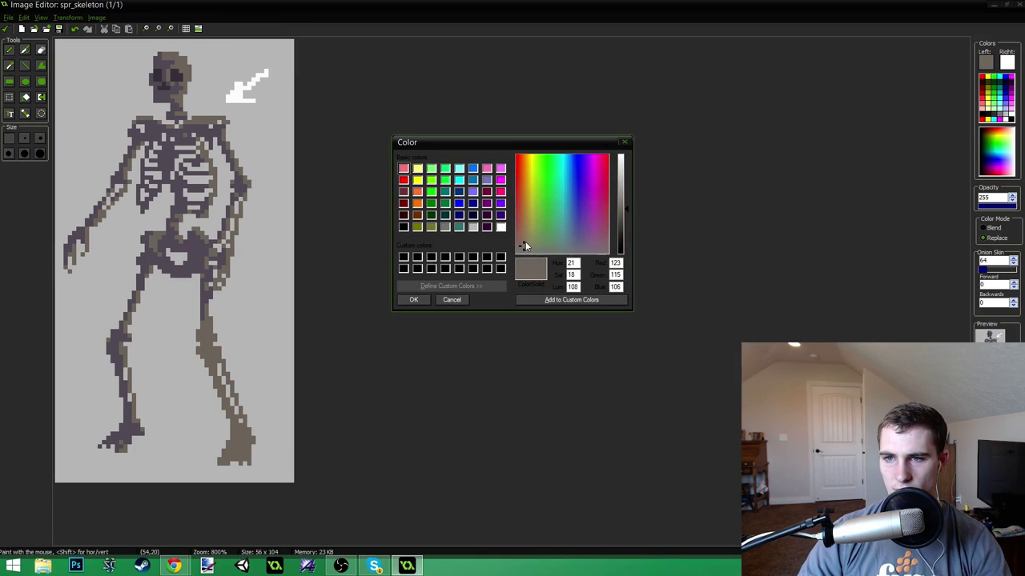
{"action": "left_click", "coordinate": [524, 245]}
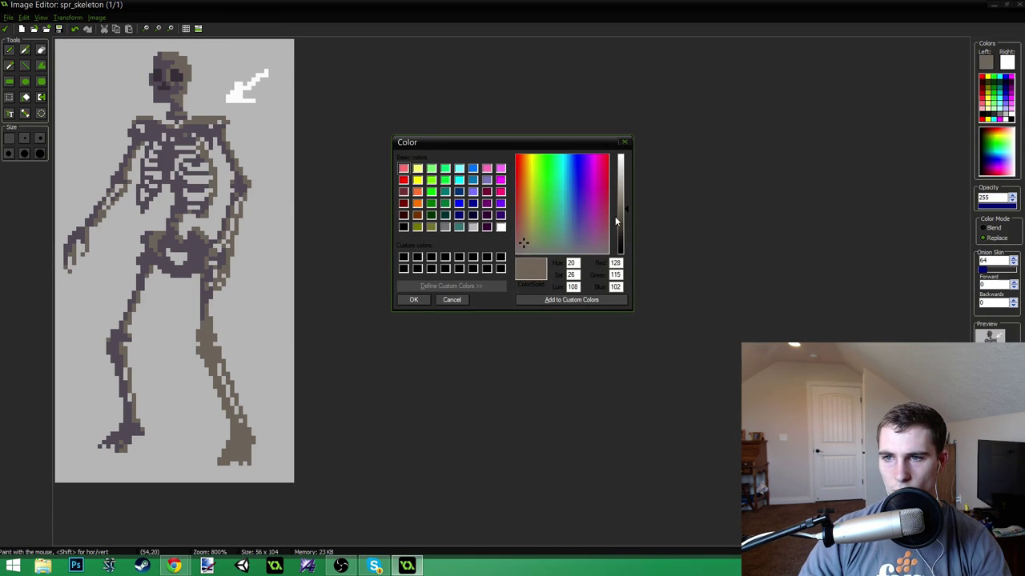
{"action": "left_click", "coordinate": [413, 299]}
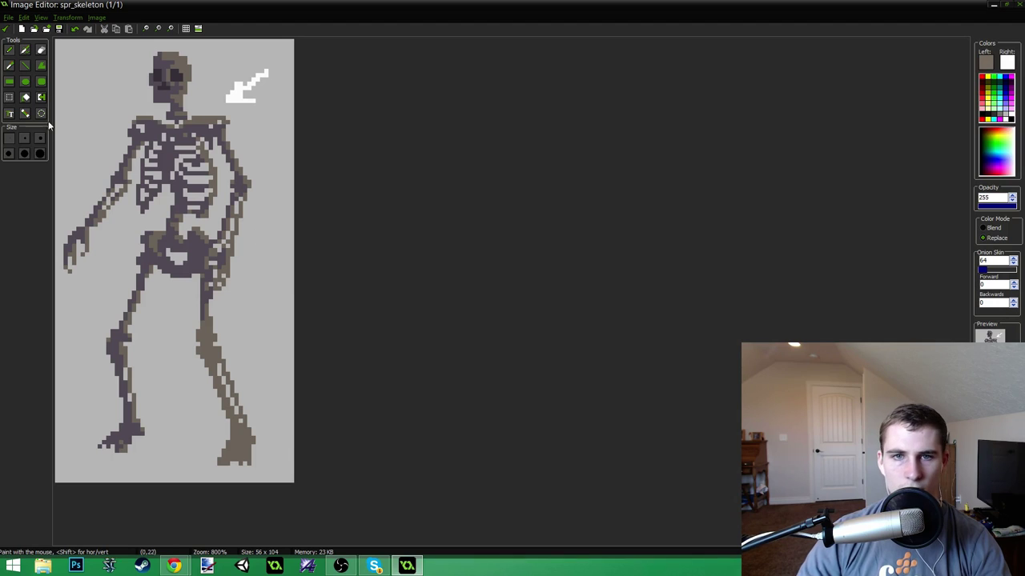
{"action": "left_click", "coordinate": [40, 97]}
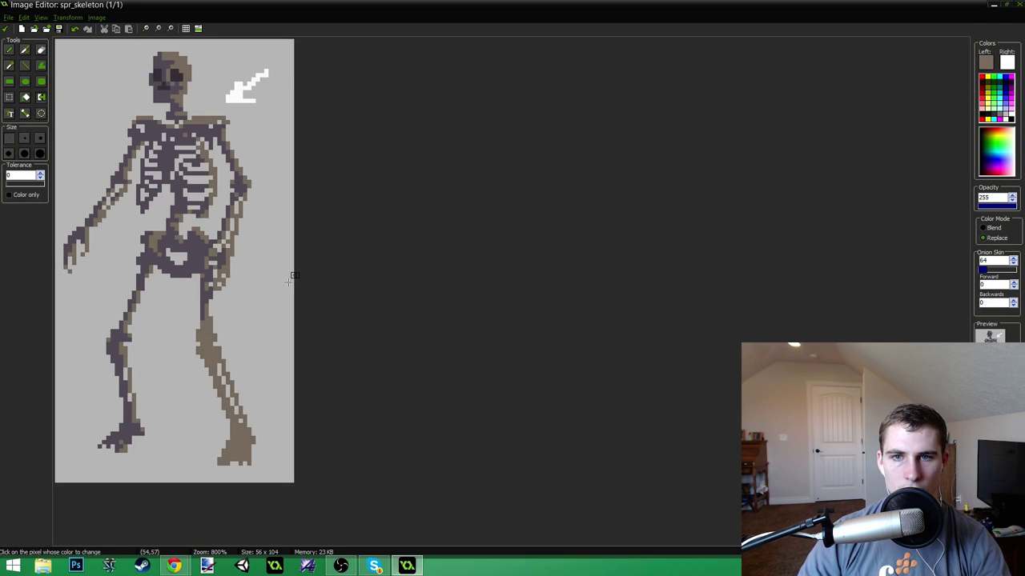
{"action": "scroll", "coordinate": [251, 259], "scroll_direction": "down", "scroll_amount": 1}
{"action": "scroll", "coordinate": [157, 188], "scroll_direction": "up", "scroll_amount": 1}
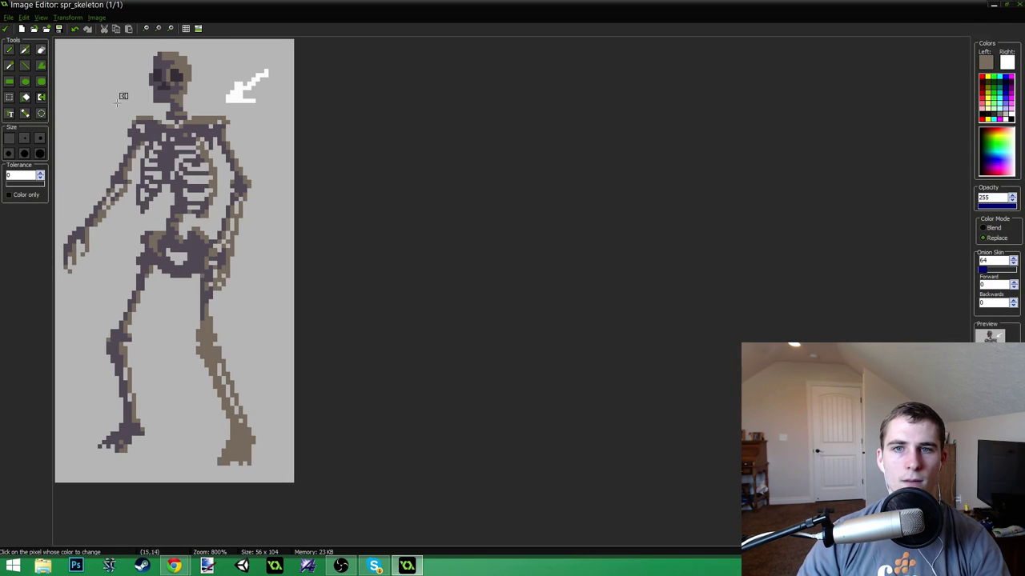
- Pick the greyish purple from the skull and shade the right leg's knee and lower leg bones with it, mainly along their left edges
{"action": "left_click", "coordinate": [9, 53]}
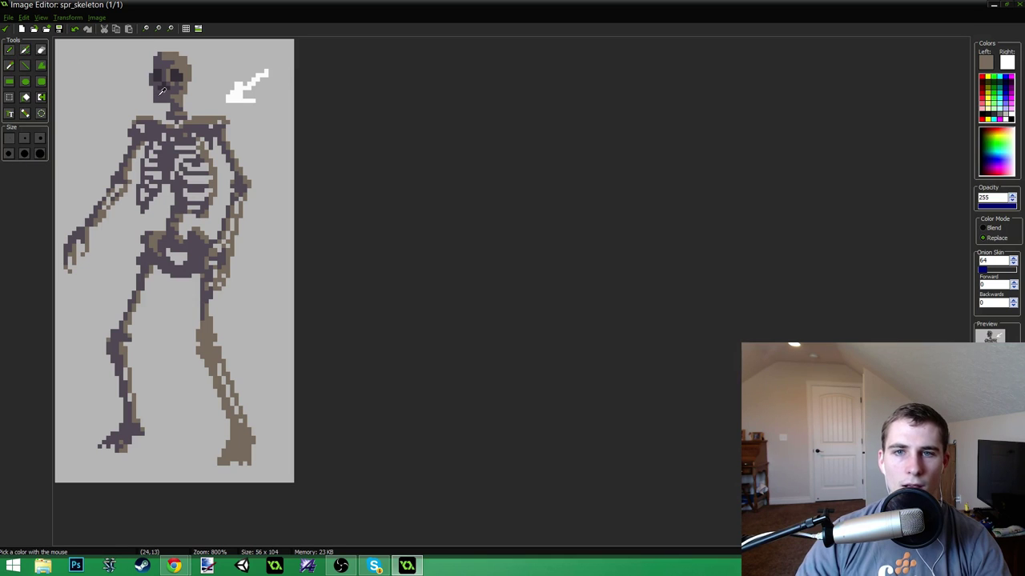
{"action": "left_click", "coordinate": [162, 91]}
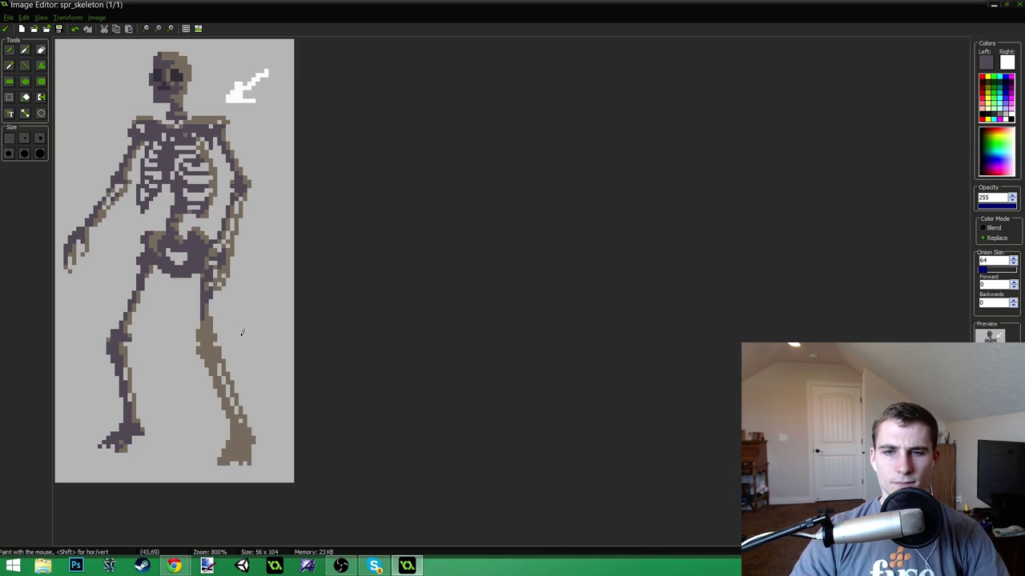
{"action": "scroll", "coordinate": [240, 339], "scroll_direction": "up", "scroll_amount": 3}
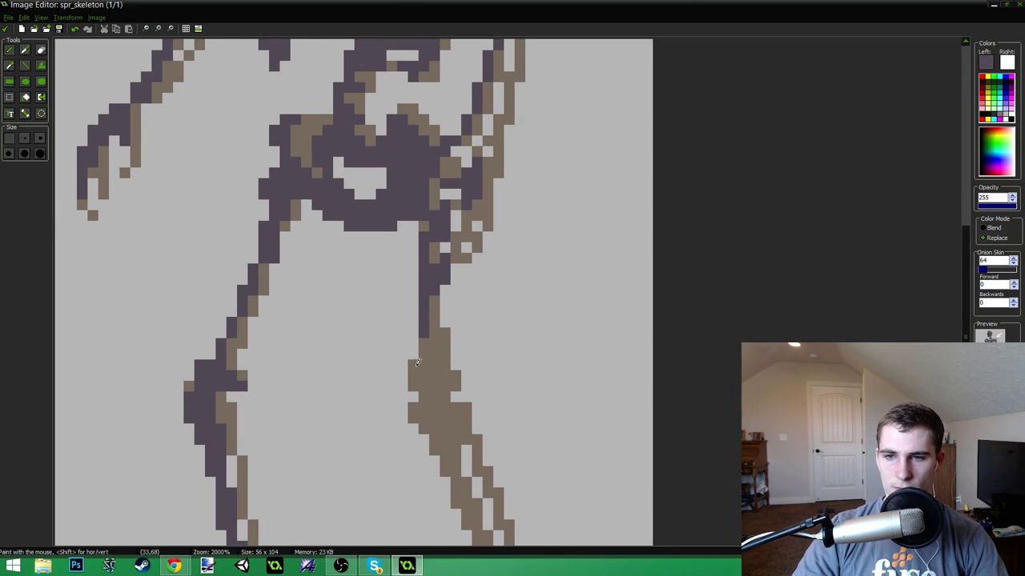
{"action": "mouse_move", "coordinate": [429, 339]}
{"action": "left_mouse_down"}
{"action": "mouse_move", "coordinate": [430, 363]}
{"action": "mouse_move", "coordinate": [413, 384]}
{"action": "mouse_move", "coordinate": [414, 361]}
{"action": "mouse_move", "coordinate": [432, 396]}
{"action": "mouse_move", "coordinate": [448, 393]}
{"action": "mouse_move", "coordinate": [429, 383]}
{"action": "mouse_move", "coordinate": [457, 388]}
{"action": "left_mouse_up"}
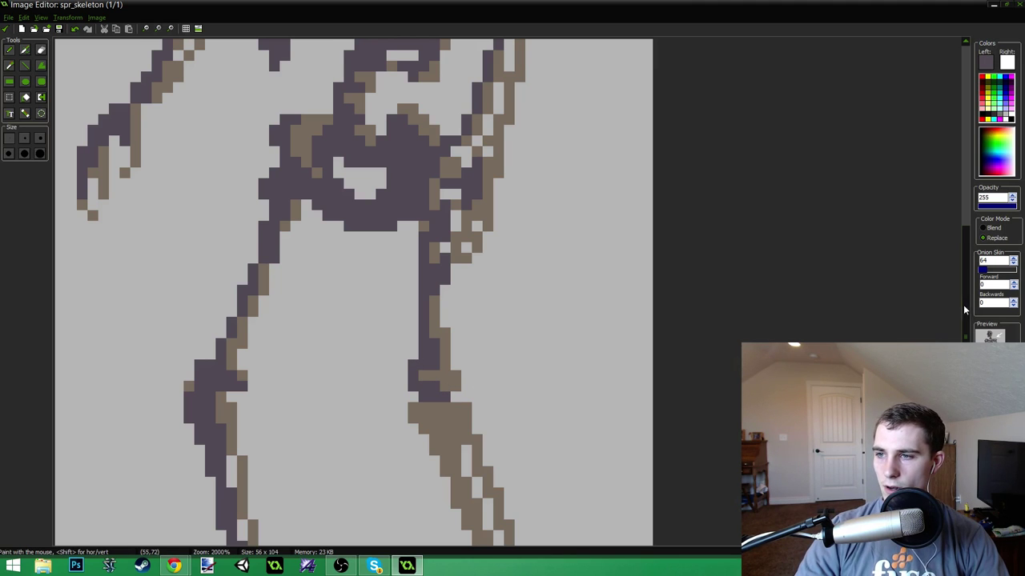
{"action": "scroll", "coordinate": [965, 305], "scroll_direction": "down", "scroll_amount": 5}
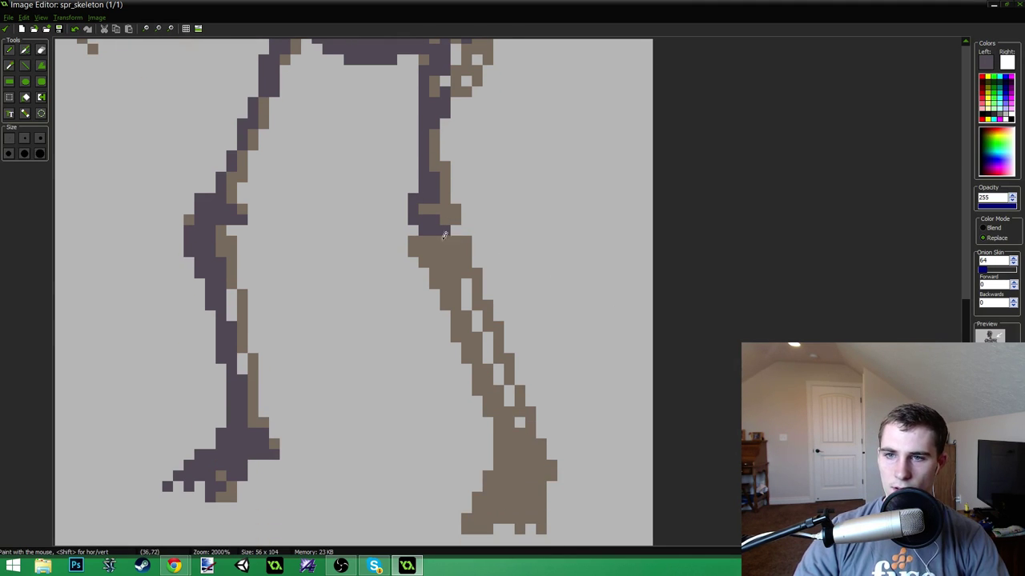
{"action": "mouse_move", "coordinate": [441, 236]}
{"action": "left_mouse_down"}
{"action": "mouse_move", "coordinate": [458, 269]}
{"action": "mouse_move", "coordinate": [449, 243]}
{"action": "left_mouse_up"}
{"action": "mouse_move", "coordinate": [476, 286]}
{"action": "left_mouse_down"}
{"action": "mouse_move", "coordinate": [499, 358]}
{"action": "mouse_move", "coordinate": [522, 379]}
{"action": "mouse_move", "coordinate": [508, 379]}
{"action": "mouse_move", "coordinate": [531, 423]}
{"action": "mouse_move", "coordinate": [528, 452]}
{"action": "left_mouse_up"}
{"action": "mouse_move", "coordinate": [414, 244]}
{"action": "left_mouse_down"}
{"action": "mouse_move", "coordinate": [462, 327]}
{"action": "mouse_move", "coordinate": [505, 443]}
{"action": "left_mouse_up"}
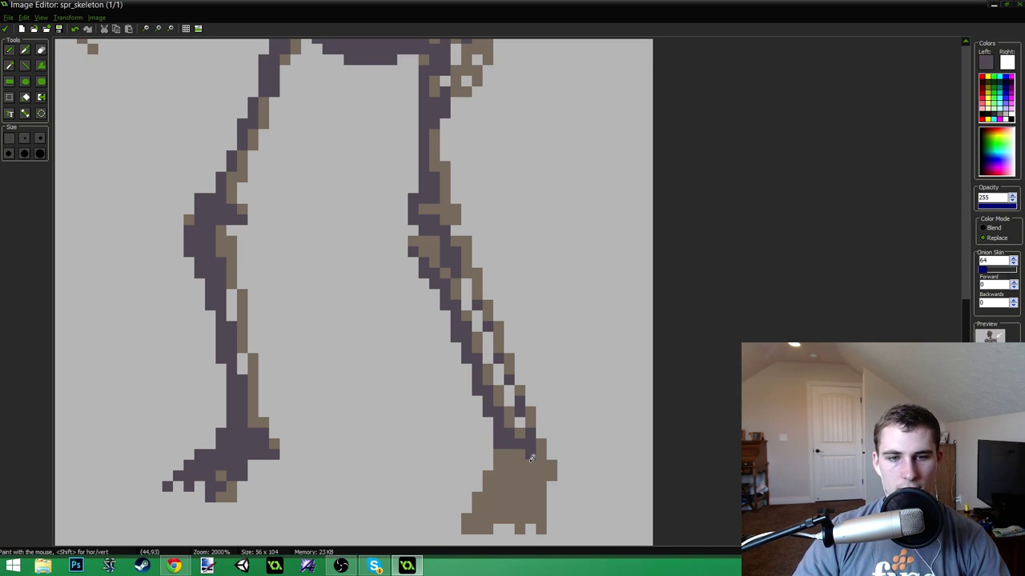
- Shade the right ankle and foot in greyish purple, leaving brownish grey pixels between the toes' shadows
{"action": "mouse_move", "coordinate": [517, 456]}
{"action": "left_mouse_down"}
{"action": "mouse_move", "coordinate": [506, 488]}
{"action": "mouse_move", "coordinate": [500, 464]}
{"action": "mouse_move", "coordinate": [502, 484]}
{"action": "mouse_move", "coordinate": [467, 517]}
{"action": "mouse_move", "coordinate": [488, 473]}
{"action": "mouse_move", "coordinate": [512, 505]}
{"action": "mouse_move", "coordinate": [494, 511]}
{"action": "mouse_move", "coordinate": [511, 496]}
{"action": "mouse_move", "coordinate": [506, 479]}
{"action": "mouse_move", "coordinate": [499, 514]}
{"action": "mouse_move", "coordinate": [525, 505]}
{"action": "mouse_move", "coordinate": [531, 474]}
{"action": "mouse_move", "coordinate": [536, 504]}
{"action": "mouse_move", "coordinate": [520, 466]}
{"action": "left_mouse_up"}
{"action": "left_click", "coordinate": [469, 517]}
{"action": "left_click", "coordinate": [512, 507], "text": "ctrl"}
{"action": "left_click", "coordinate": [490, 509]}
{"action": "left_click", "coordinate": [503, 495], "text": "ctrl"}
{"action": "scroll", "coordinate": [548, 423], "scroll_direction": "down", "scroll_amount": 4}
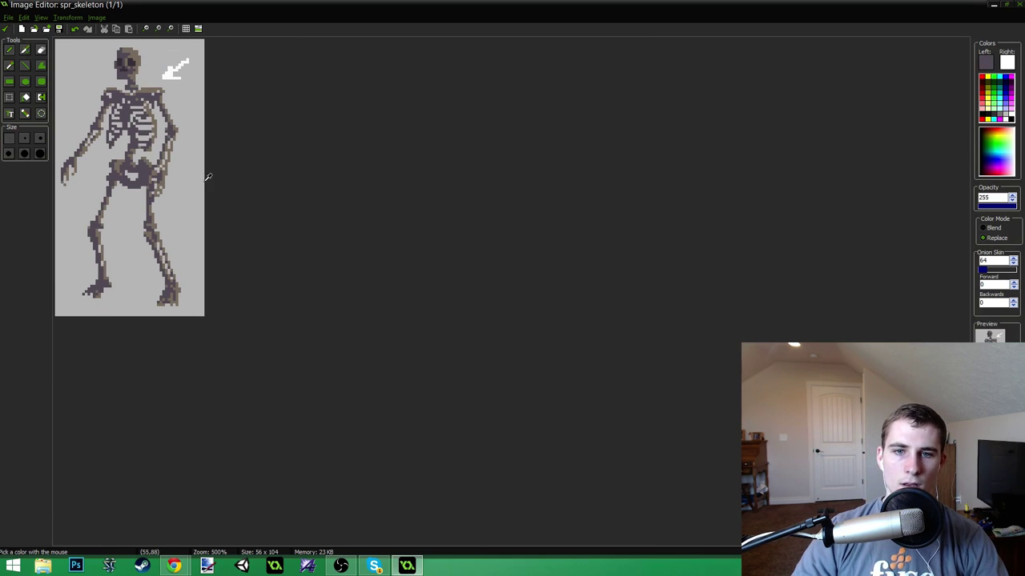
- Sample the skeleton's brownish grey and lighten it to a tan paint colour with red 164, green 145 and blue 119
{"action": "scroll", "coordinate": [183, 164], "scroll_direction": "up", "scroll_amount": 2}
{"action": "scroll", "coordinate": [183, 164], "scroll_direction": "up", "scroll_amount": 2}
{"action": "scroll", "coordinate": [192, 166], "scroll_direction": "down", "scroll_amount": 2}
{"action": "scroll", "coordinate": [192, 166], "scroll_direction": "up", "scroll_amount": 2}
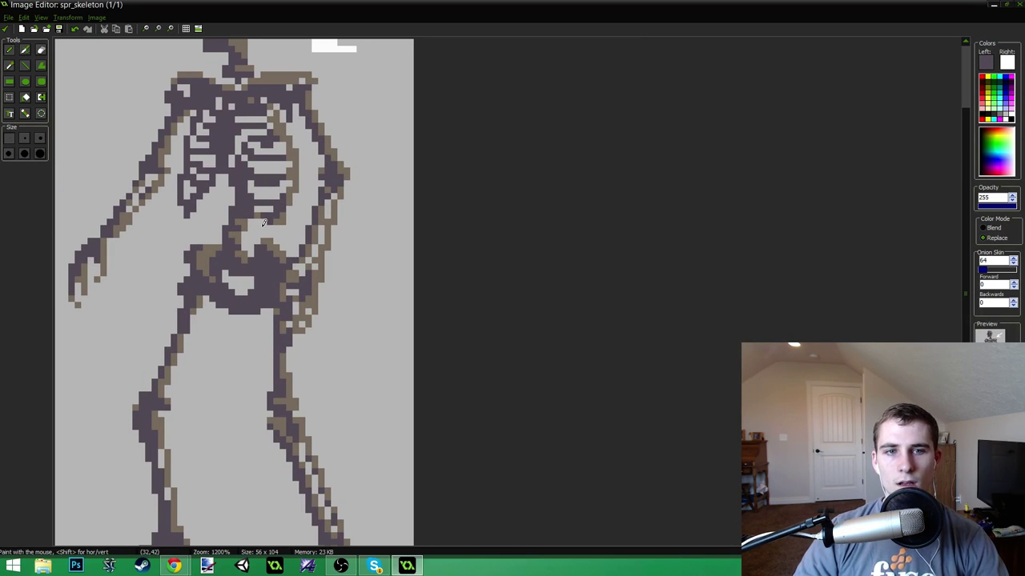
{"action": "scroll", "coordinate": [263, 223], "scroll_direction": "up", "scroll_amount": 2}
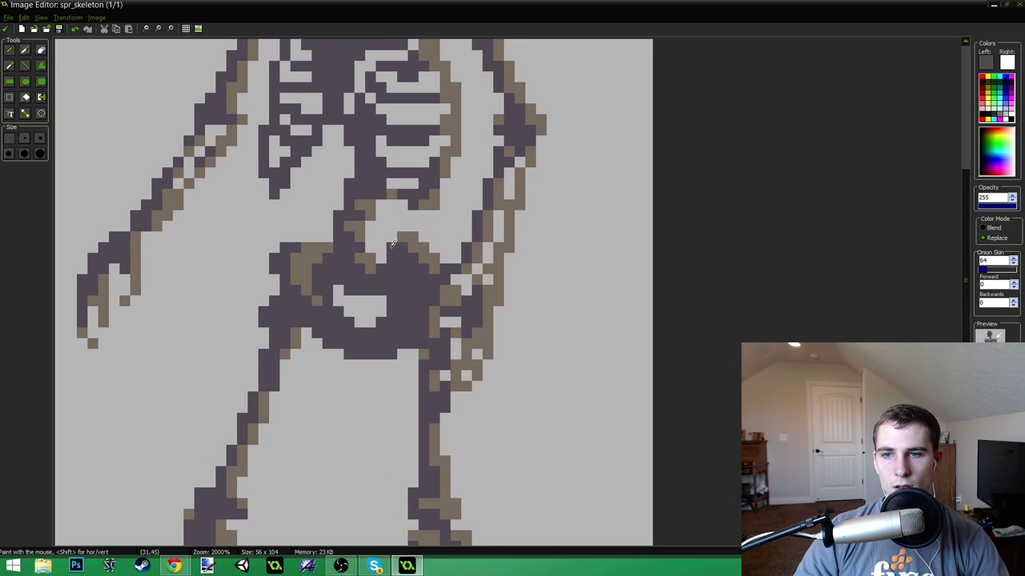
{"action": "left_click", "coordinate": [393, 243], "text": "ctrl"}
{"action": "scroll", "coordinate": [385, 224], "scroll_direction": "down", "scroll_amount": 4}
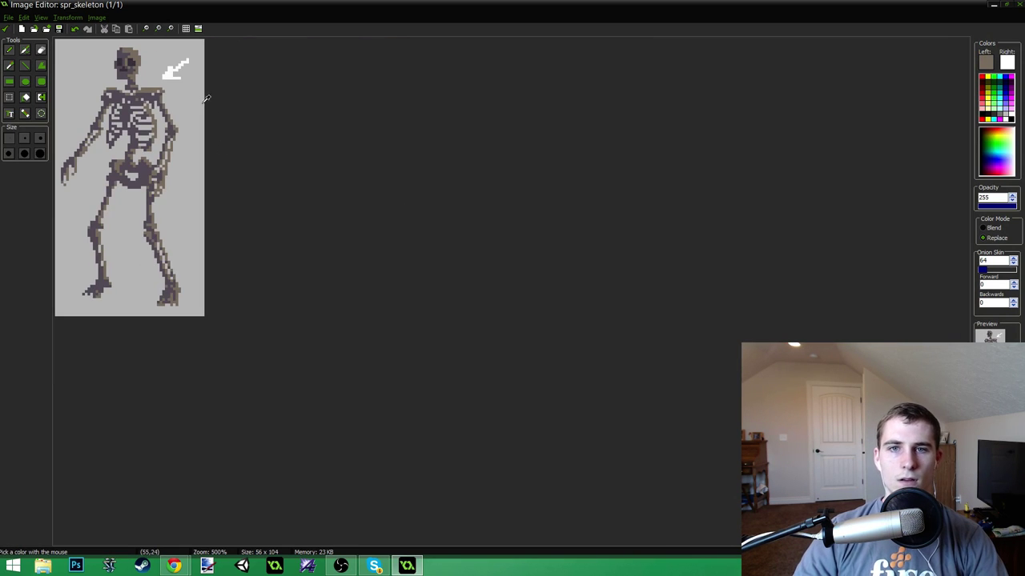
{"action": "scroll", "coordinate": [204, 96], "scroll_direction": "up", "scroll_amount": 4}
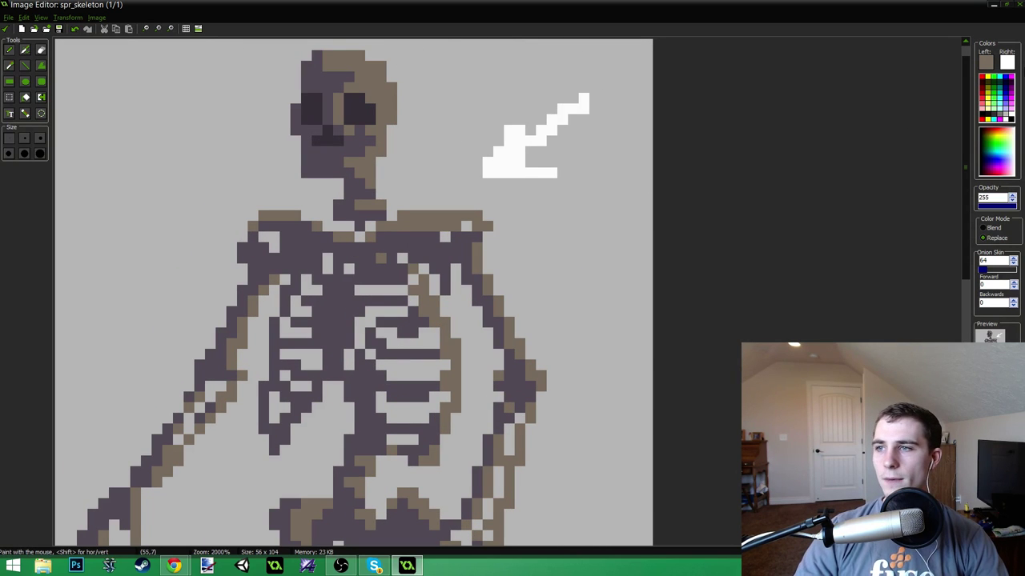
{"action": "left_click", "coordinate": [984, 61]}
{"action": "left_click", "coordinate": [525, 234]}
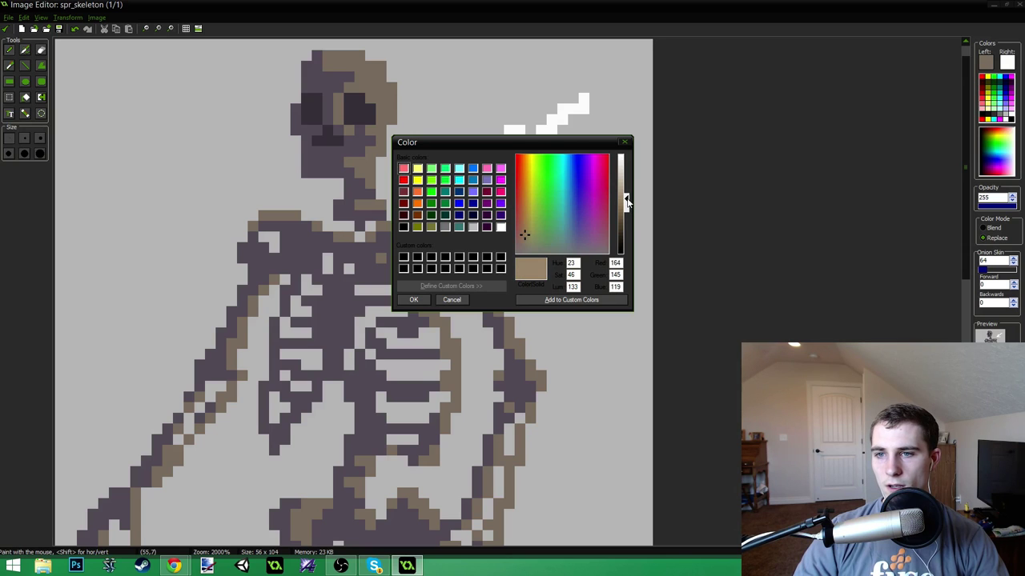
{"action": "left_click", "coordinate": [414, 300]}
- Highlight the top and upper right edge of the skull in tan, and repaint the leftmost highlight pixels in brownish grey
{"action": "left_click_drag", "start_coordinate": [359, 53], "coordinate": [344, 50]}
{"action": "left_click", "coordinate": [984, 62]}
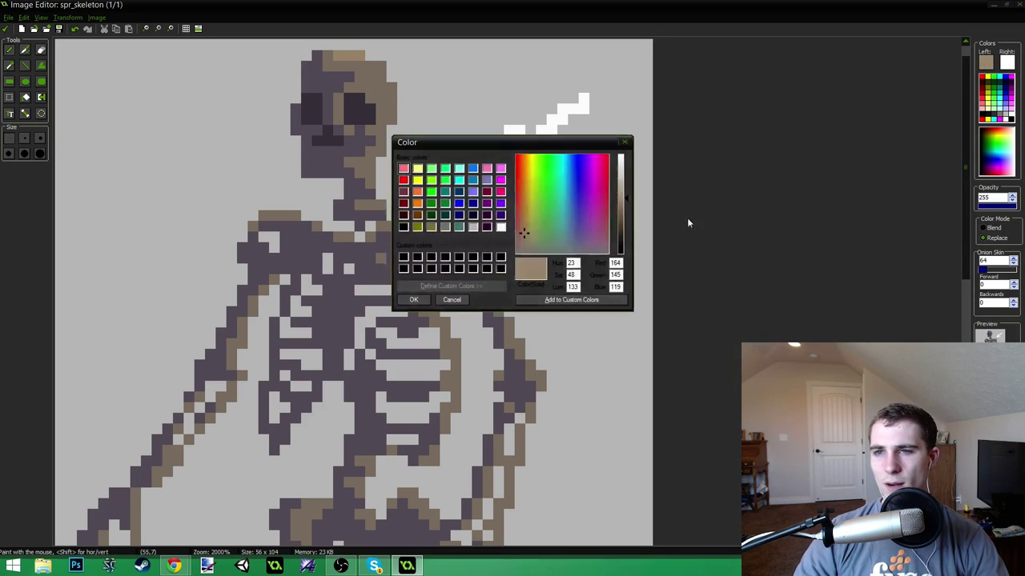
{"action": "left_click", "coordinate": [414, 300]}
{"action": "left_click_drag", "start_coordinate": [349, 50], "coordinate": [381, 64]}
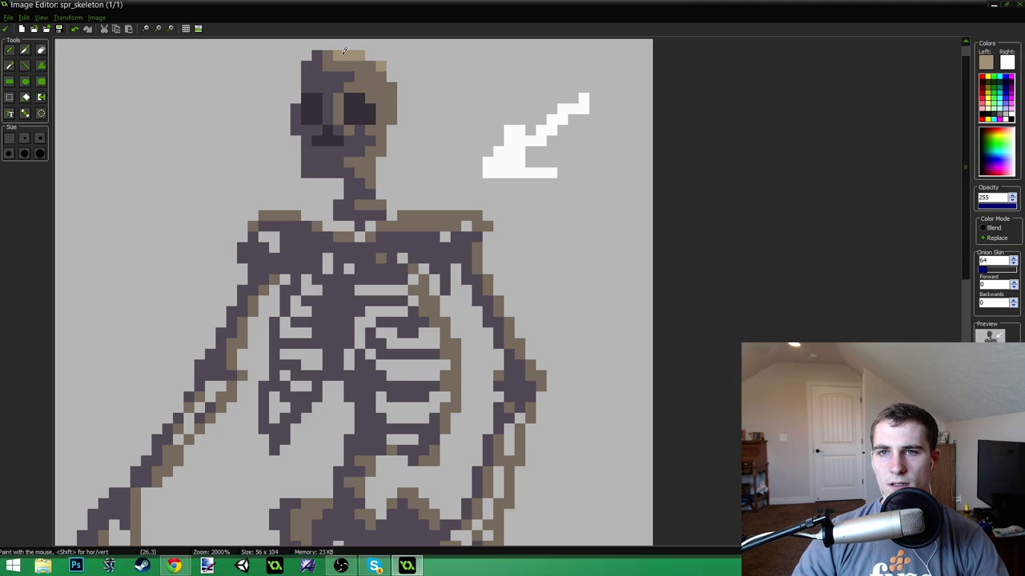
{"action": "left_click", "coordinate": [342, 65], "text": "ctrl"}
{"action": "left_click_drag", "start_coordinate": [338, 55], "coordinate": [348, 55]}
{"action": "scroll", "coordinate": [416, 111], "scroll_direction": "down", "scroll_amount": 4}
{"action": "scroll", "coordinate": [269, 67], "scroll_direction": "up", "scroll_amount": 2}
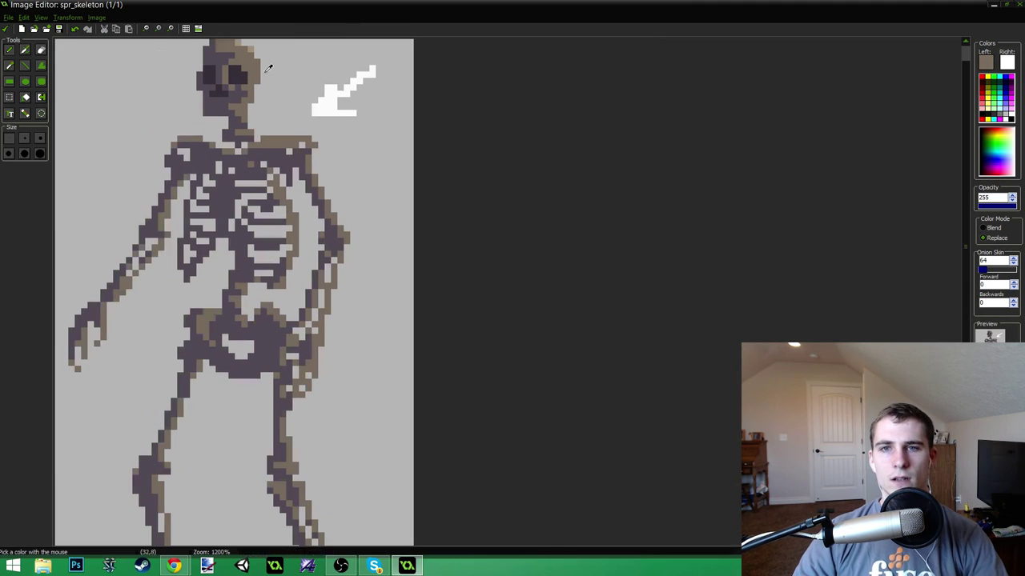
- Add tan highlights to the skull's right edge, jaw, collarbones, arms, hands and the outer edge of the right leg
{"action": "left_click", "coordinate": [251, 49], "text": "ctrl"}
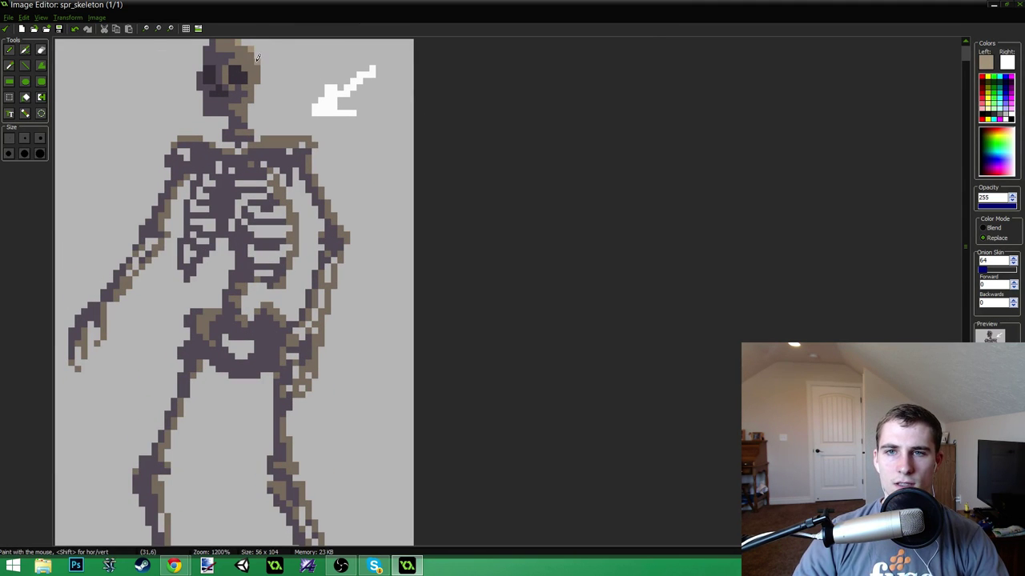
{"action": "left_click", "coordinate": [253, 97]}
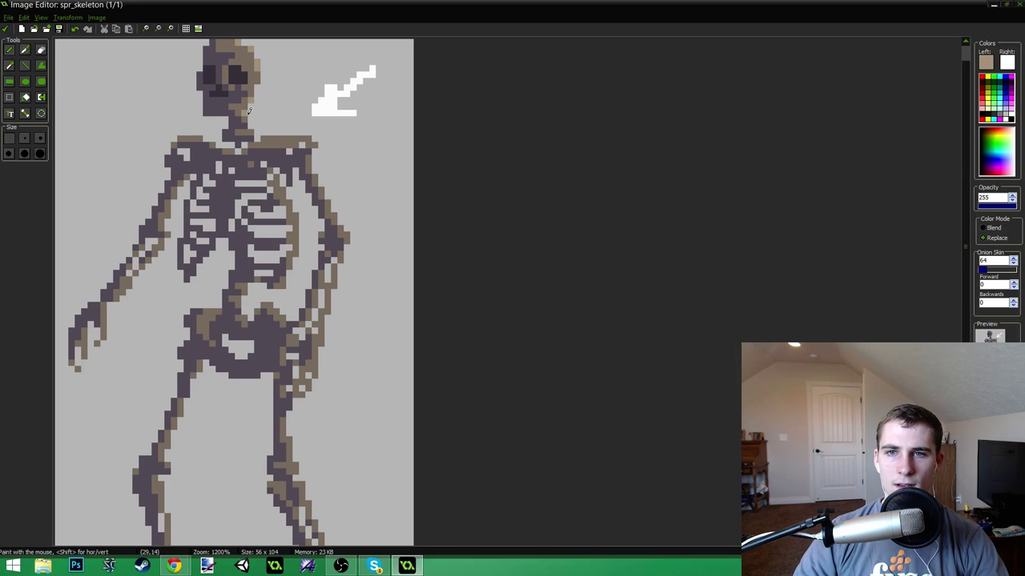
{"action": "left_click_drag", "start_coordinate": [271, 135], "coordinate": [307, 134]}
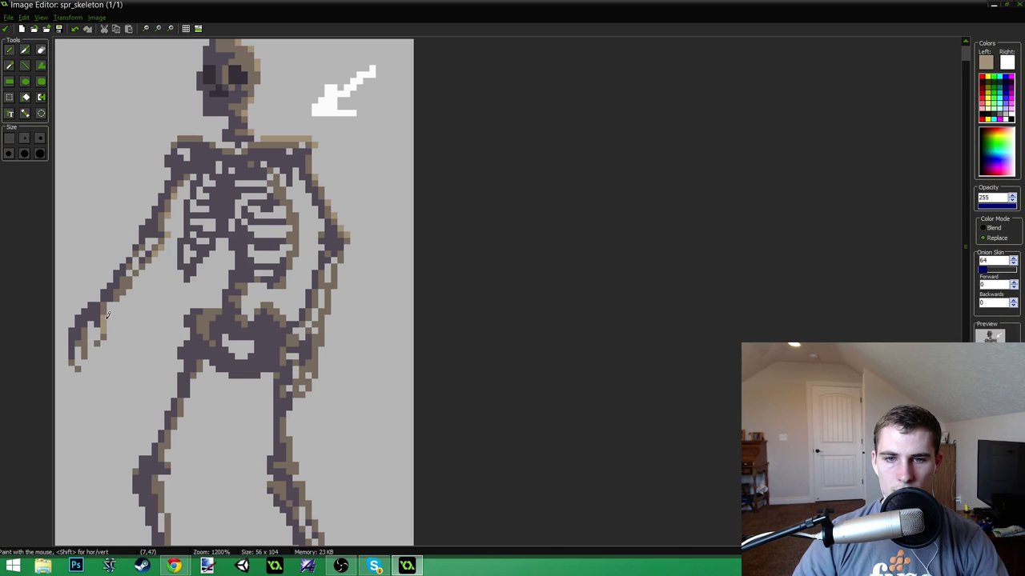
{"action": "left_click_drag", "start_coordinate": [84, 351], "coordinate": [84, 343]}
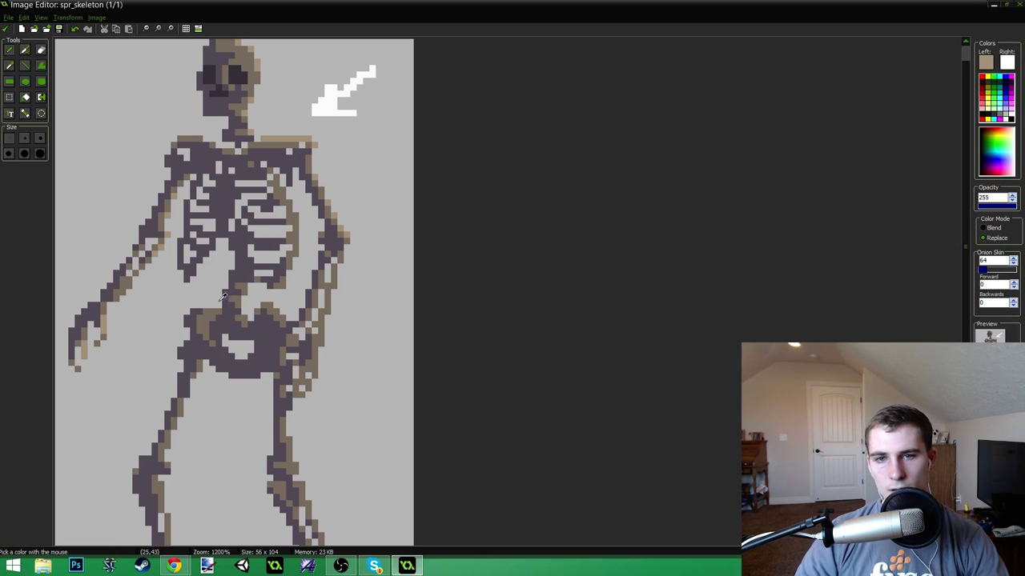
{"action": "scroll", "coordinate": [219, 297], "scroll_direction": "down", "scroll_amount": 2}
{"action": "scroll", "coordinate": [209, 298], "scroll_direction": "up", "scroll_amount": 2}
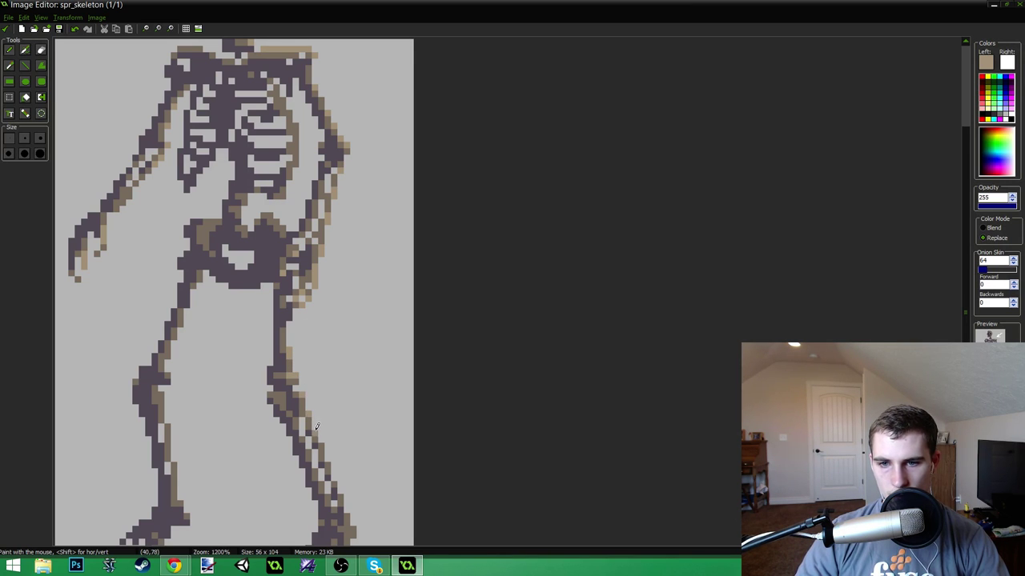
{"action": "scroll", "coordinate": [328, 459], "scroll_direction": "down", "scroll_amount": 3}
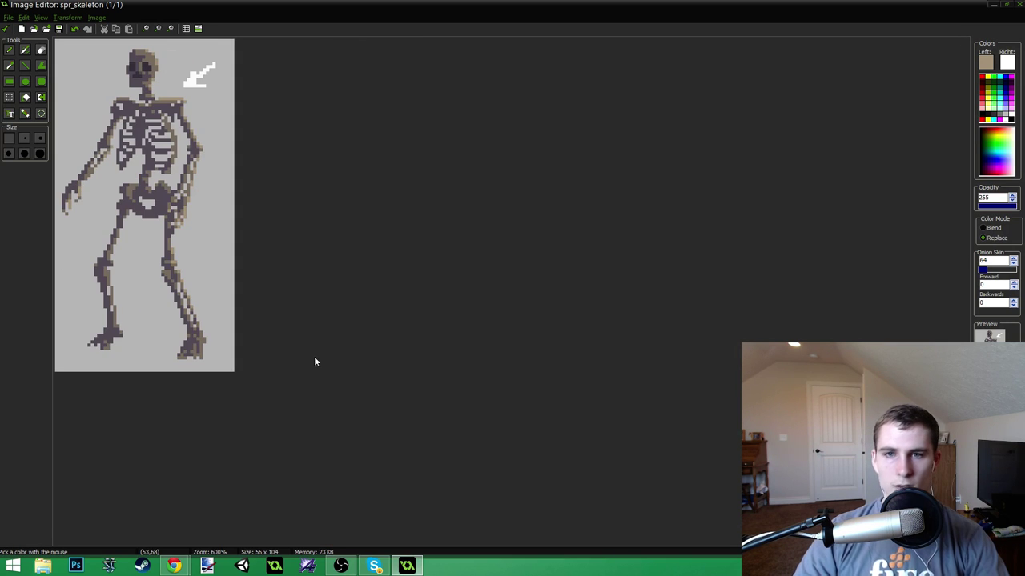
{"action": "scroll", "coordinate": [289, 358], "scroll_direction": "up", "scroll_amount": 1}
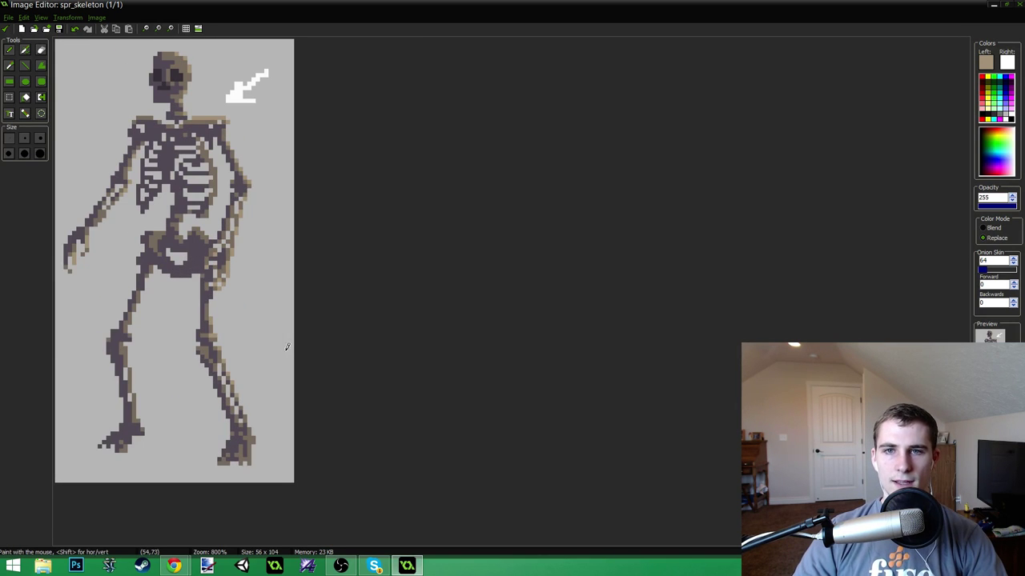
- Paint a short row below the nose in the dark eye-socket purple, and erase the jaw's lower left corner with the background grey
{"action": "scroll", "coordinate": [283, 352], "scroll_direction": "up", "scroll_amount": 3}
{"action": "left_click", "coordinate": [328, 93], "text": "ctrl"}
{"action": "left_click_drag", "start_coordinate": [316, 117], "coordinate": [335, 117]}
{"action": "scroll", "coordinate": [335, 116], "scroll_direction": "down", "scroll_amount": 4}
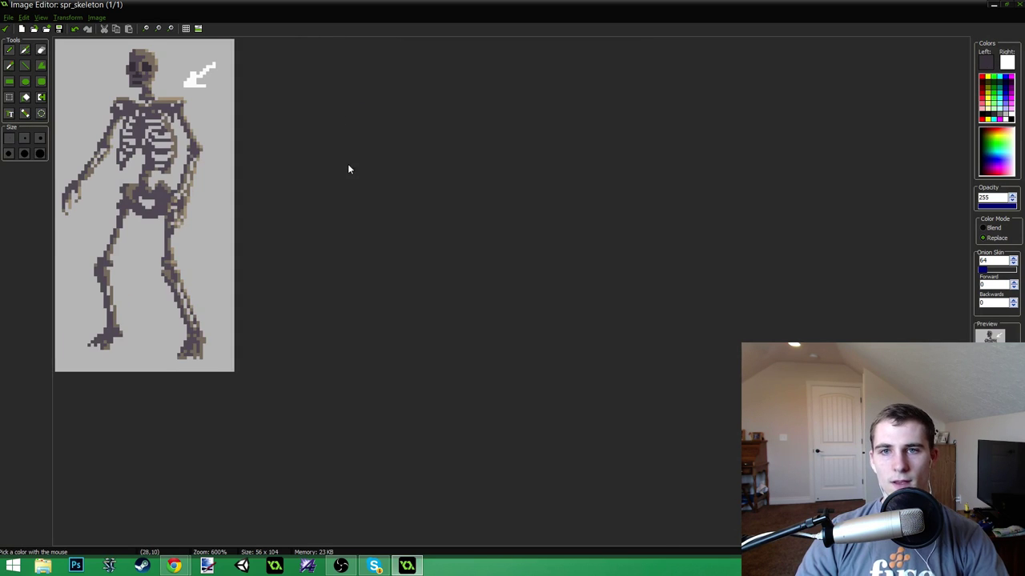
{"action": "scroll", "coordinate": [266, 160], "scroll_direction": "up", "scroll_amount": 1}
{"action": "scroll", "coordinate": [266, 160], "scroll_direction": "up", "scroll_amount": 2}
{"action": "scroll", "coordinate": [266, 160], "scroll_direction": "down", "scroll_amount": 1}
{"action": "left_click", "coordinate": [156, 96], "text": "ctrl"}
{"action": "left_click", "coordinate": [155, 100]}
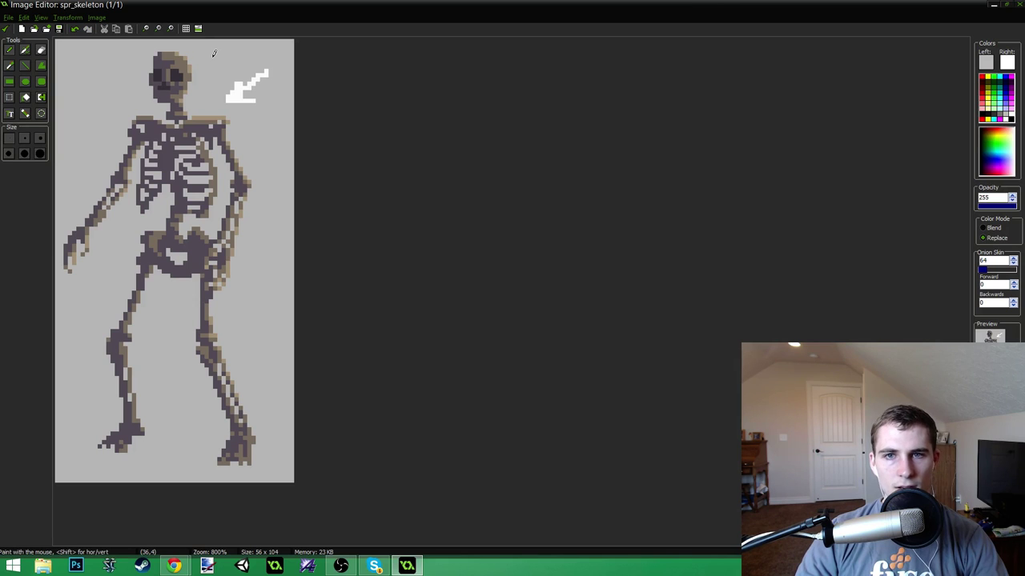
- Sample the tan highlight colour from the right knee and highlight the right ankle and foot with it
{"action": "scroll", "coordinate": [213, 245], "scroll_direction": "down", "scroll_amount": 1}
{"action": "scroll", "coordinate": [212, 320], "scroll_direction": "up", "scroll_amount": 2}
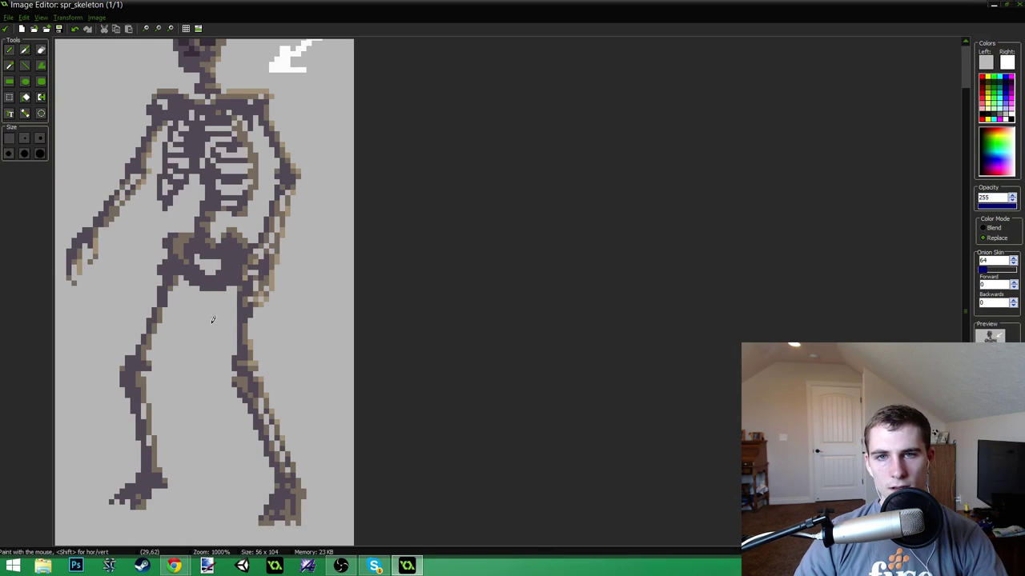
{"action": "scroll", "coordinate": [315, 416], "scroll_direction": "down", "scroll_amount": 2}
{"action": "scroll", "coordinate": [304, 414], "scroll_direction": "down", "scroll_amount": 1}
{"action": "scroll", "coordinate": [285, 445], "scroll_direction": "up", "scroll_amount": 4}
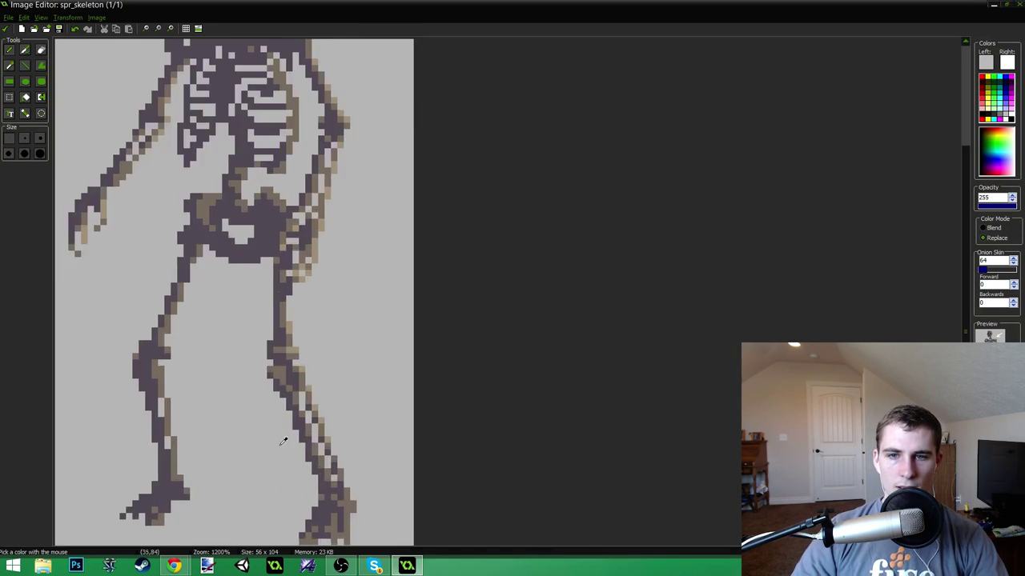
{"action": "scroll", "coordinate": [286, 445], "scroll_direction": "down", "scroll_amount": 2}
{"action": "scroll", "coordinate": [242, 444], "scroll_direction": "up", "scroll_amount": 2}
{"action": "left_click", "coordinate": [299, 347], "text": "ctrl"}
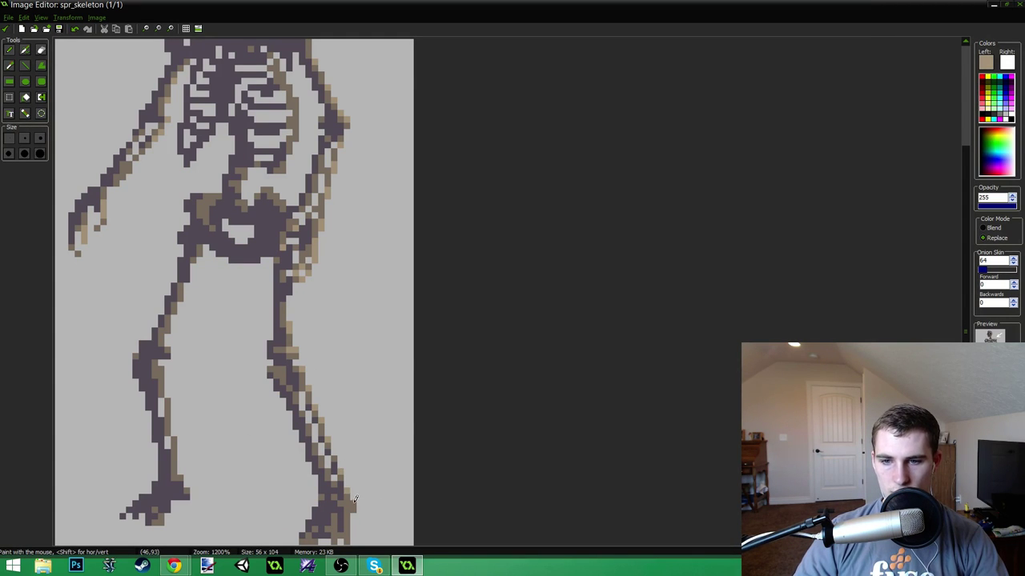
{"action": "scroll", "coordinate": [349, 502], "scroll_direction": "down", "scroll_amount": 2}
{"action": "scroll", "coordinate": [335, 523], "scroll_direction": "up", "scroll_amount": 1}
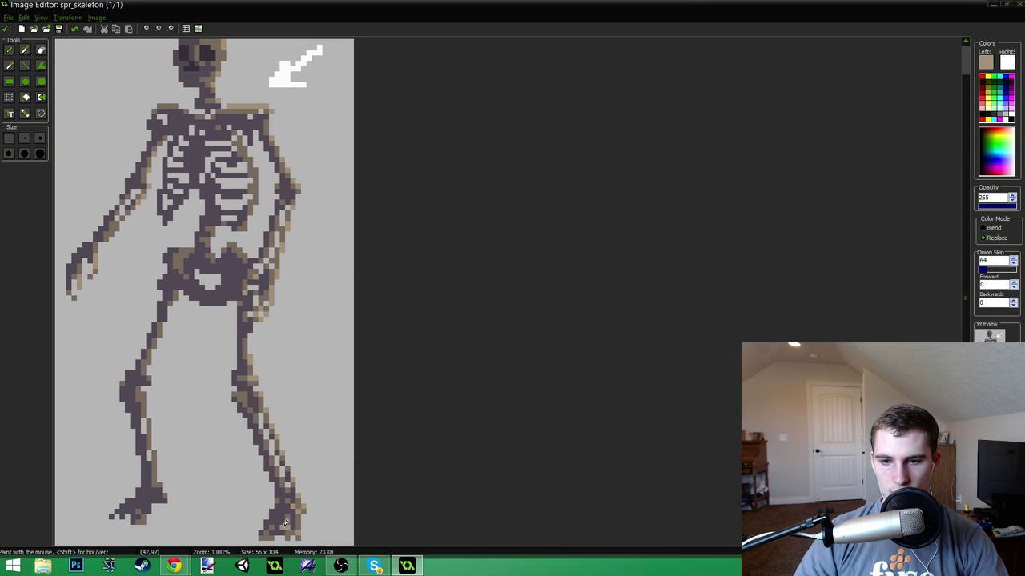
- Highlight the upper edges of the pelvis and the right side of the lower spine in tan
{"action": "scroll", "coordinate": [313, 446], "scroll_direction": "down", "scroll_amount": 2}
{"action": "scroll", "coordinate": [137, 367], "scroll_direction": "up", "scroll_amount": 2}
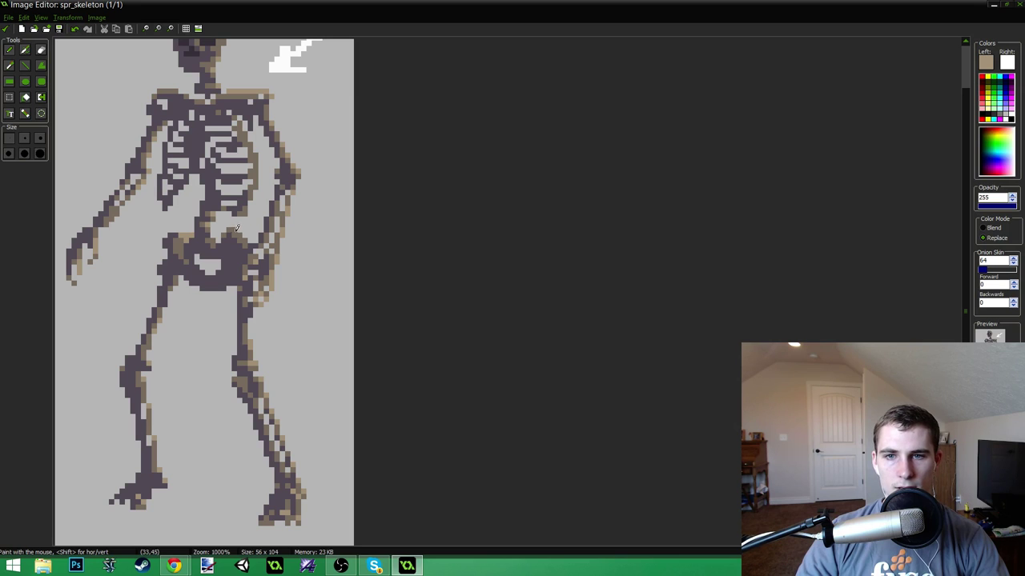
{"action": "scroll", "coordinate": [273, 226], "scroll_direction": "down", "scroll_amount": 1}
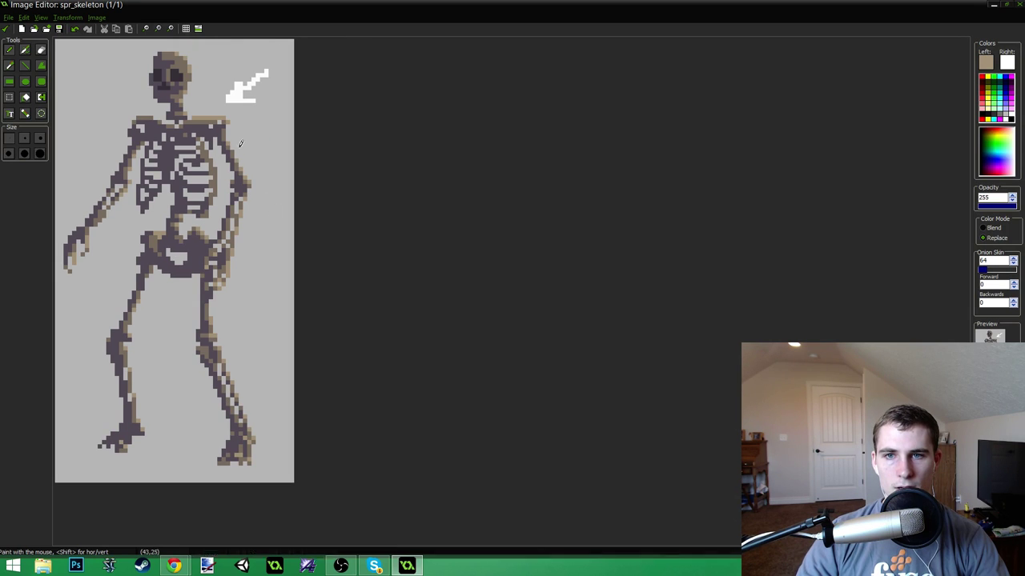
- Highlight the outer right edge of the rib cage with tan pixels along the curved ends of the ribs
{"action": "scroll", "coordinate": [210, 151], "scroll_direction": "up", "scroll_amount": 4}
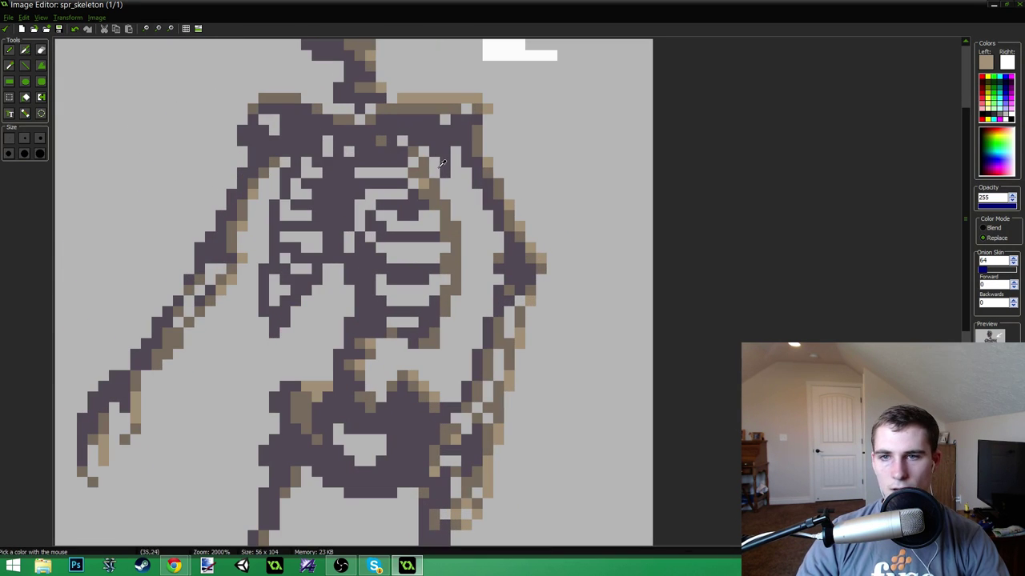
{"action": "left_click", "coordinate": [435, 182]}
{"action": "left_click", "coordinate": [445, 205]}
{"action": "left_click_drag", "start_coordinate": [456, 226], "coordinate": [457, 247]}
{"action": "left_click", "coordinate": [455, 288]}
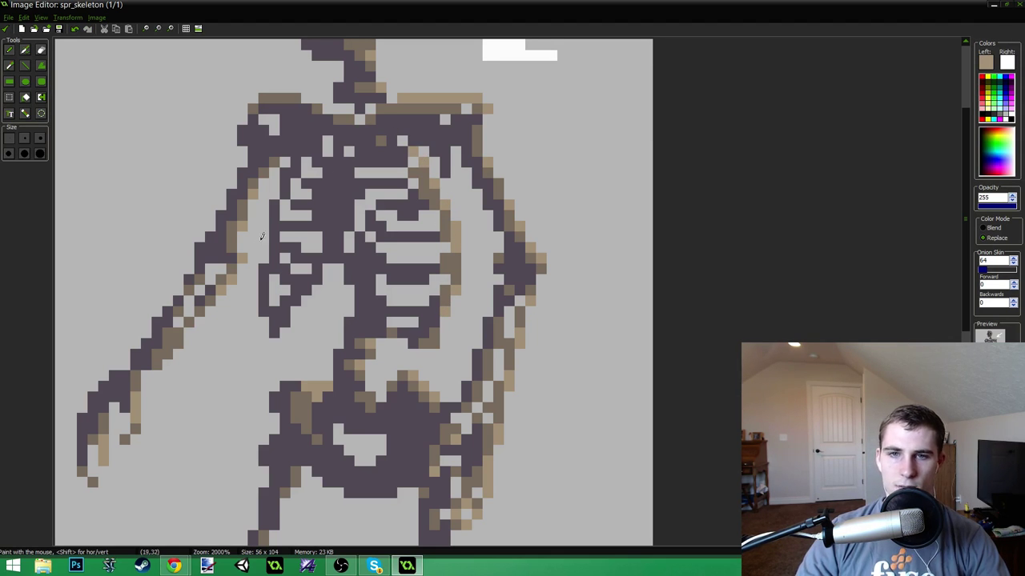
{"action": "scroll", "coordinate": [289, 88], "scroll_direction": "down", "scroll_amount": 3}
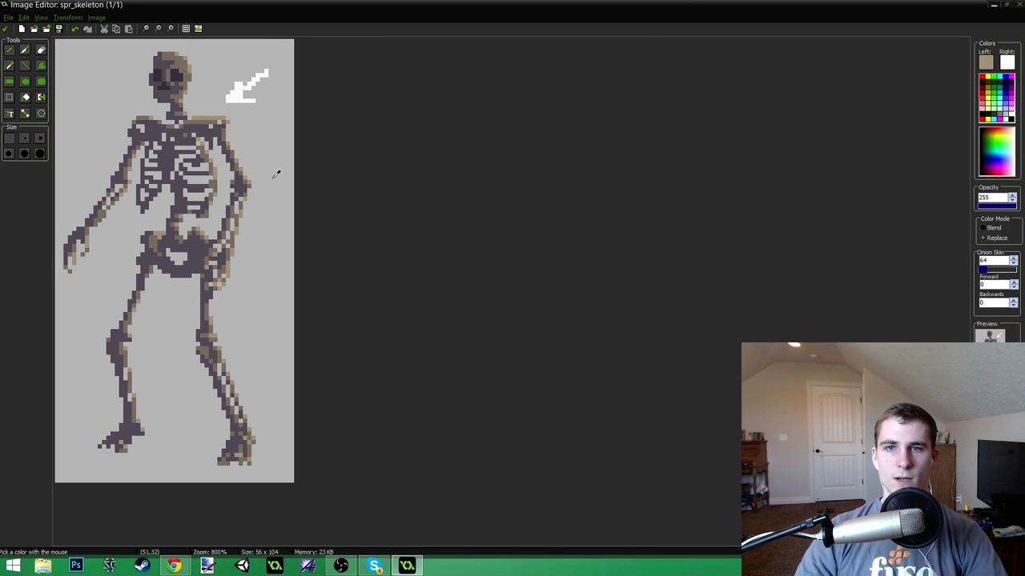
{"action": "scroll", "coordinate": [230, 71], "scroll_direction": "up", "scroll_amount": 3}
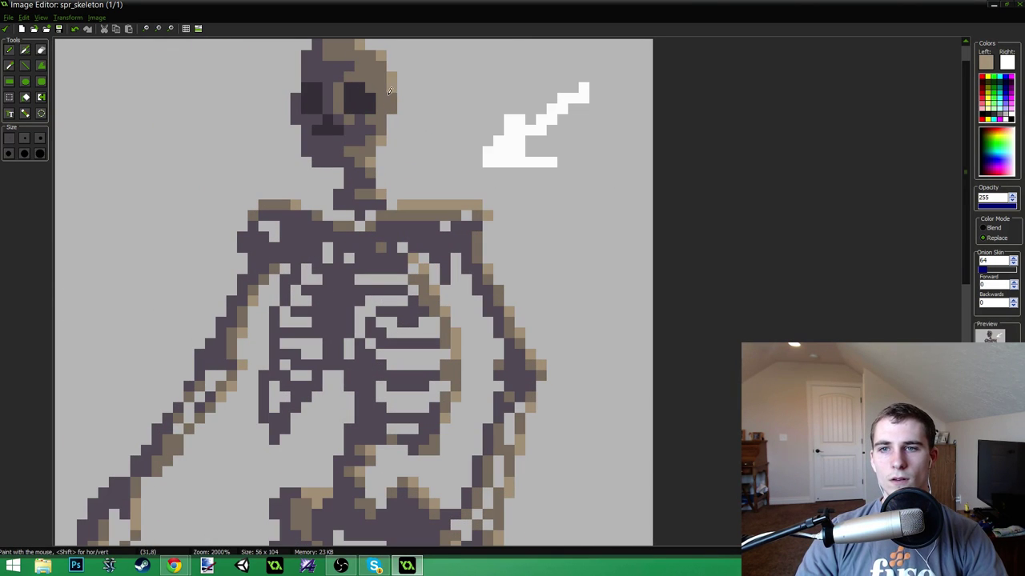
{"action": "scroll", "coordinate": [288, 67], "scroll_direction": "down", "scroll_amount": 2}
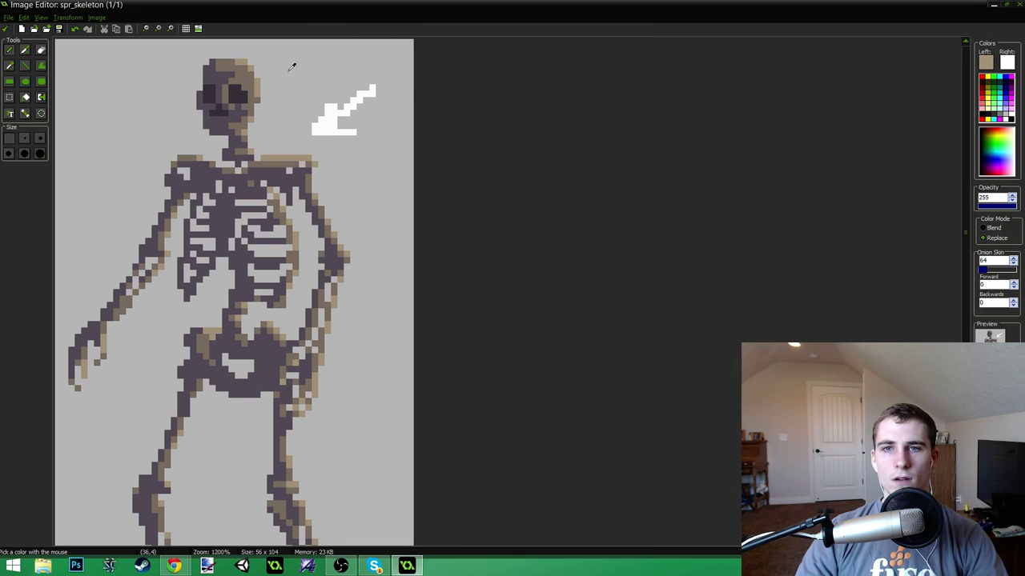
- Sample the greyish purple shadow colour and fill the light gap at the outer end of the right shoulder
{"action": "scroll", "coordinate": [245, 112], "scroll_direction": "down", "scroll_amount": 2}
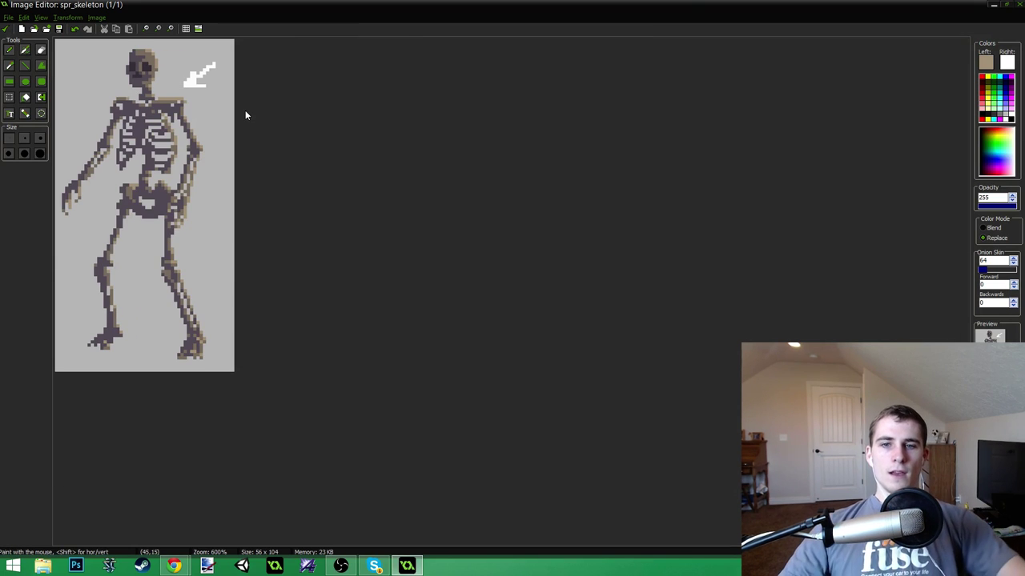
{"action": "scroll", "coordinate": [416, 131], "scroll_direction": "up", "scroll_amount": 4}
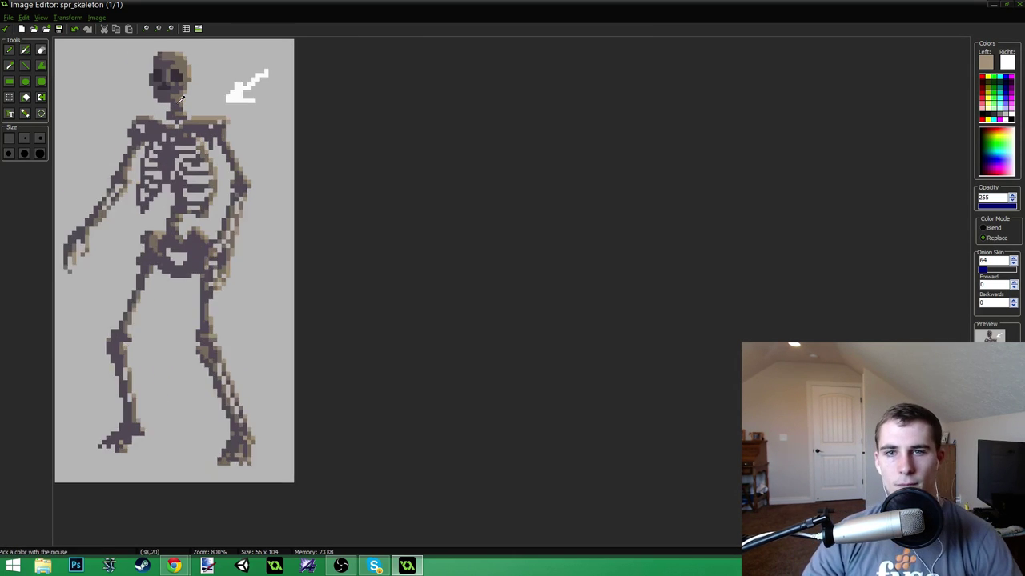
{"action": "key", "text": "ctrl"}
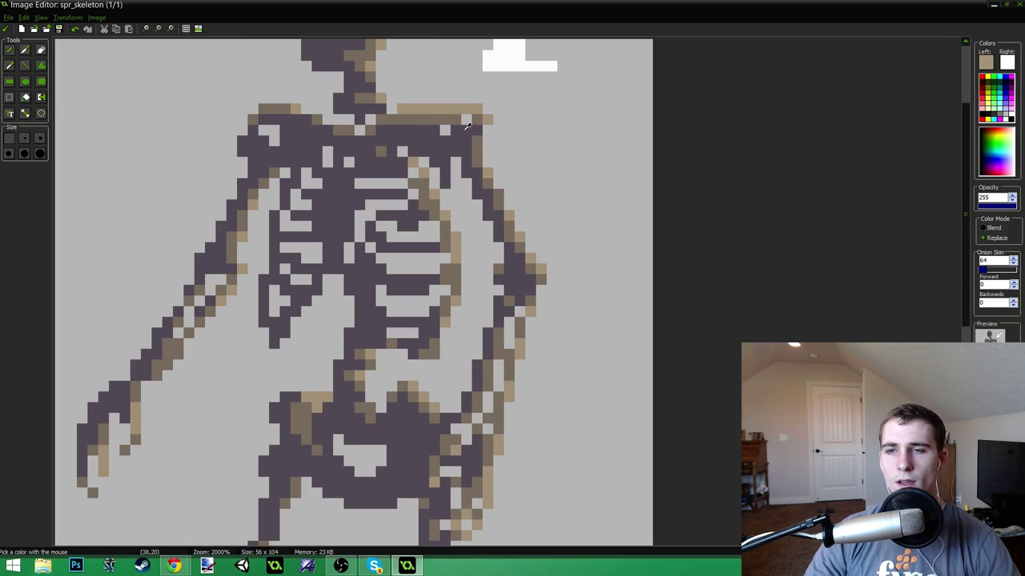
{"action": "left_click", "coordinate": [468, 122]}
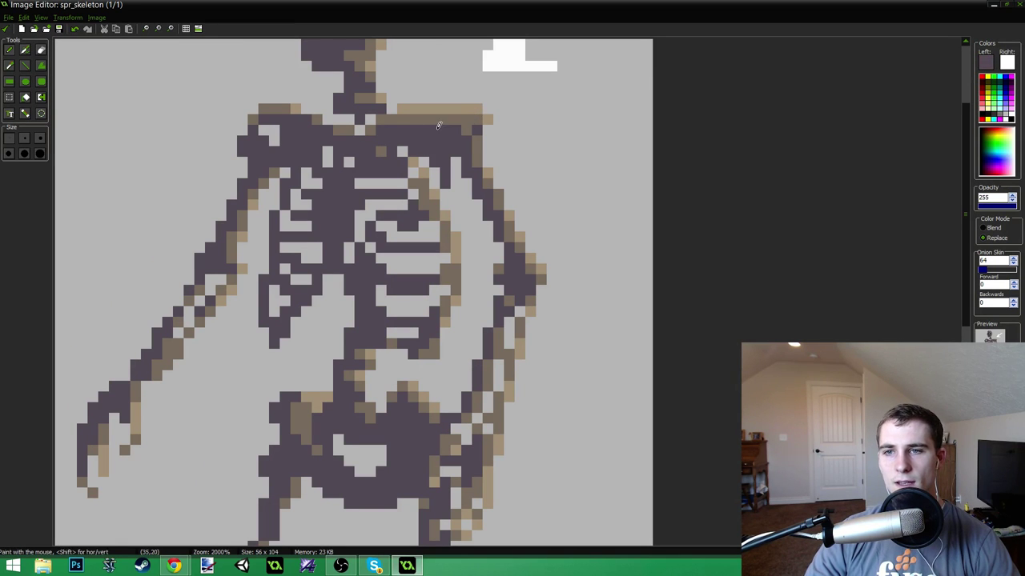
- Round off the outer end of the right shoulder using the background grey and the sampled tan highlight
{"action": "scroll", "coordinate": [416, 192], "scroll_direction": "down", "scroll_amount": 4}
{"action": "scroll", "coordinate": [293, 160], "scroll_direction": "up", "scroll_amount": 3}
{"action": "key", "text": "ctrl"}
{"action": "left_click", "coordinate": [318, 94]}
{"action": "left_click", "coordinate": [302, 93], "text": "ctrl"}
{"action": "scroll", "coordinate": [346, 79], "scroll_direction": "down", "scroll_amount": 2}
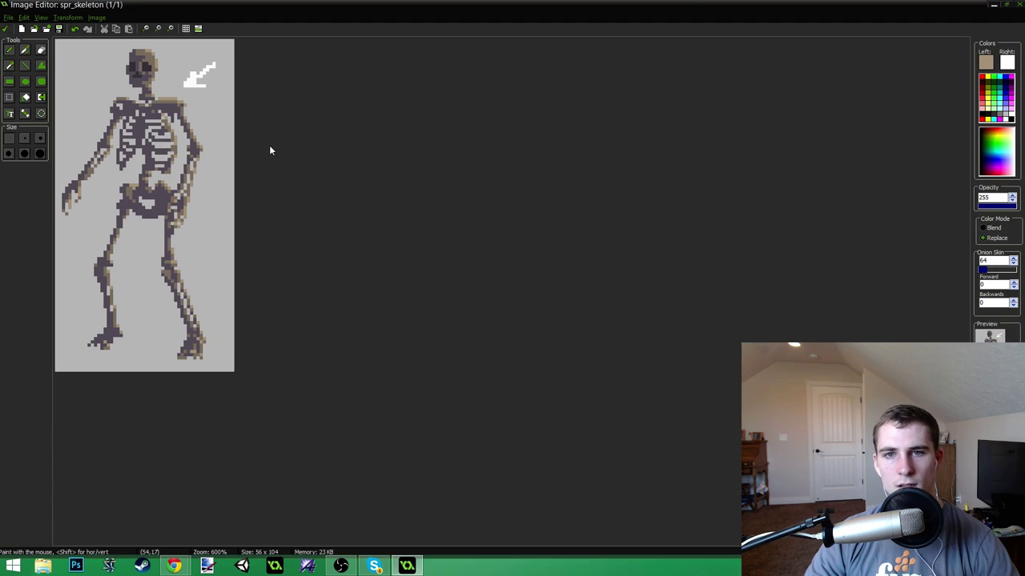
{"action": "scroll", "coordinate": [221, 141], "scroll_direction": "up", "scroll_amount": 4}
- Rework the inner ends of the right ribs beside the sternum with sampled purple and background grey pixels
{"action": "left_click", "coordinate": [360, 199], "text": "ctrl"}
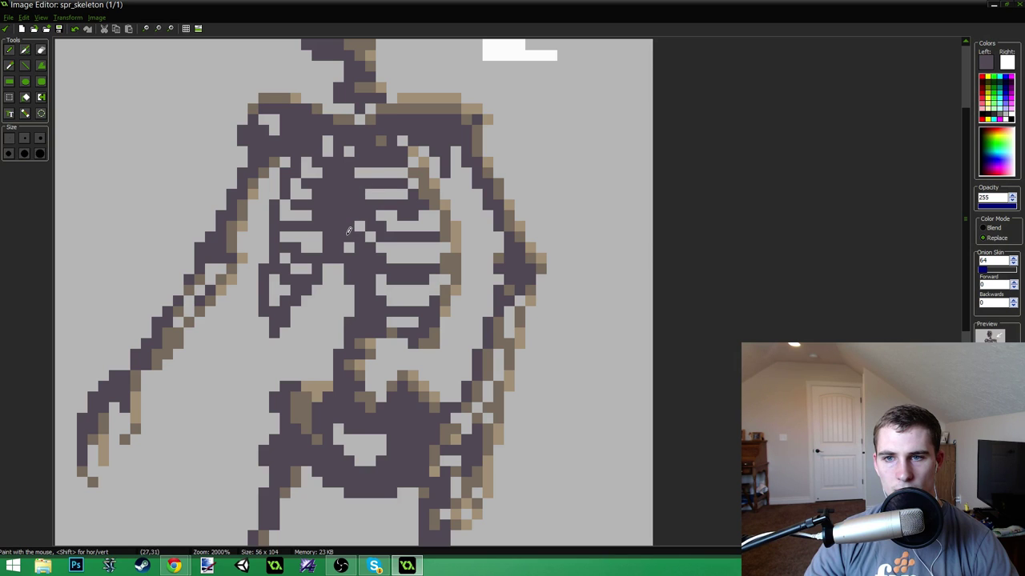
{"action": "left_click", "coordinate": [359, 227]}
{"action": "scroll", "coordinate": [370, 220], "scroll_direction": "down", "scroll_amount": 3}
{"action": "scroll", "coordinate": [371, 220], "scroll_direction": "up", "scroll_amount": 3}
{"action": "scroll", "coordinate": [385, 142], "scroll_direction": "down", "scroll_amount": 3}
{"action": "scroll", "coordinate": [322, 236], "scroll_direction": "up", "scroll_amount": 3}
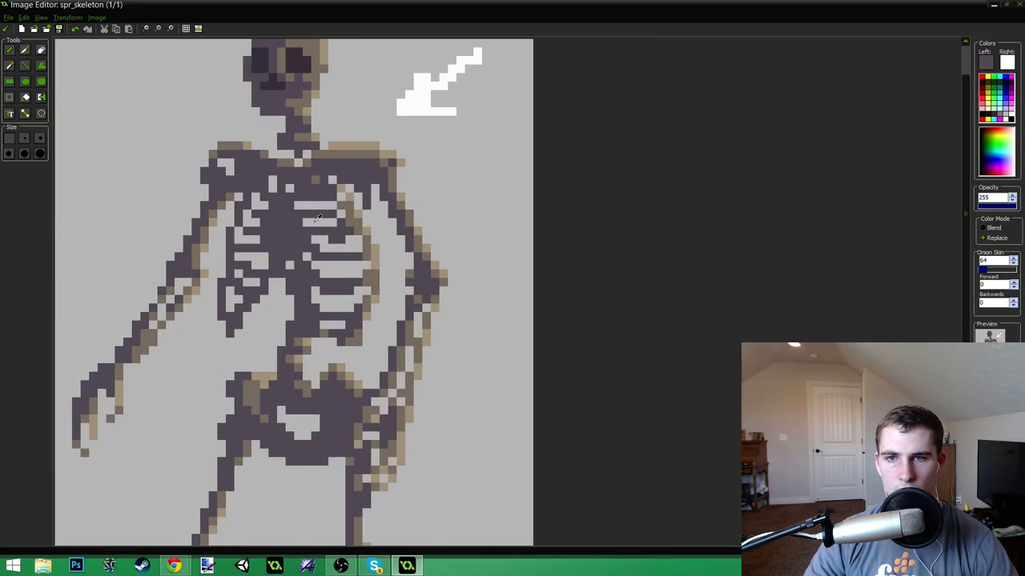
{"action": "left_click", "coordinate": [322, 236], "text": "ctrl"}
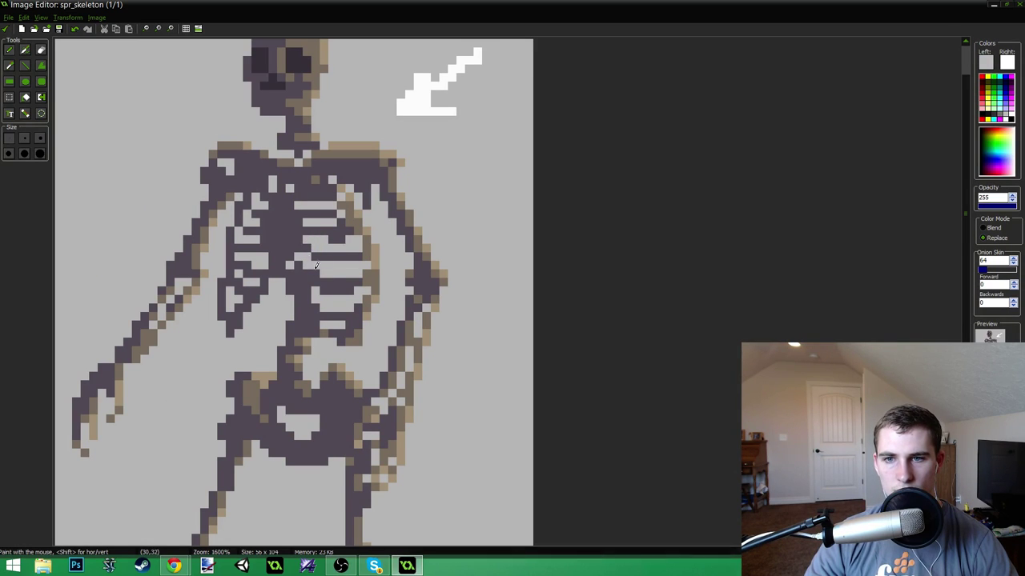
{"action": "left_click", "coordinate": [306, 250], "text": "ctrl"}
{"action": "scroll", "coordinate": [292, 198], "scroll_direction": "down", "scroll_amount": 4}
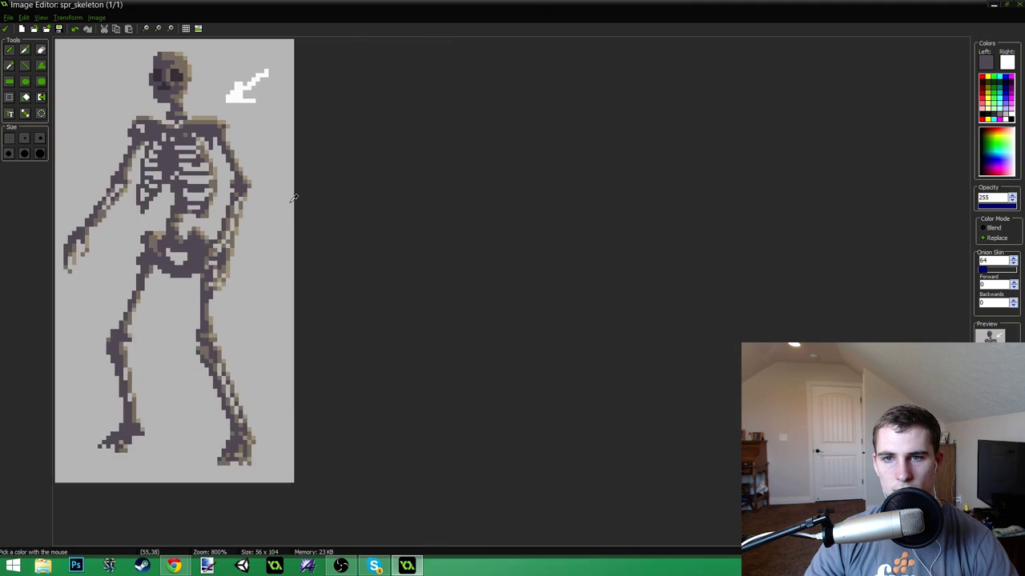
{"action": "scroll", "coordinate": [233, 174], "scroll_direction": "up", "scroll_amount": 5}
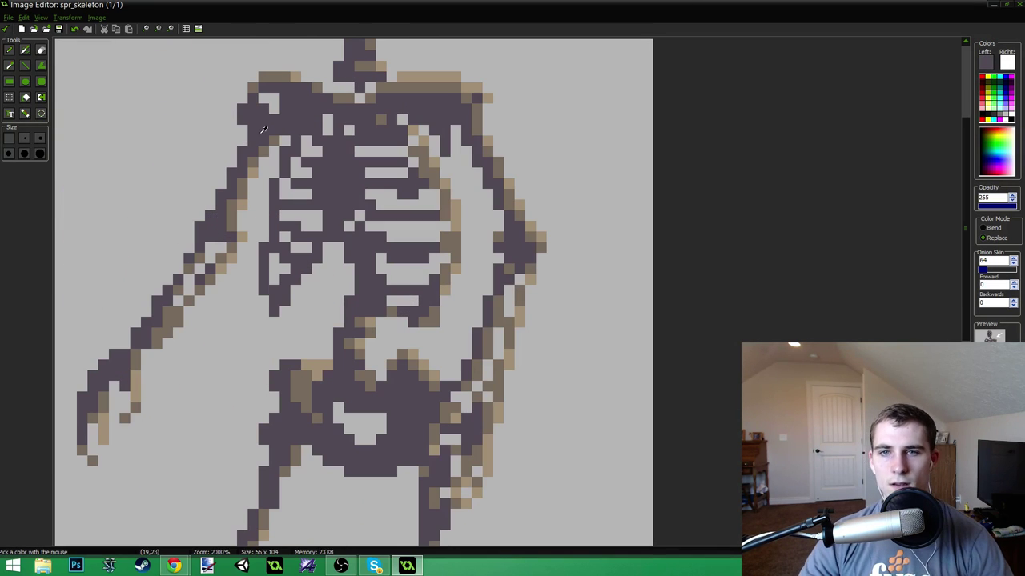
- Extend the grey gap between the middle right ribs with sampled background grey and repaint the rib edges in purple
{"action": "left_click", "coordinate": [396, 172], "text": "ctrl"}
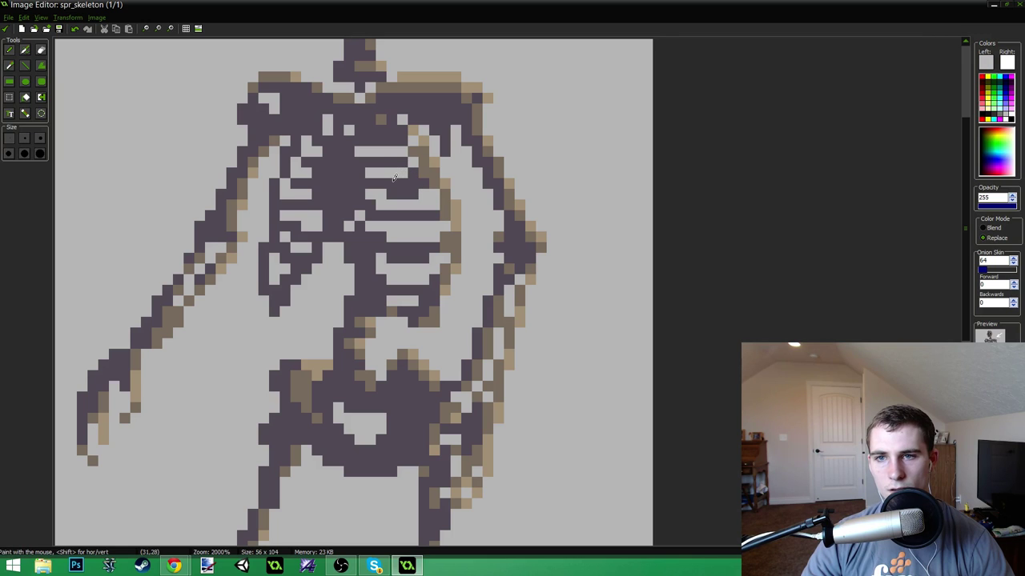
{"action": "left_click_drag", "start_coordinate": [391, 182], "coordinate": [434, 203]}
{"action": "left_click", "coordinate": [411, 195], "text": "ctrl"}
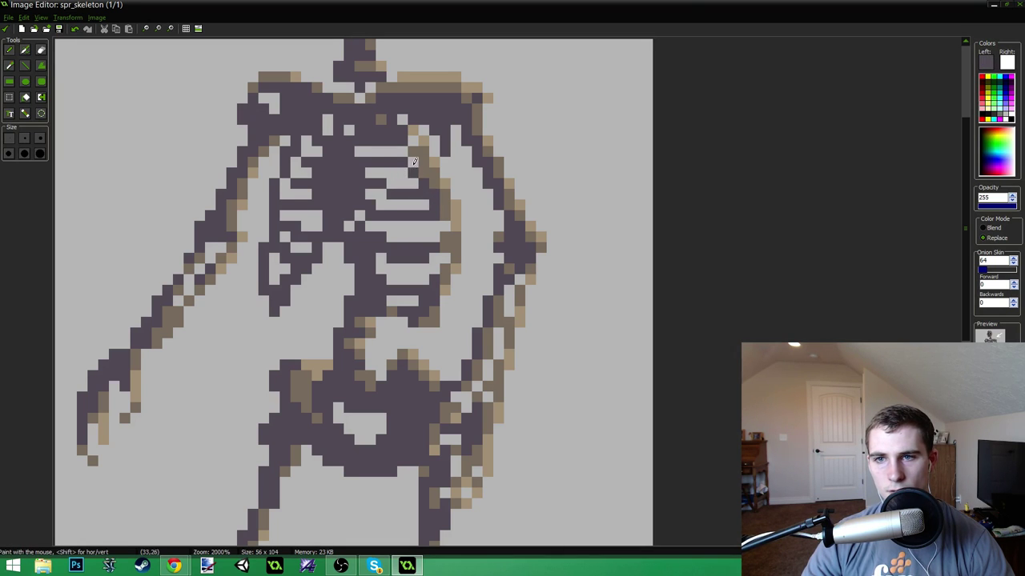
{"action": "scroll", "coordinate": [415, 162], "scroll_direction": "down", "scroll_amount": 4}
{"action": "scroll", "coordinate": [438, 221], "scroll_direction": "up", "scroll_amount": 4}
{"action": "scroll", "coordinate": [448, 250], "scroll_direction": "down", "scroll_amount": 4}
{"action": "scroll", "coordinate": [438, 254], "scroll_direction": "up", "scroll_amount": 4}
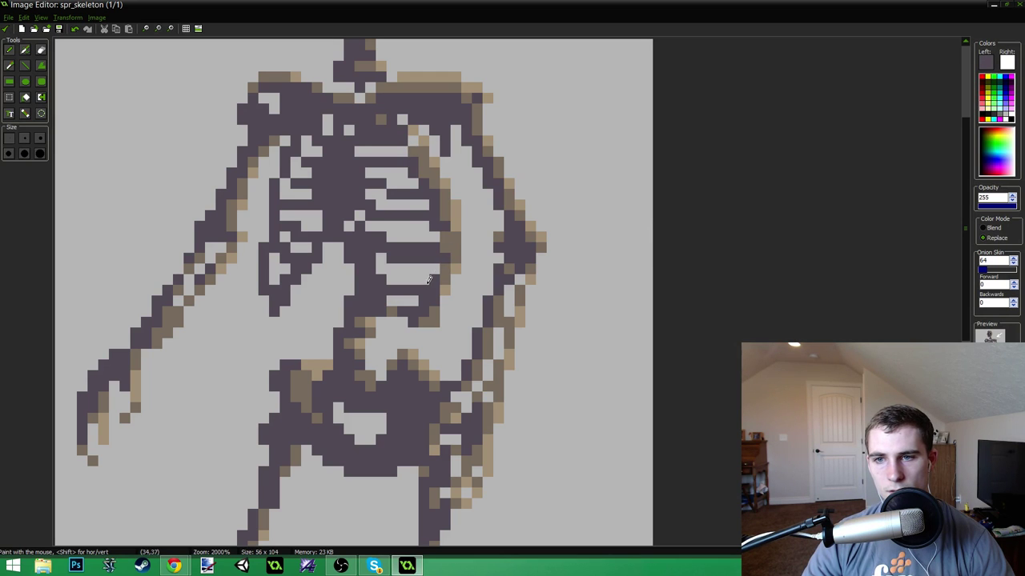
- Check the rib cage and the whole skeleton at several magnifications
{"action": "scroll", "coordinate": [426, 281], "scroll_direction": "down", "scroll_amount": 4}
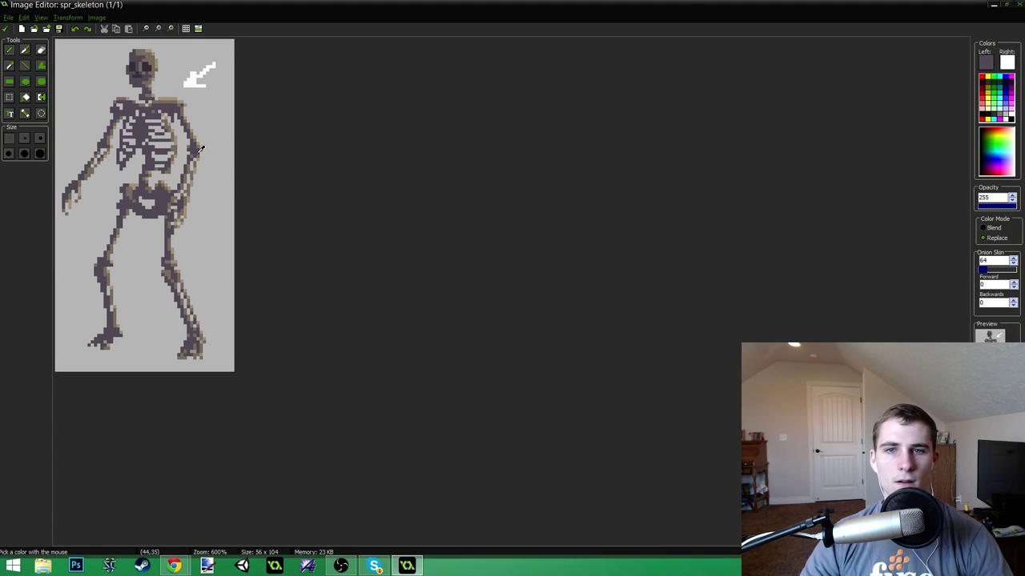
{"action": "scroll", "coordinate": [229, 153], "scroll_direction": "up", "scroll_amount": 3}
{"action": "scroll", "coordinate": [342, 172], "scroll_direction": "down", "scroll_amount": 1}
{"action": "scroll", "coordinate": [344, 175], "scroll_direction": "up", "scroll_amount": 2}
{"action": "scroll", "coordinate": [334, 162], "scroll_direction": "down", "scroll_amount": 2}
{"action": "scroll", "coordinate": [352, 167], "scroll_direction": "up", "scroll_amount": 2}
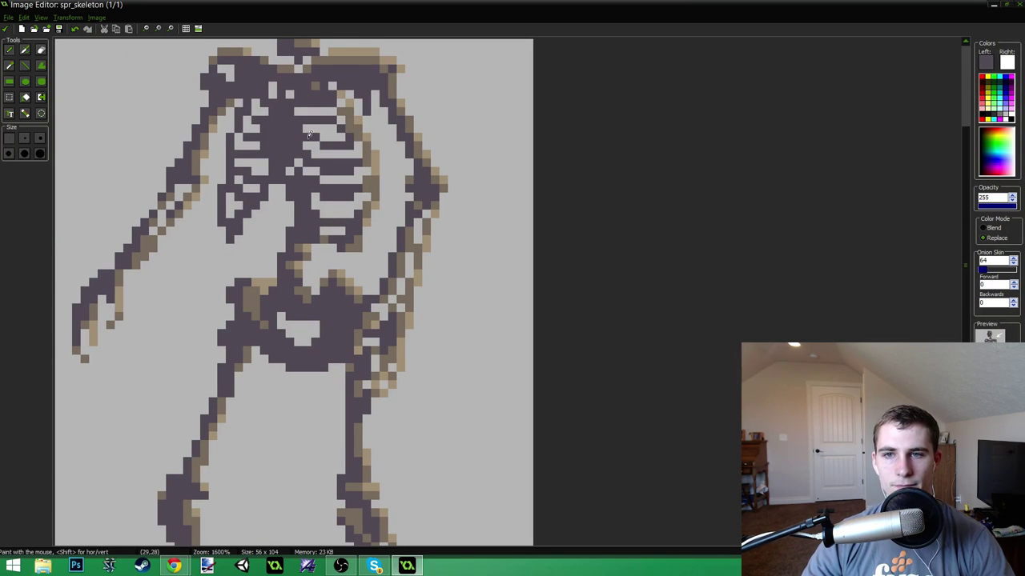
{"action": "scroll", "coordinate": [310, 144], "scroll_direction": "down", "scroll_amount": 3}
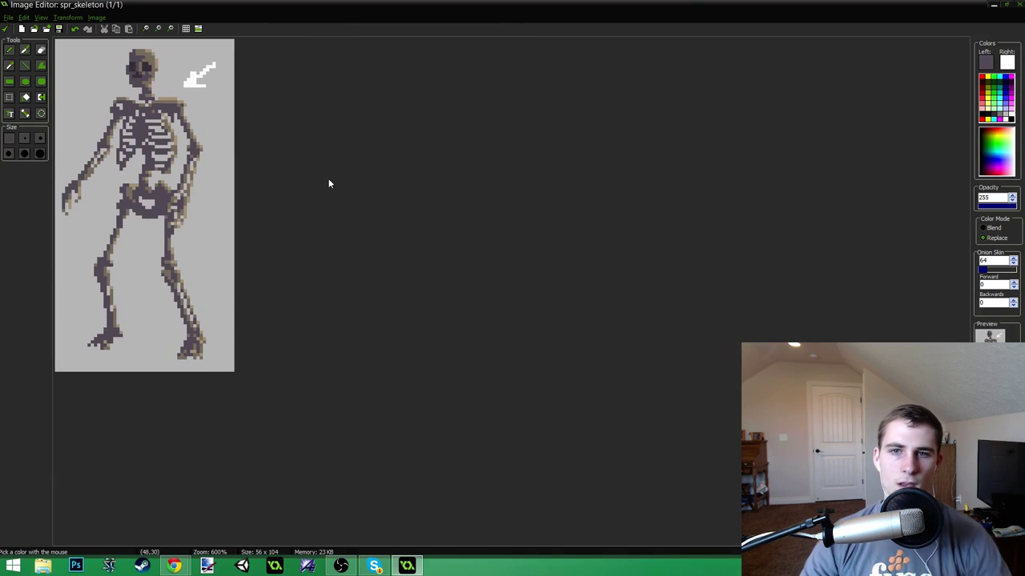
{"action": "scroll", "coordinate": [107, 78], "scroll_direction": "up", "scroll_amount": 2}
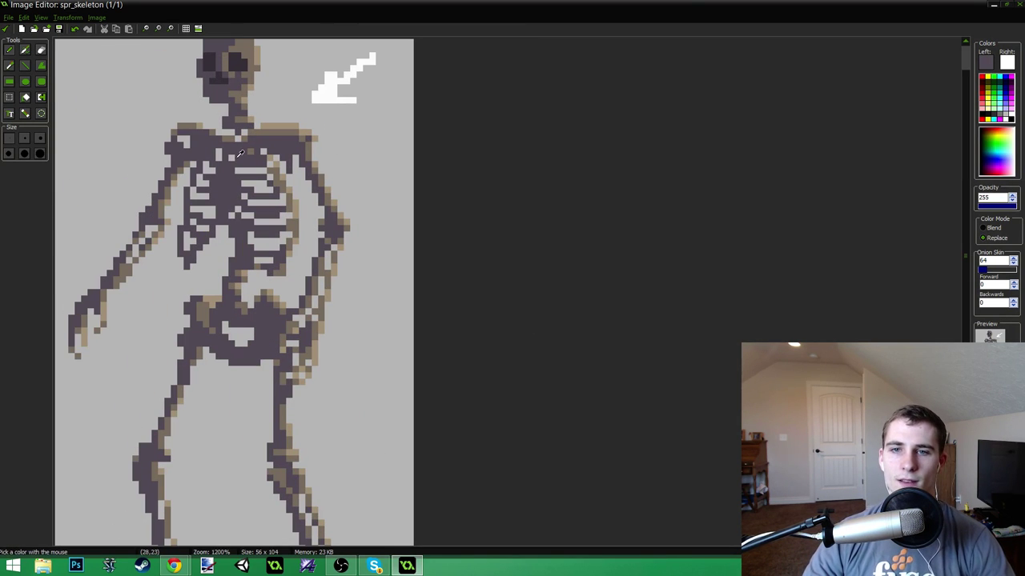
{"action": "scroll", "coordinate": [284, 119], "scroll_direction": "down", "scroll_amount": 2}
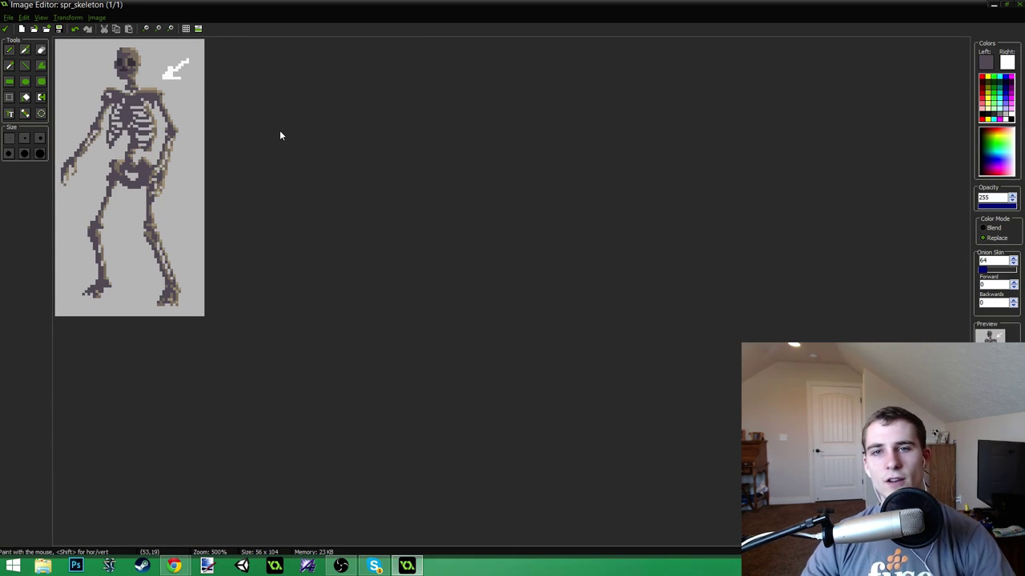
- Fill the stray pixels below the neck and collarbone and the inner gaps of the upper right ribs with purple
{"action": "scroll", "coordinate": [145, 77], "scroll_direction": "up", "scroll_amount": 4}
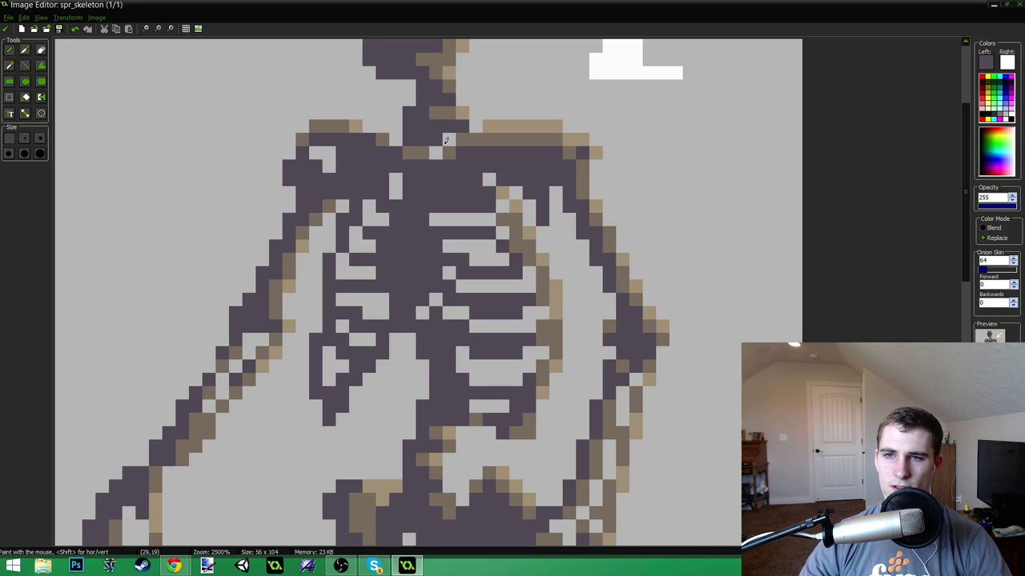
{"action": "scroll", "coordinate": [401, 139], "scroll_direction": "down", "scroll_amount": 1}
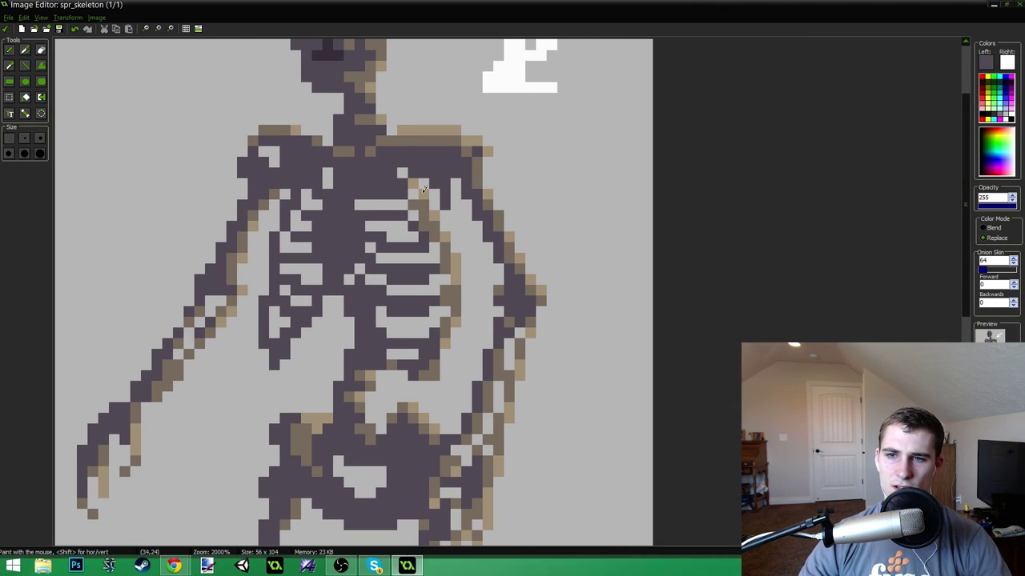
{"action": "left_click", "coordinate": [370, 204]}
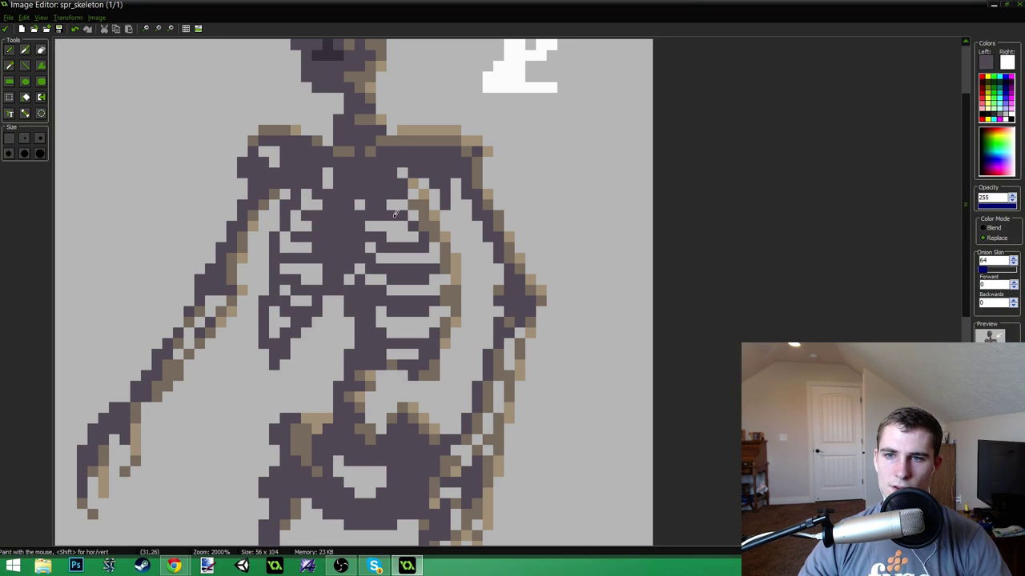
{"action": "mouse_move", "coordinate": [395, 214]}
{"action": "left_mouse_down"}
{"action": "mouse_move", "coordinate": [372, 225]}
{"action": "mouse_move", "coordinate": [382, 250]}
{"action": "mouse_move", "coordinate": [378, 326]}
{"action": "mouse_move", "coordinate": [390, 235]}
{"action": "left_mouse_up"}
{"action": "scroll", "coordinate": [411, 213], "scroll_direction": "down", "scroll_amount": 3}
{"action": "scroll", "coordinate": [410, 218], "scroll_direction": "down", "scroll_amount": 1}
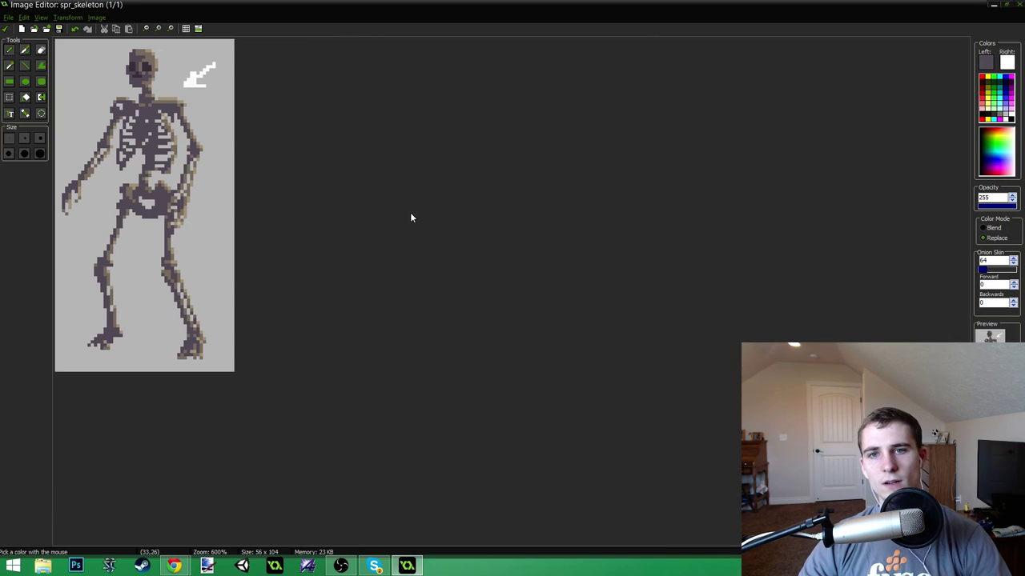
- Sample the tan highlight from the lower spine and dot it onto the inner ends of the right ribs
{"action": "scroll", "coordinate": [404, 217], "scroll_direction": "up", "scroll_amount": 4}
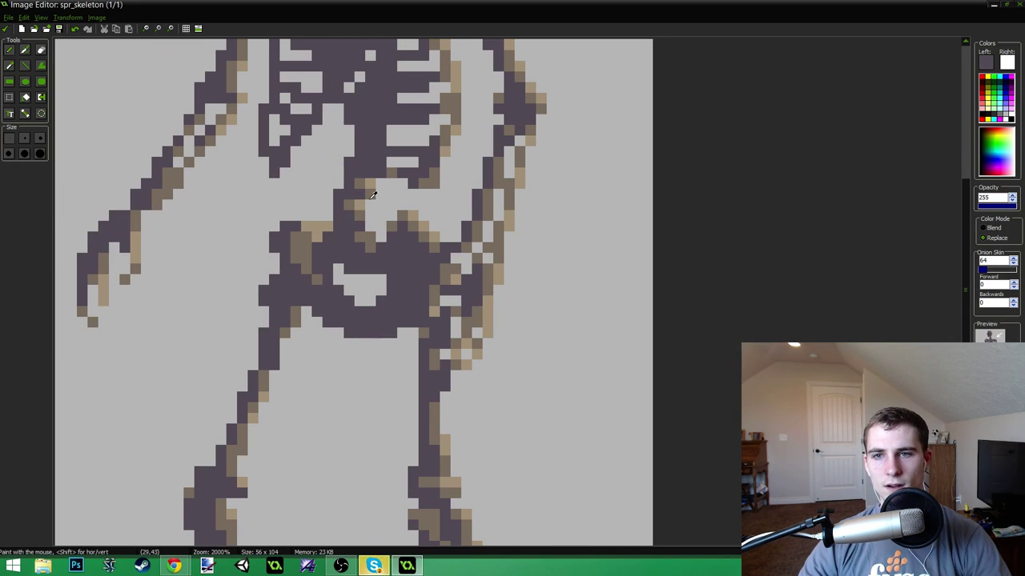
{"action": "left_click", "coordinate": [370, 182], "text": "alt"}
{"action": "left_click", "coordinate": [382, 140]}
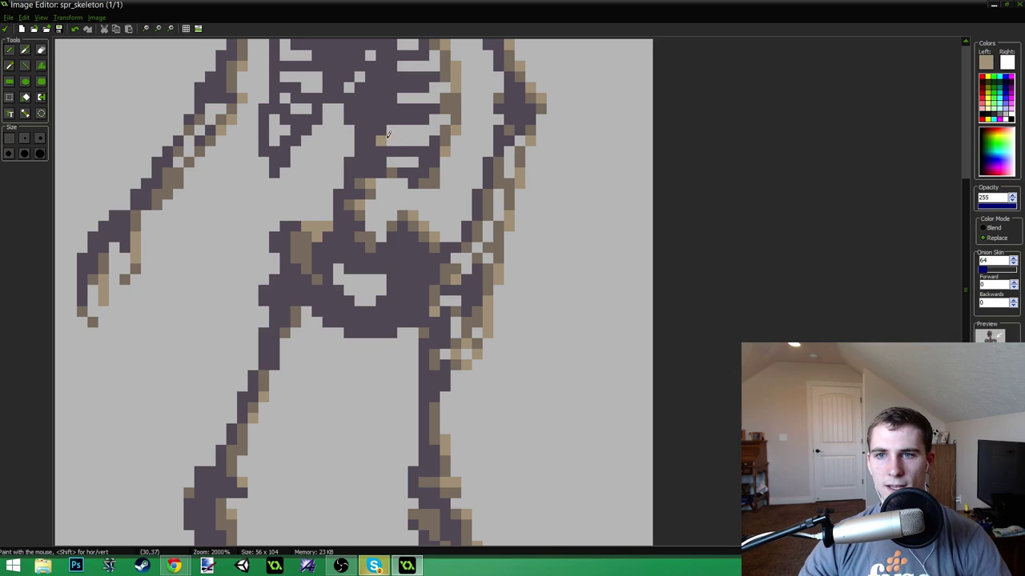
{"action": "left_click", "coordinate": [393, 93]}
{"action": "scroll", "coordinate": [393, 62], "scroll_direction": "down", "scroll_amount": 4}
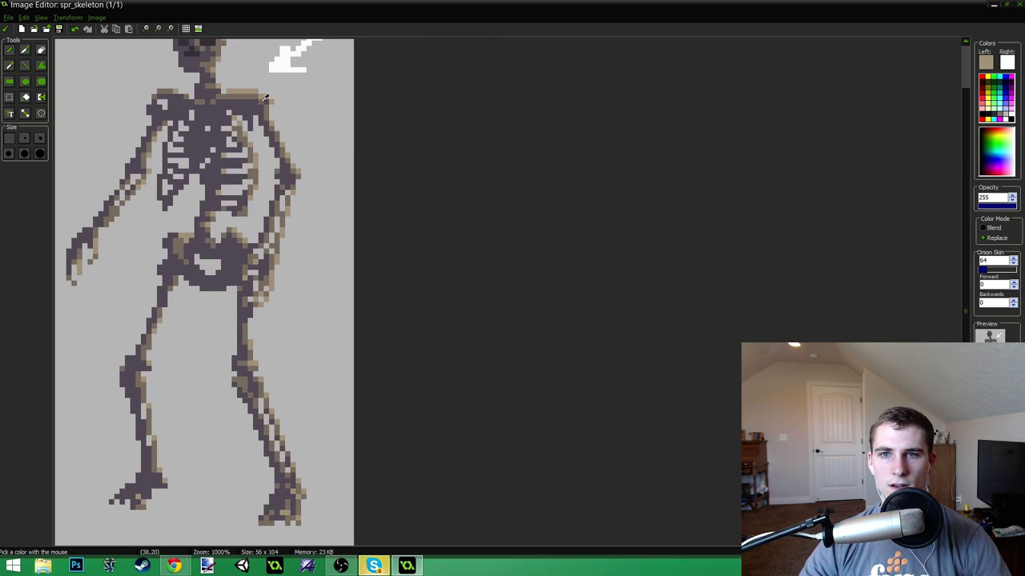
{"action": "scroll", "coordinate": [373, 163], "scroll_direction": "up", "scroll_amount": 3}
{"action": "left_click", "coordinate": [324, 162]}
{"action": "left_click", "coordinate": [317, 145]}
- Sample the darker brown from the lower spine and shade beside the tan highlights where the ribs meet the spine
{"action": "left_click", "coordinate": [297, 297], "text": "alt"}
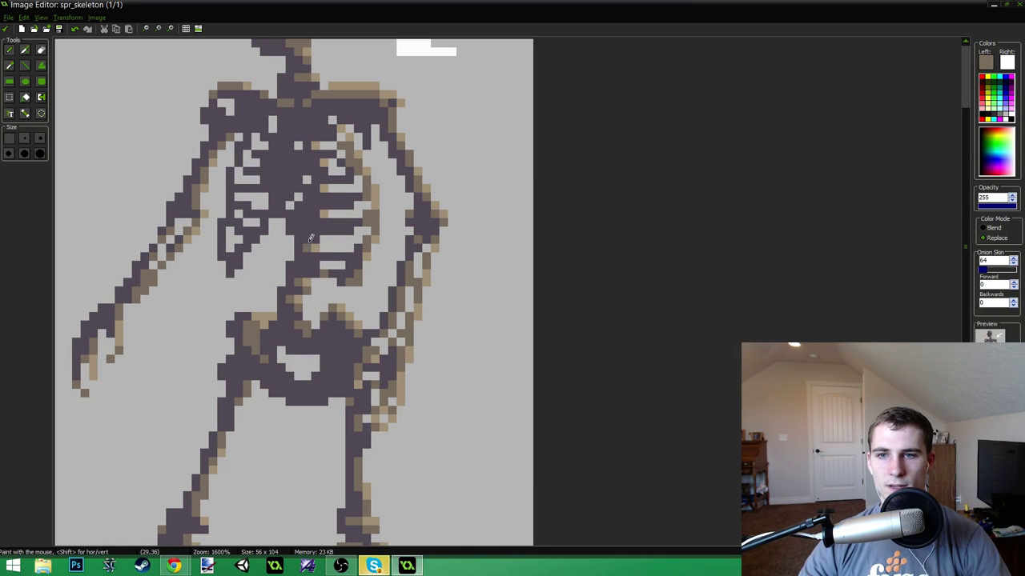
{"action": "scroll", "coordinate": [320, 185], "scroll_direction": "down", "scroll_amount": 3}
{"action": "scroll", "coordinate": [317, 158], "scroll_direction": "up", "scroll_amount": 3}
{"action": "scroll", "coordinate": [309, 143], "scroll_direction": "down", "scroll_amount": 3}
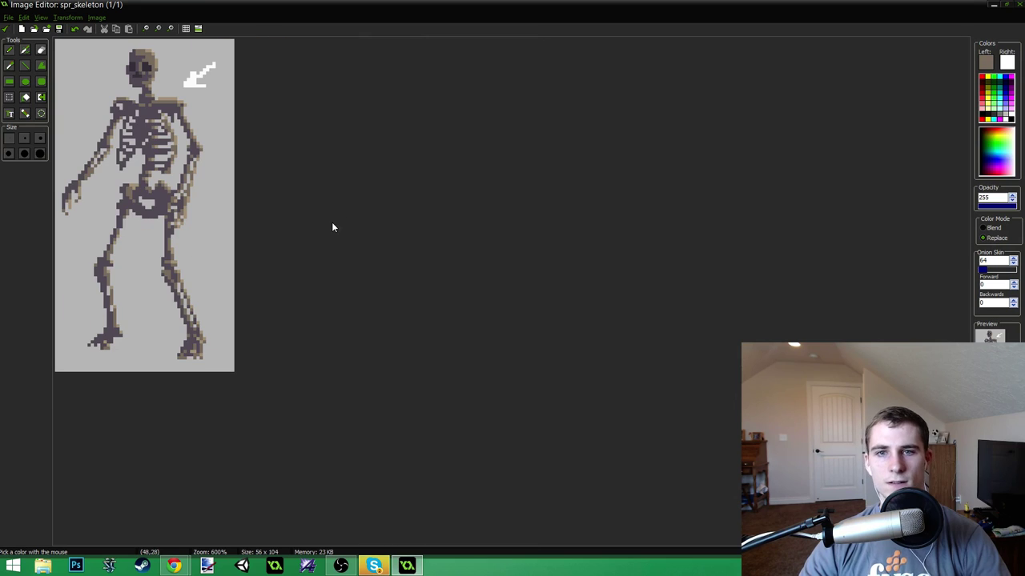
{"action": "scroll", "coordinate": [332, 223], "scroll_direction": "down", "scroll_amount": 1}
{"action": "scroll", "coordinate": [332, 223], "scroll_direction": "up", "scroll_amount": 1}
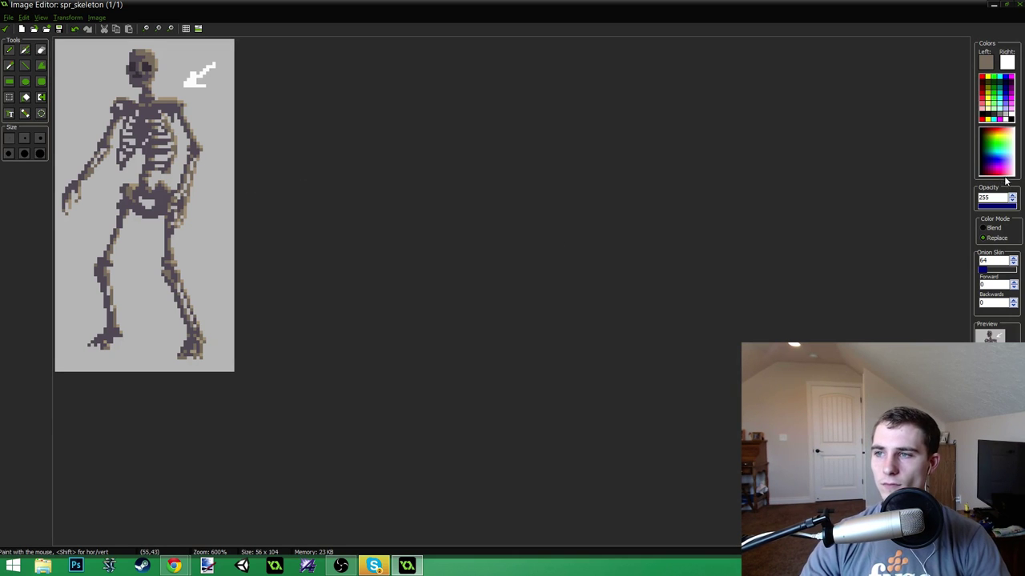
- Replace the light grey background colour with dark grey across the whole sprite
{"action": "left_click", "coordinate": [997, 106]}
{"action": "left_click", "coordinate": [26, 97]}
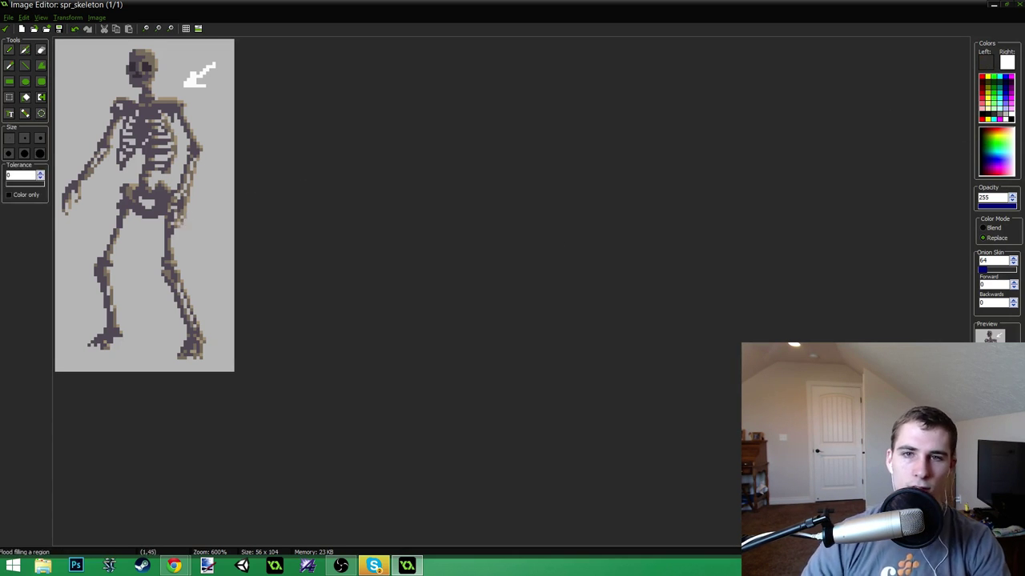
{"action": "left_click", "coordinate": [105, 80]}
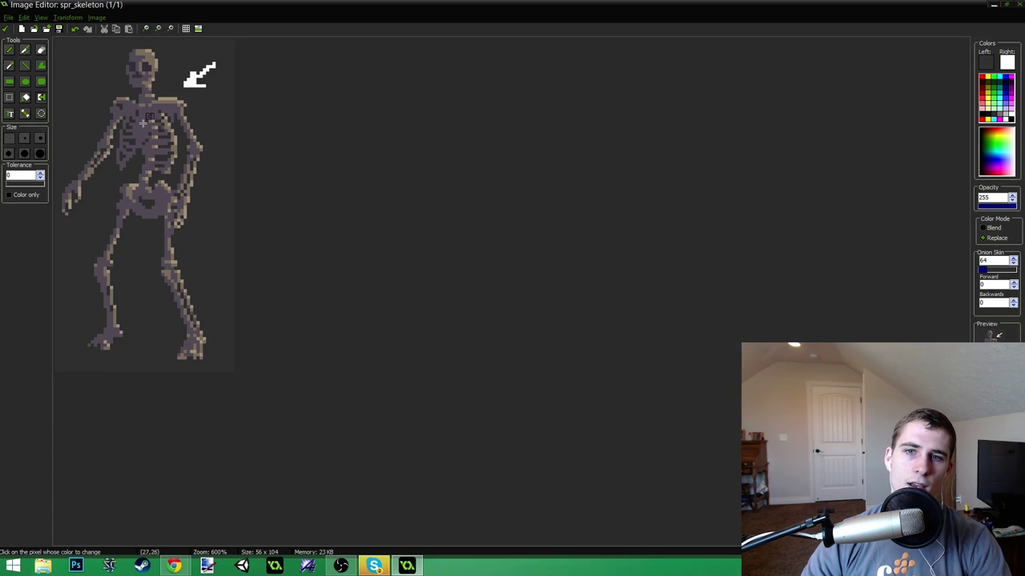
- Paint over the white light-direction arrow with the dark grey background colour using the pencil
{"action": "scroll", "coordinate": [144, 144], "scroll_direction": "down", "scroll_amount": 2}
{"action": "scroll", "coordinate": [137, 157], "scroll_direction": "down", "scroll_amount": 2}
{"action": "scroll", "coordinate": [137, 157], "scroll_direction": "up", "scroll_amount": 5}
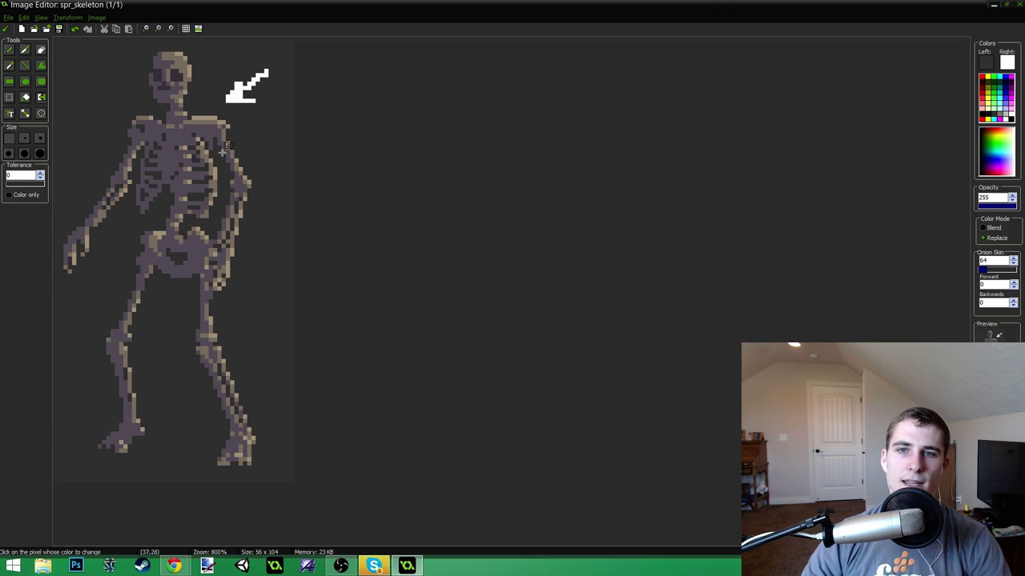
{"action": "left_click", "coordinate": [8, 51]}
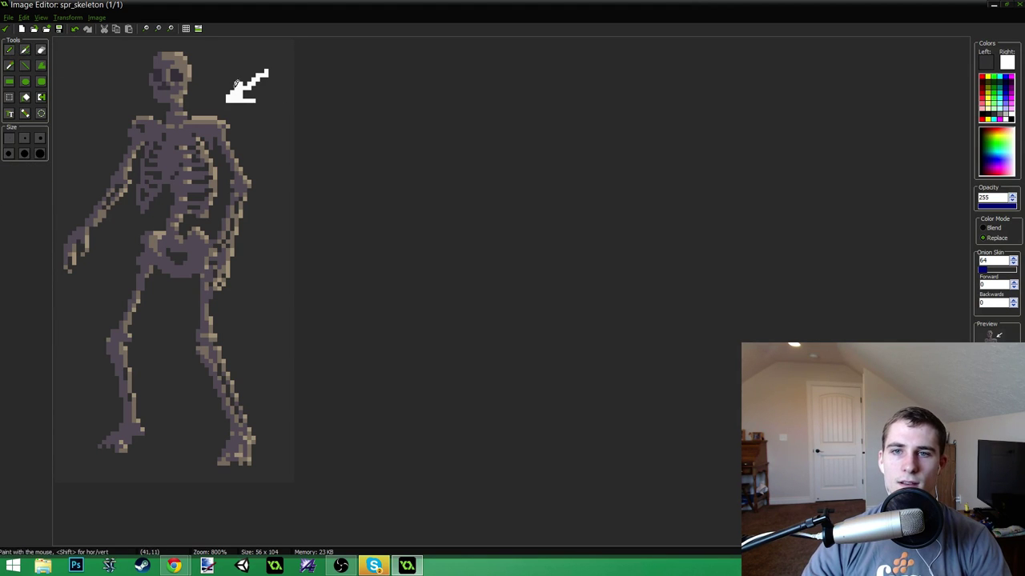
{"action": "mouse_move", "coordinate": [231, 95]}
{"action": "left_mouse_down"}
{"action": "mouse_move", "coordinate": [262, 116]}
{"action": "mouse_move", "coordinate": [236, 72]}
{"action": "mouse_move", "coordinate": [252, 78]}
{"action": "mouse_move", "coordinate": [237, 102]}
{"action": "mouse_move", "coordinate": [270, 66]}
{"action": "mouse_move", "coordinate": [234, 80]}
{"action": "left_mouse_up"}
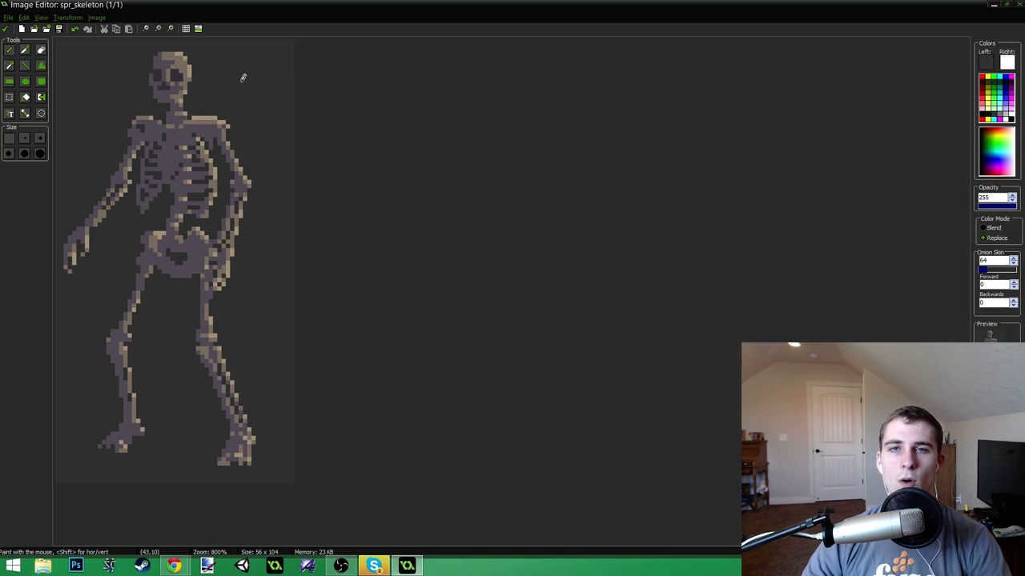